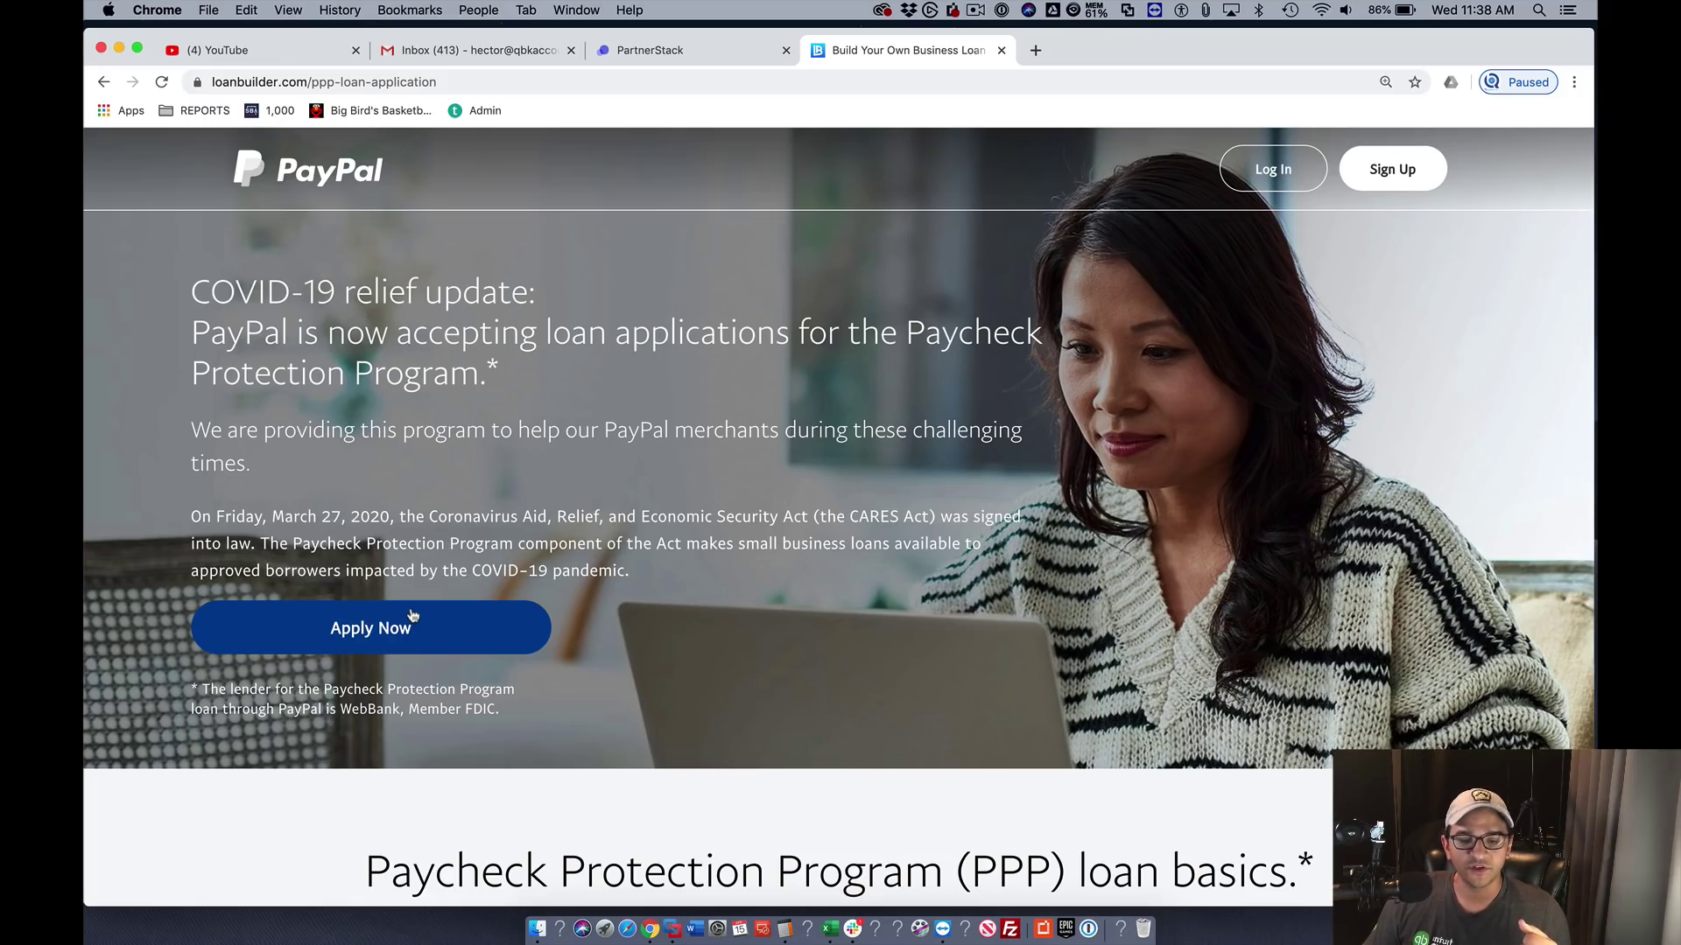
- Scroll through the PPP landing page to review the COVID-19 relief update and loan basics
scroll(396, 616, down, 3)
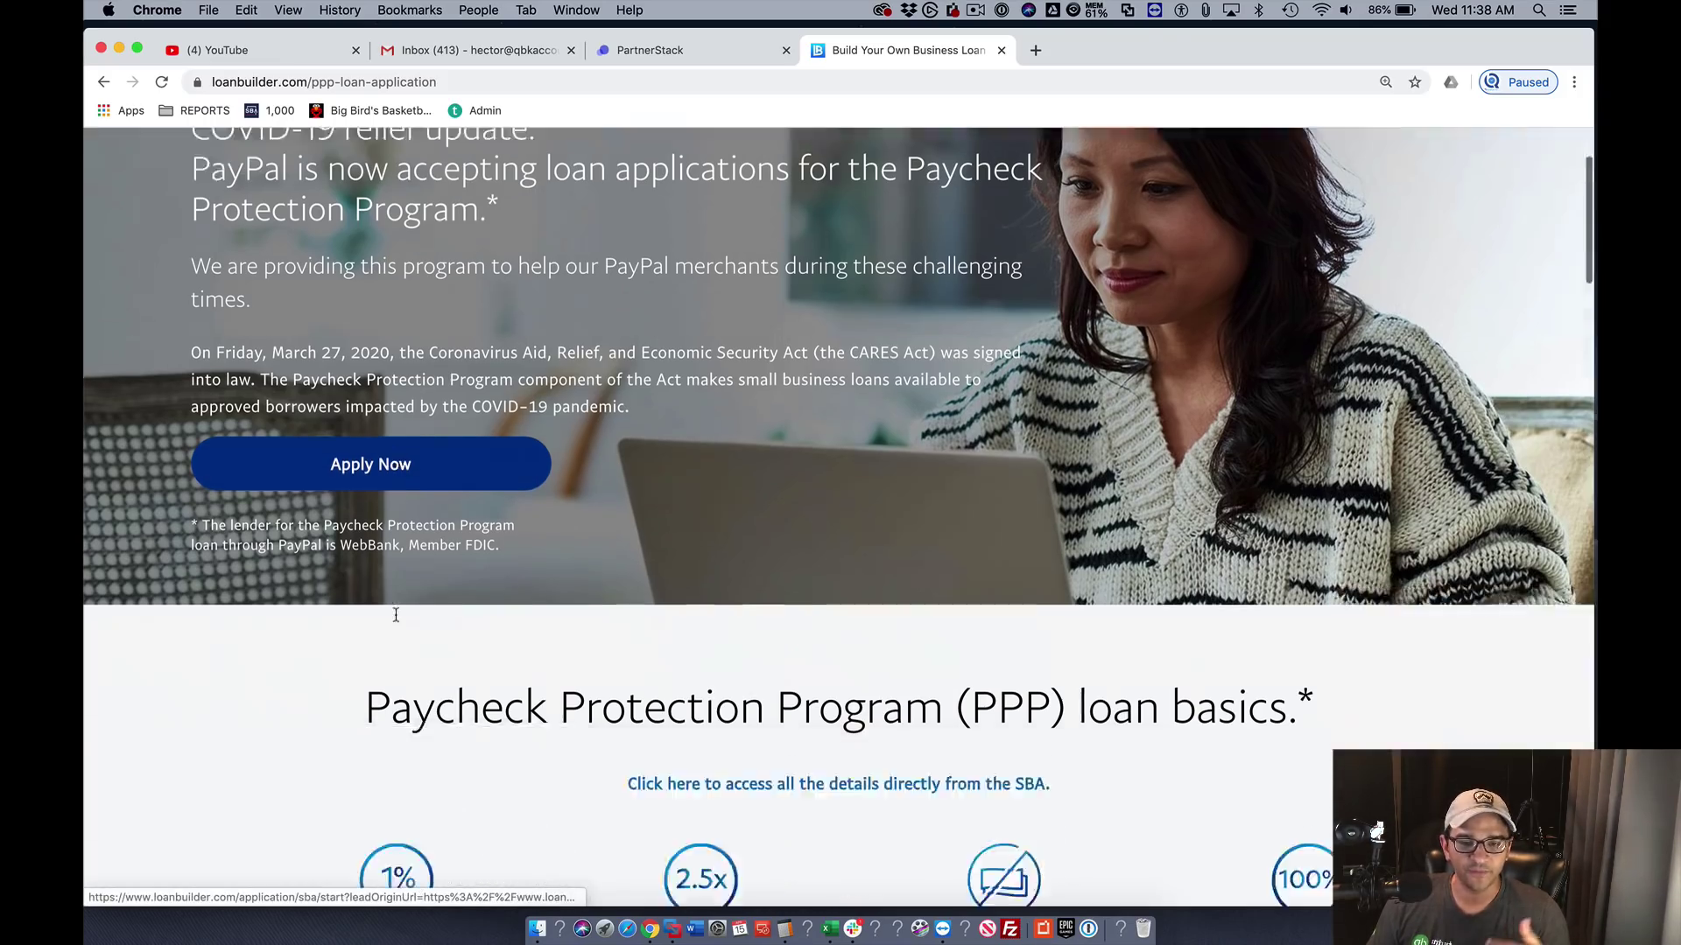
scroll(396, 615, down, 10)
scroll(396, 618, up, 12)
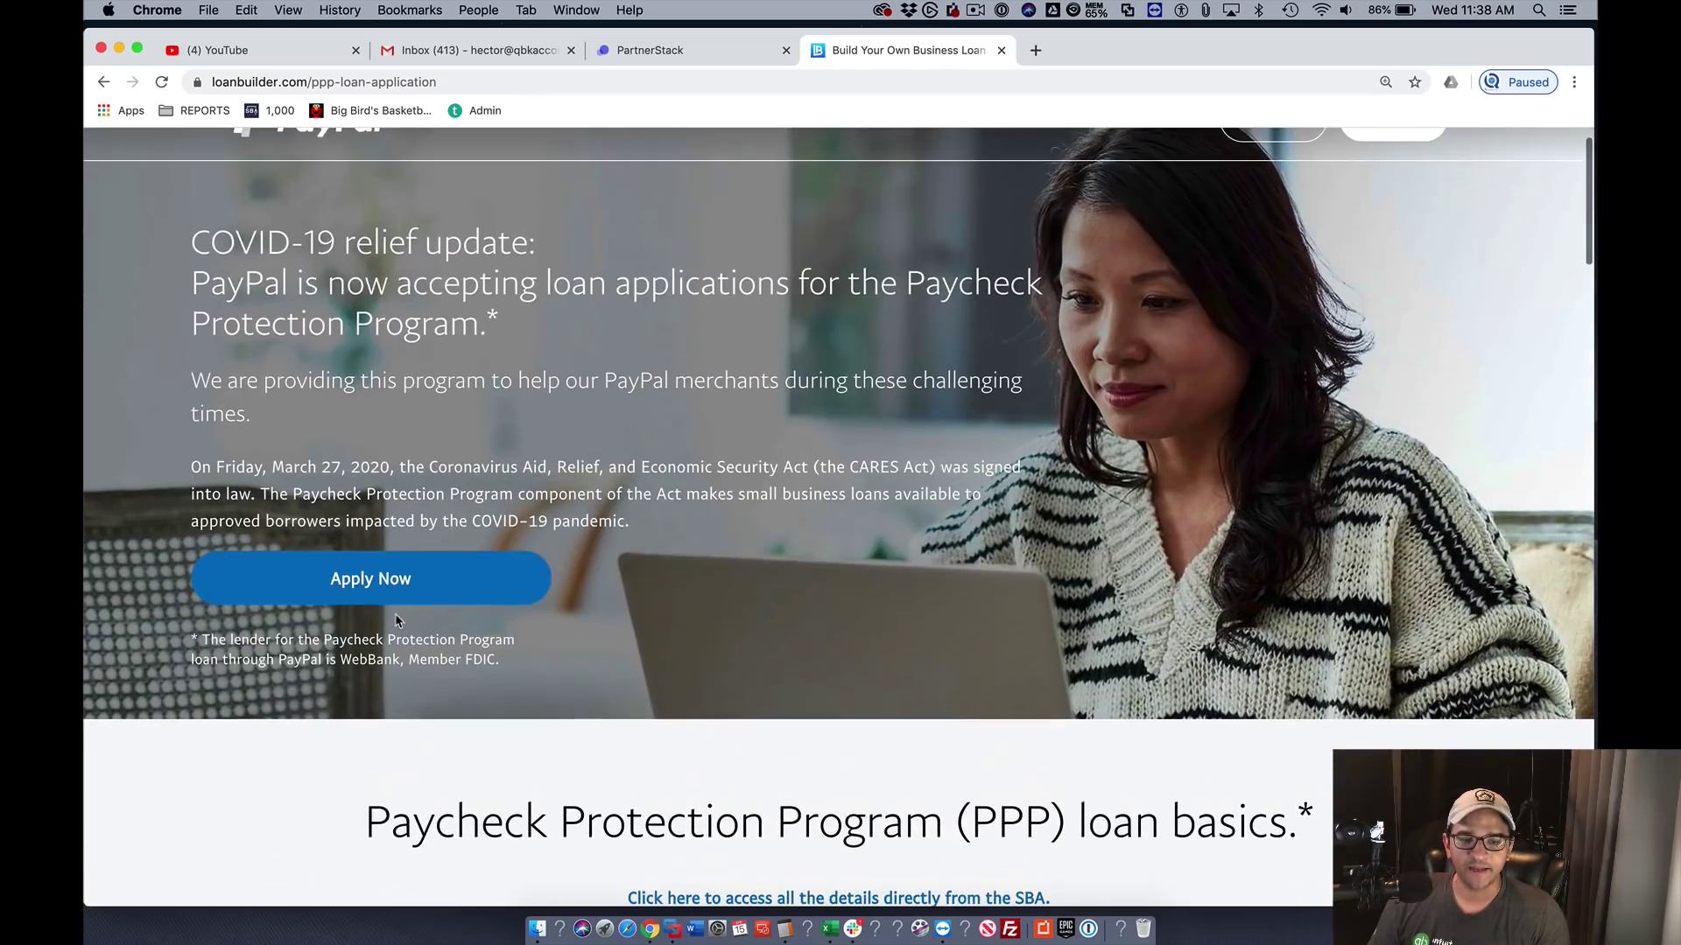
scroll(387, 582, down, 6)
scroll(374, 581, up, 3)
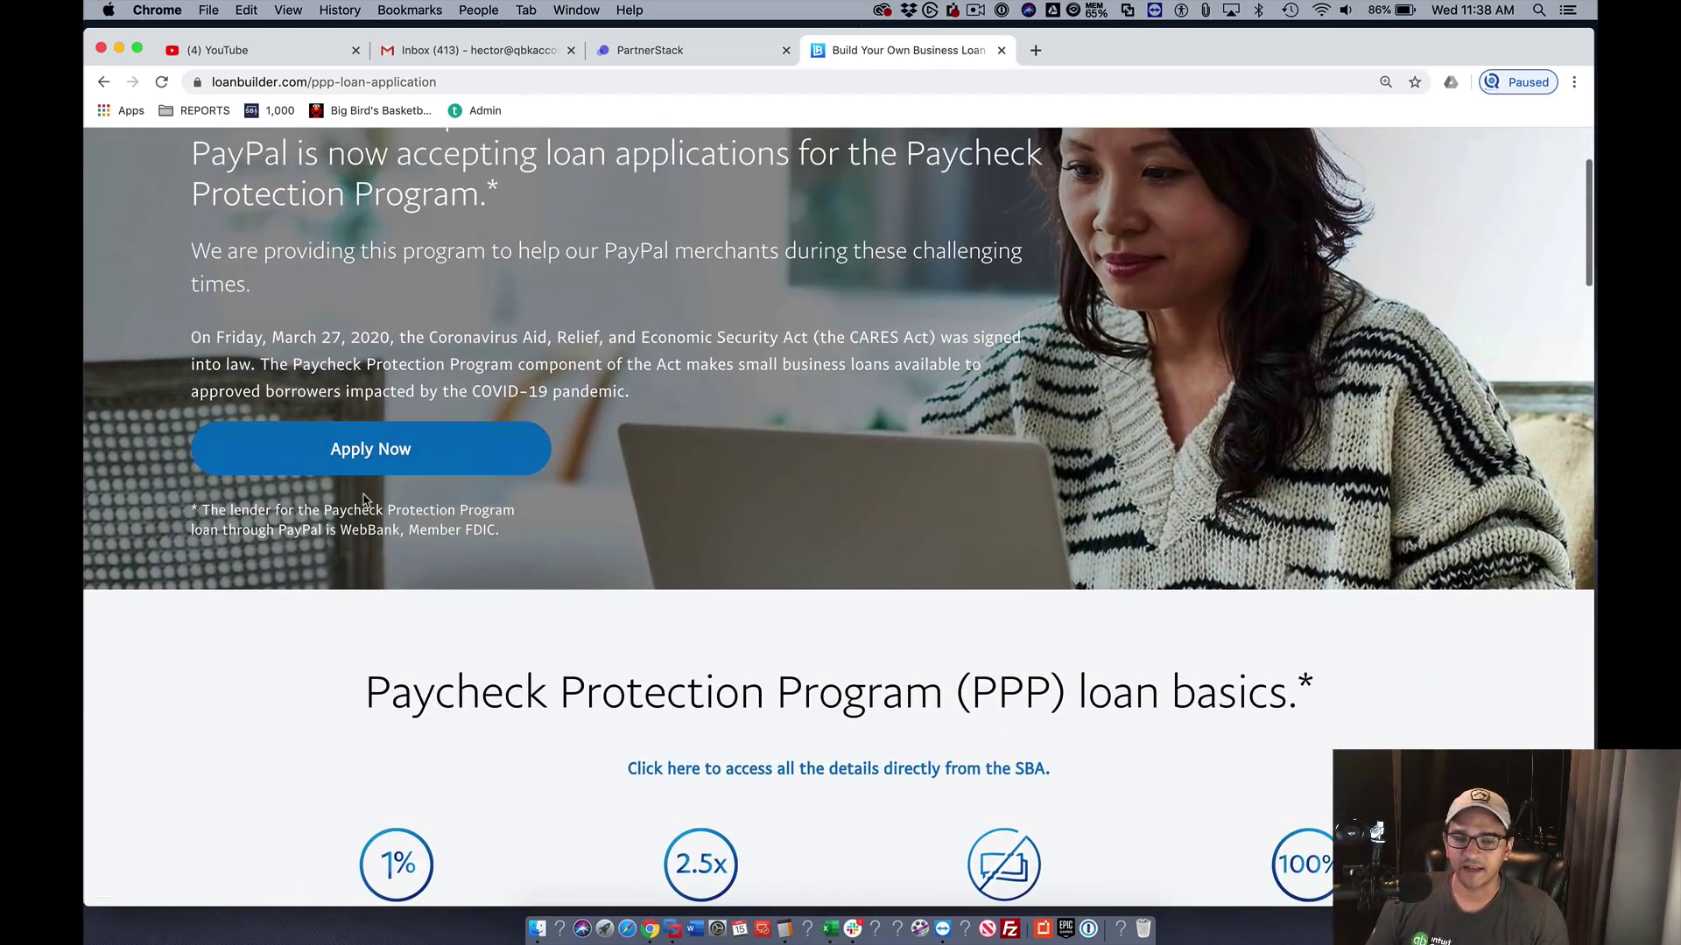
- Start the PPP application and enter the business name, applicant's first and last name, and e-mail
click(354, 451)
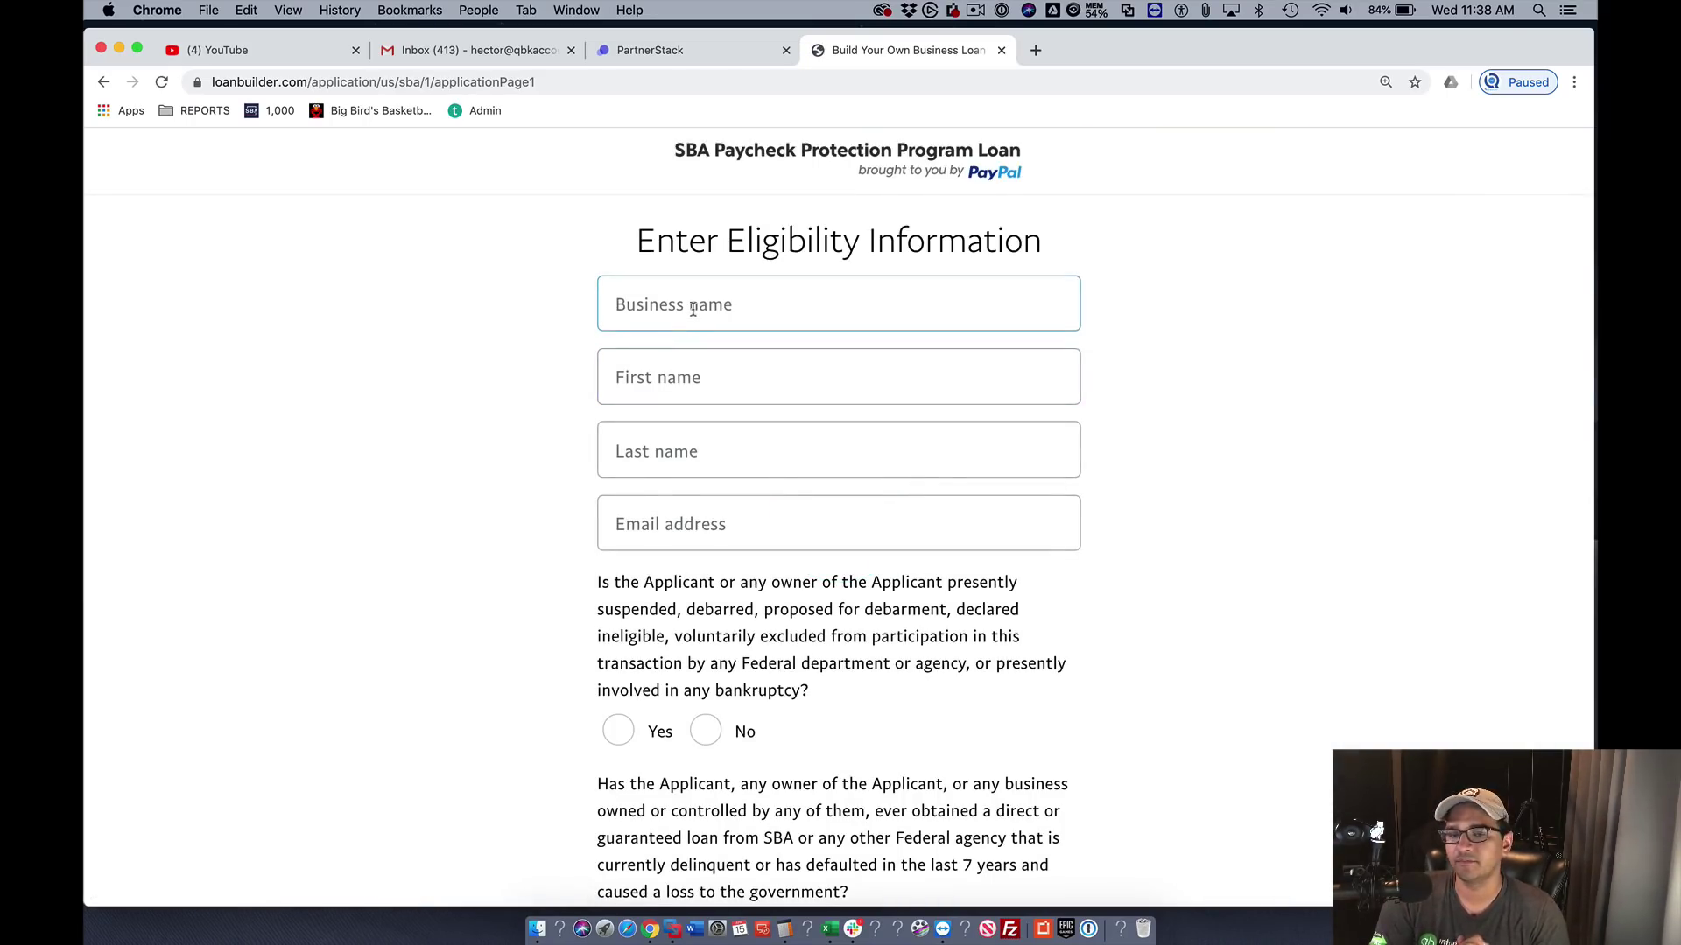
click(692, 310)
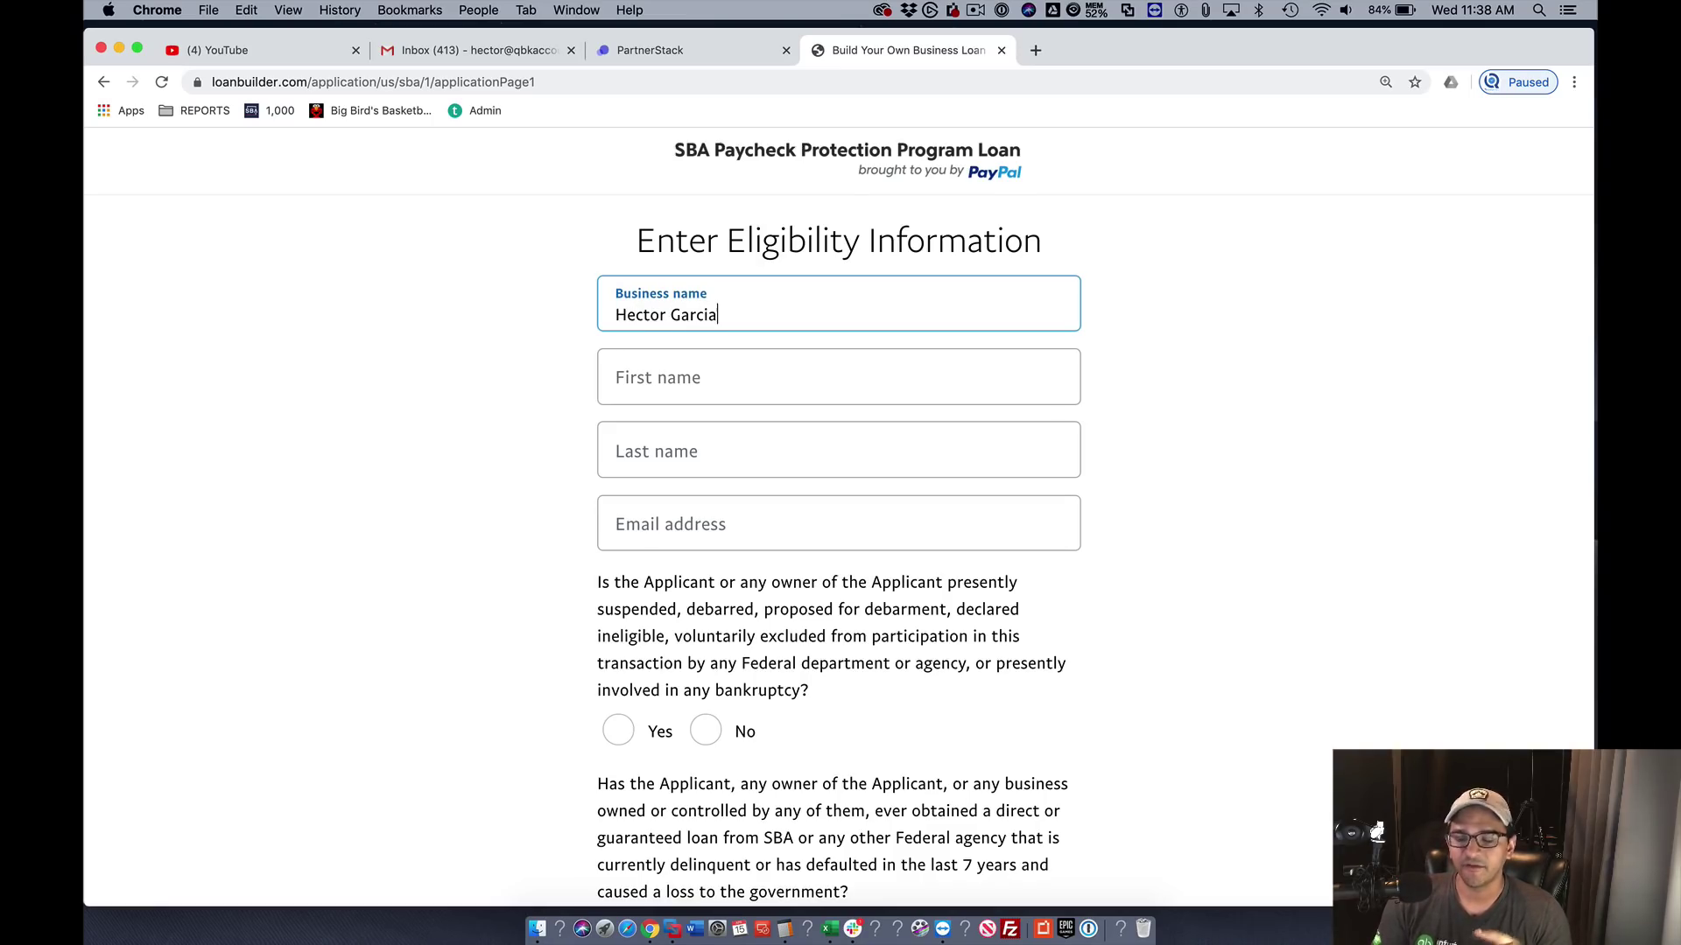
key(Tab)
text(Hec)
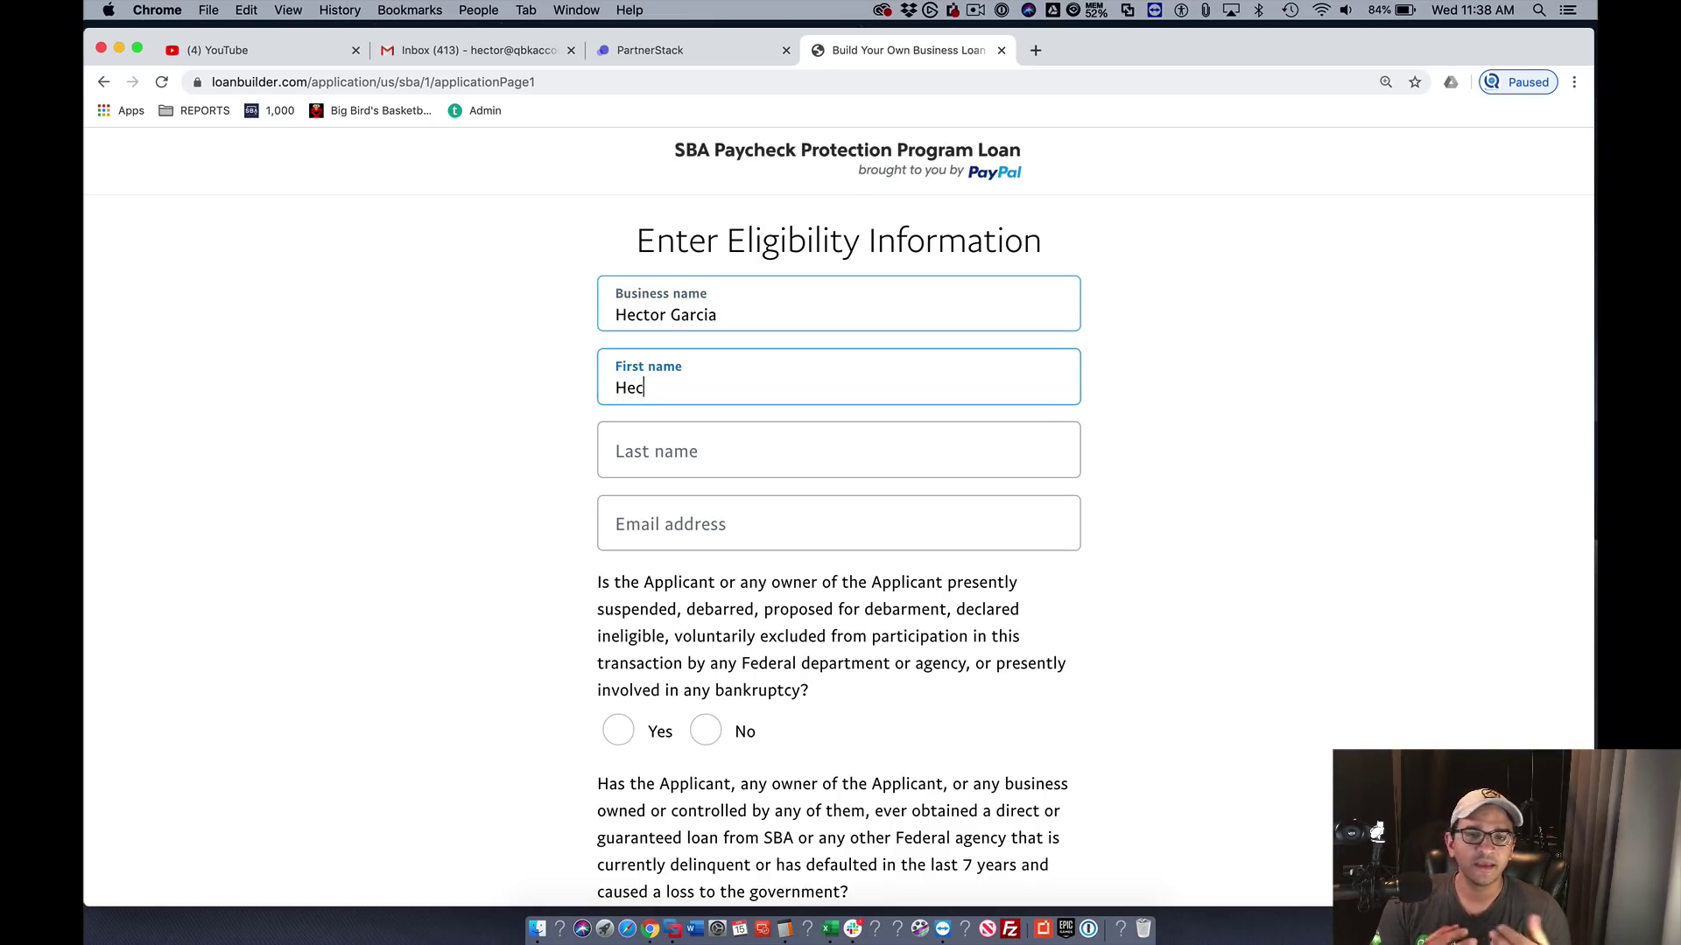
text(tor)
key(Tab)
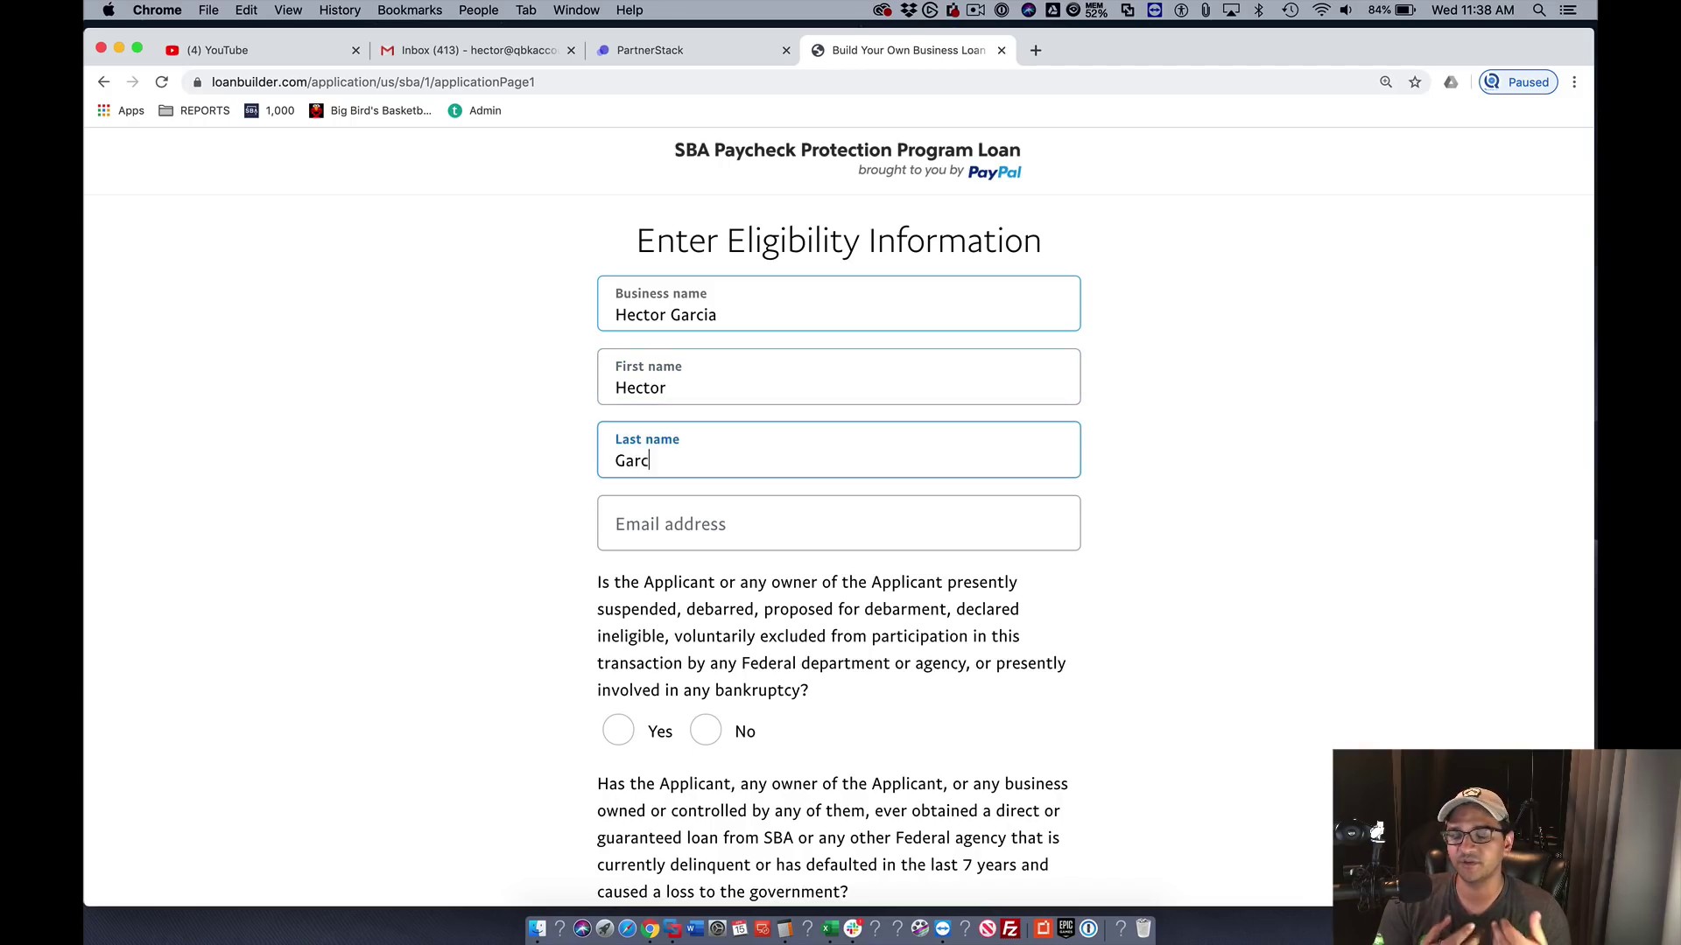
key(Tab)
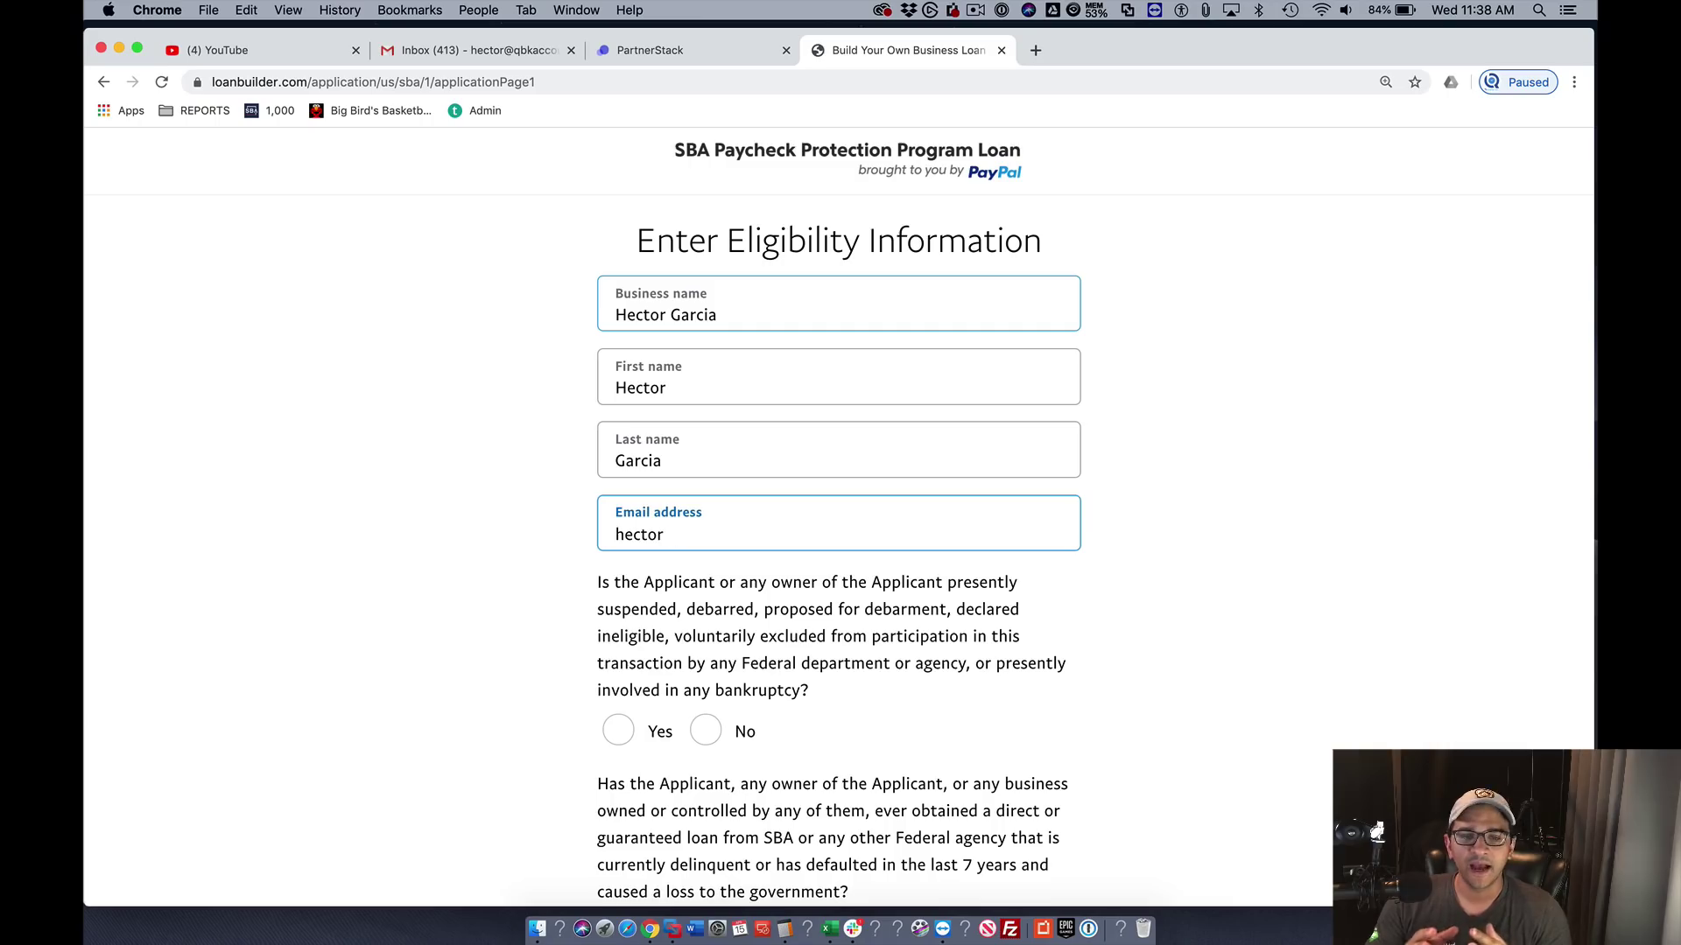
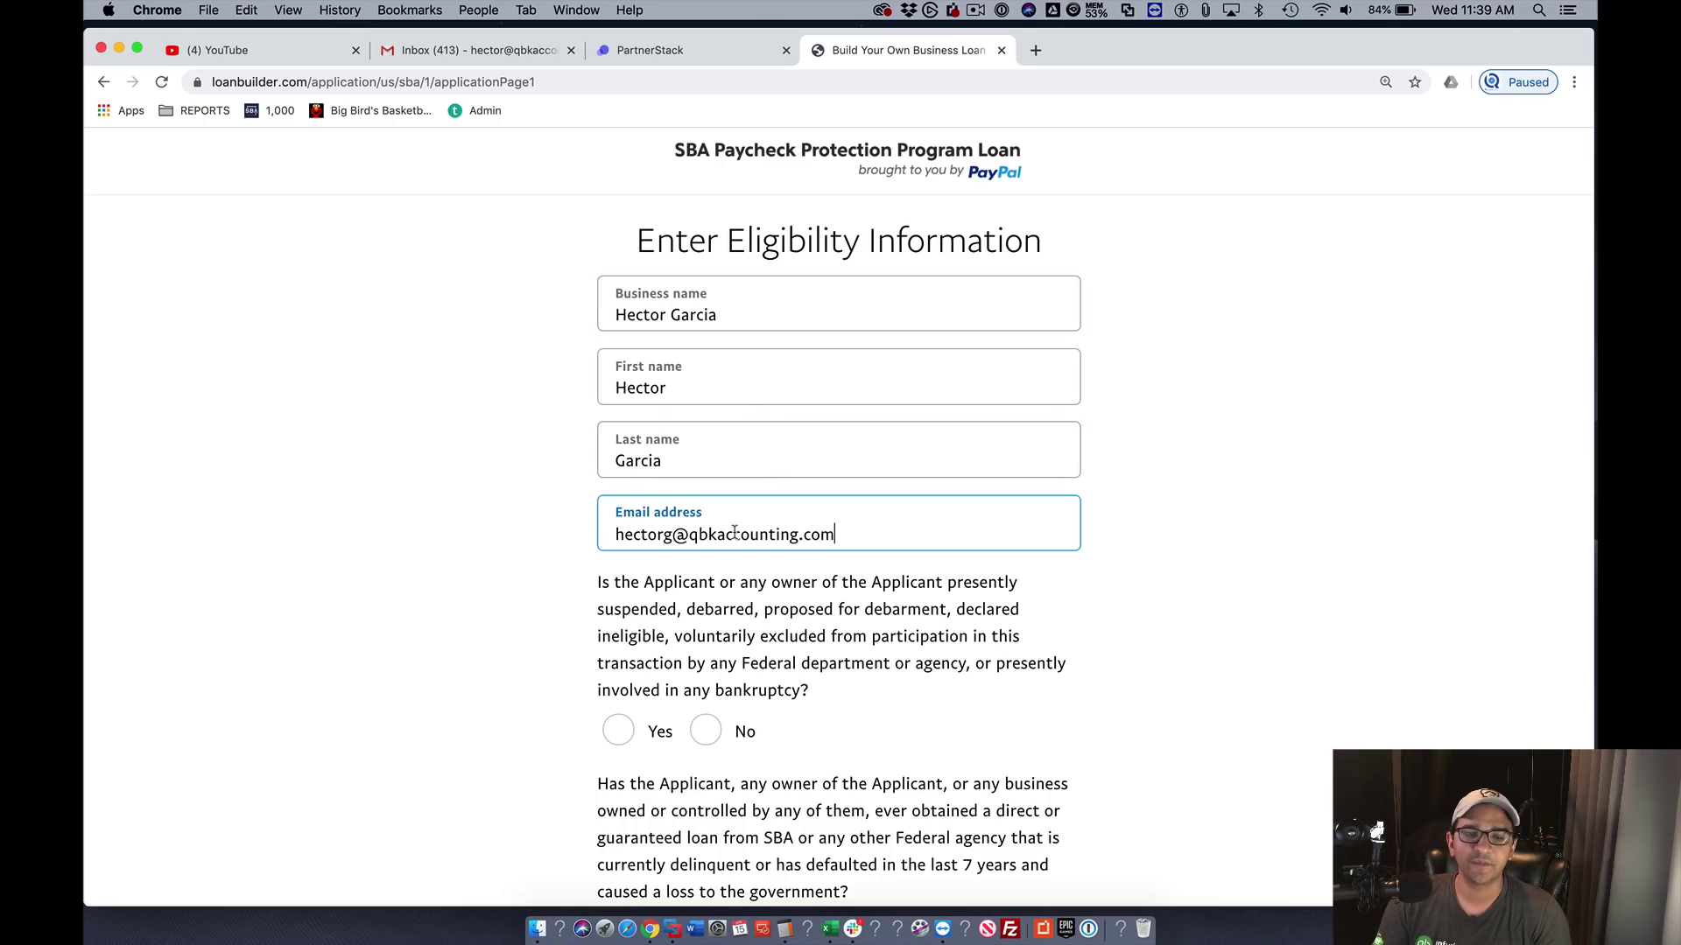
- Answer No to all five eligibility questions, accept the terms and privacy policy, and continue
click(715, 733)
scroll(718, 735, down, 4)
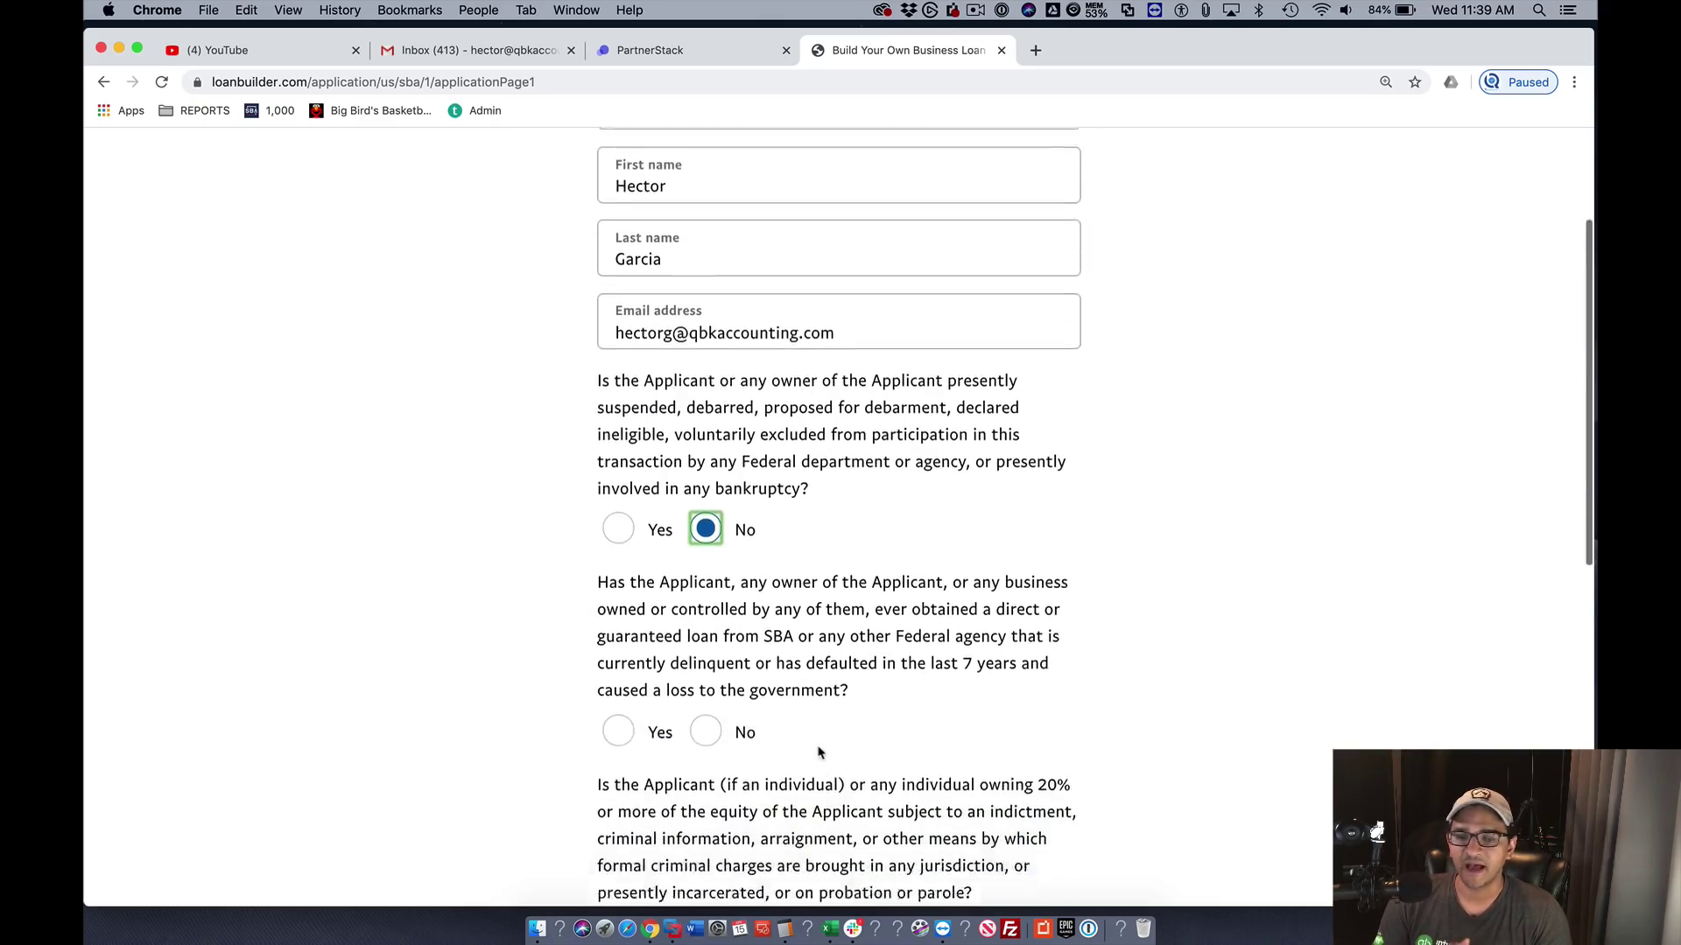
click(716, 660)
scroll(787, 692, down, 4)
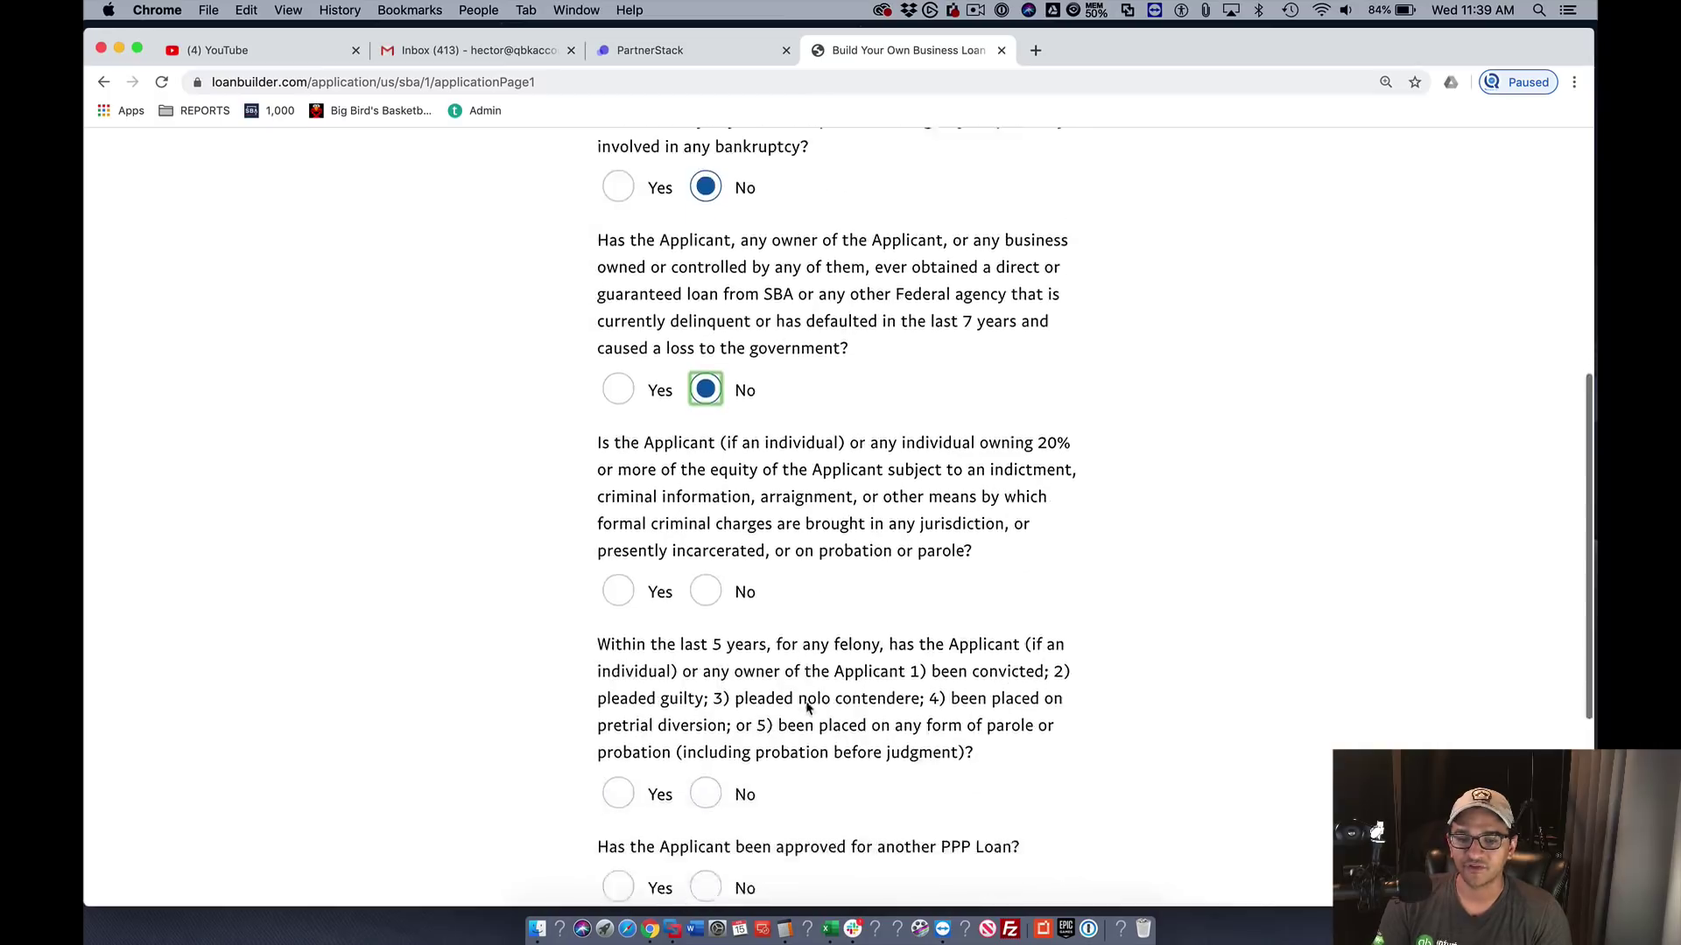
click(704, 578)
scroll(717, 560, down, 4)
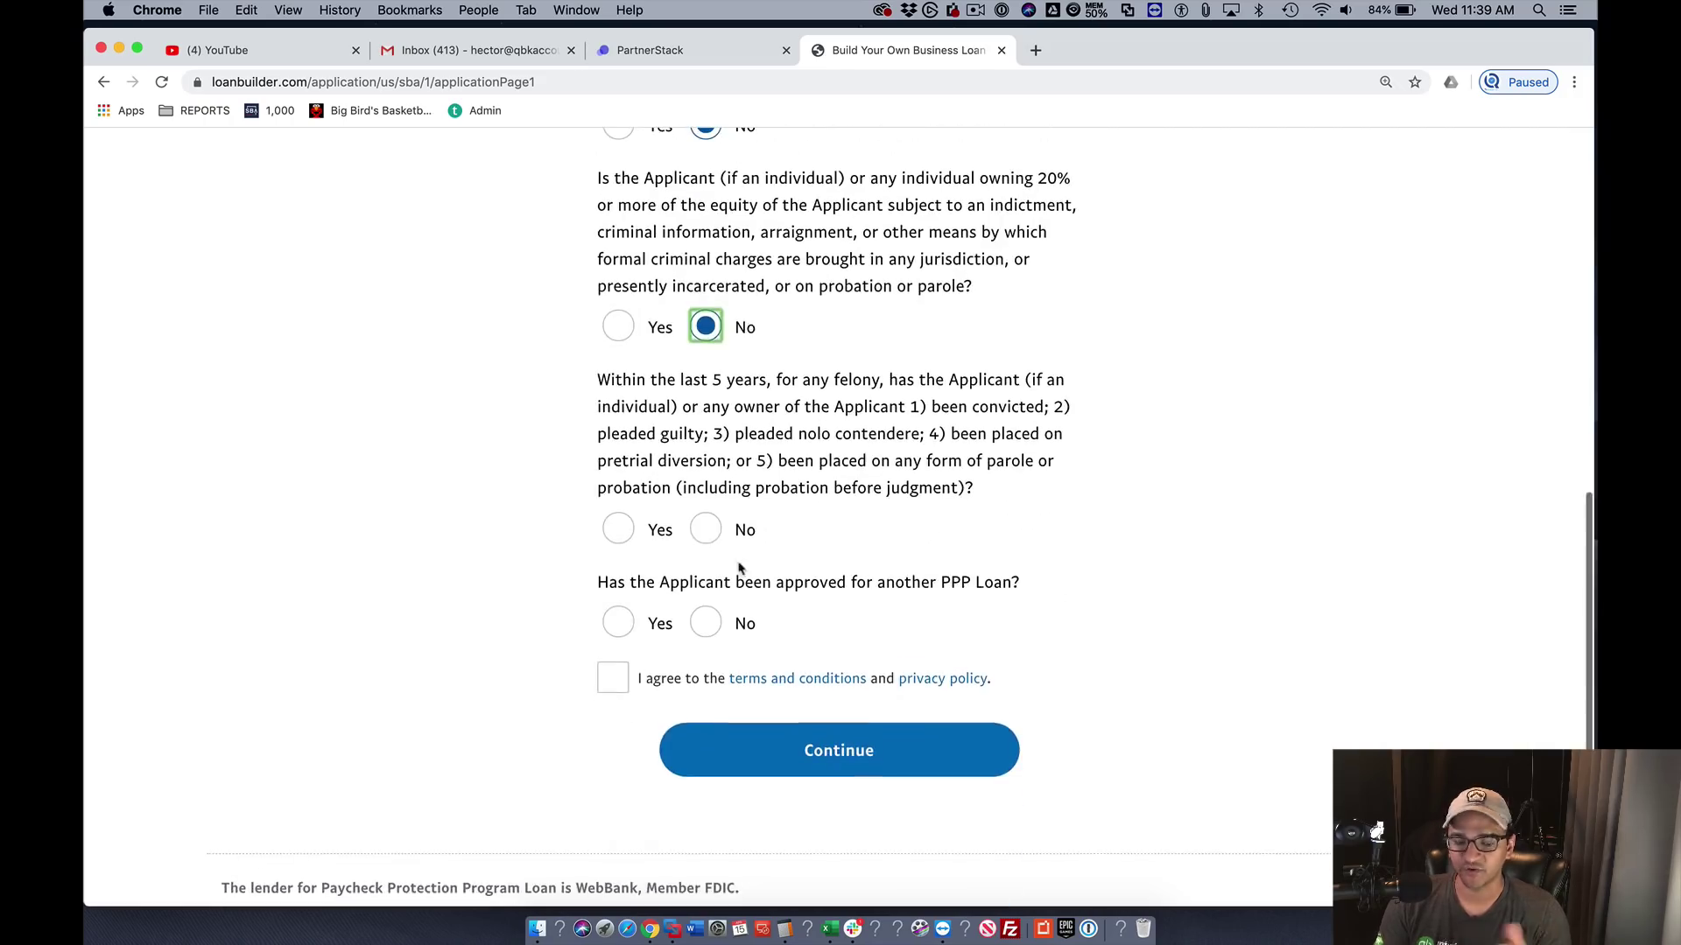
click(720, 534)
click(707, 623)
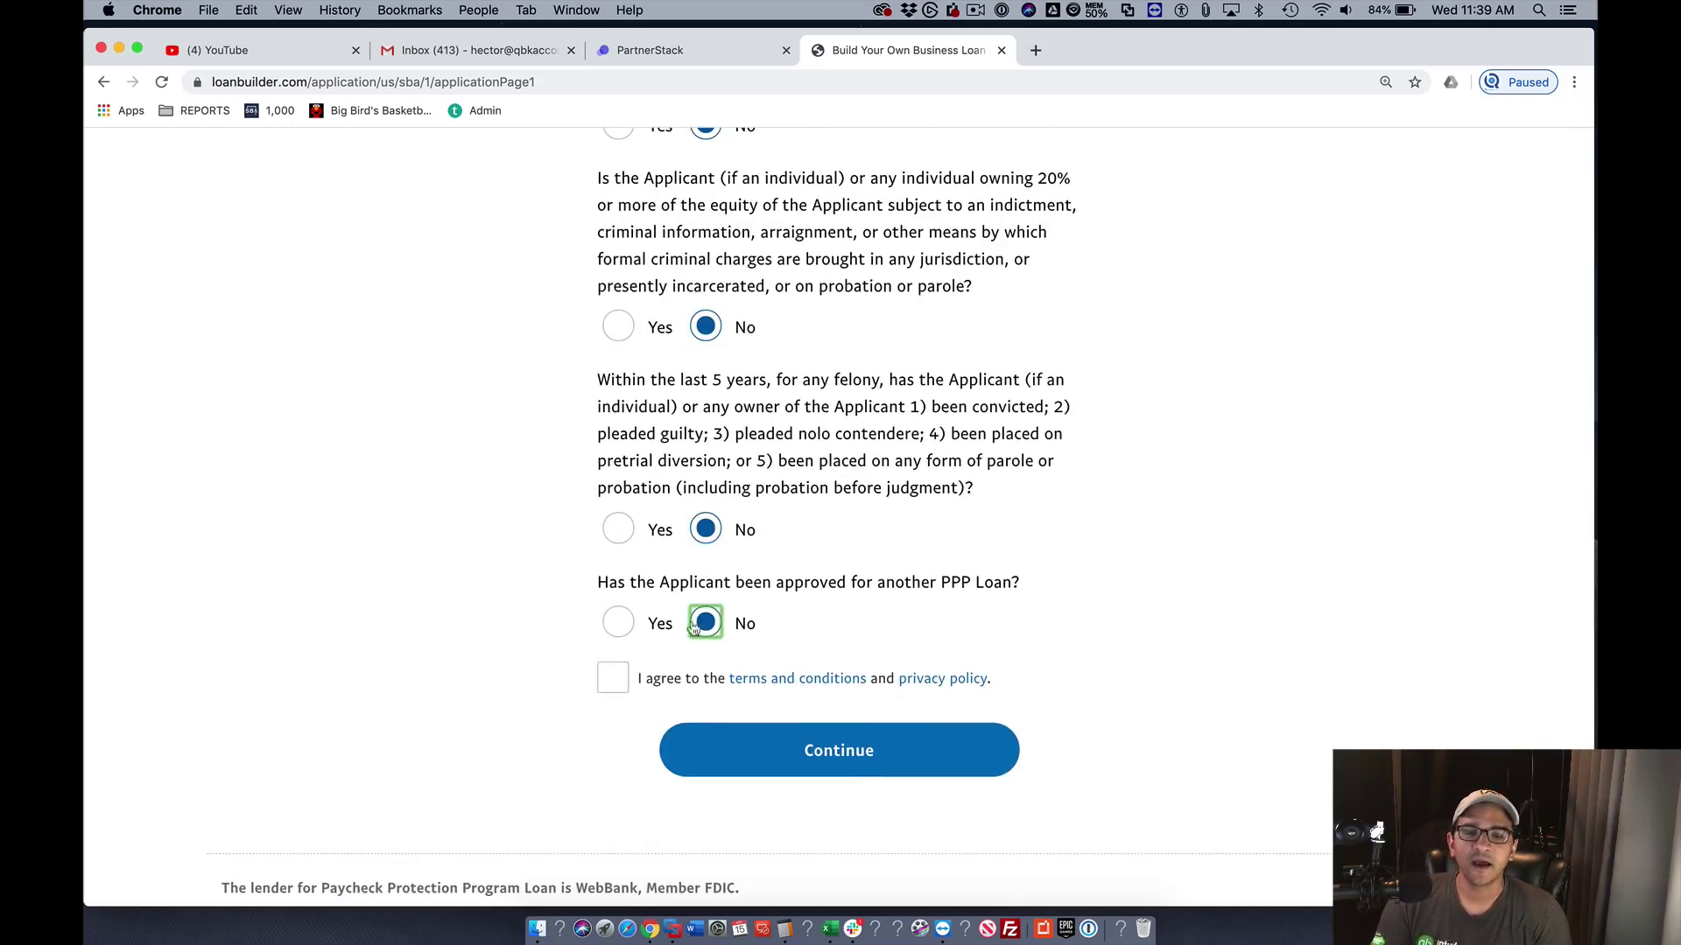
click(606, 677)
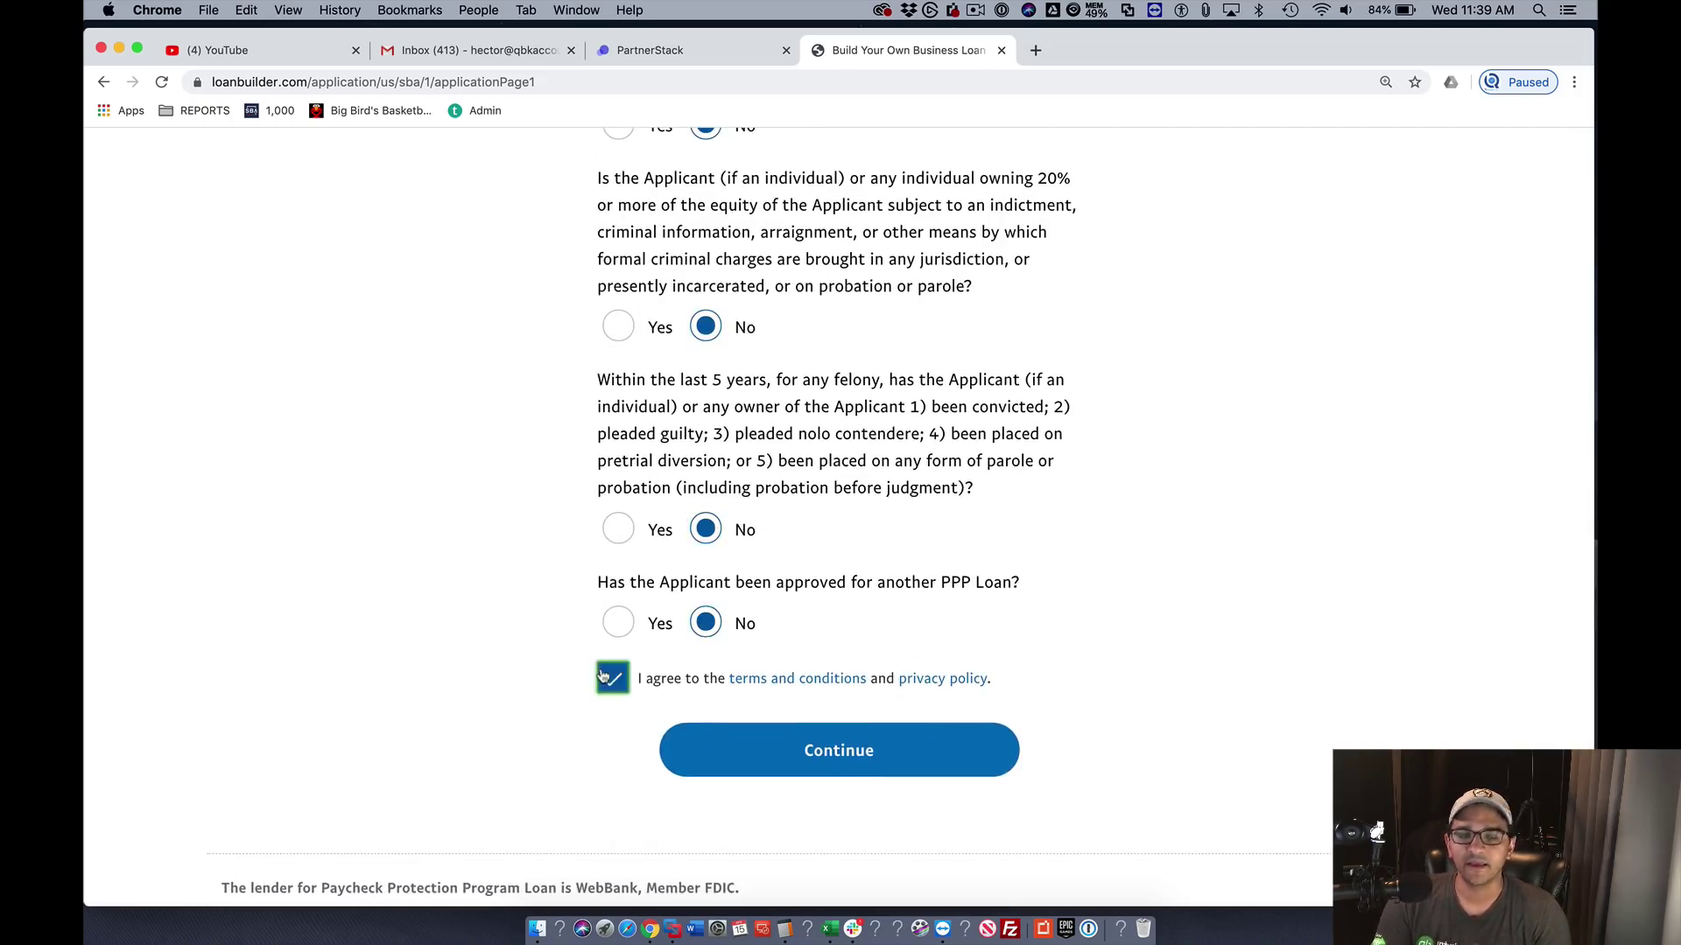
click(811, 774)
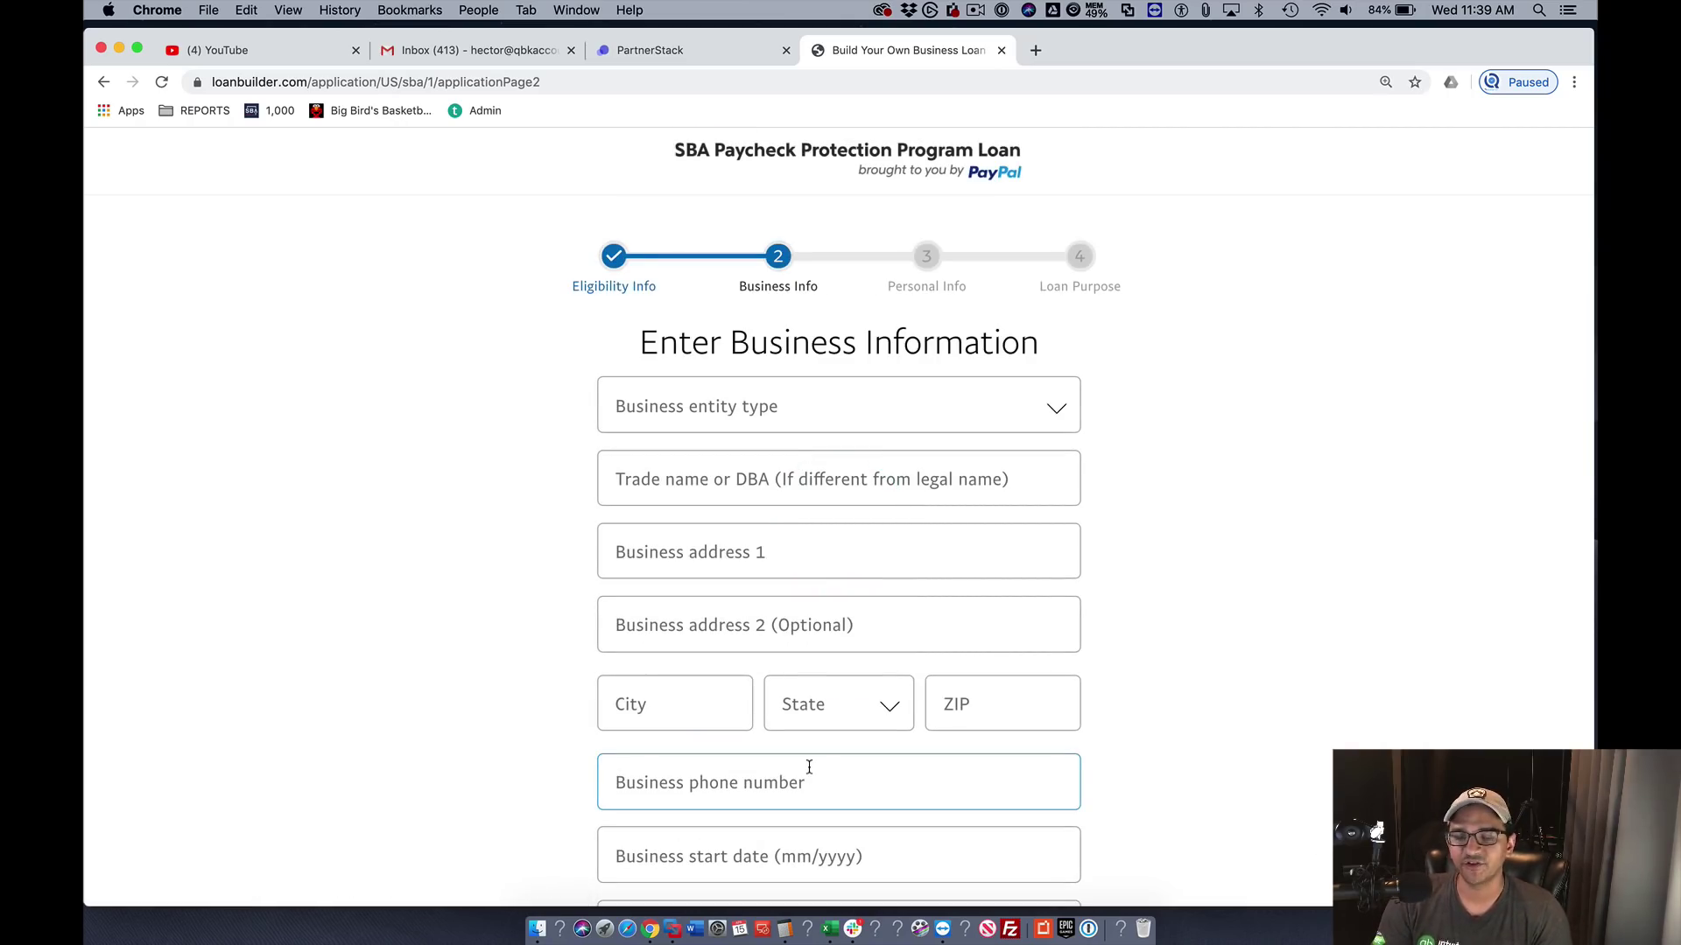
- Set the business entity type to Independent Contractor, leaving the trade name blank
click(735, 408)
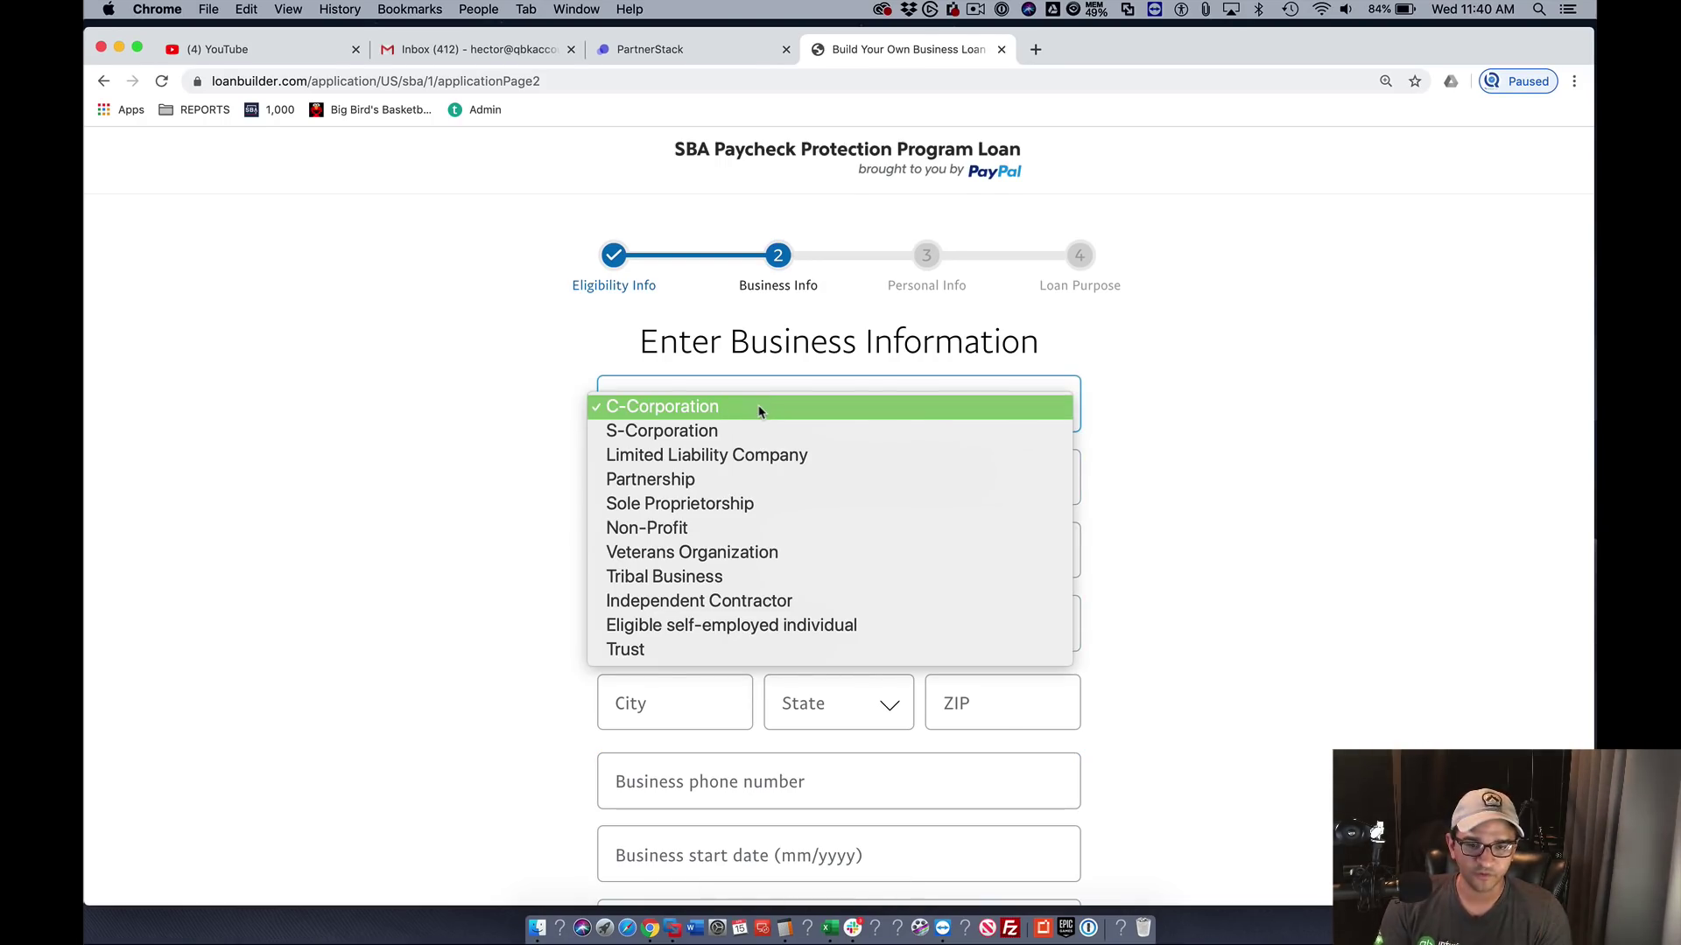
click(750, 604)
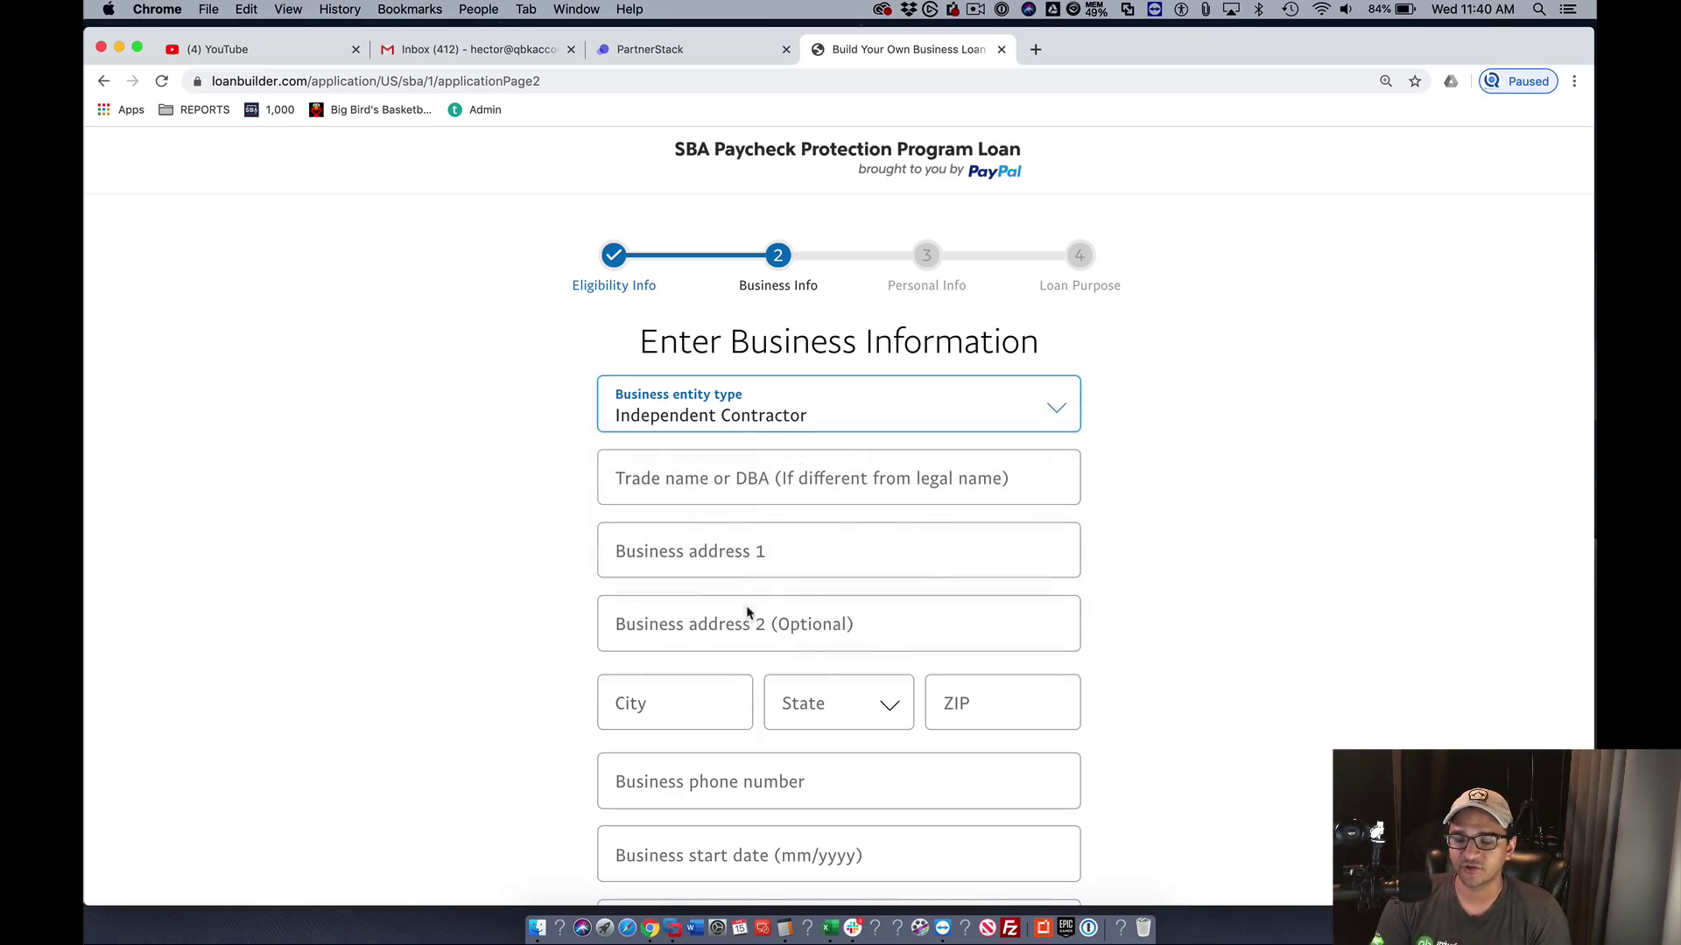
click(706, 485)
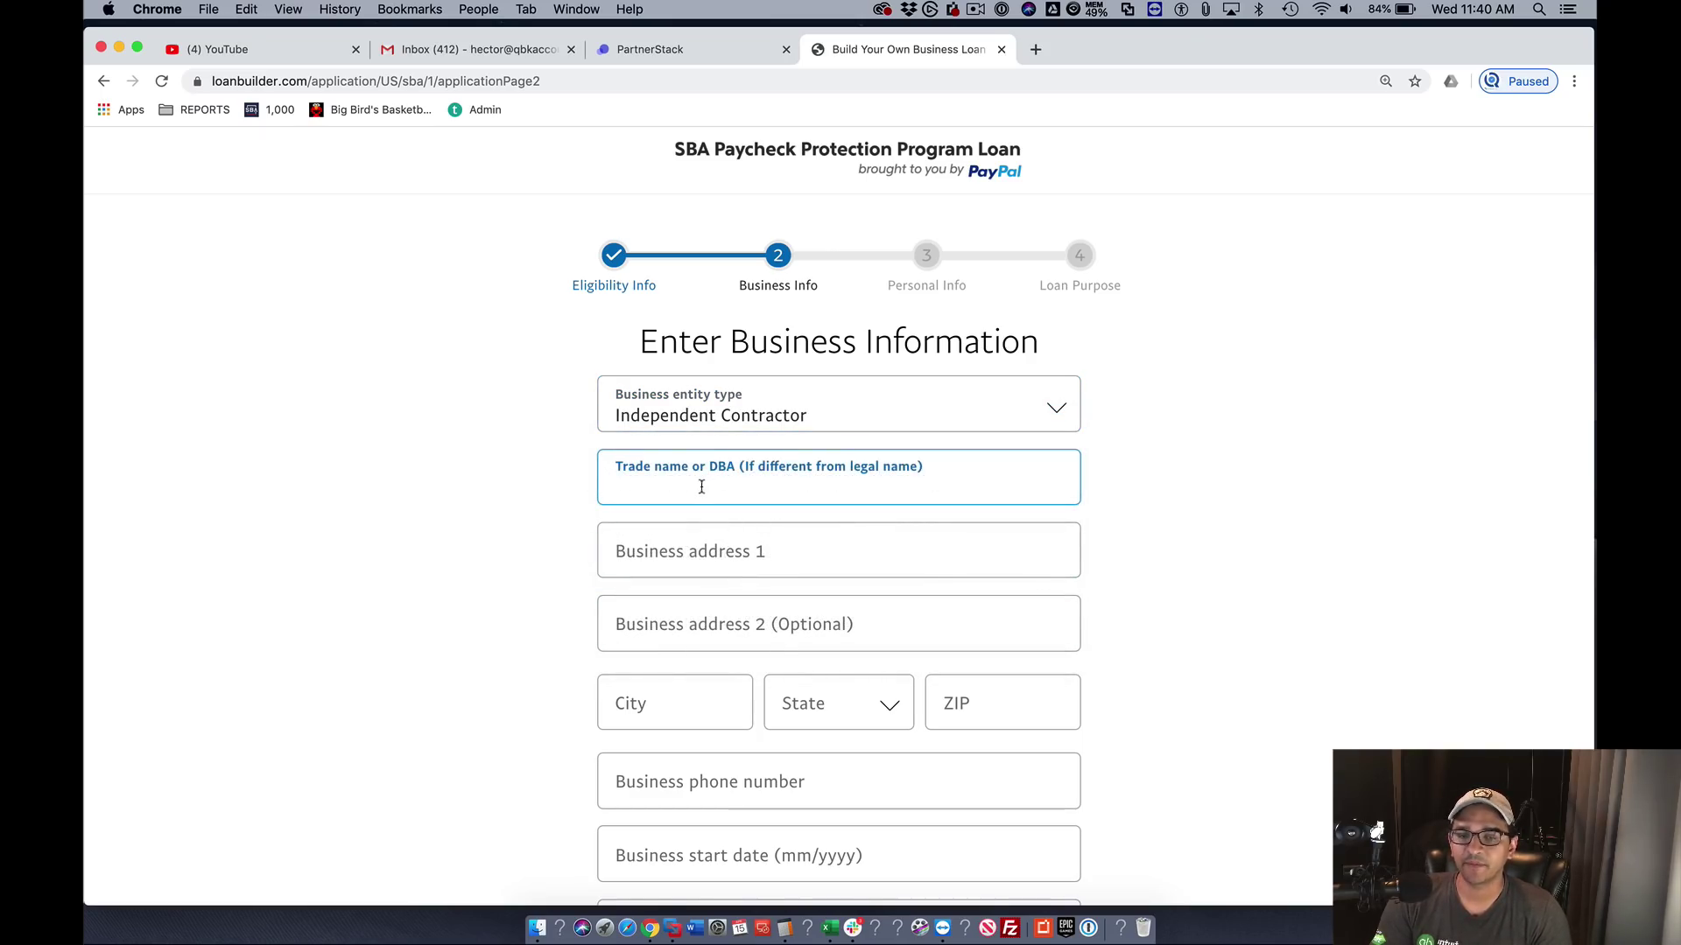
key(Tab)
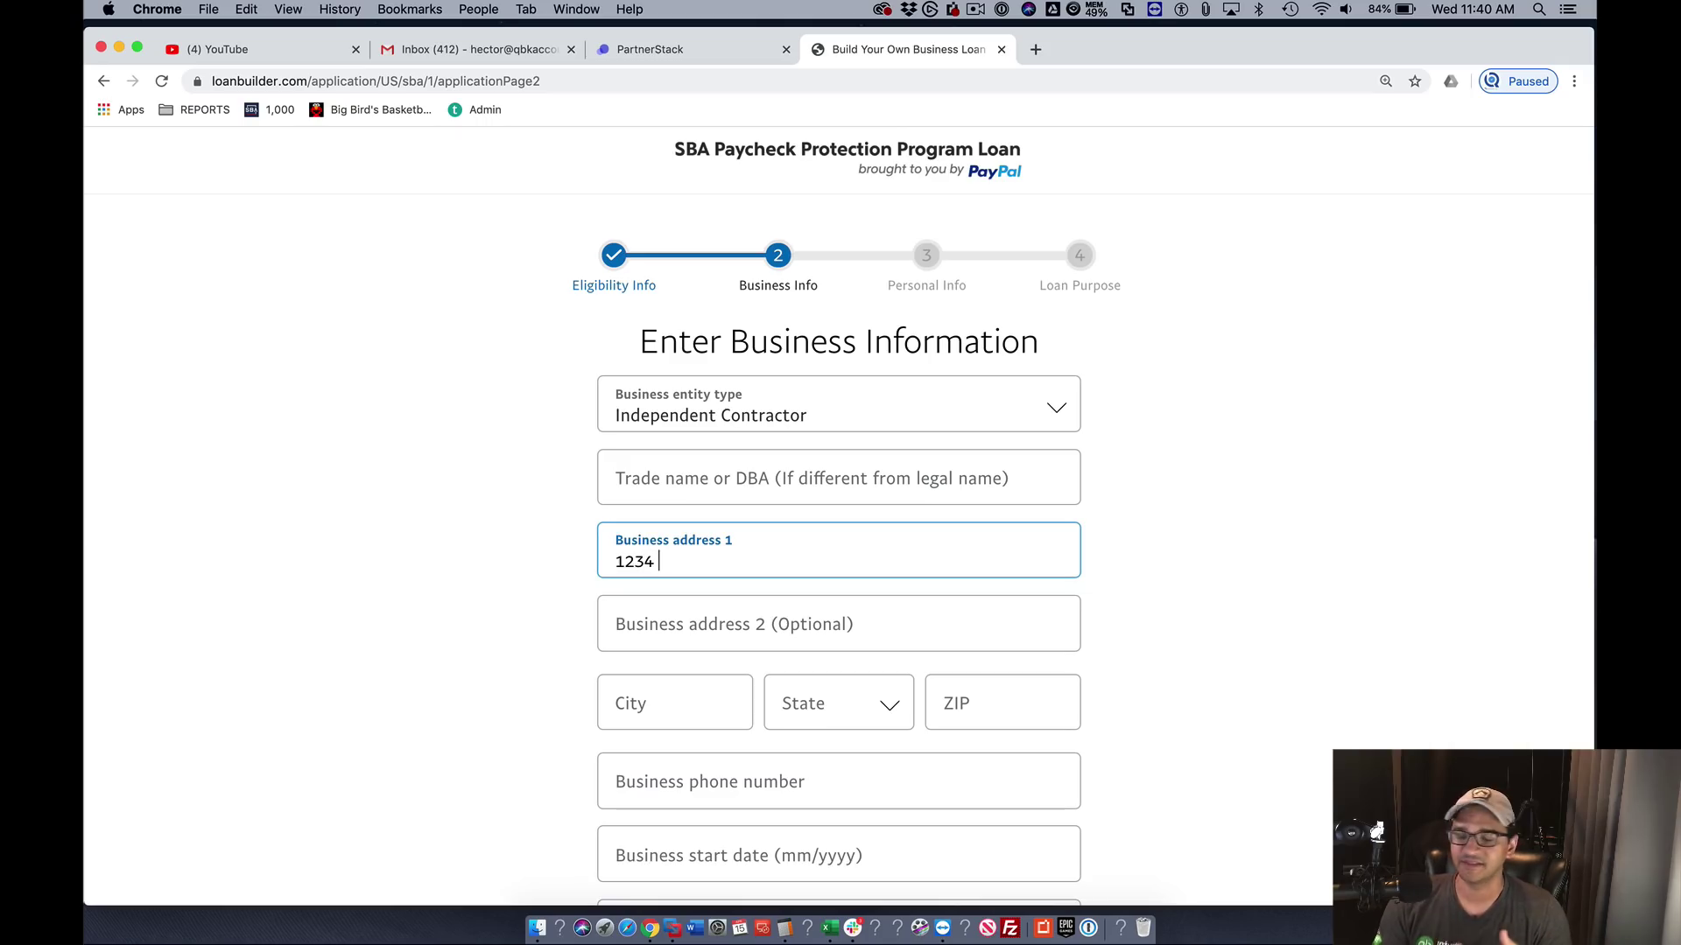
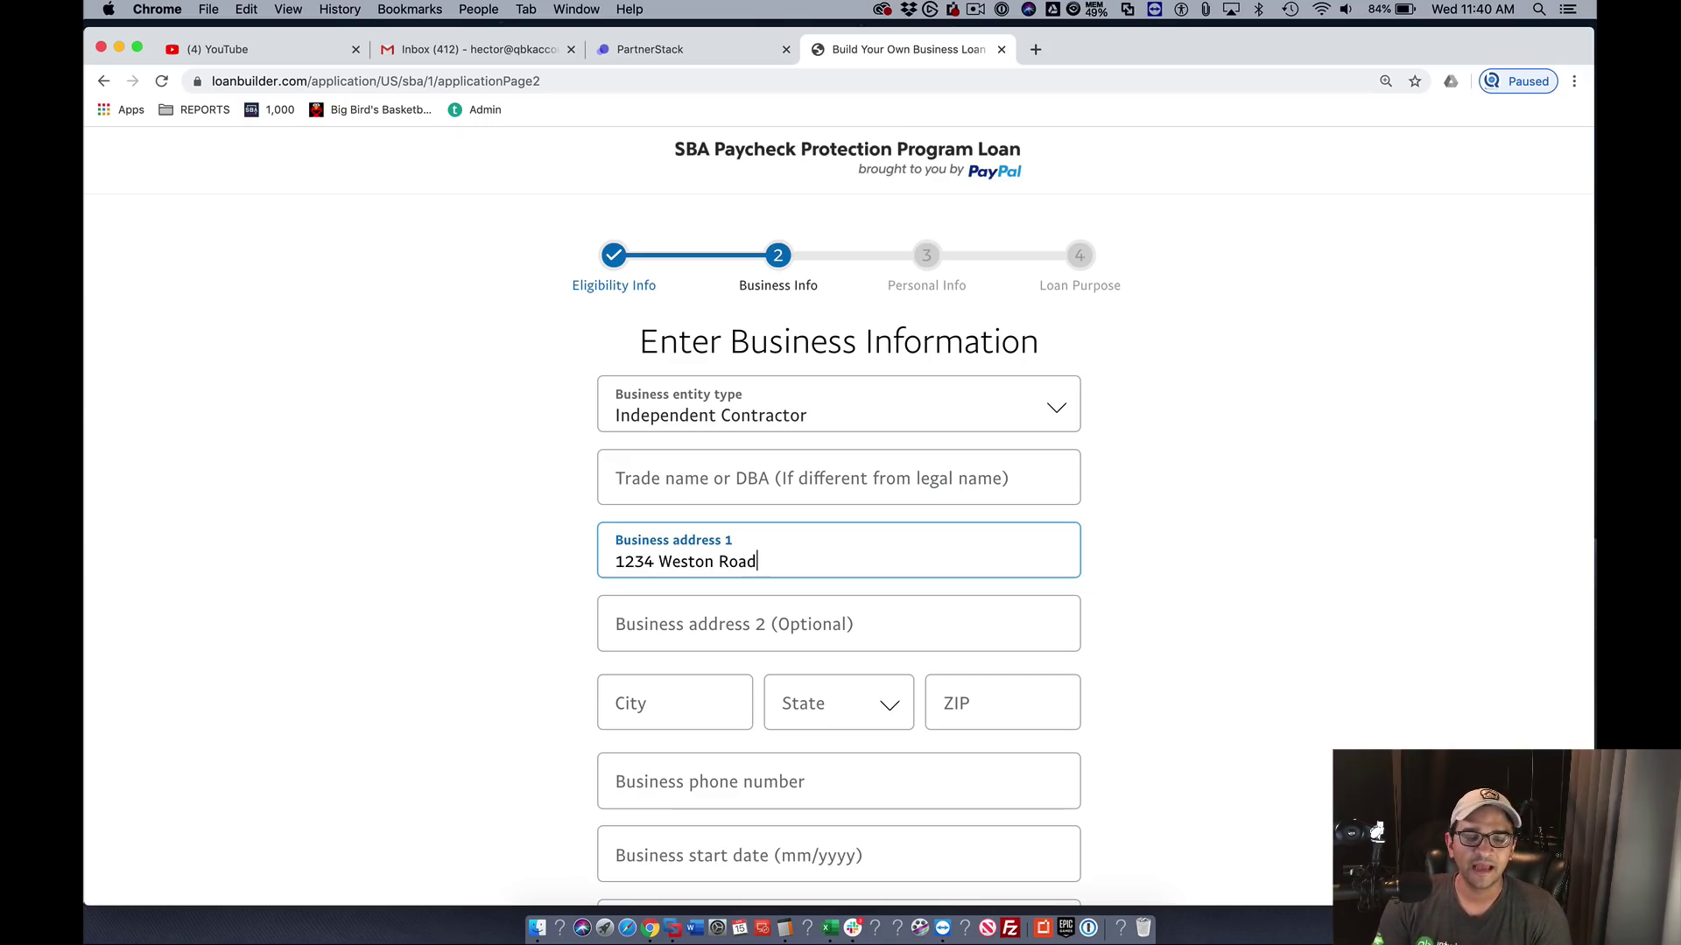
- Enter the business street address, city, state, ZIP code and business phone number
key(Tab)
key(Tab)
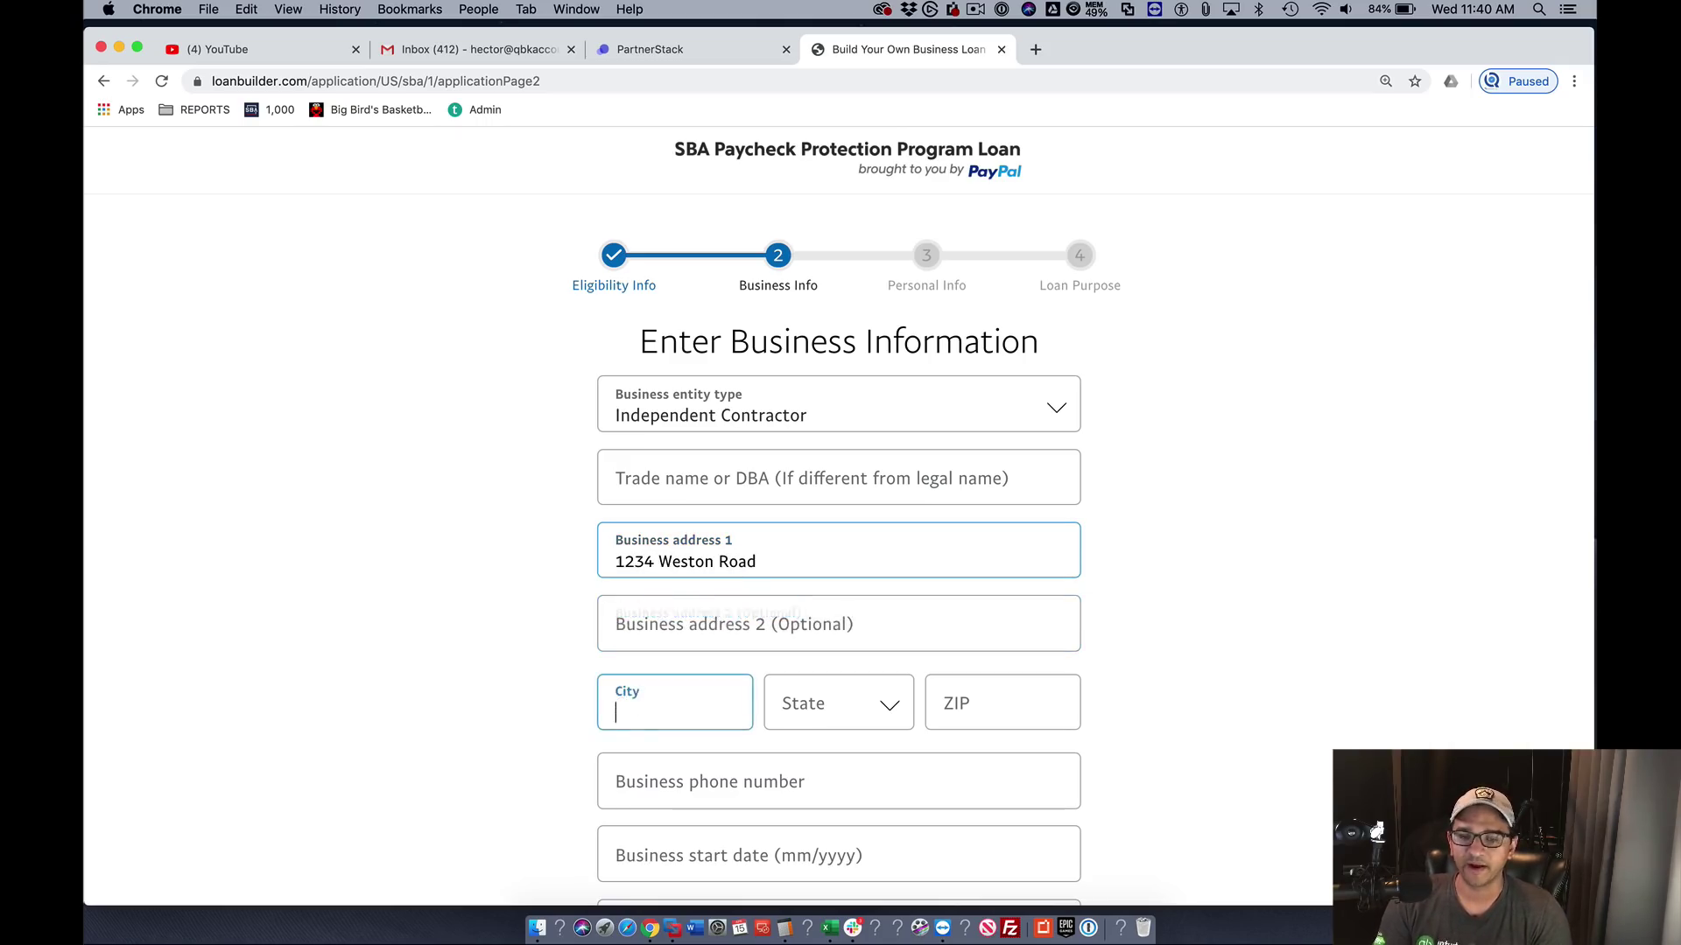
text(Weston)
key(Tab)
key(f)
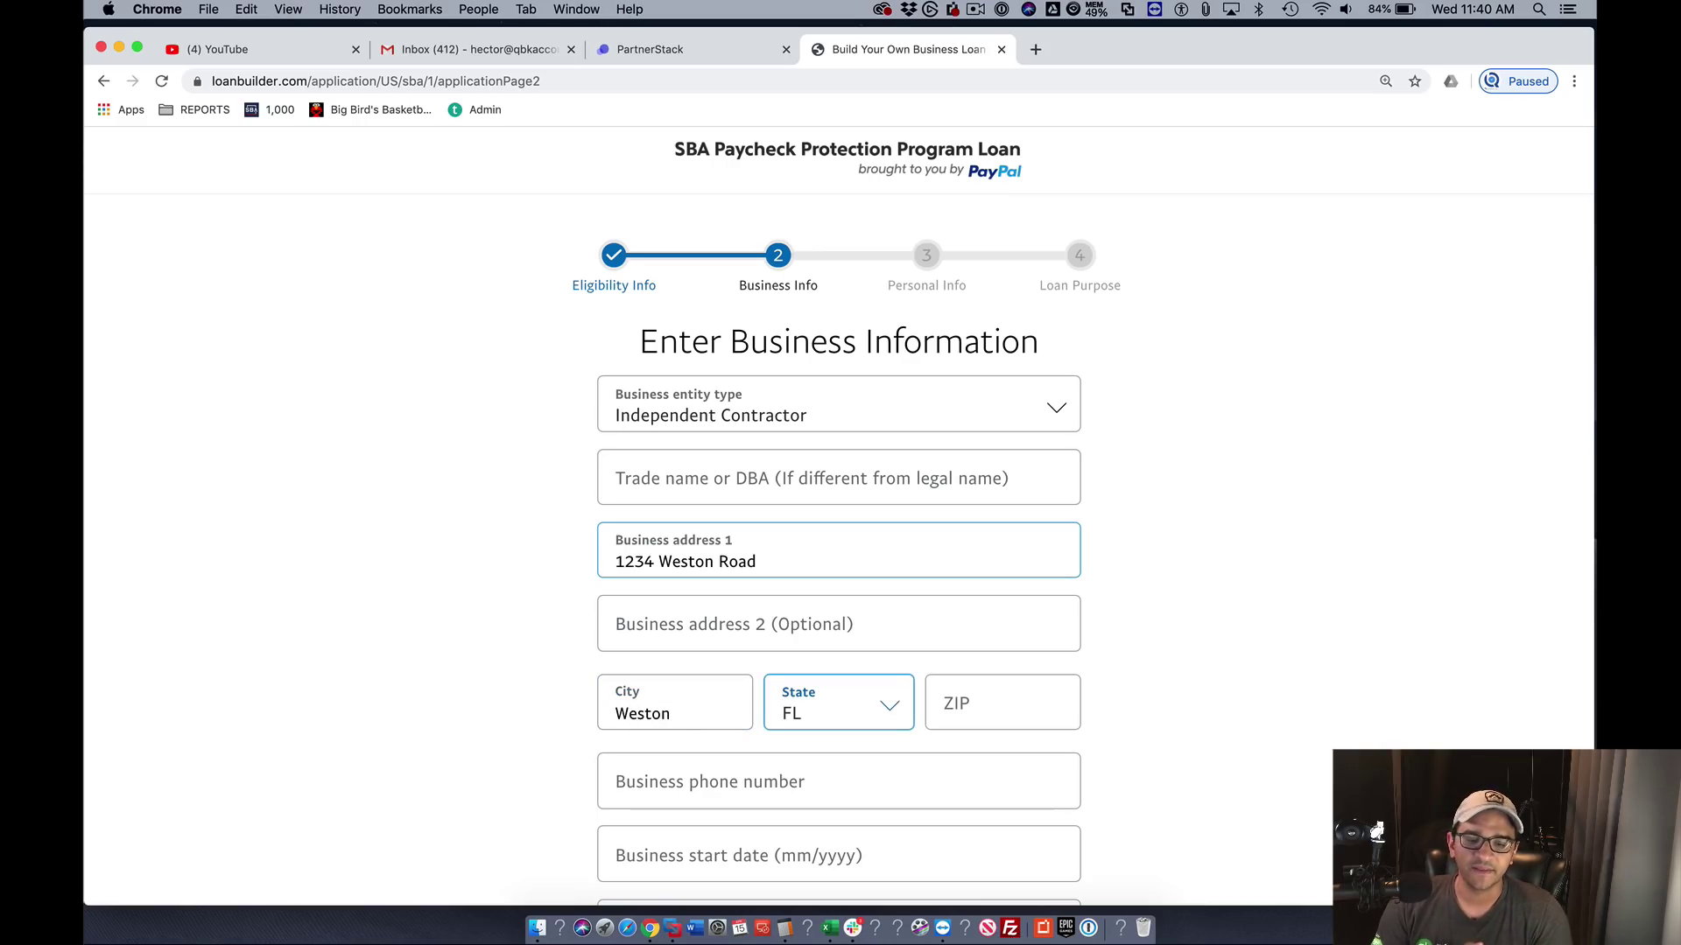
key(Tab)
text(333)
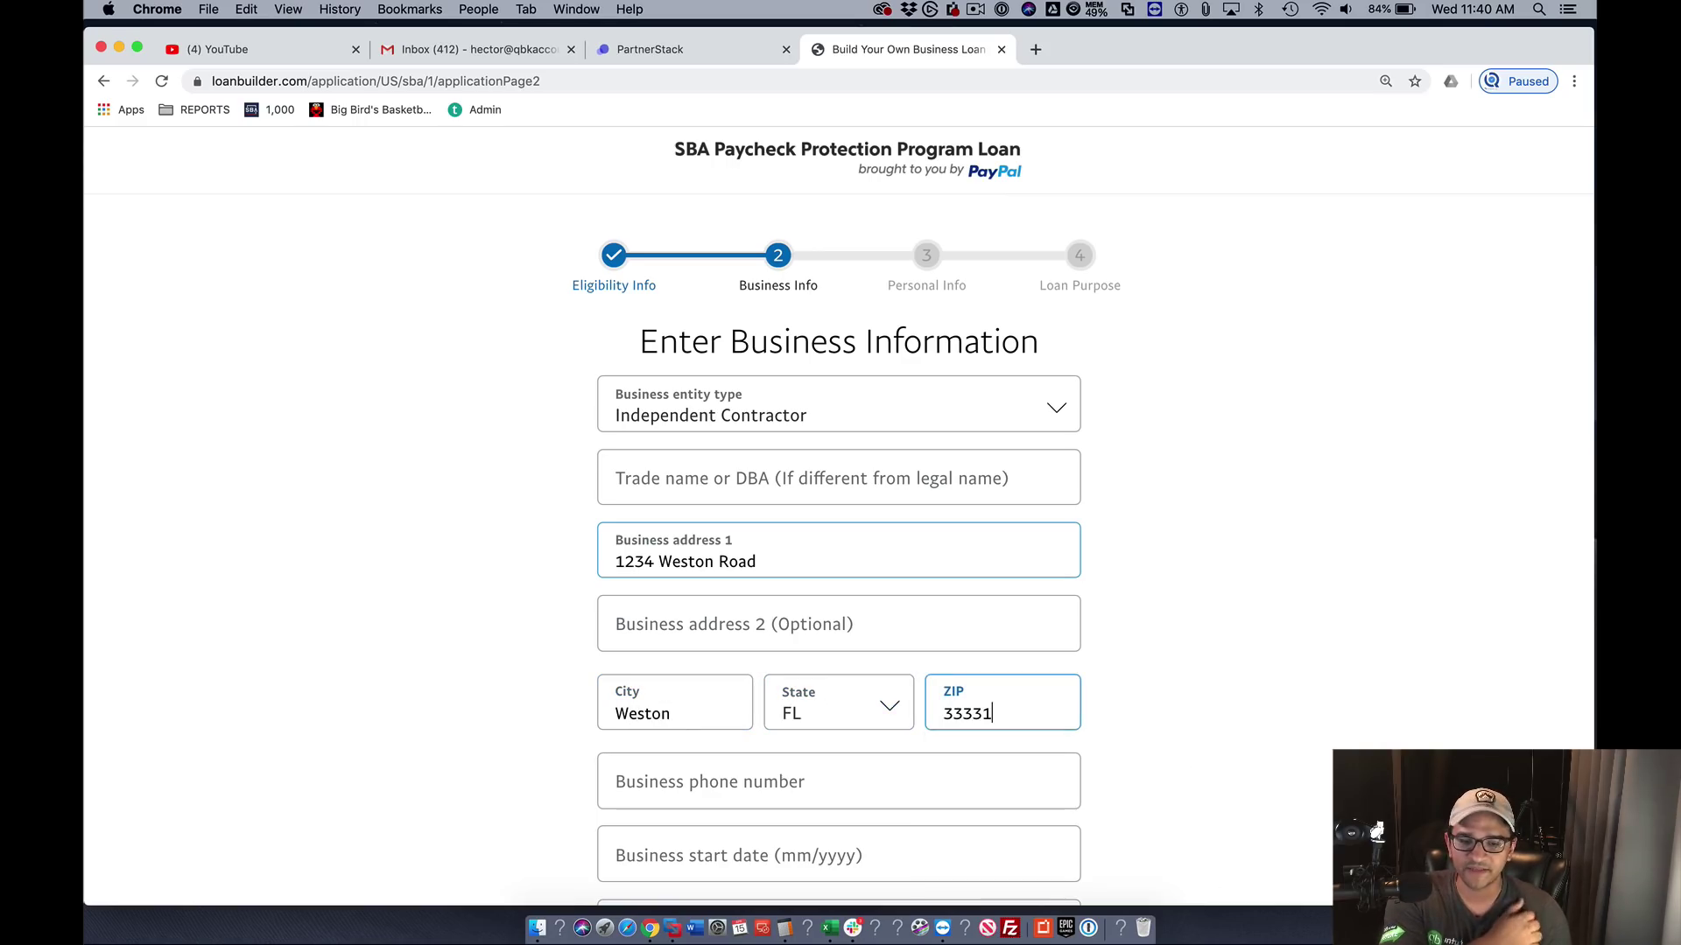
key(Tab)
scroll(587, 595, down, 1)
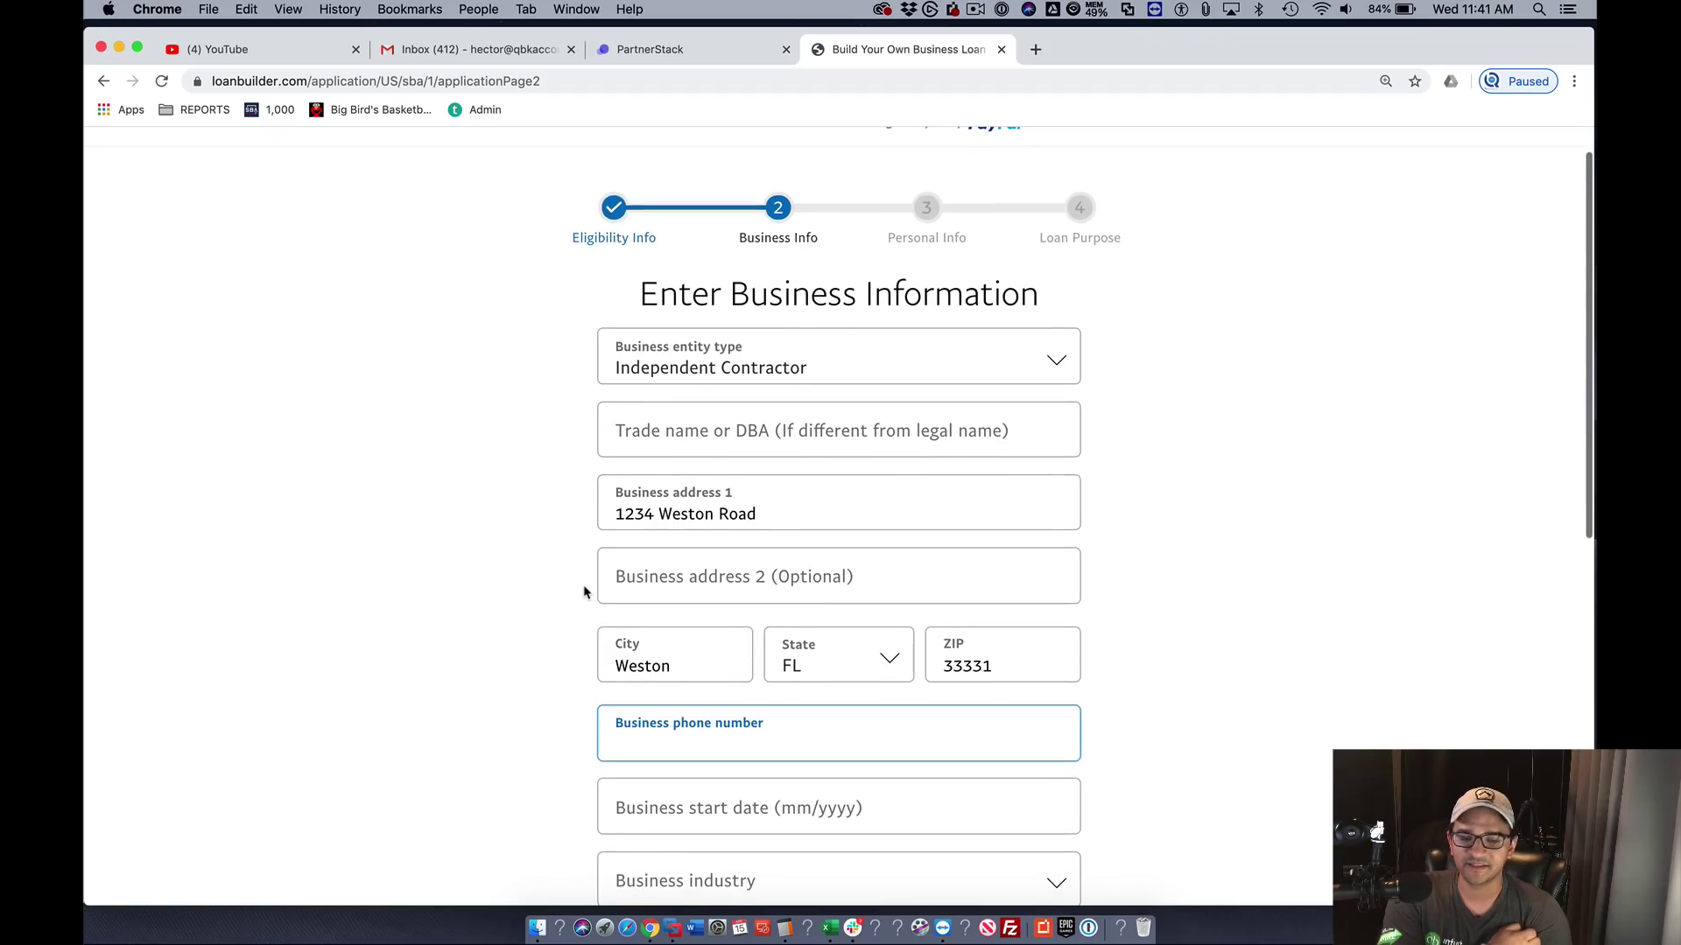
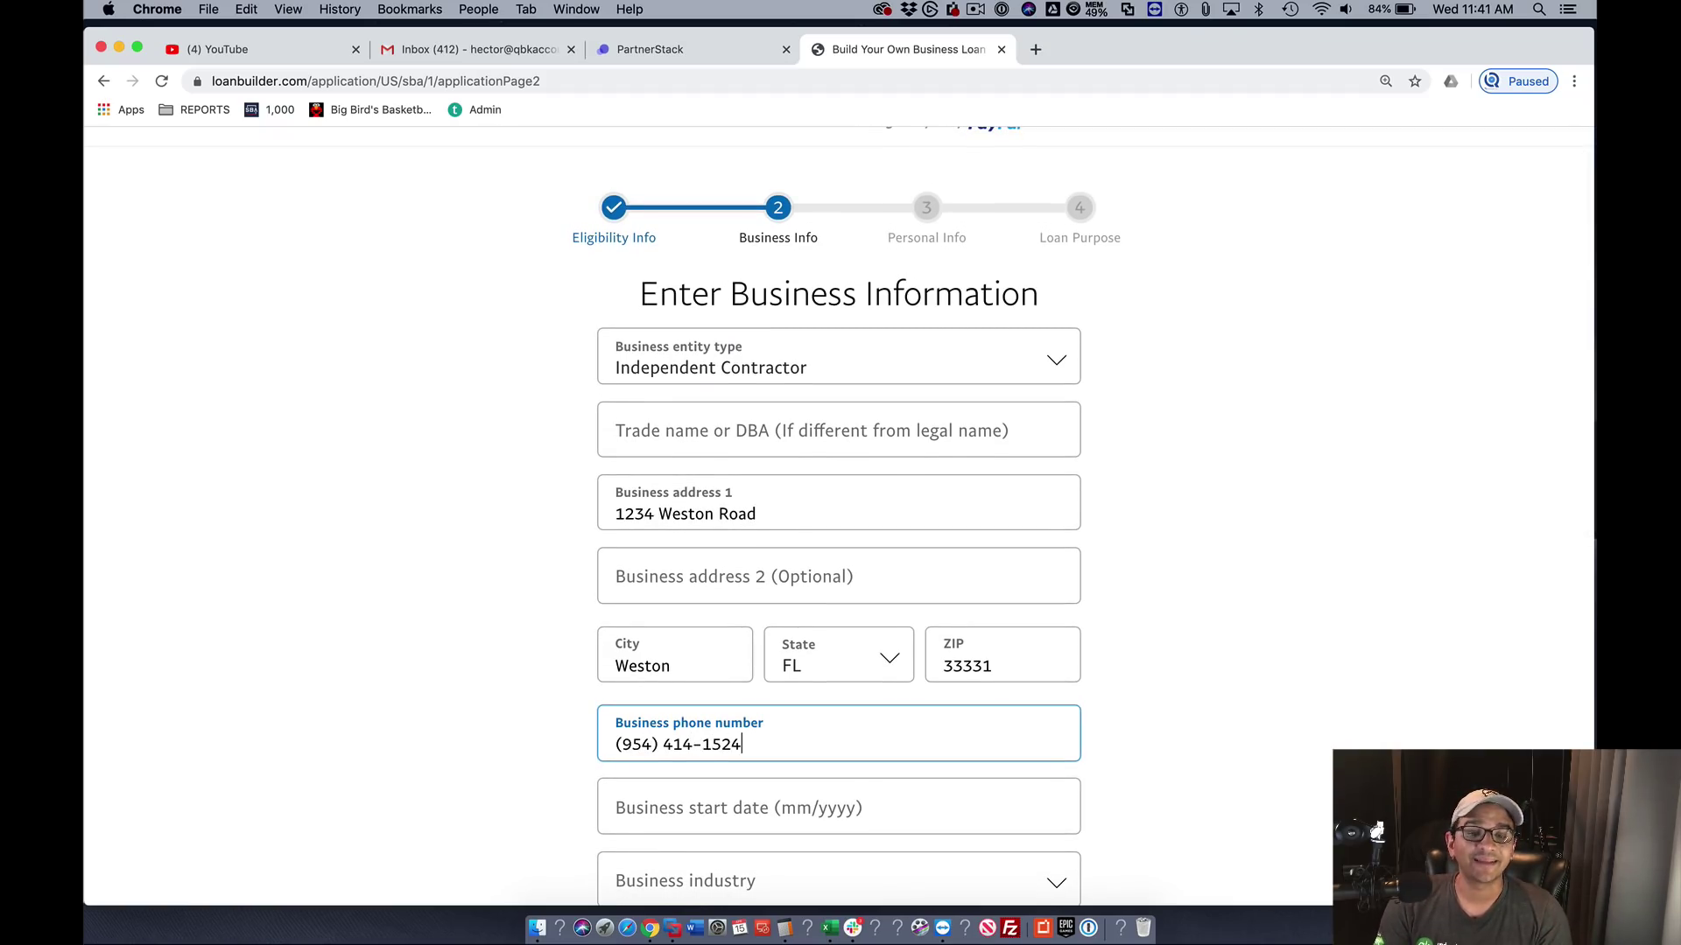
- Enter the business start date and remove the mistyped digits to make it 01/2019
scroll(649, 581, down, 2)
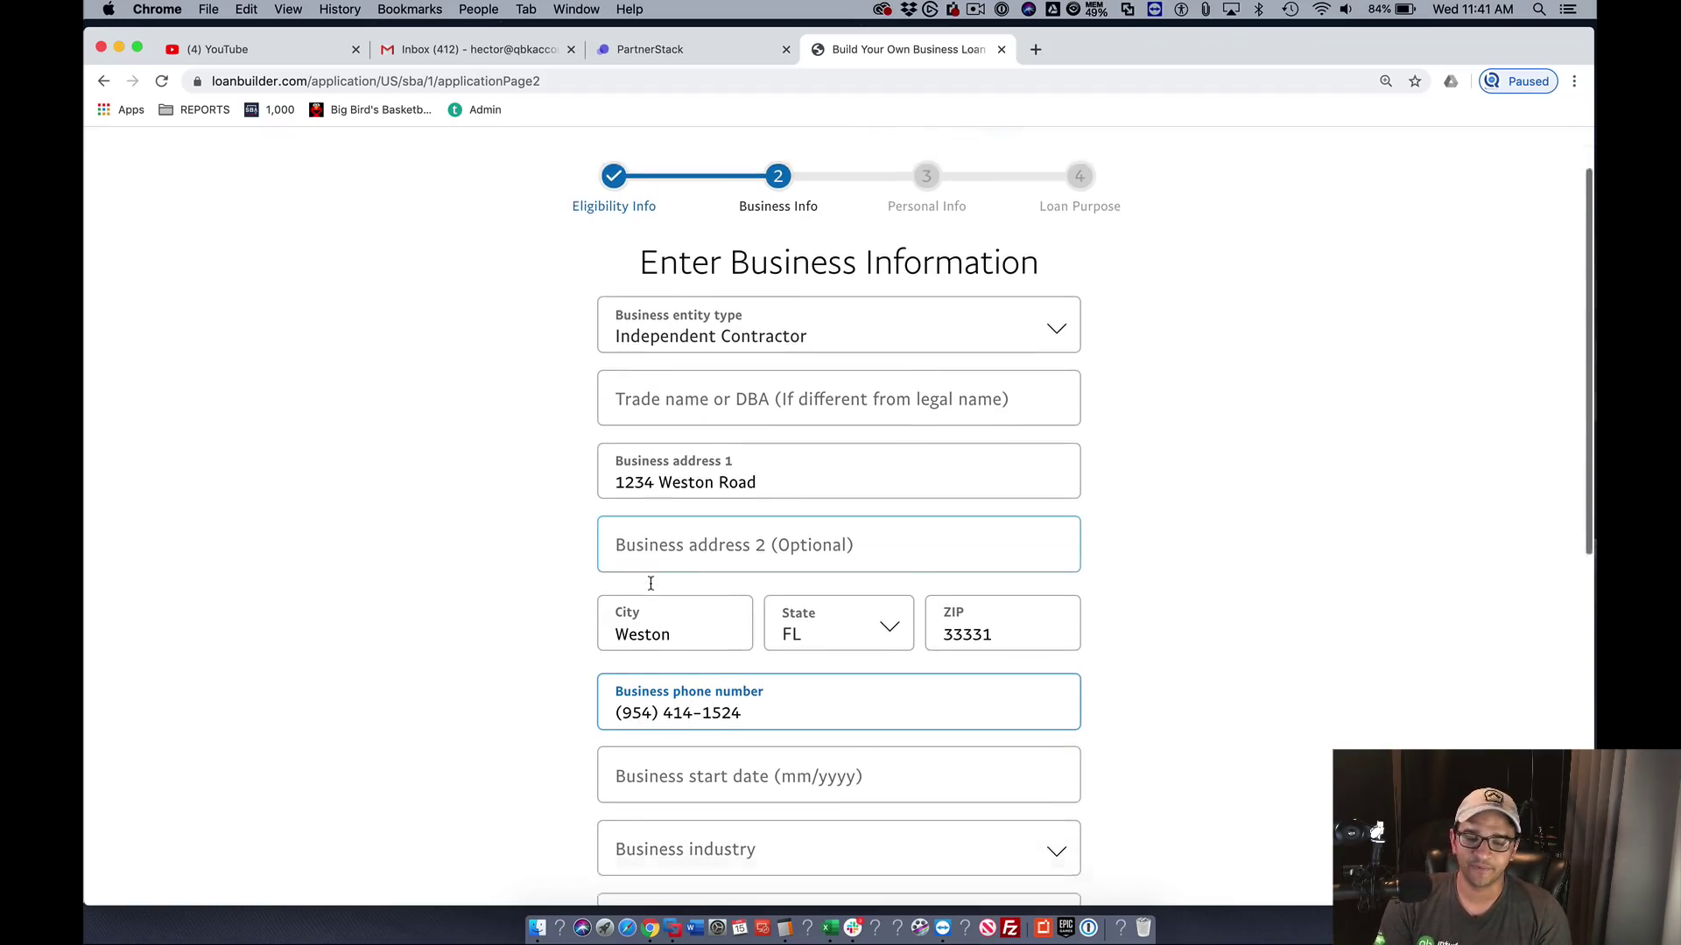
click(641, 699)
text(01/)
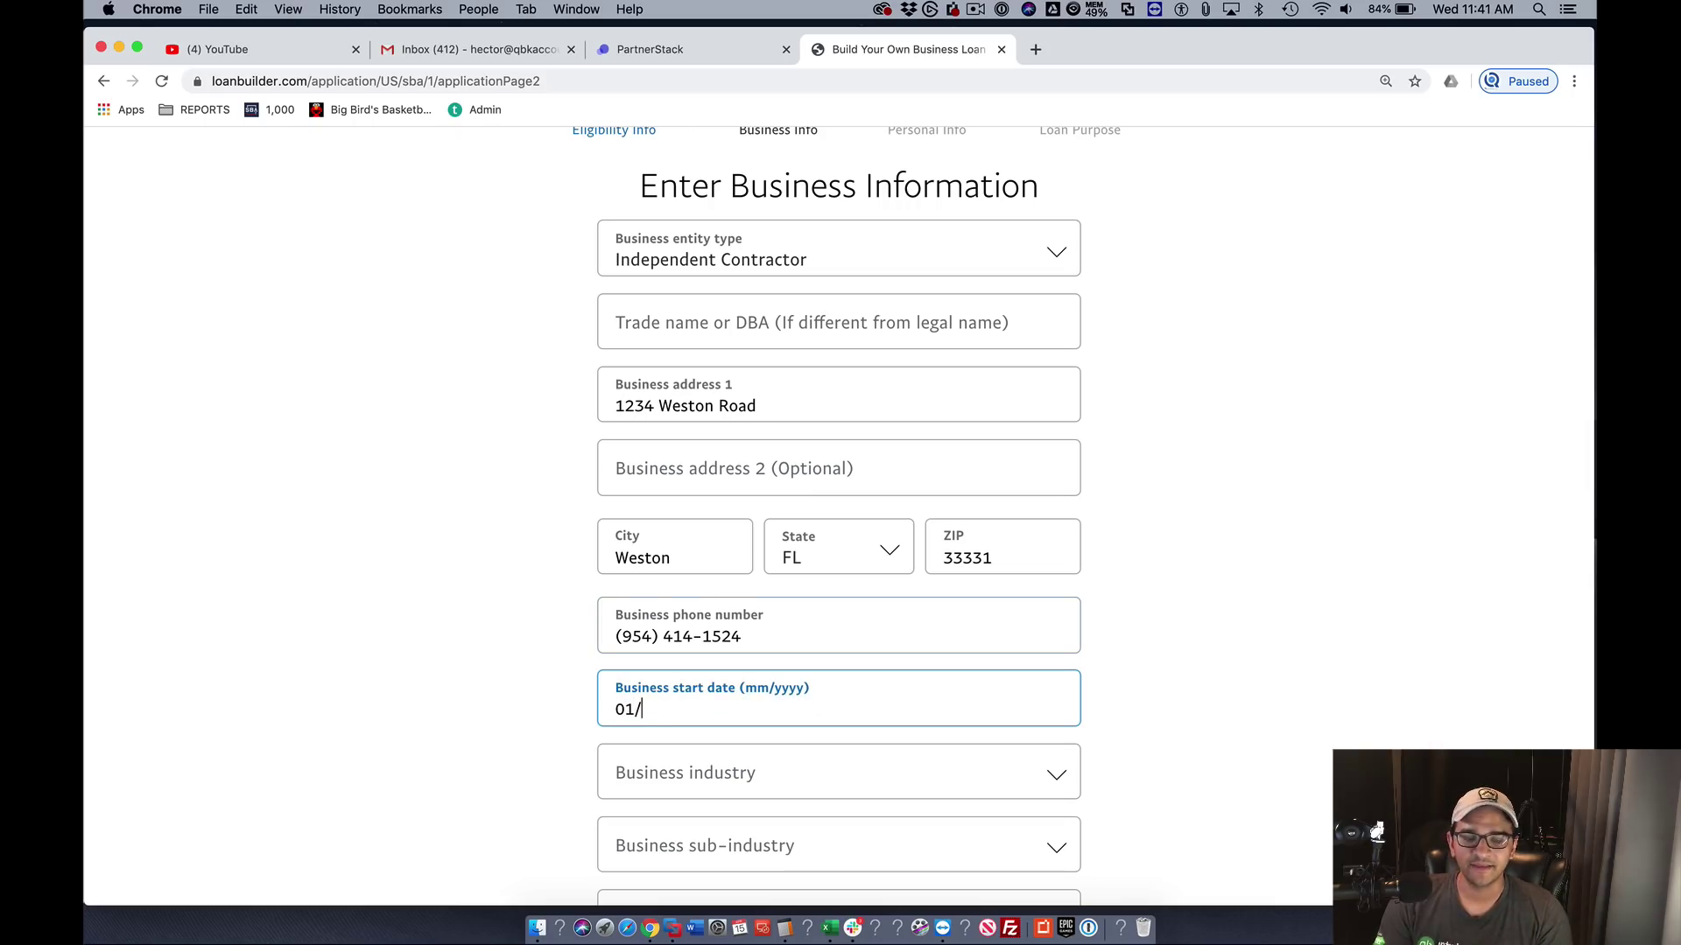
text(0120)
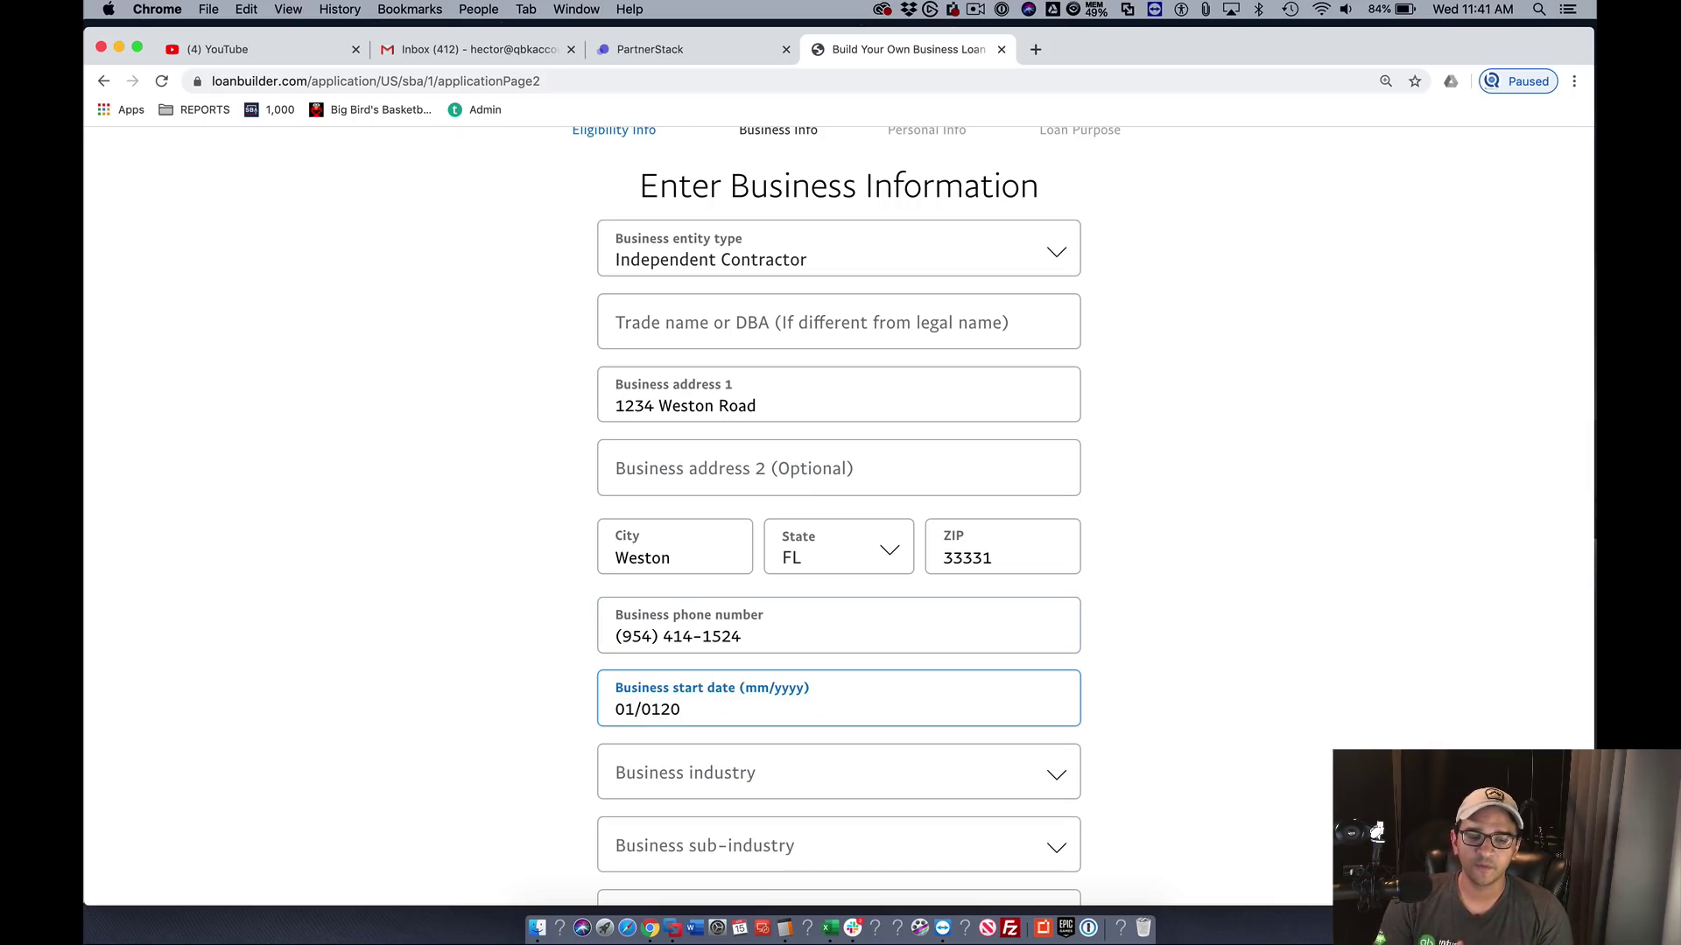
key(BackSpace)
key(BackSpace)
key(BackSpace)
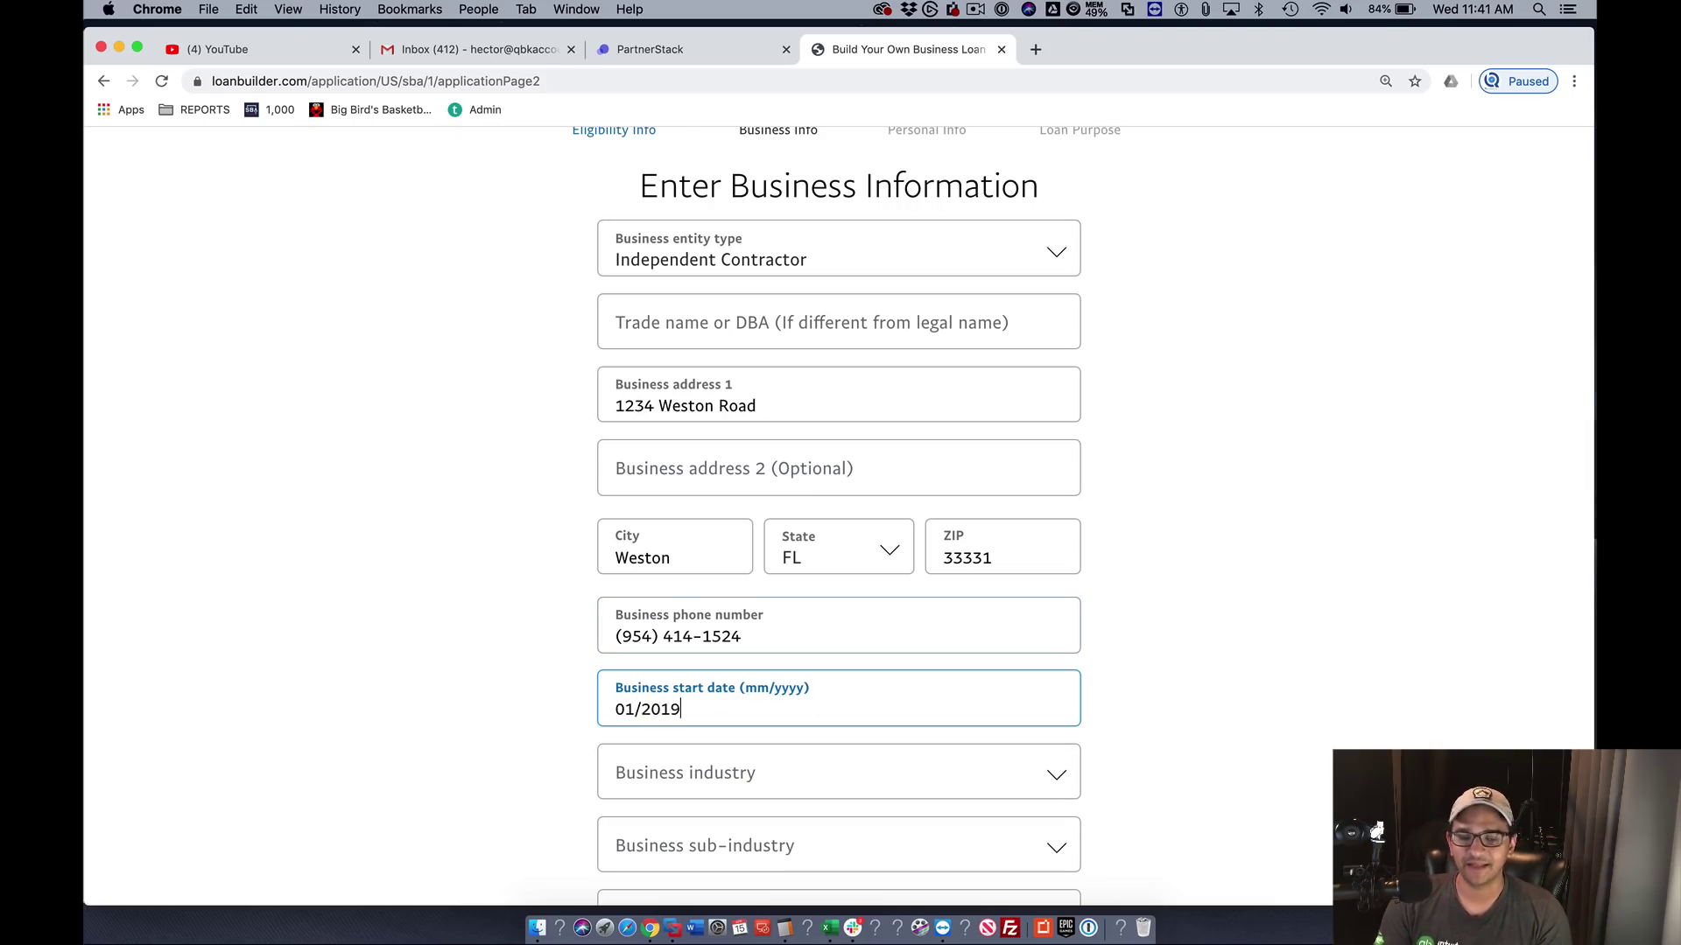
- Choose industry Accounting, Finance and Insurance and sub-industry Accounting, Payroll, Tax Prep and Other Accounting Services
click(714, 768)
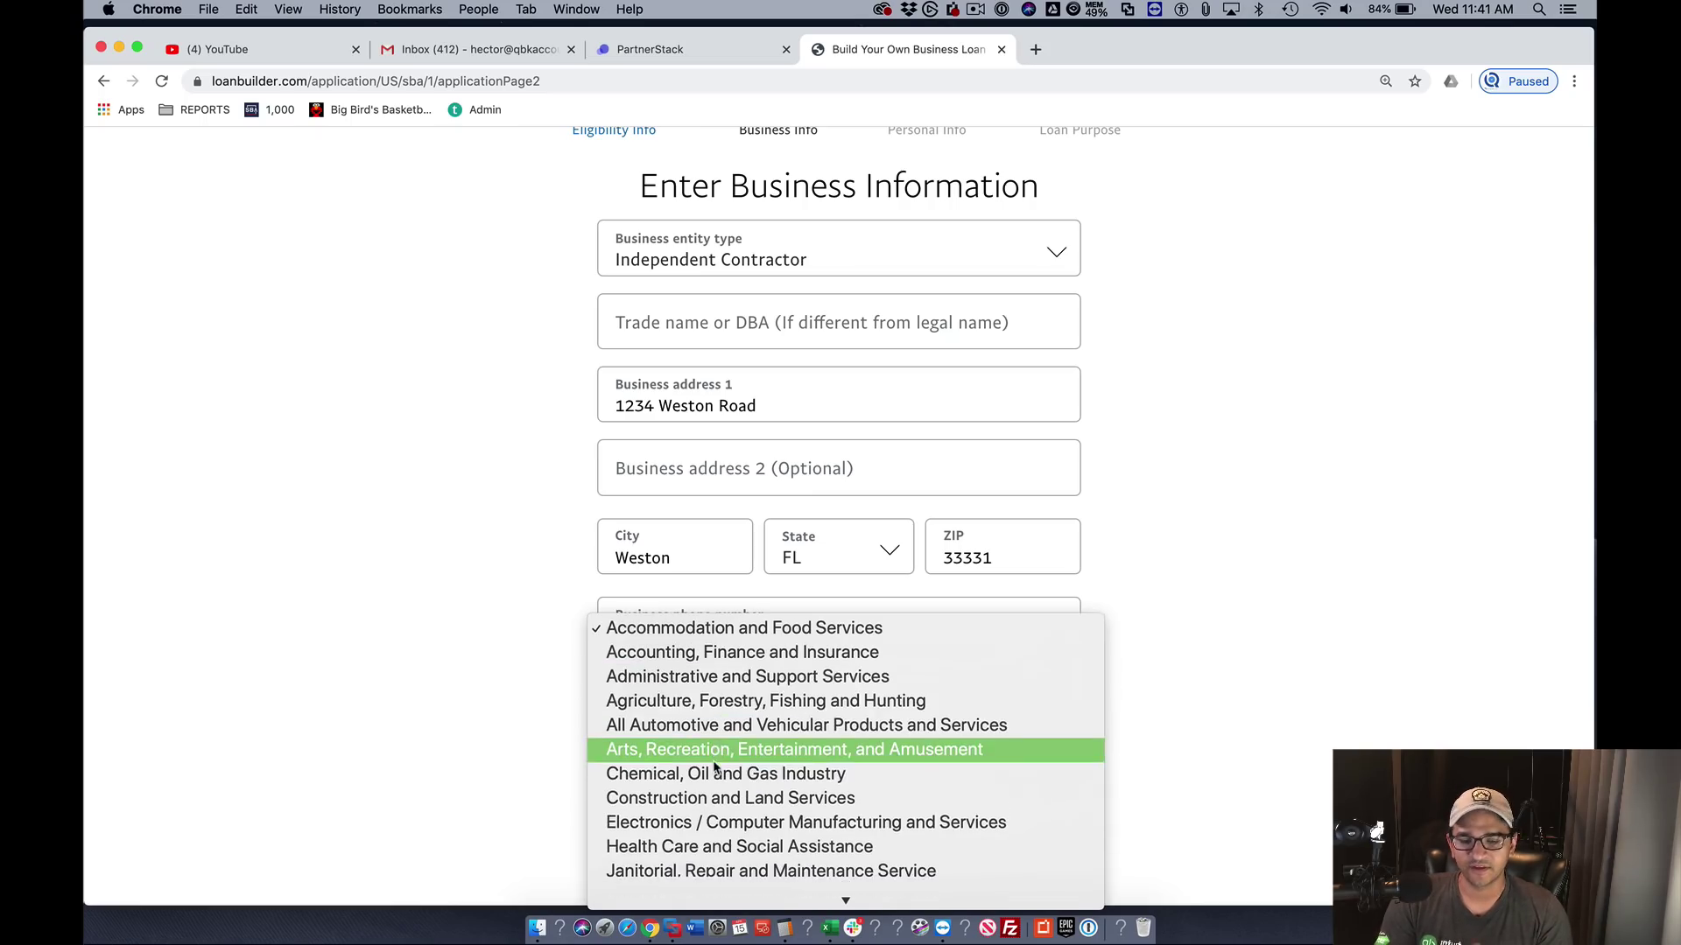
click(703, 653)
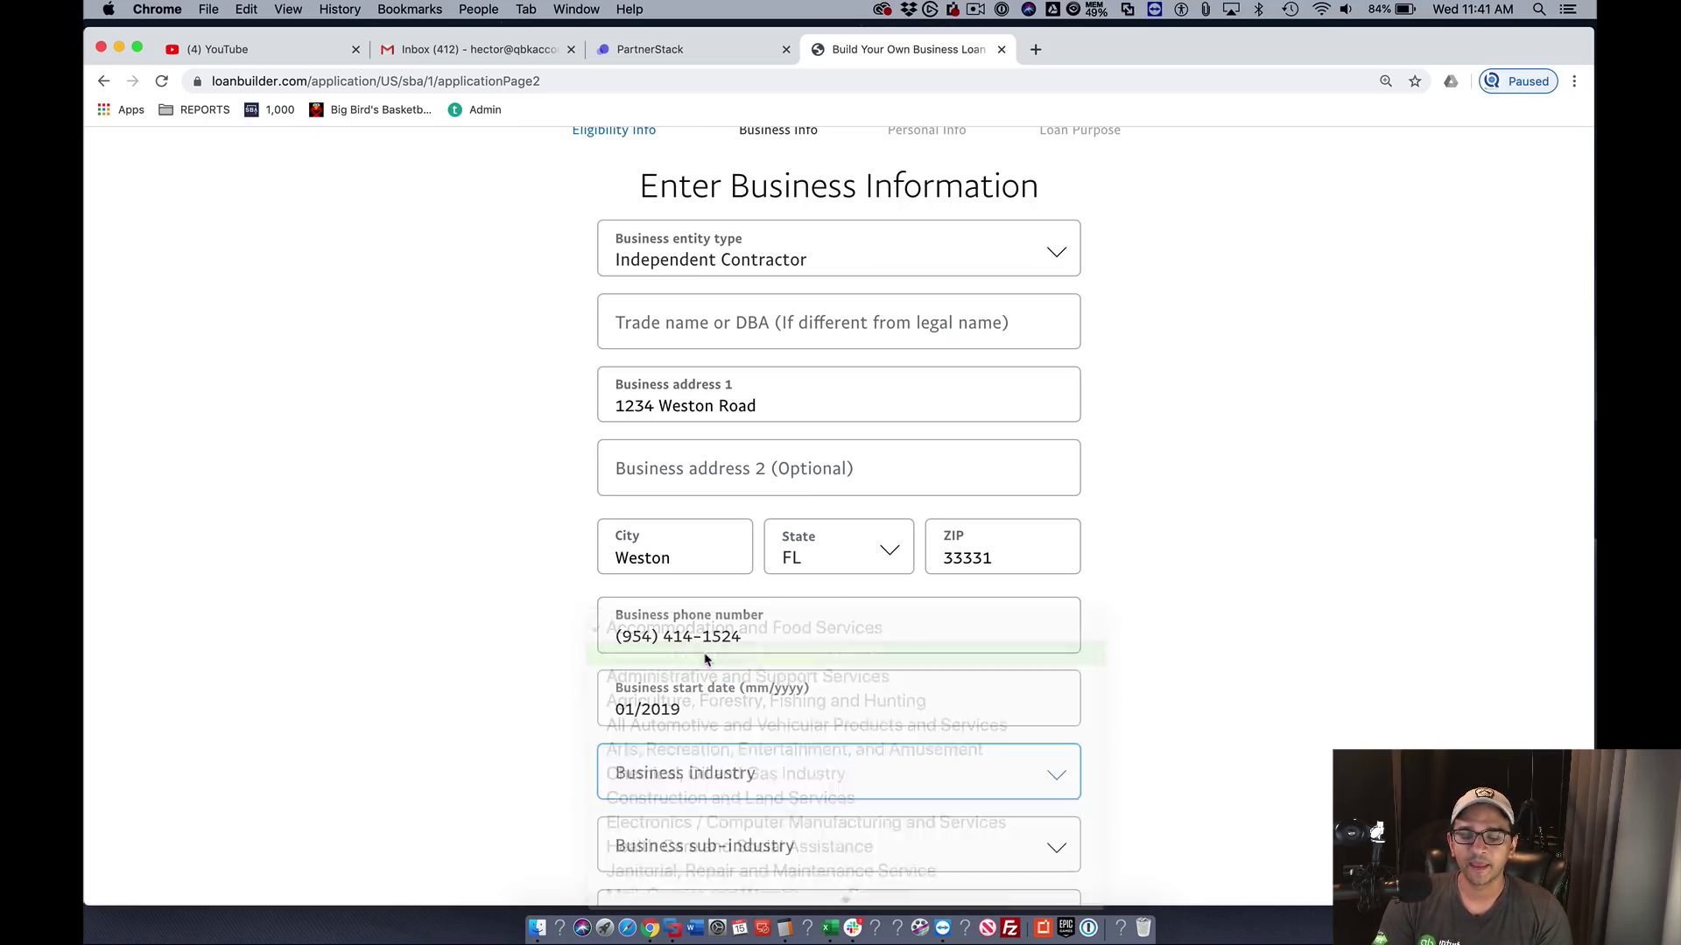
click(687, 845)
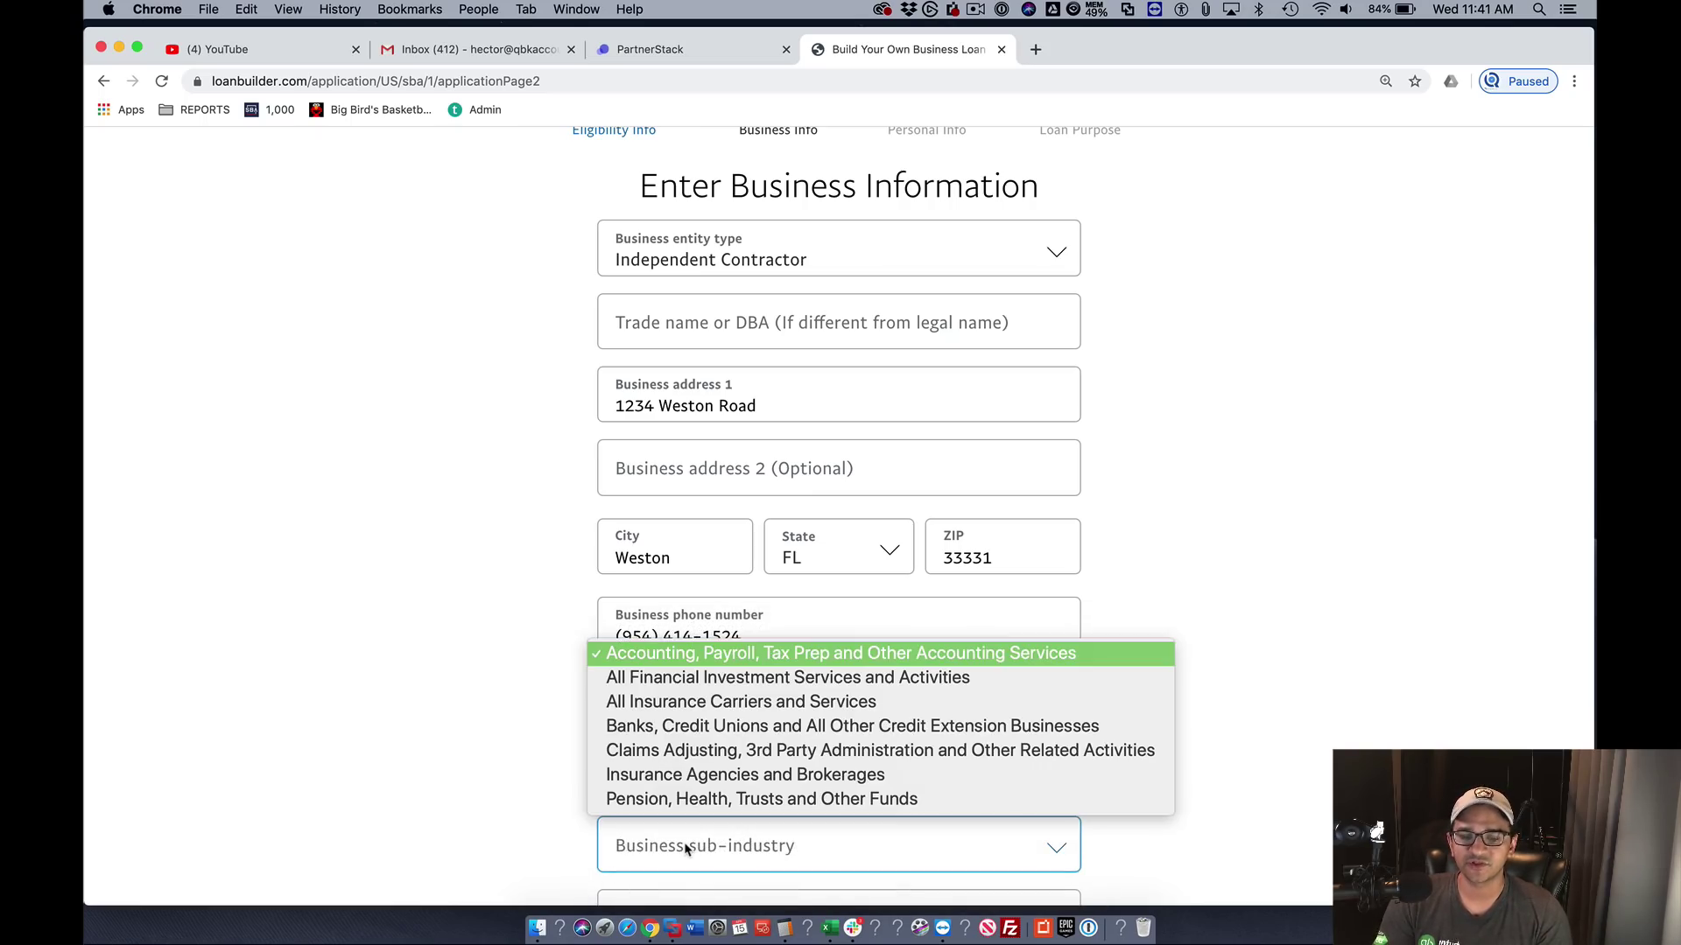
click(689, 689)
scroll(432, 725, down, 5)
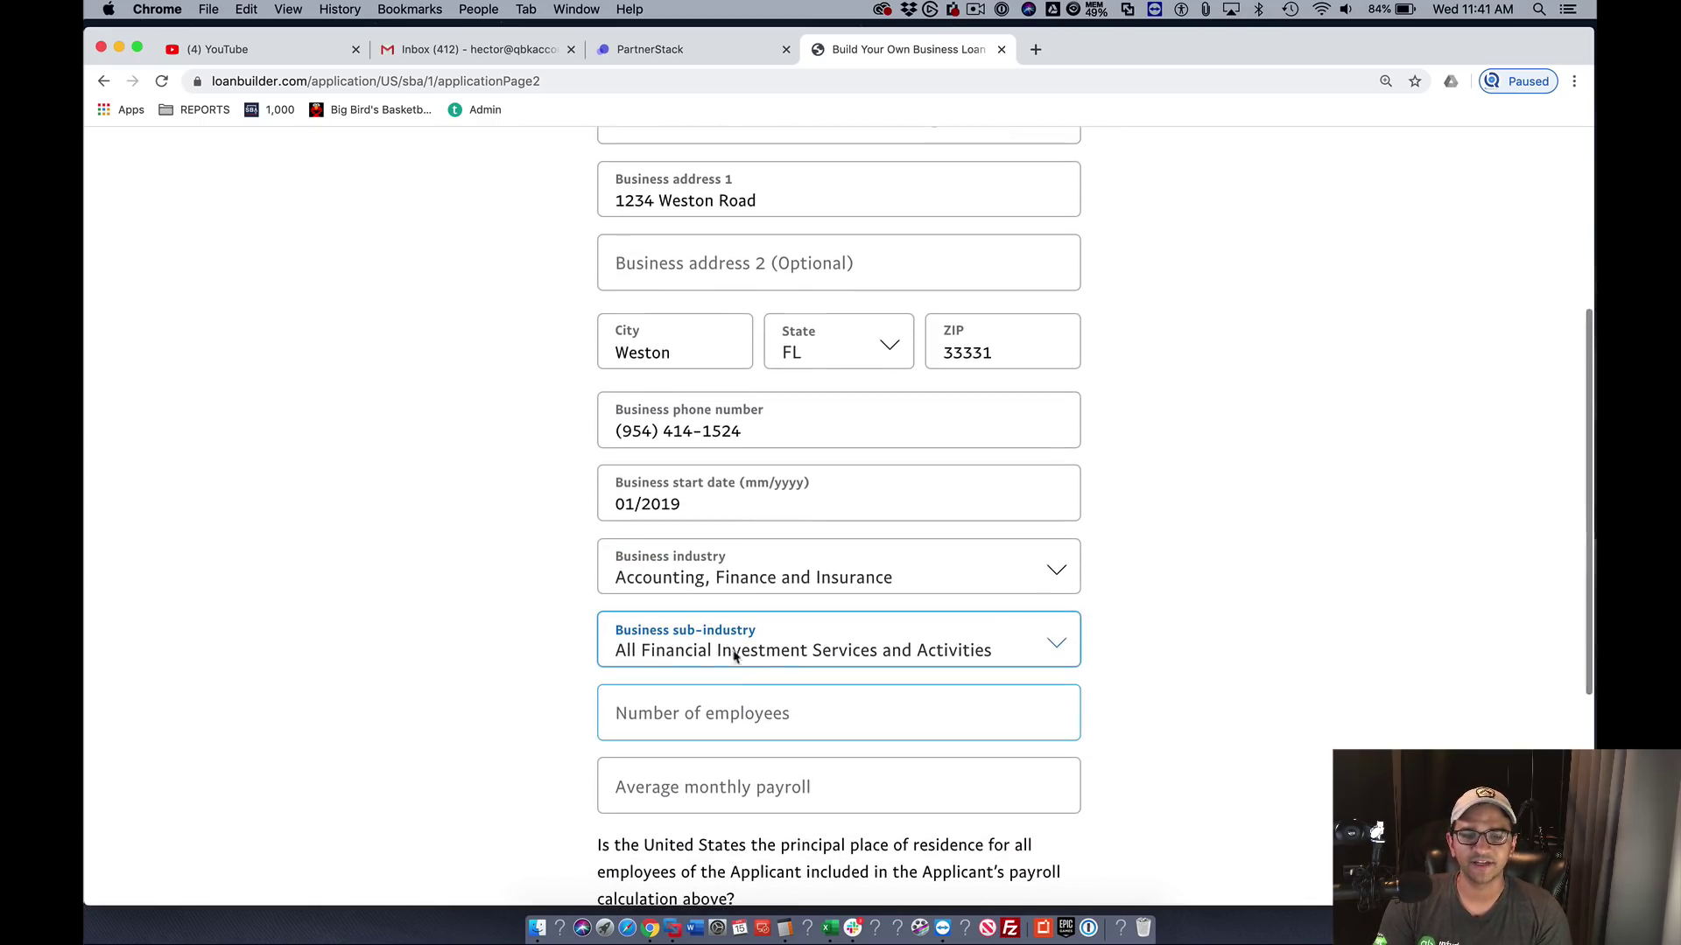
click(720, 585)
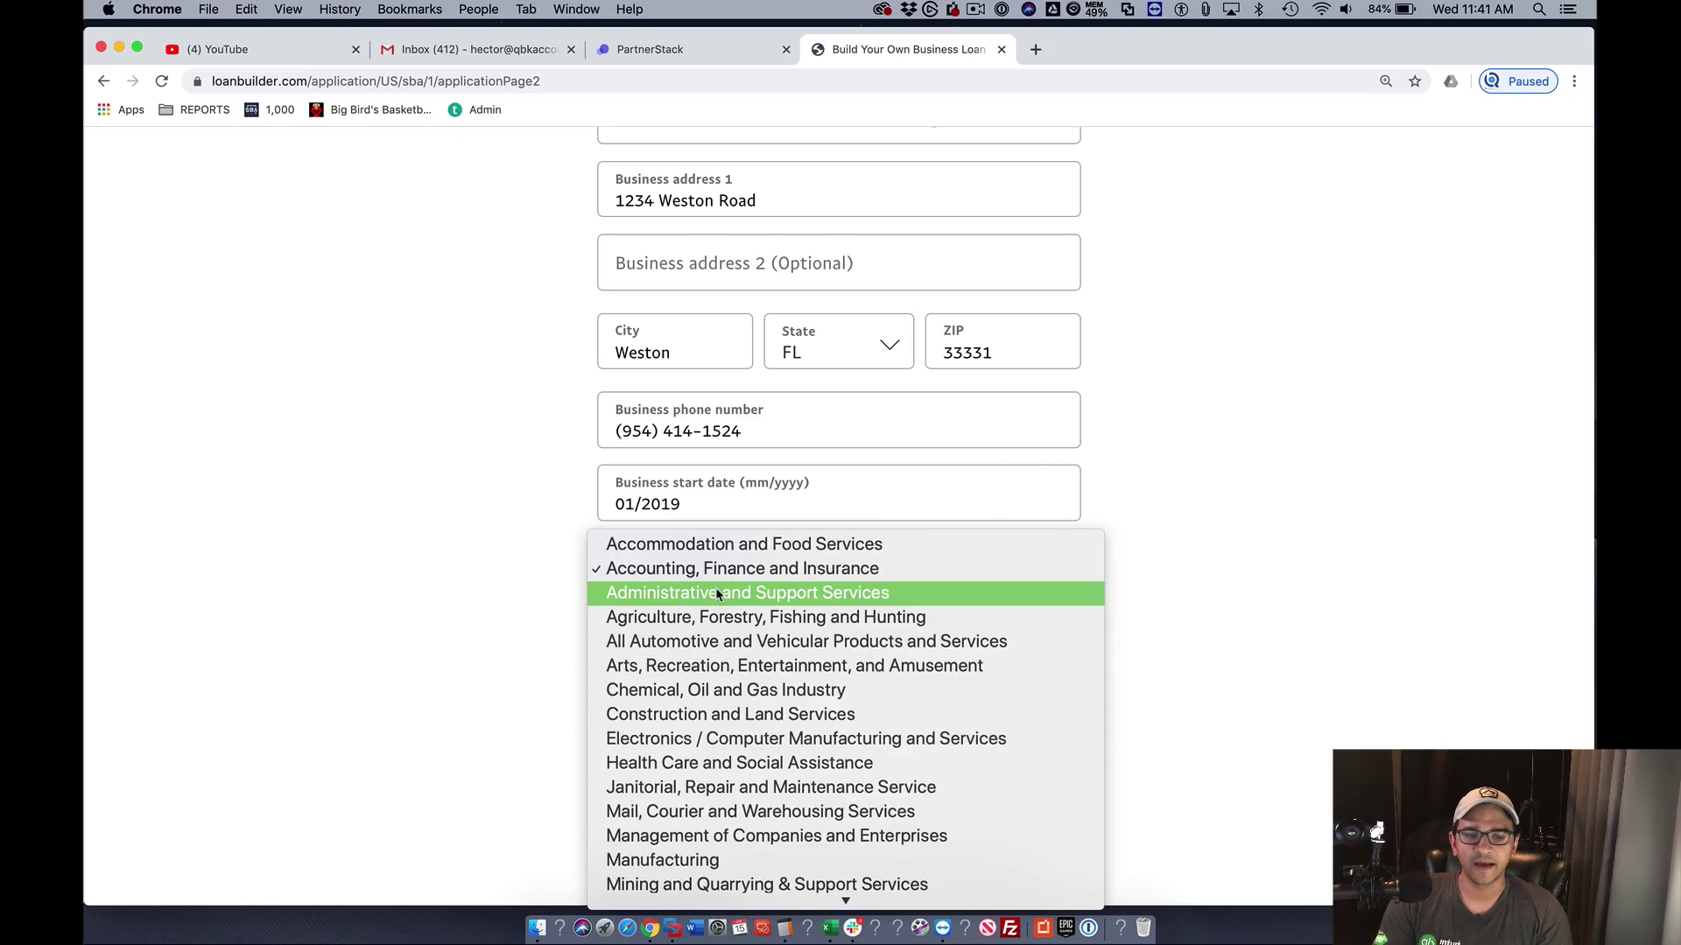
click(446, 587)
click(714, 646)
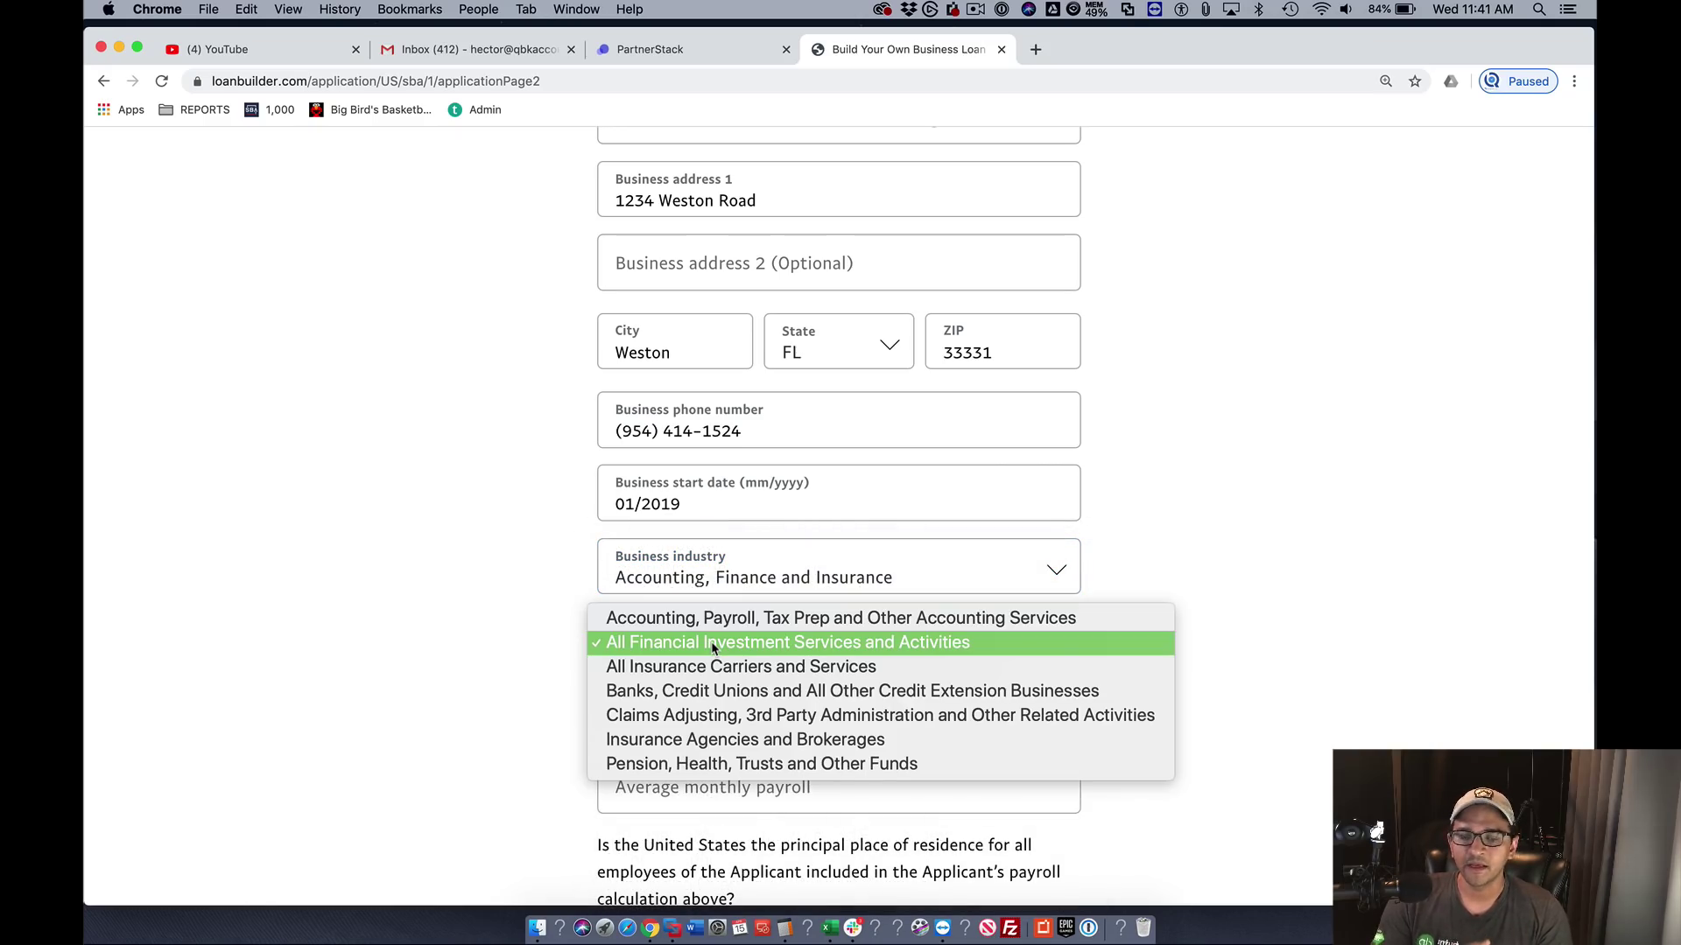
click(645, 619)
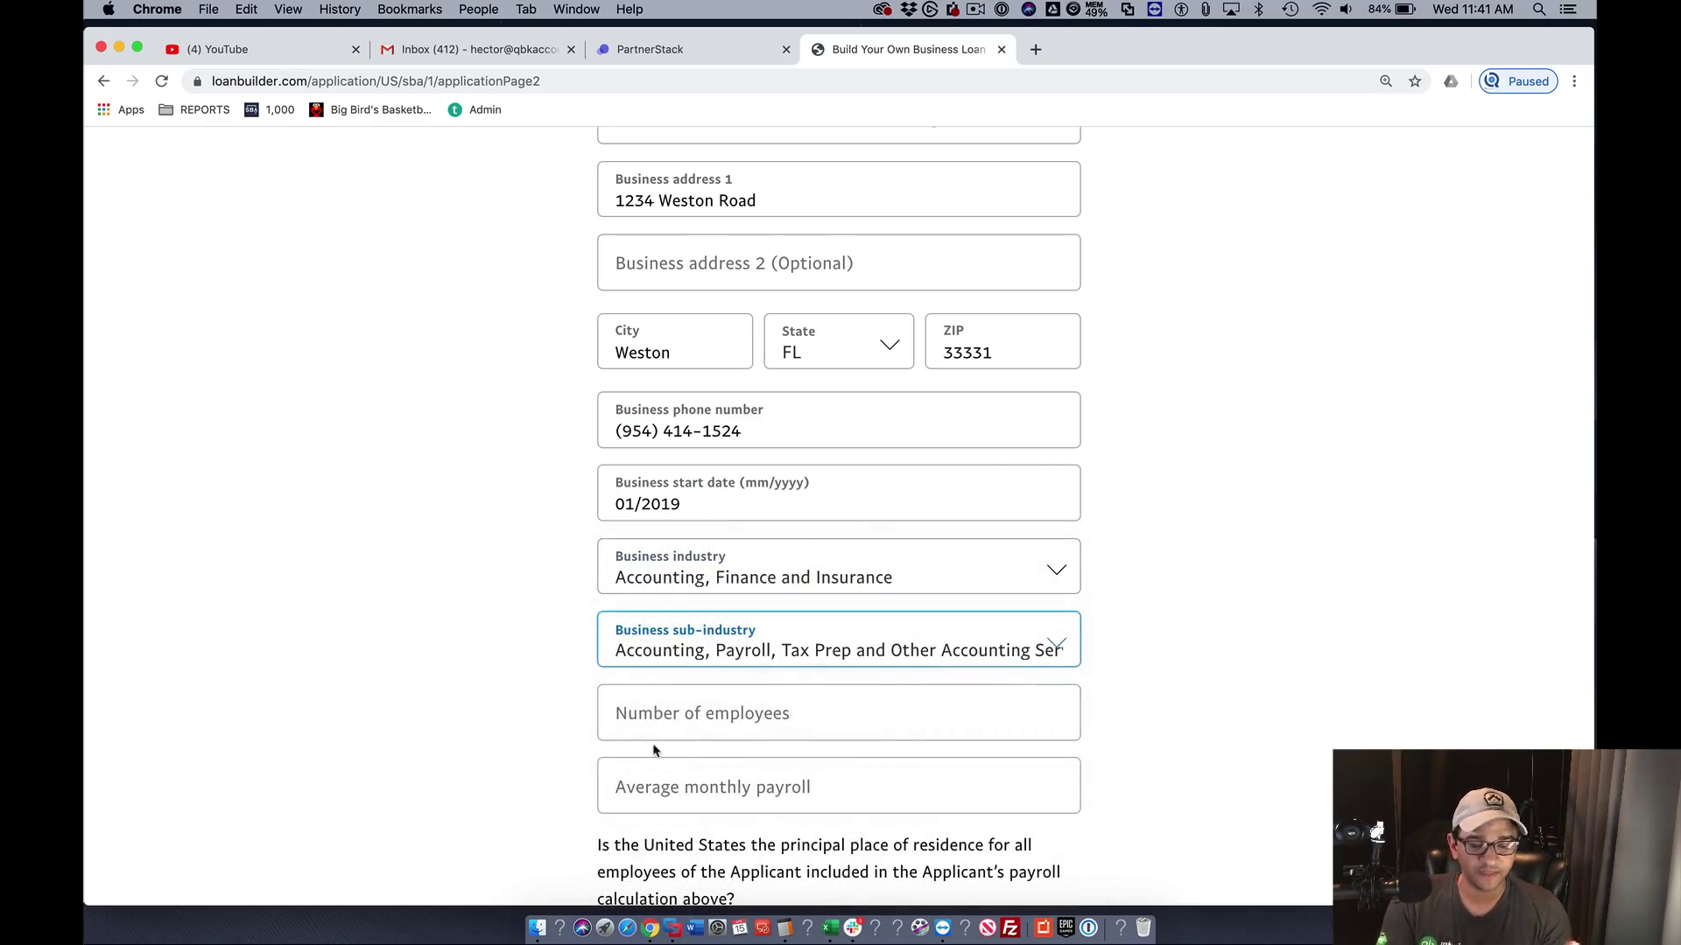
- Enter 1 employee and a placeholder $0.00 average monthly payroll
click(686, 715)
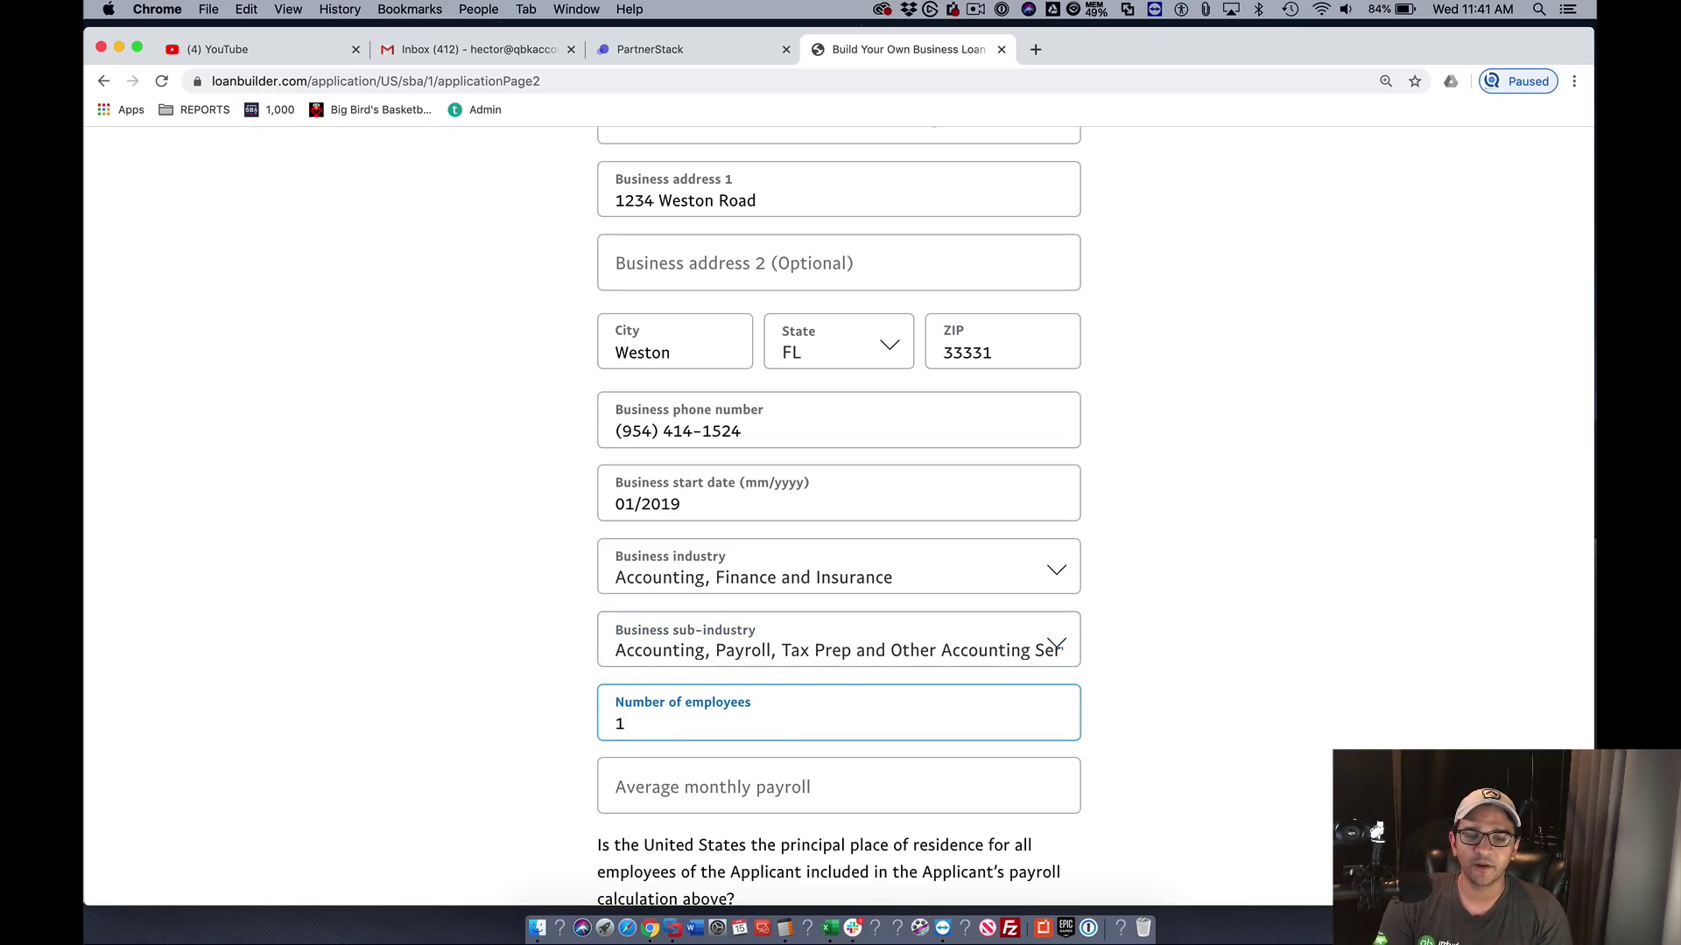
click(679, 791)
drag(677, 797, 585, 791)
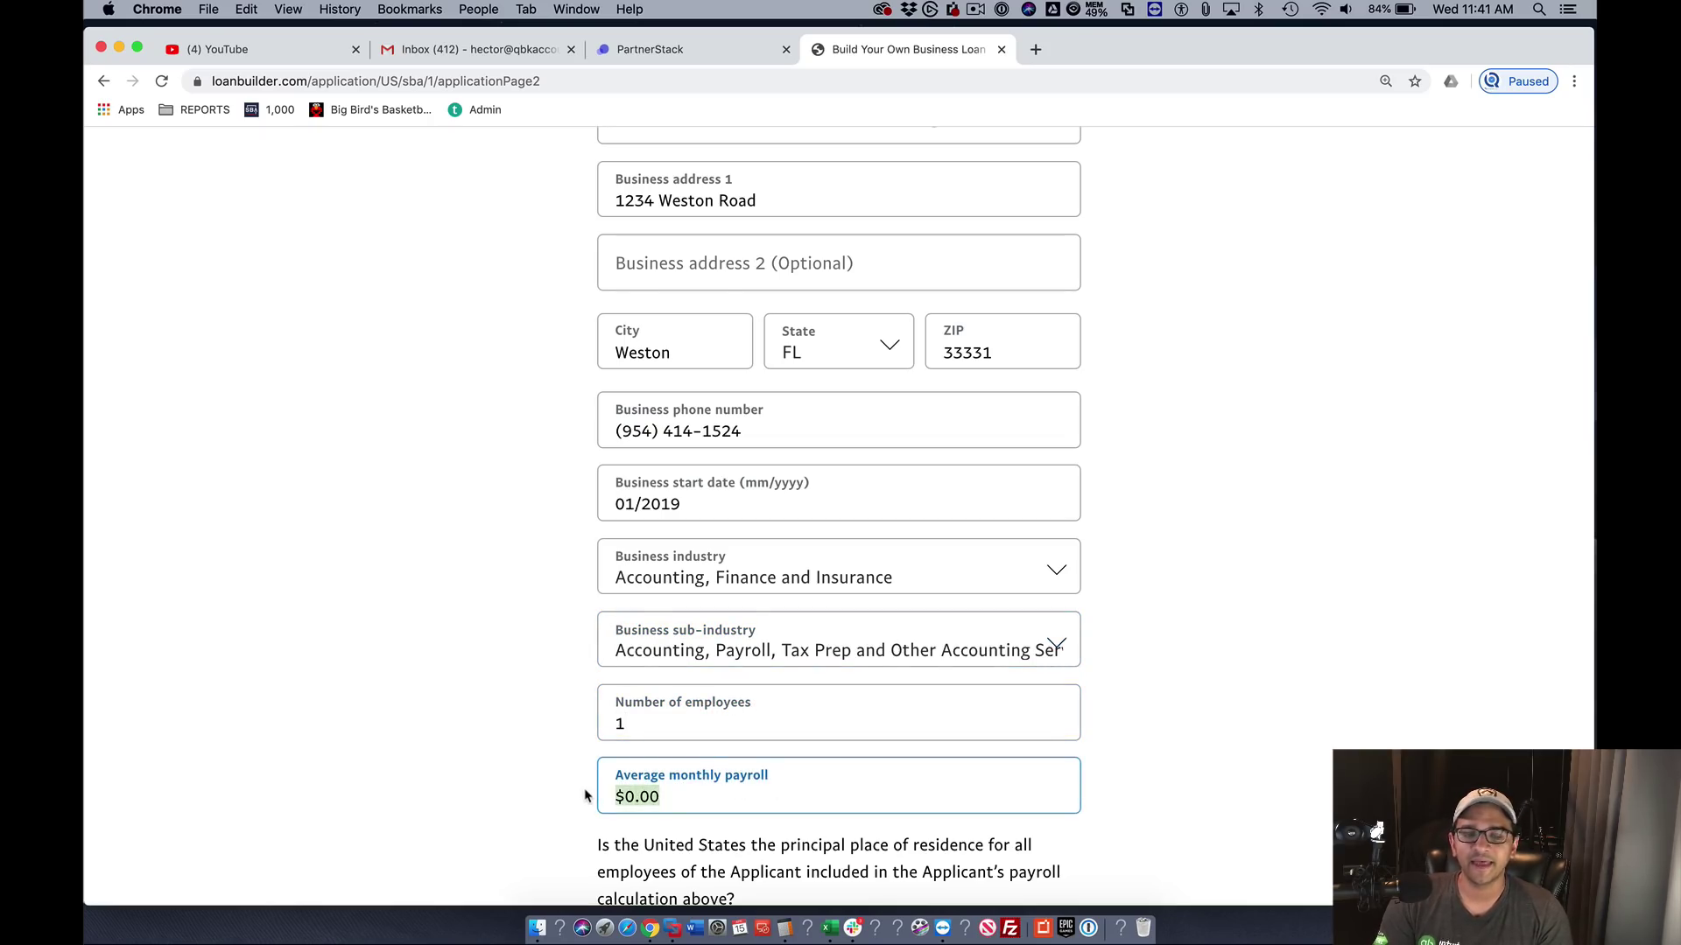
text(0)
scroll(585, 791, down, 1)
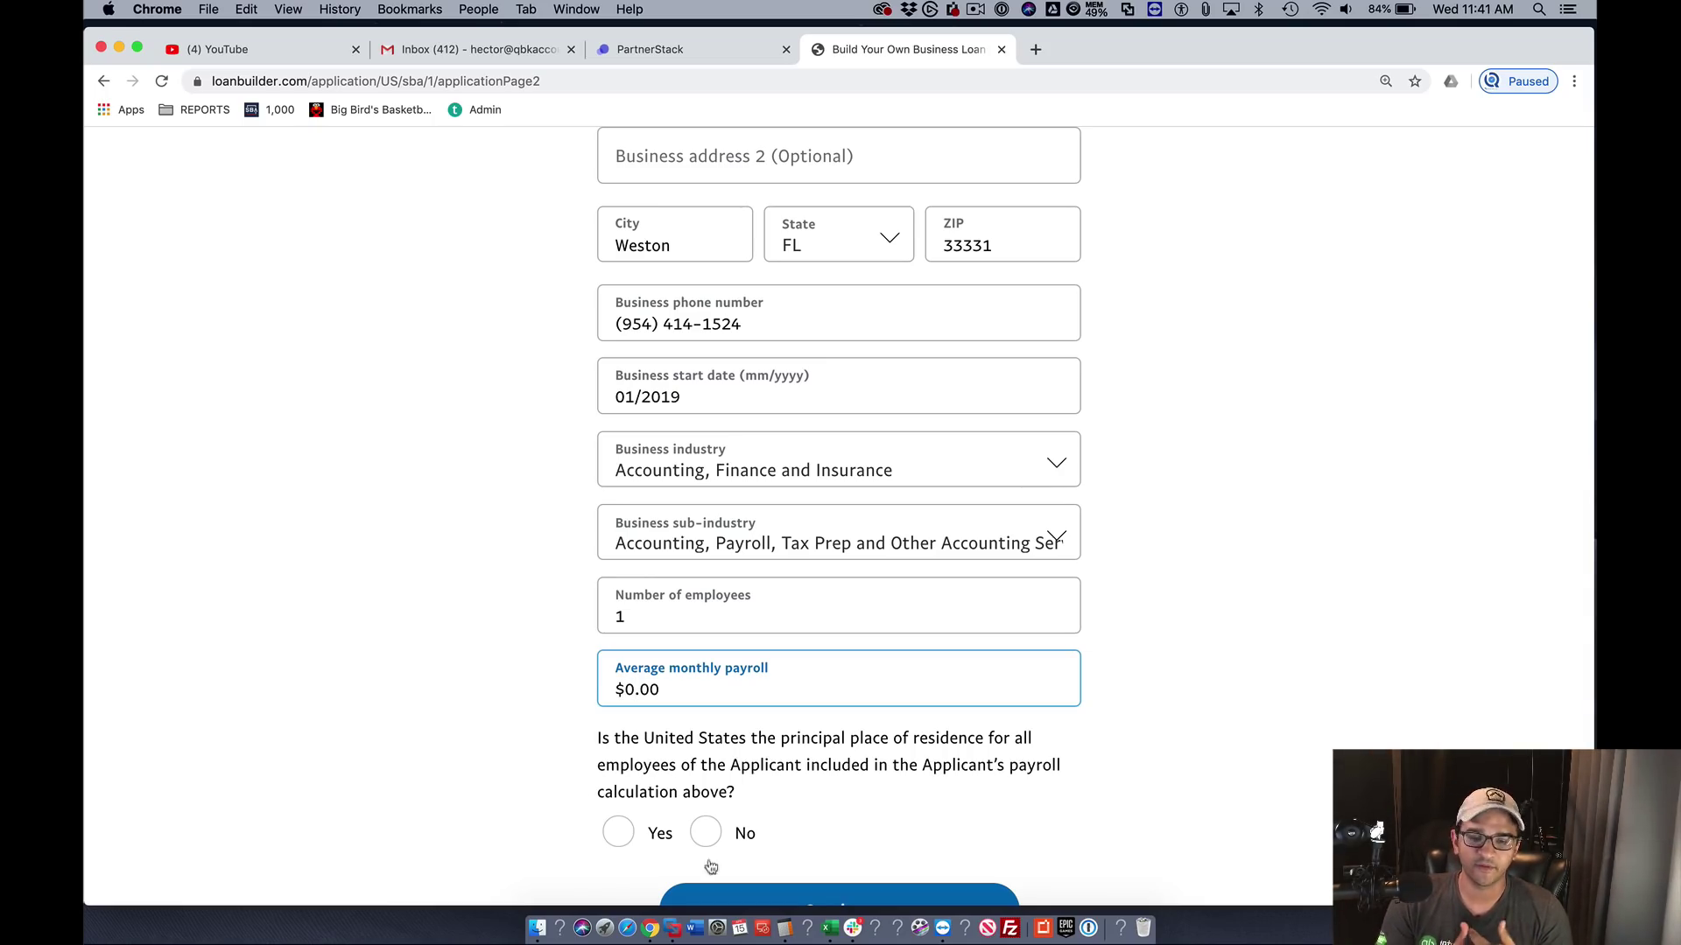
- Compute 100000 ÷ 12 in Calculator, then enter the result as the form's average monthly payroll
click(786, 923)
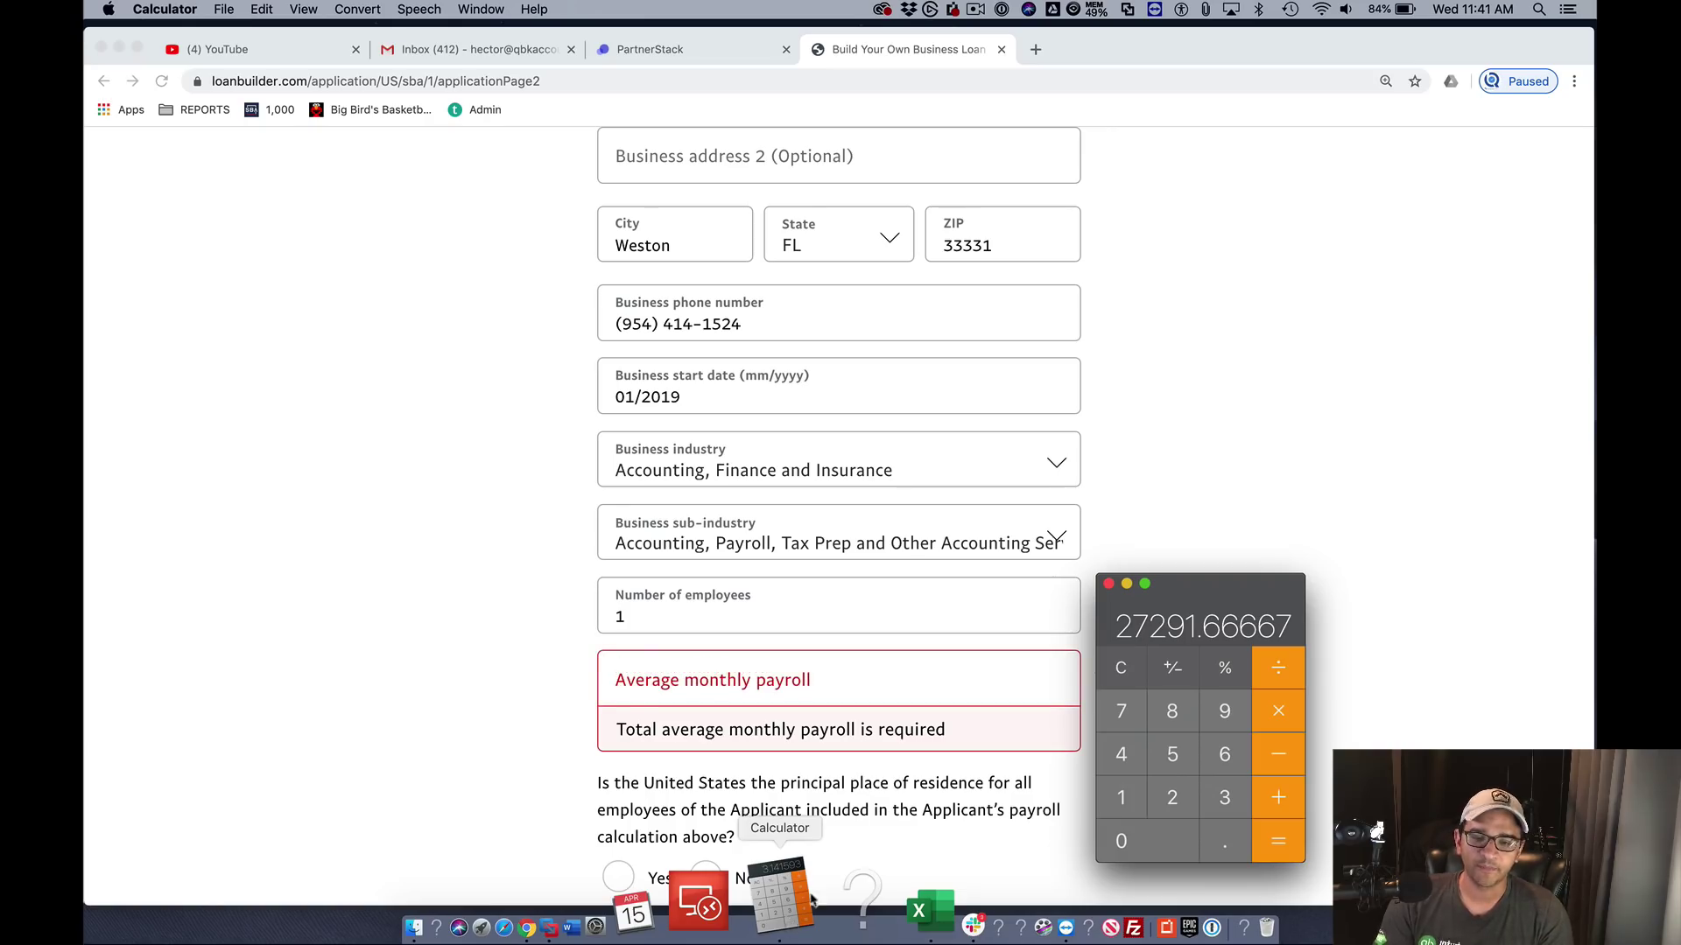
click(1123, 668)
text(100)
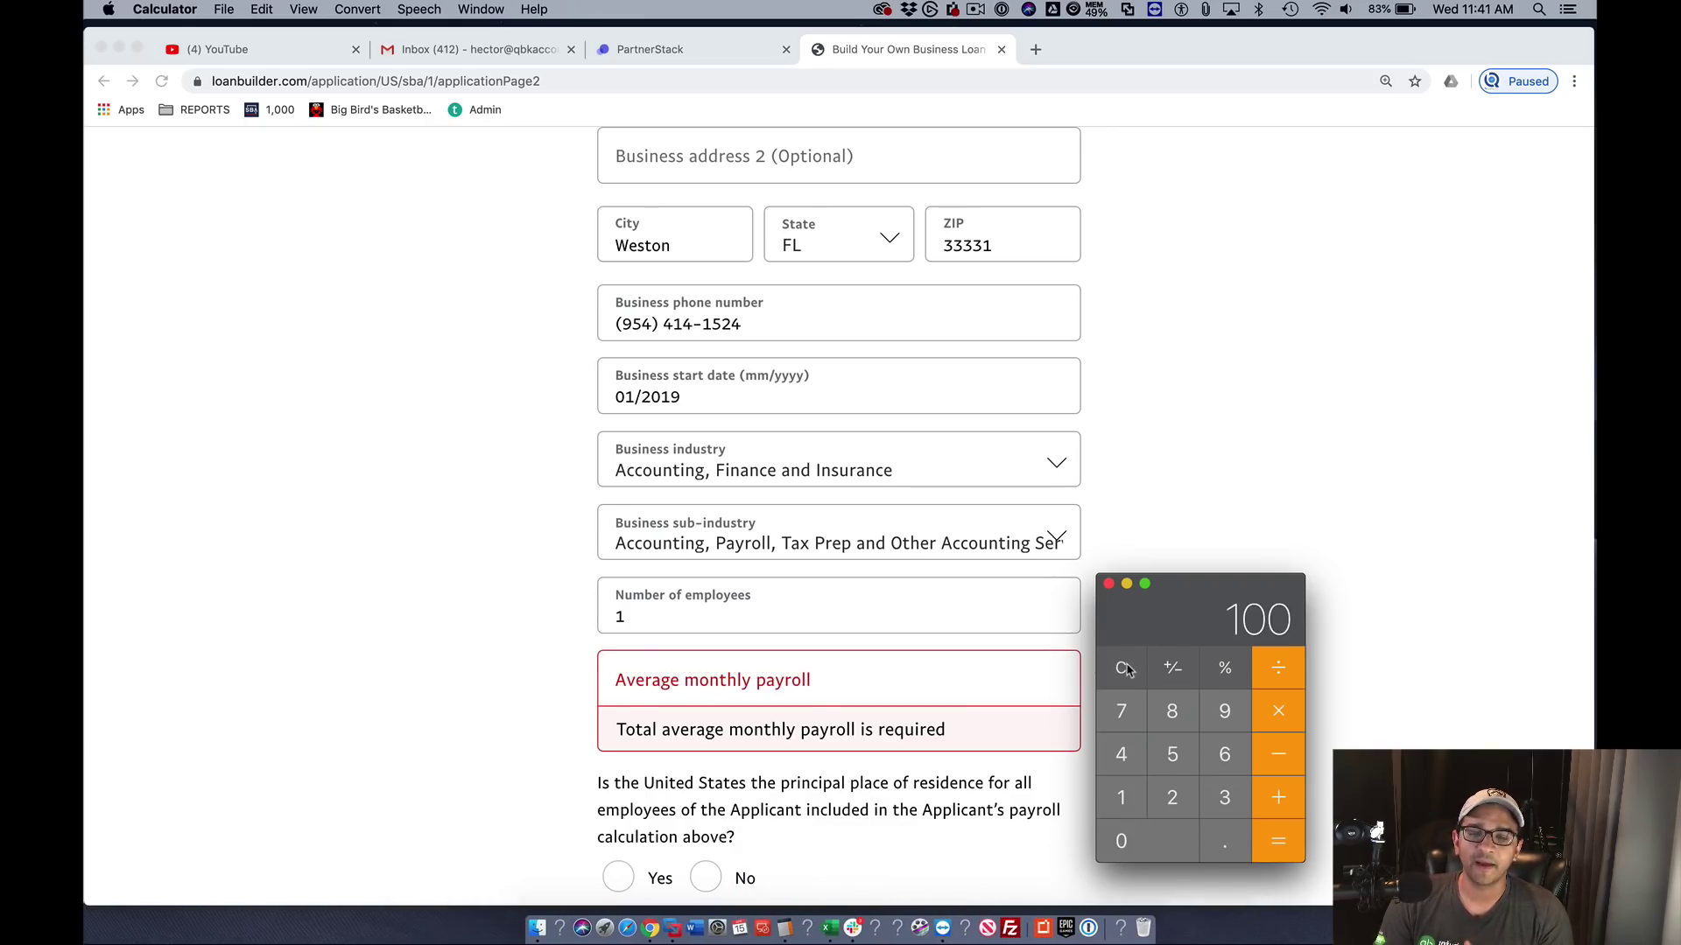
text(000)
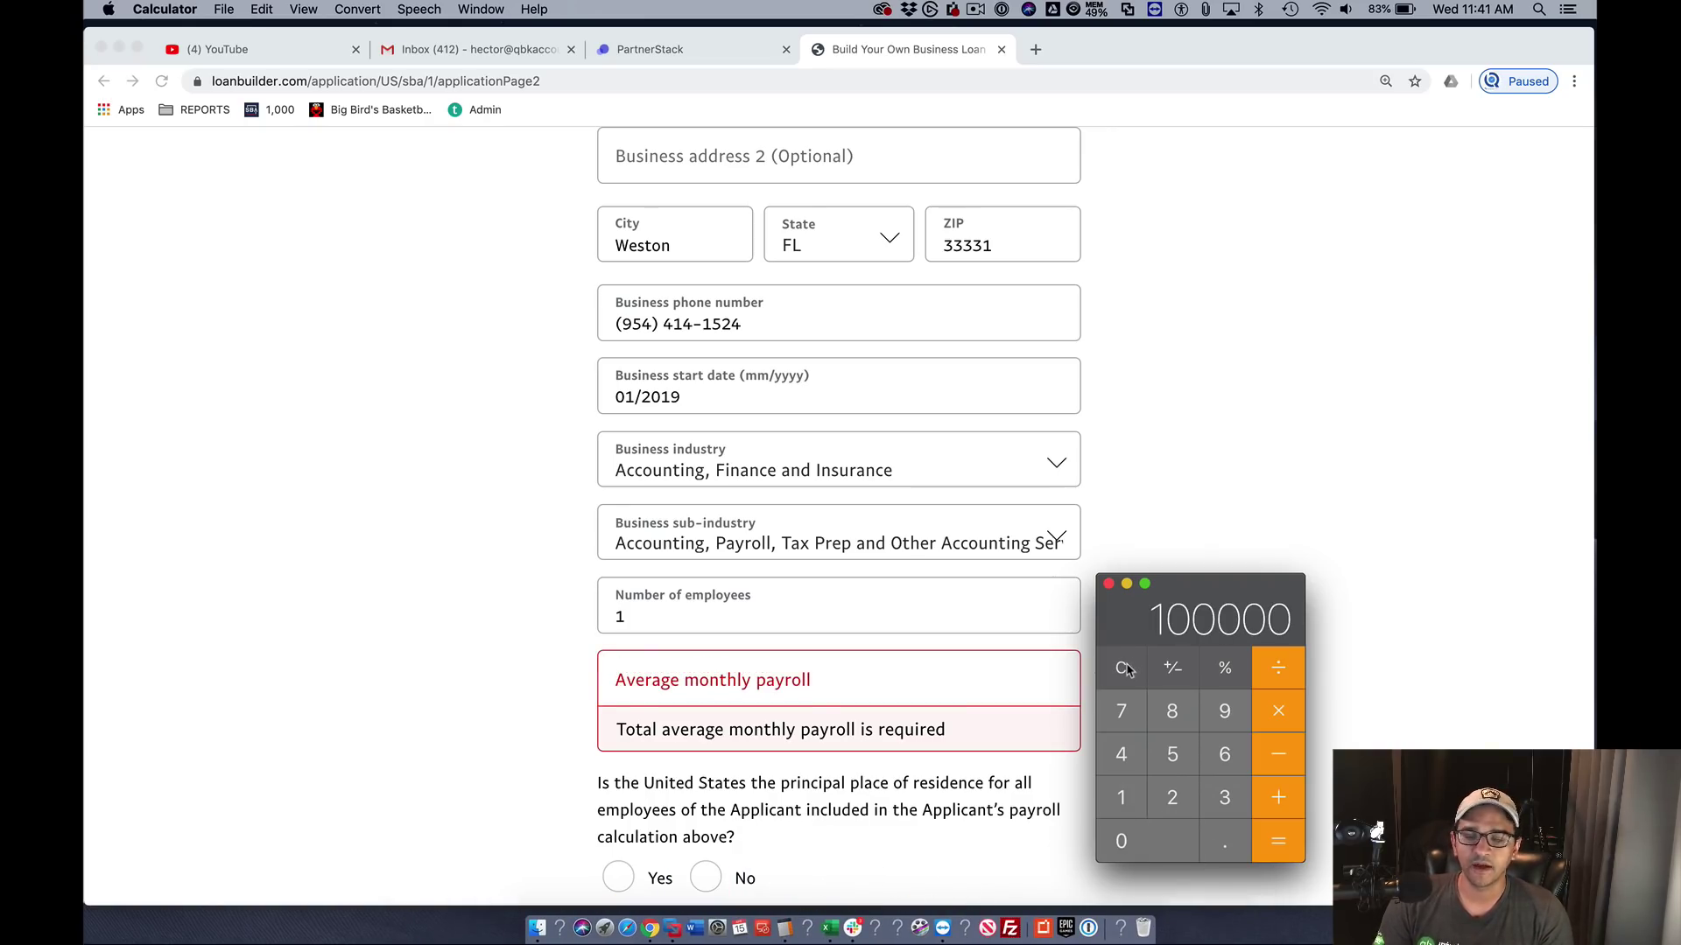
text(/12)
key(Return)
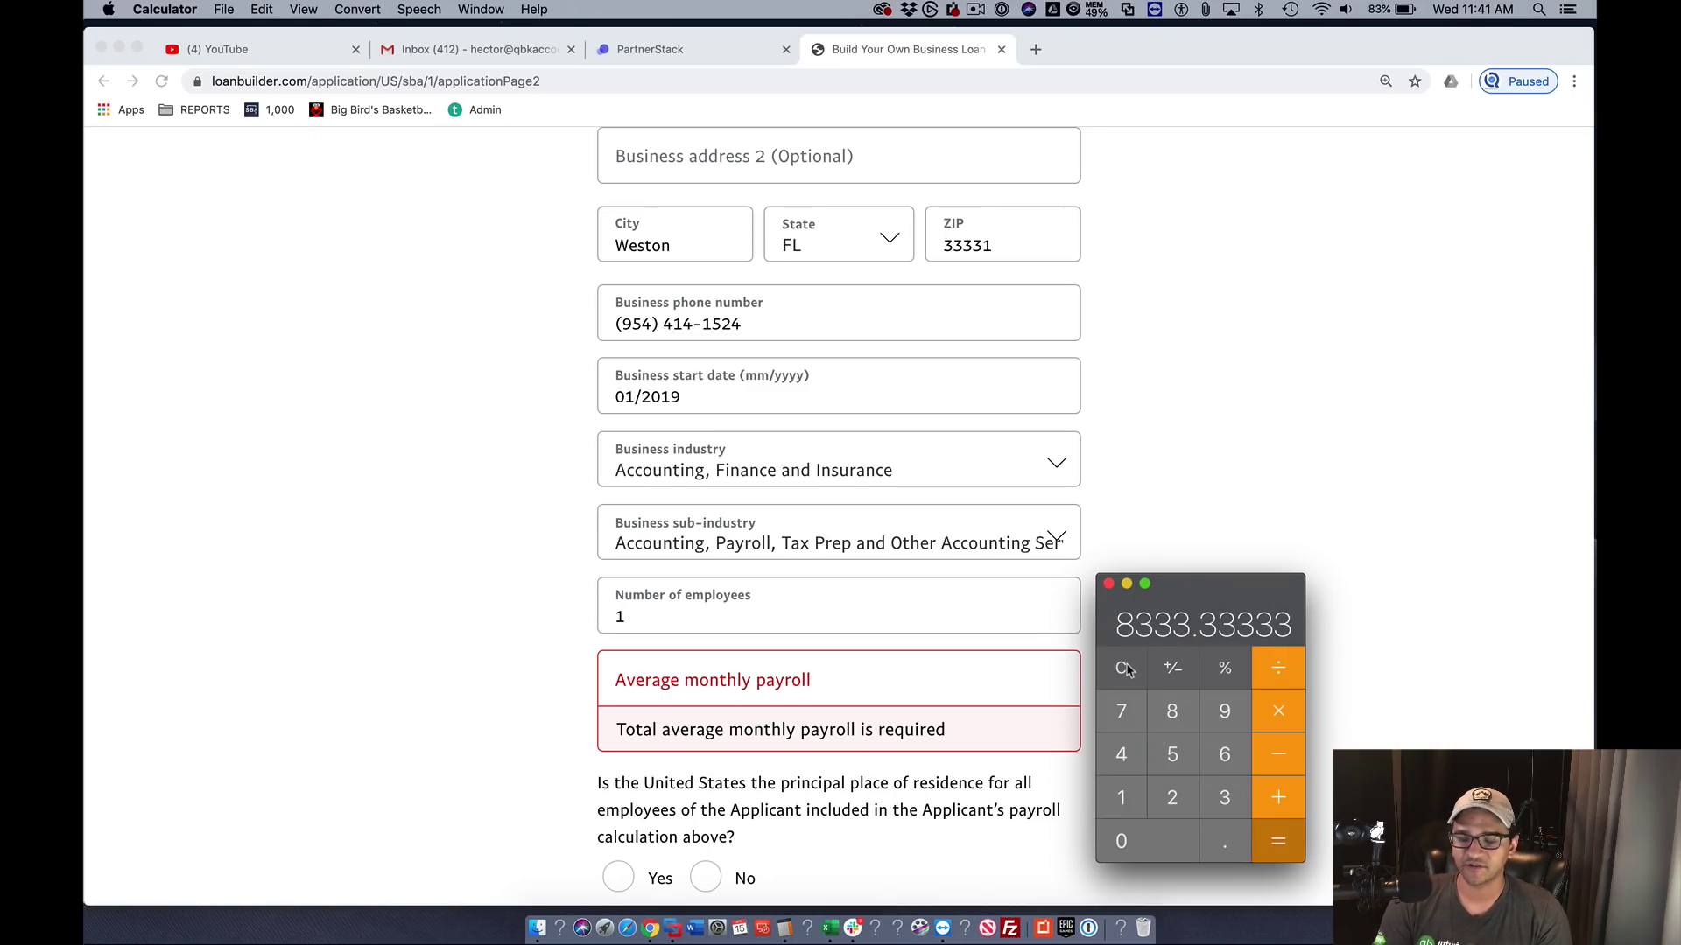
click(705, 679)
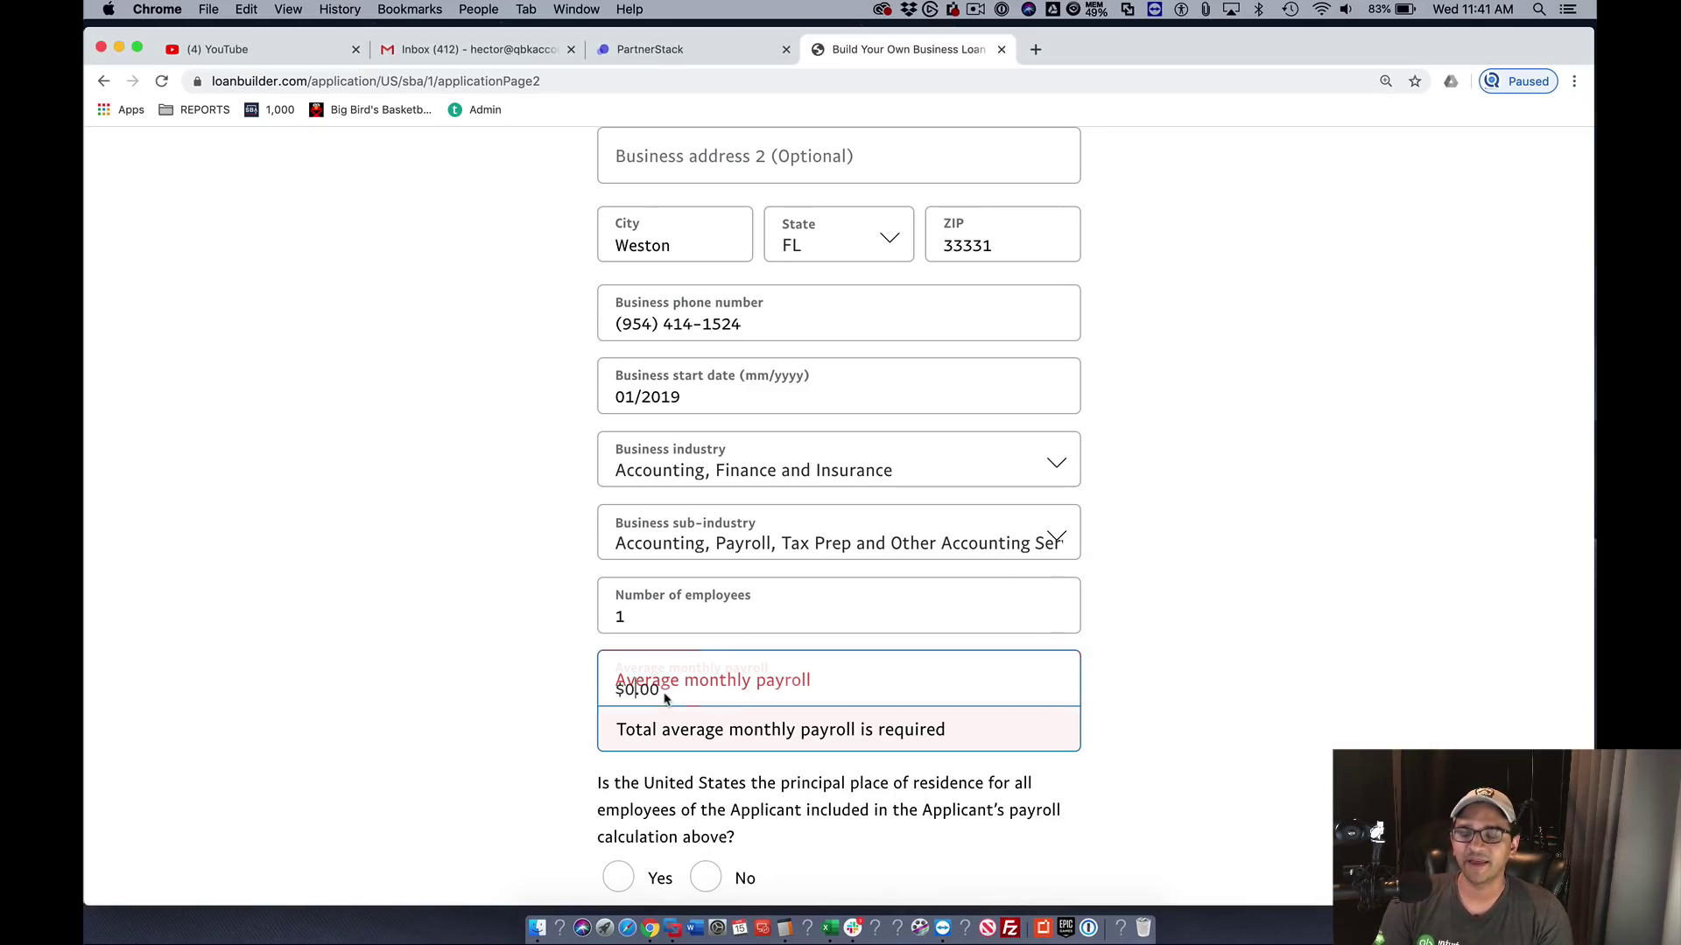
click(626, 688)
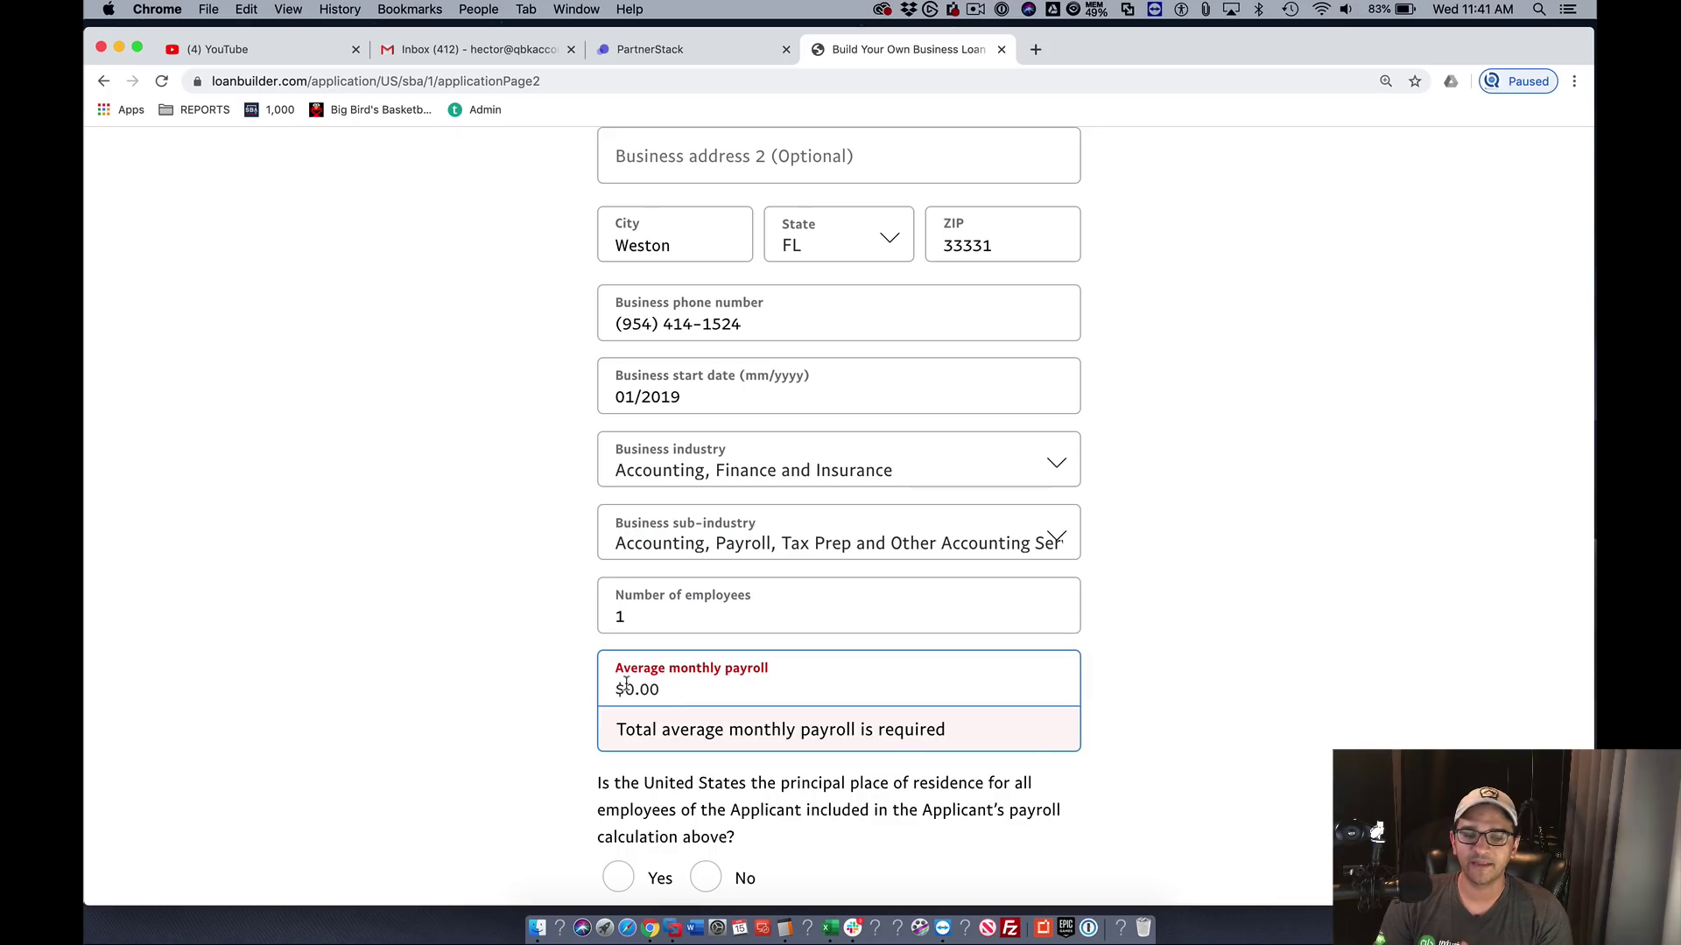
text(8333)
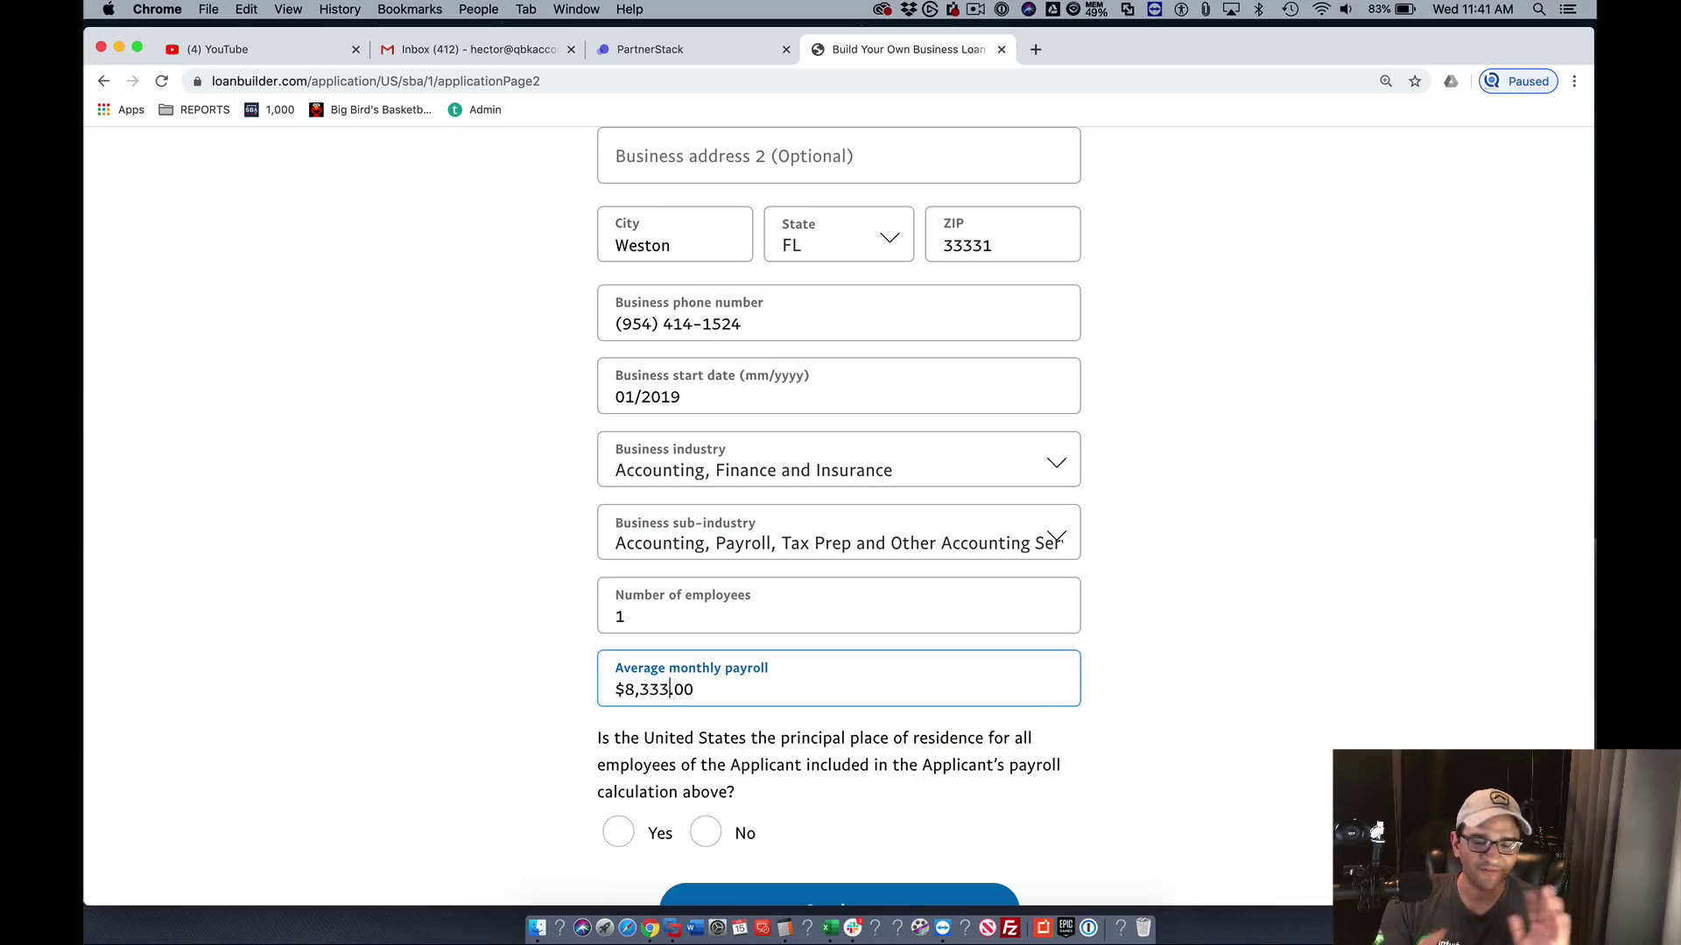
text(33)
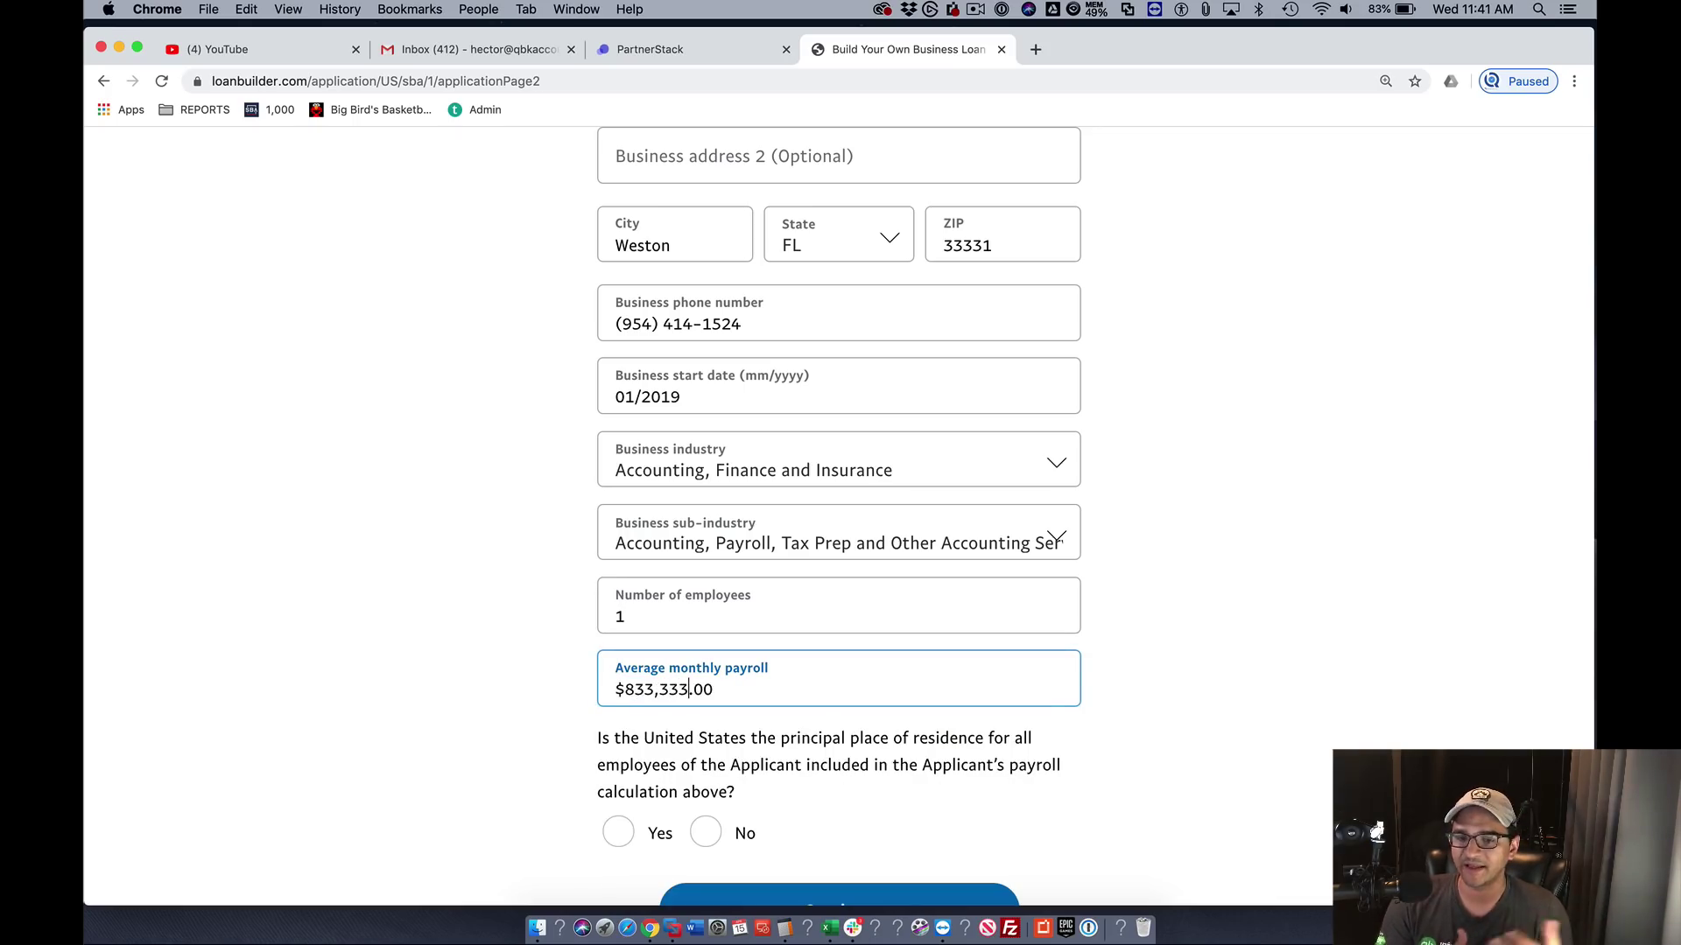
- Trim the payroll to $8,333.00, answer Yes to the US residence question, and continue
key(BackSpace)
key(BackSpace)
key(BackSpace)
text(3)
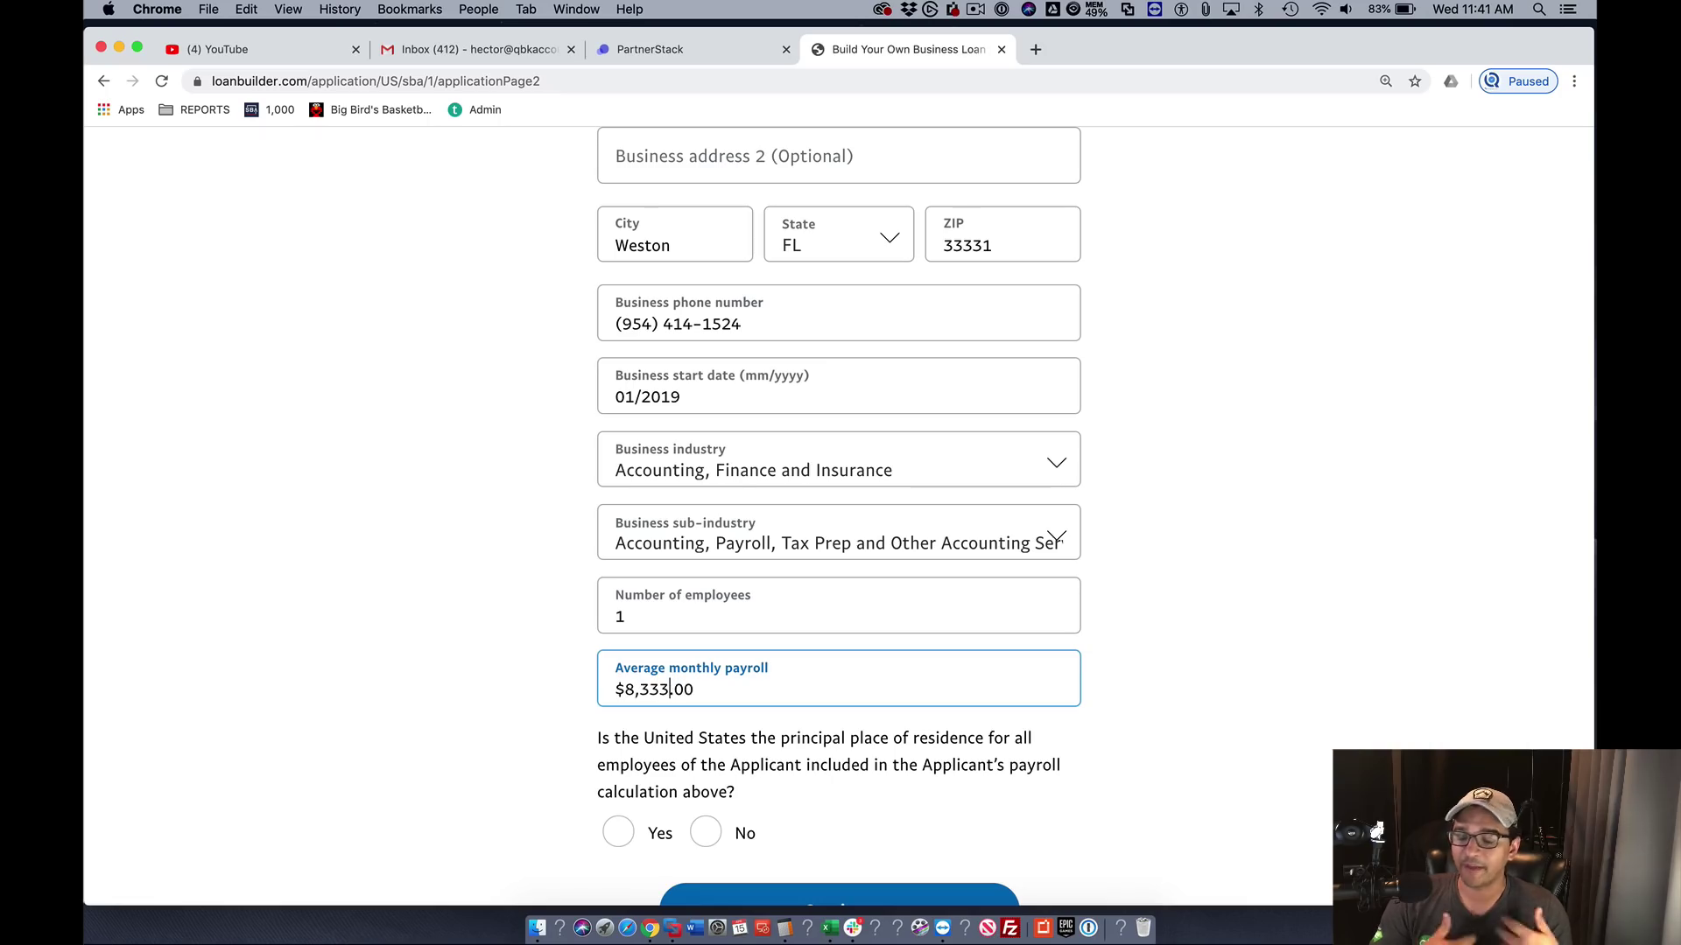
scroll(875, 779, down, 2)
click(618, 754)
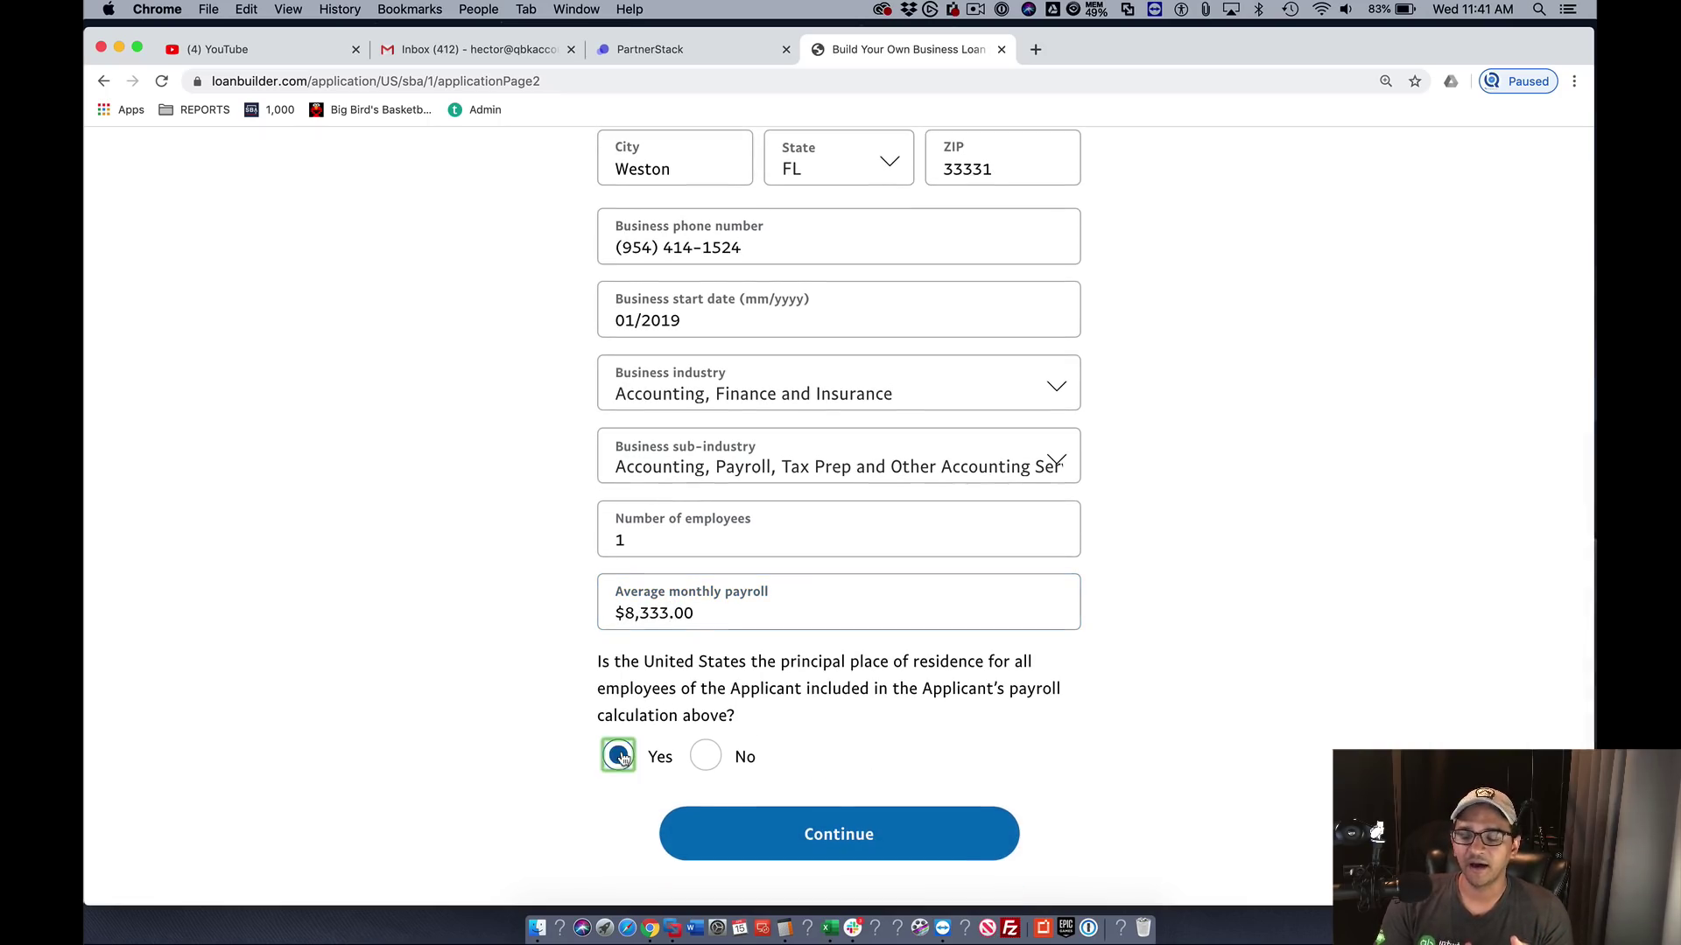
click(812, 818)
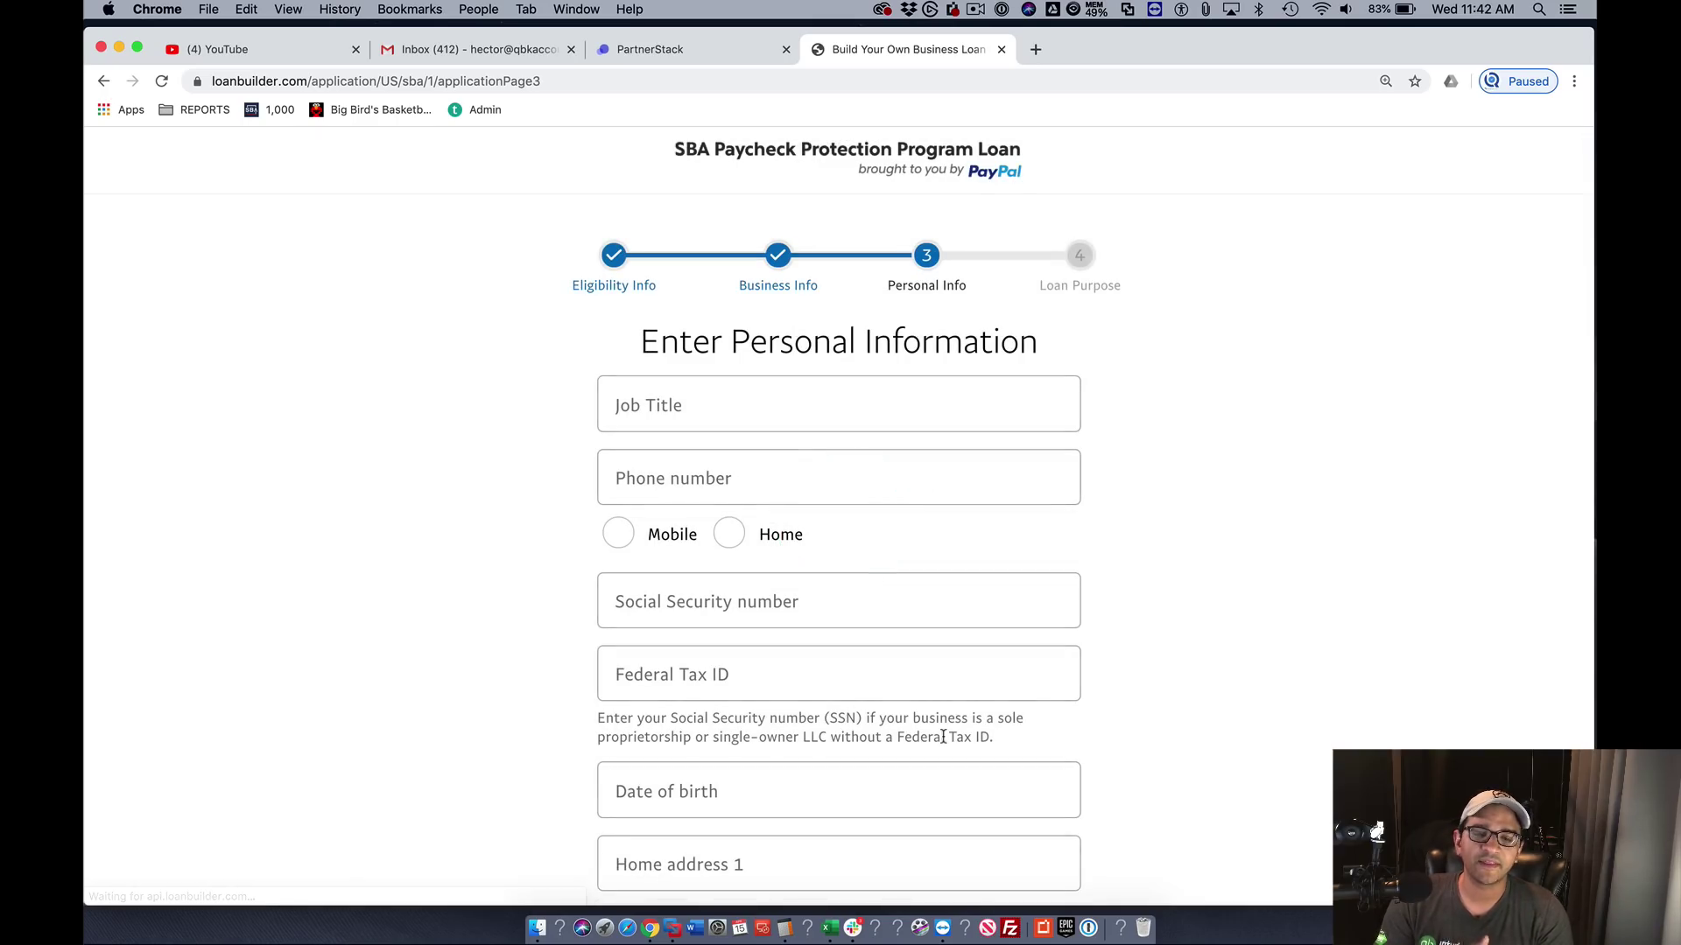
- Enter job title Independent Contractor and the phone number, marked as a home line
click(676, 399)
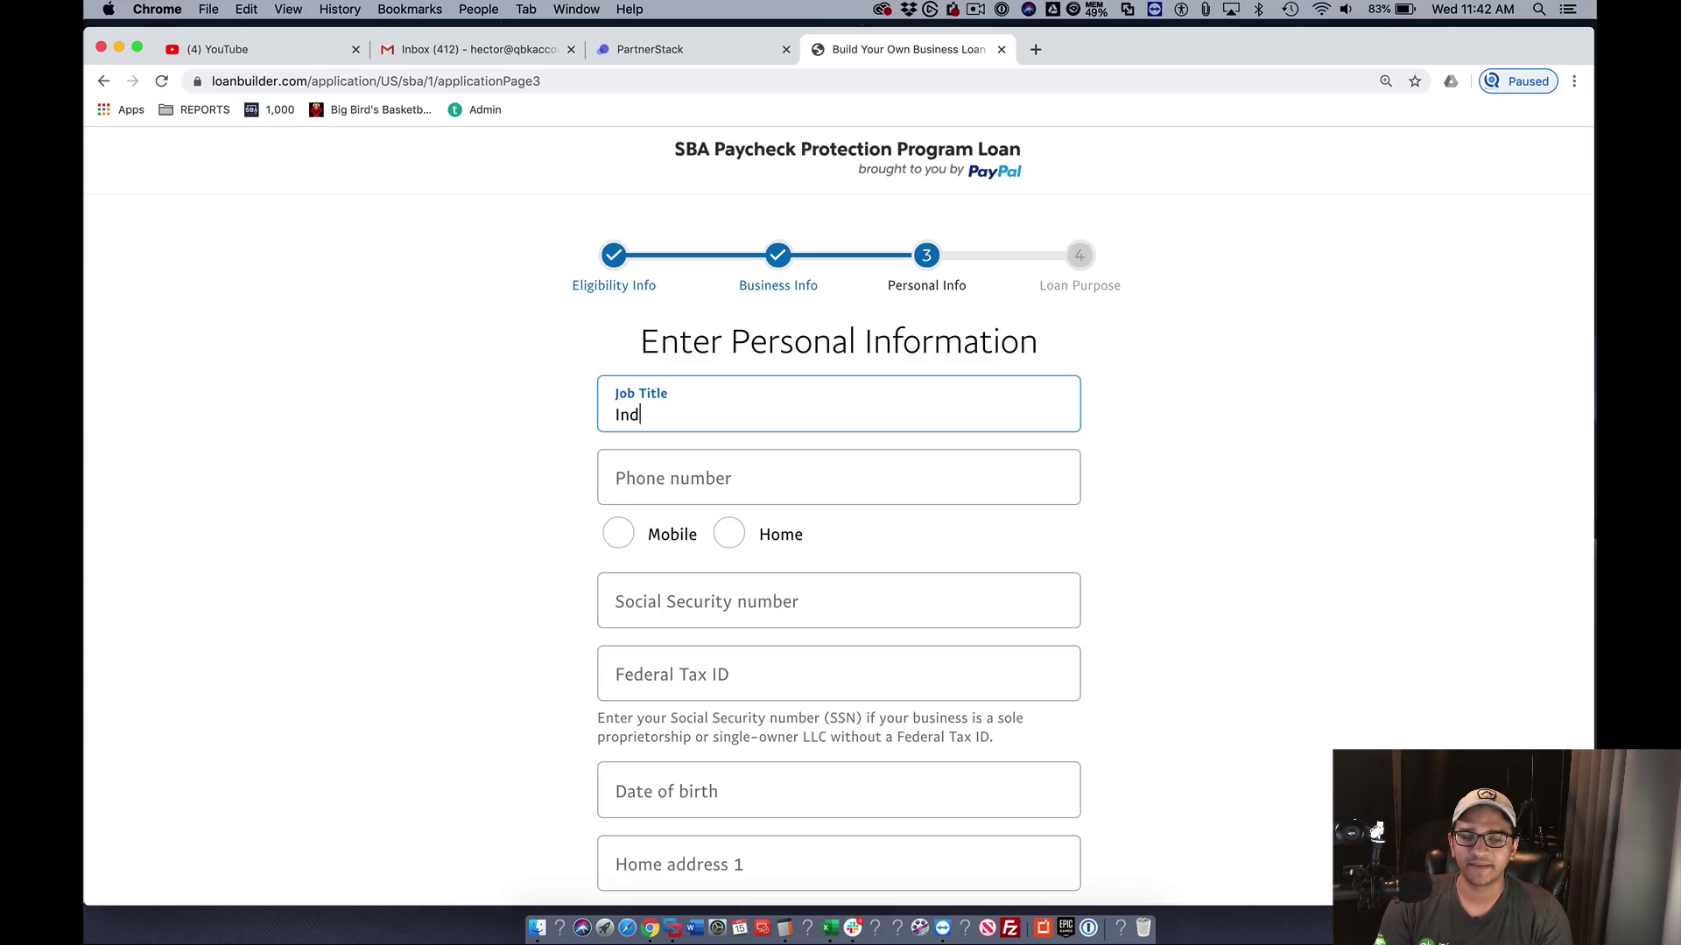
text(Independent C)
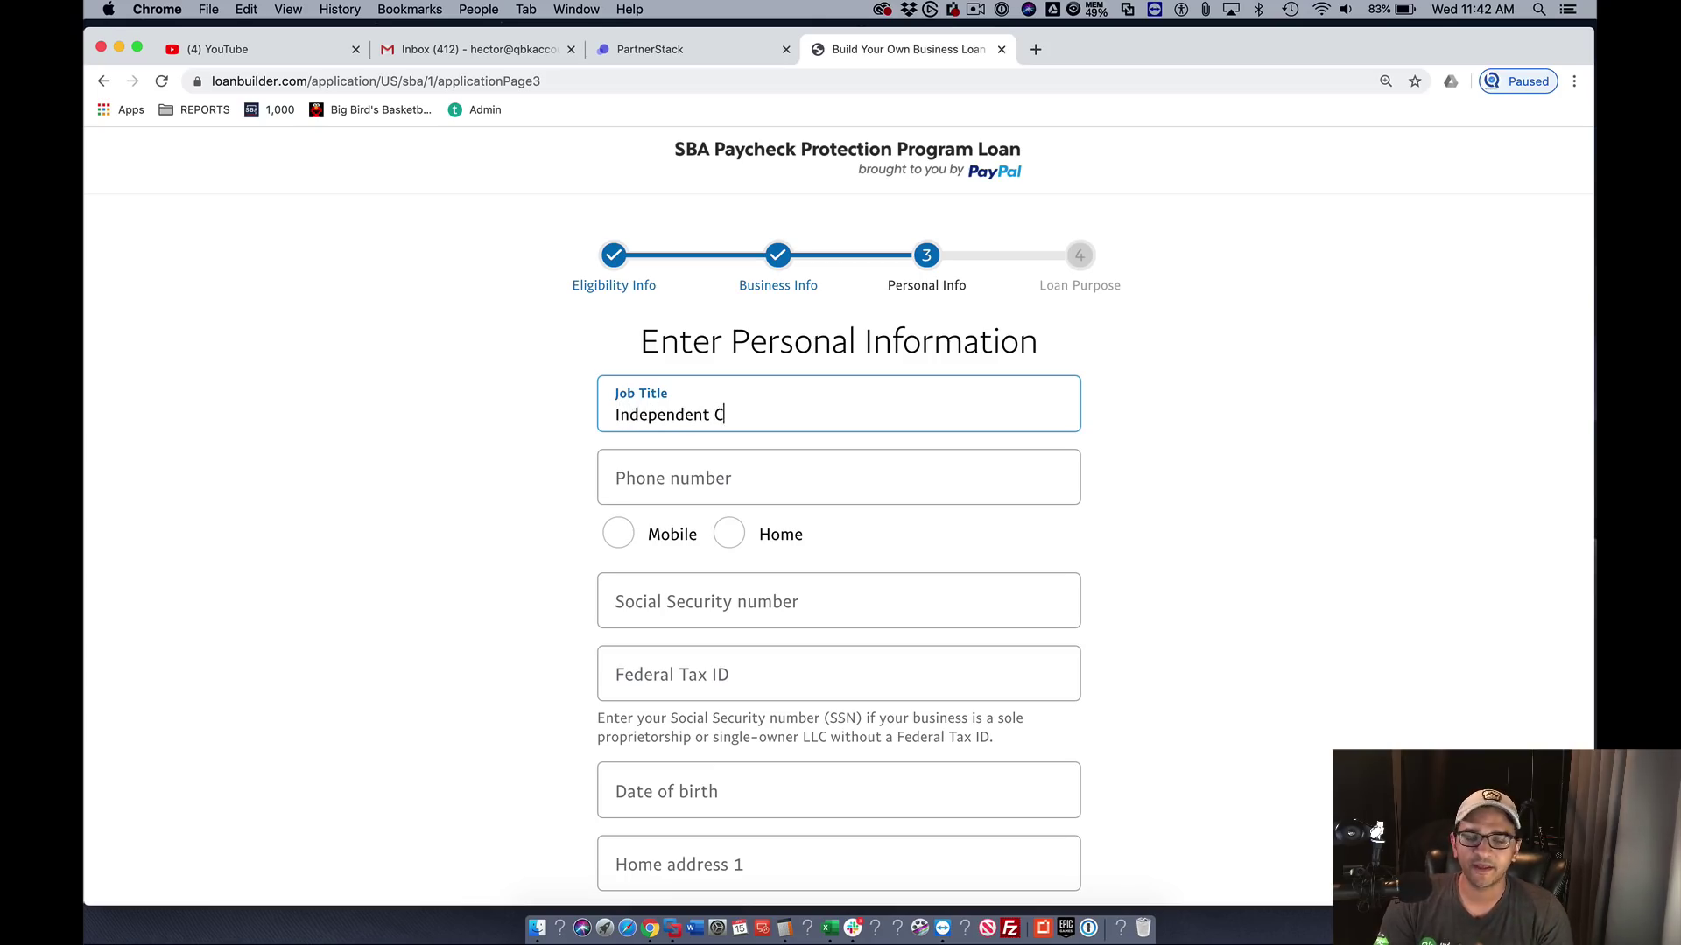
text(ontractor)
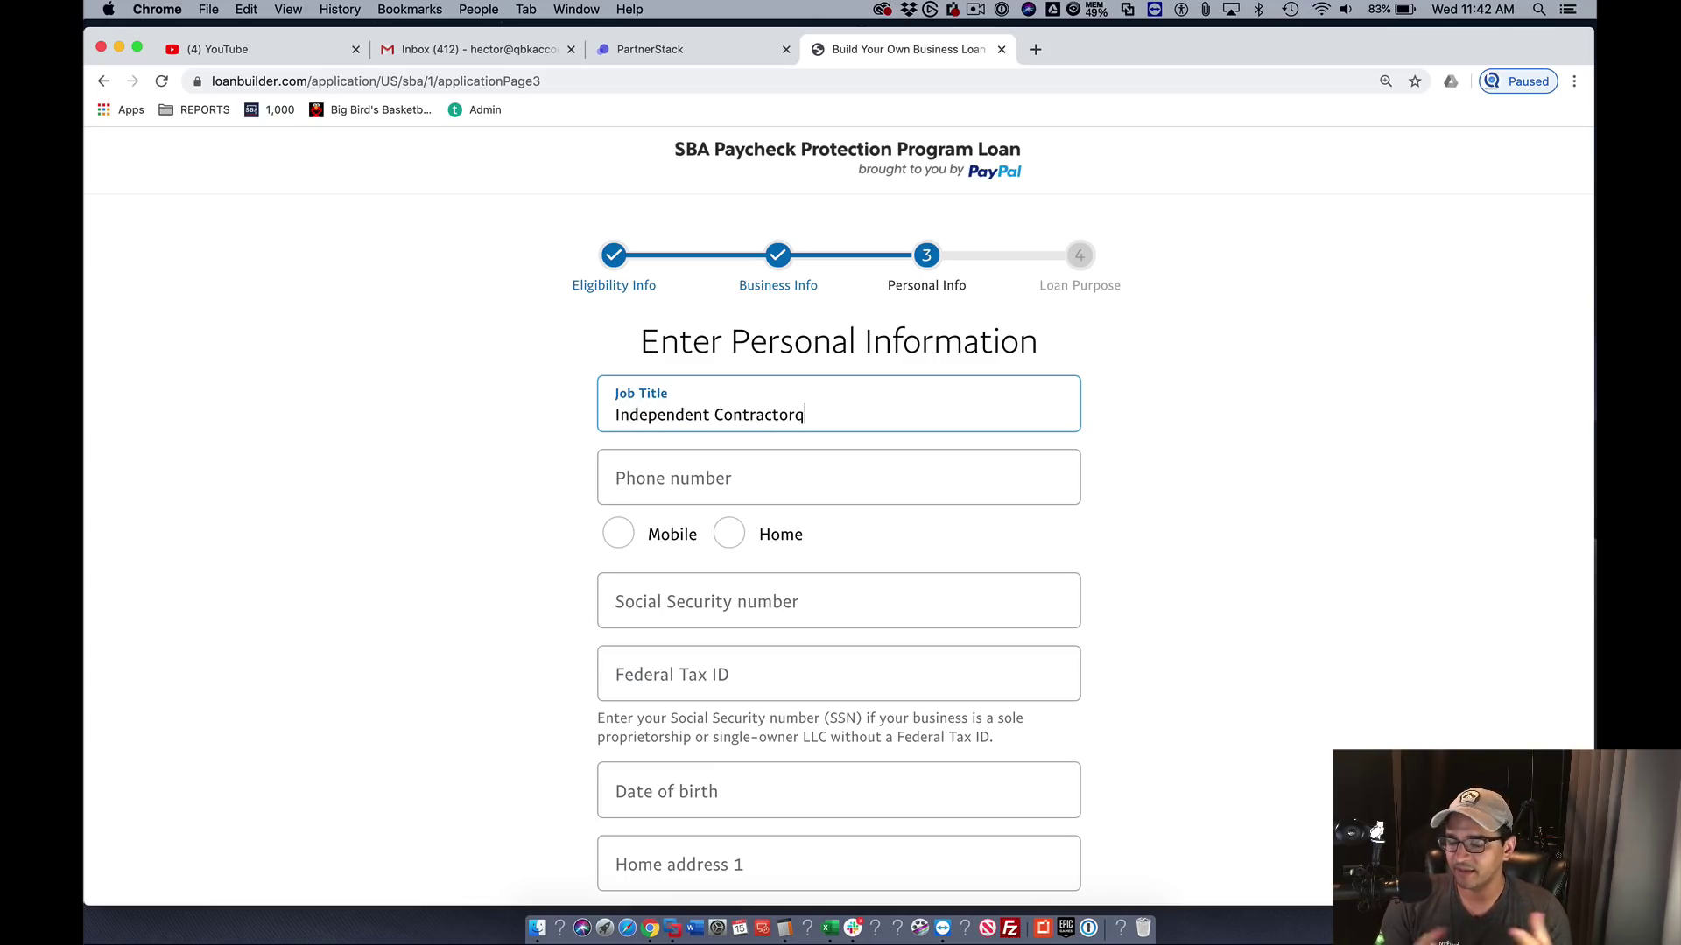
key(Tab)
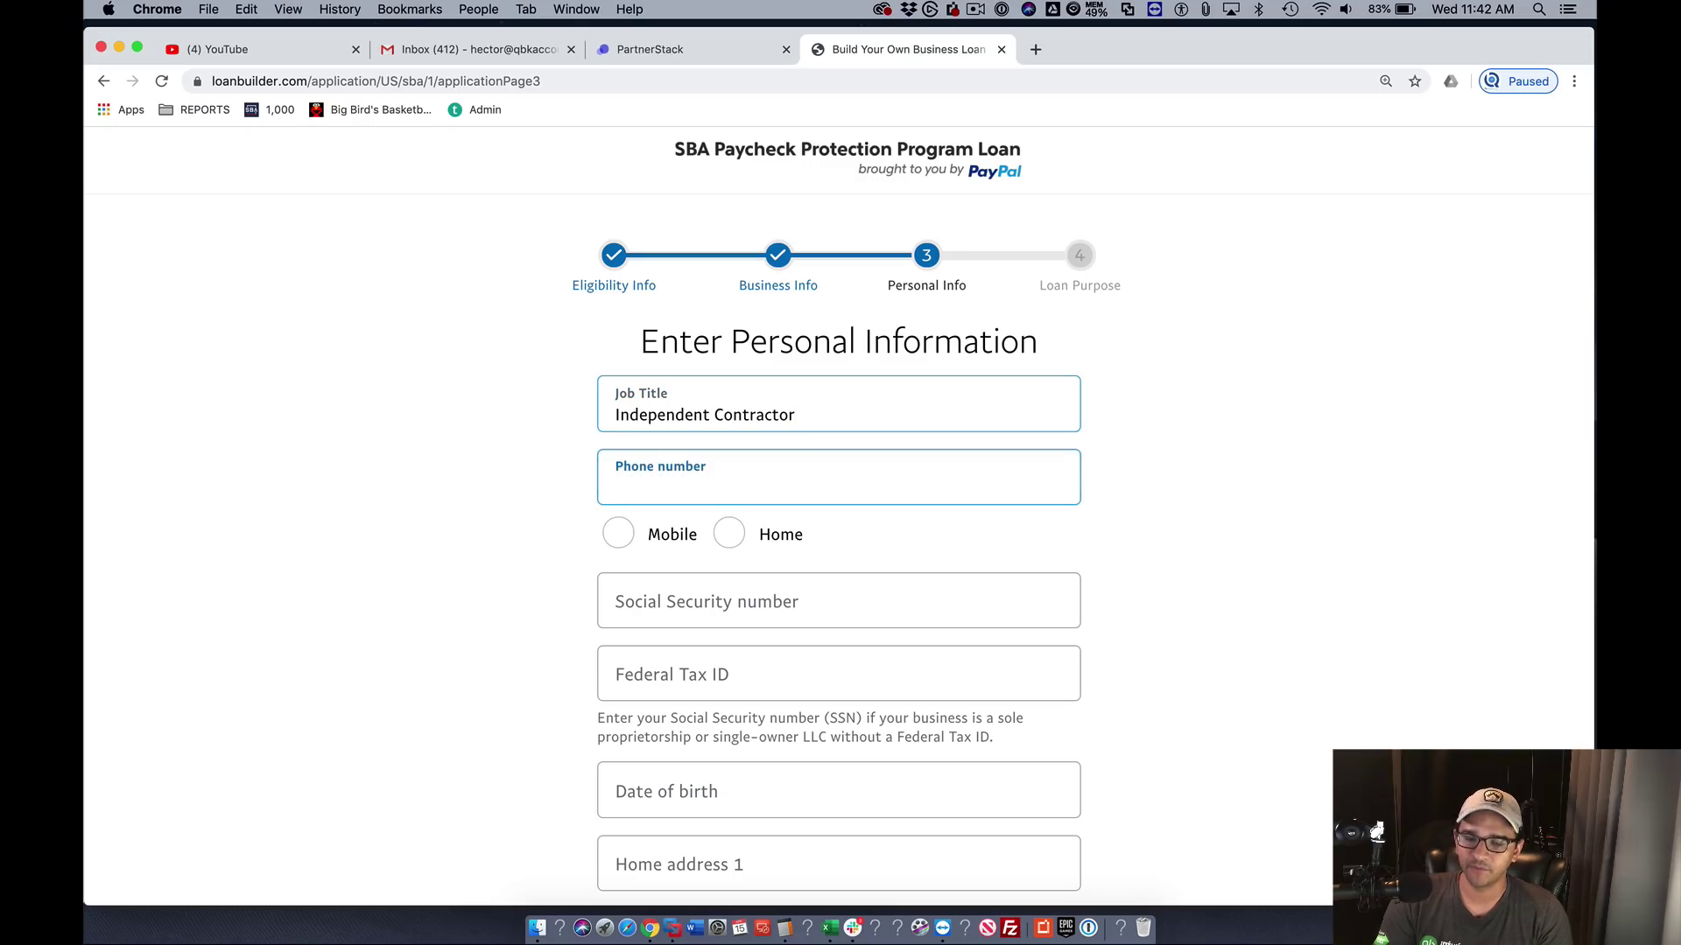
click(726, 530)
click(680, 477)
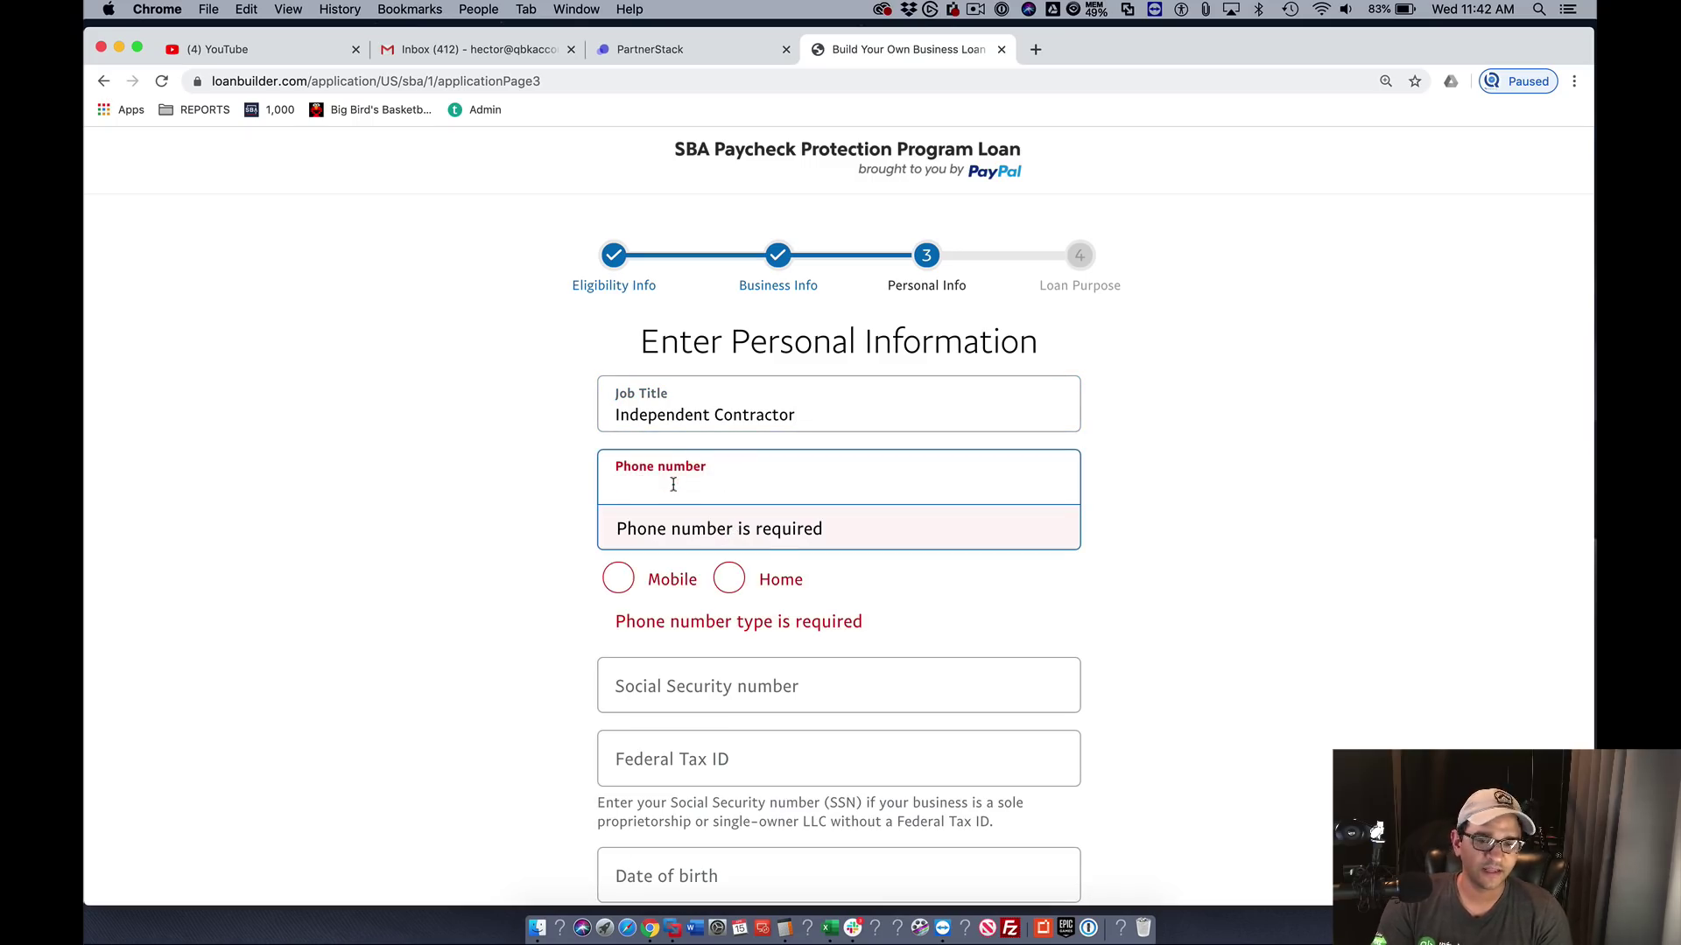
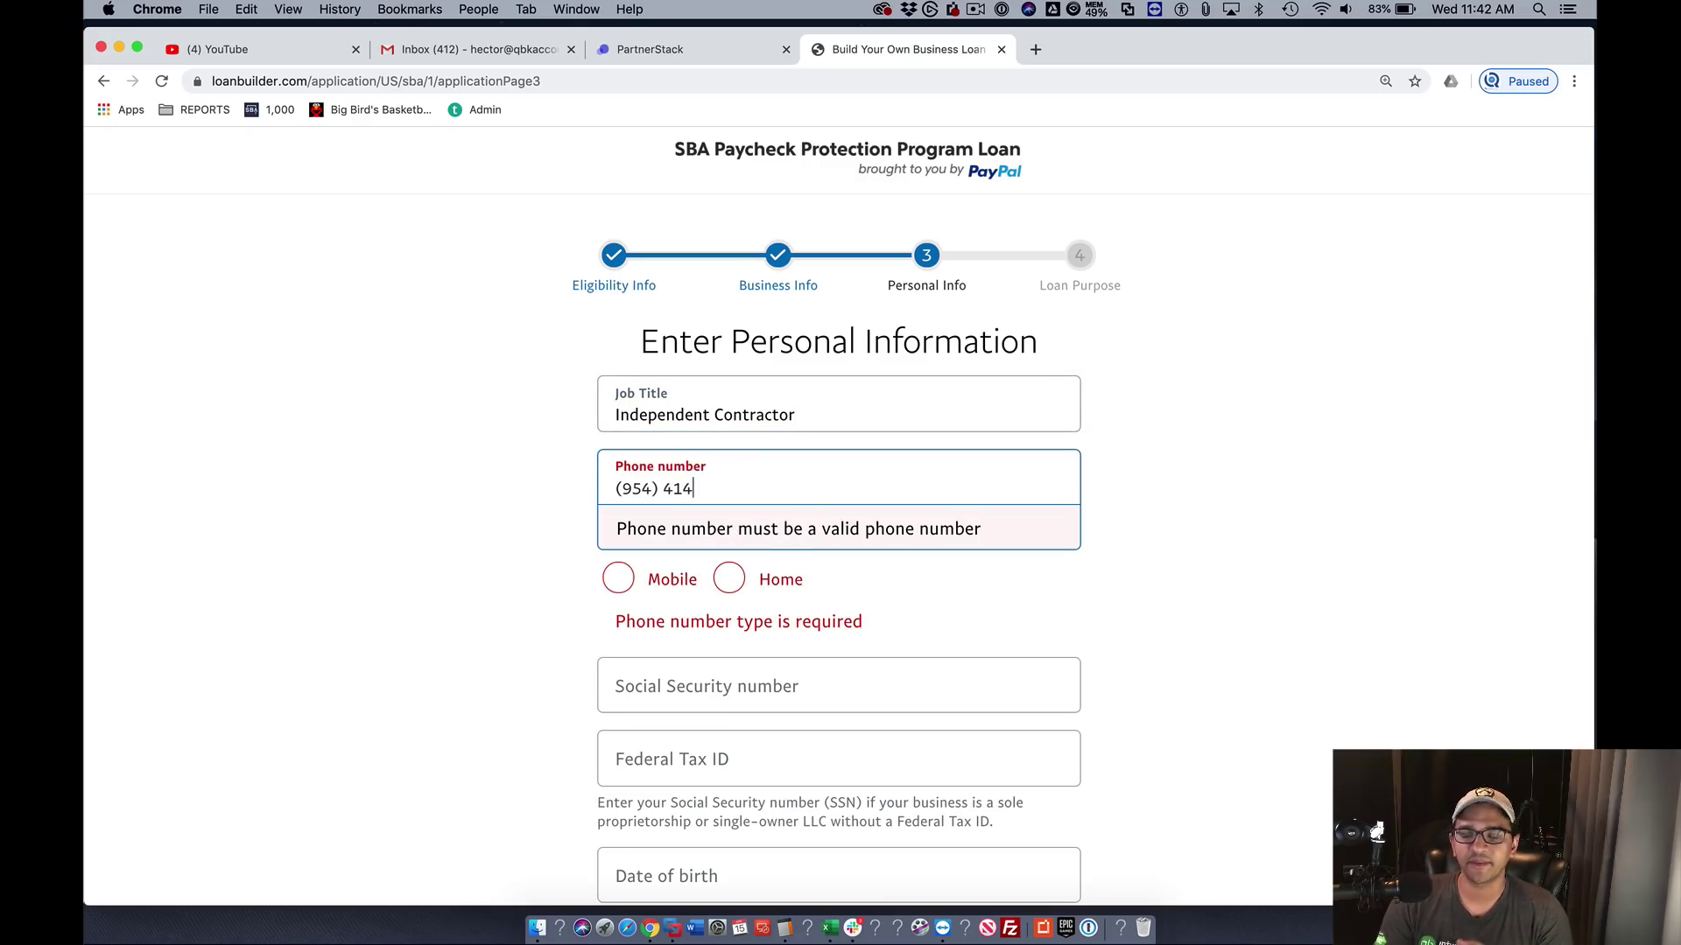
key(Tab)
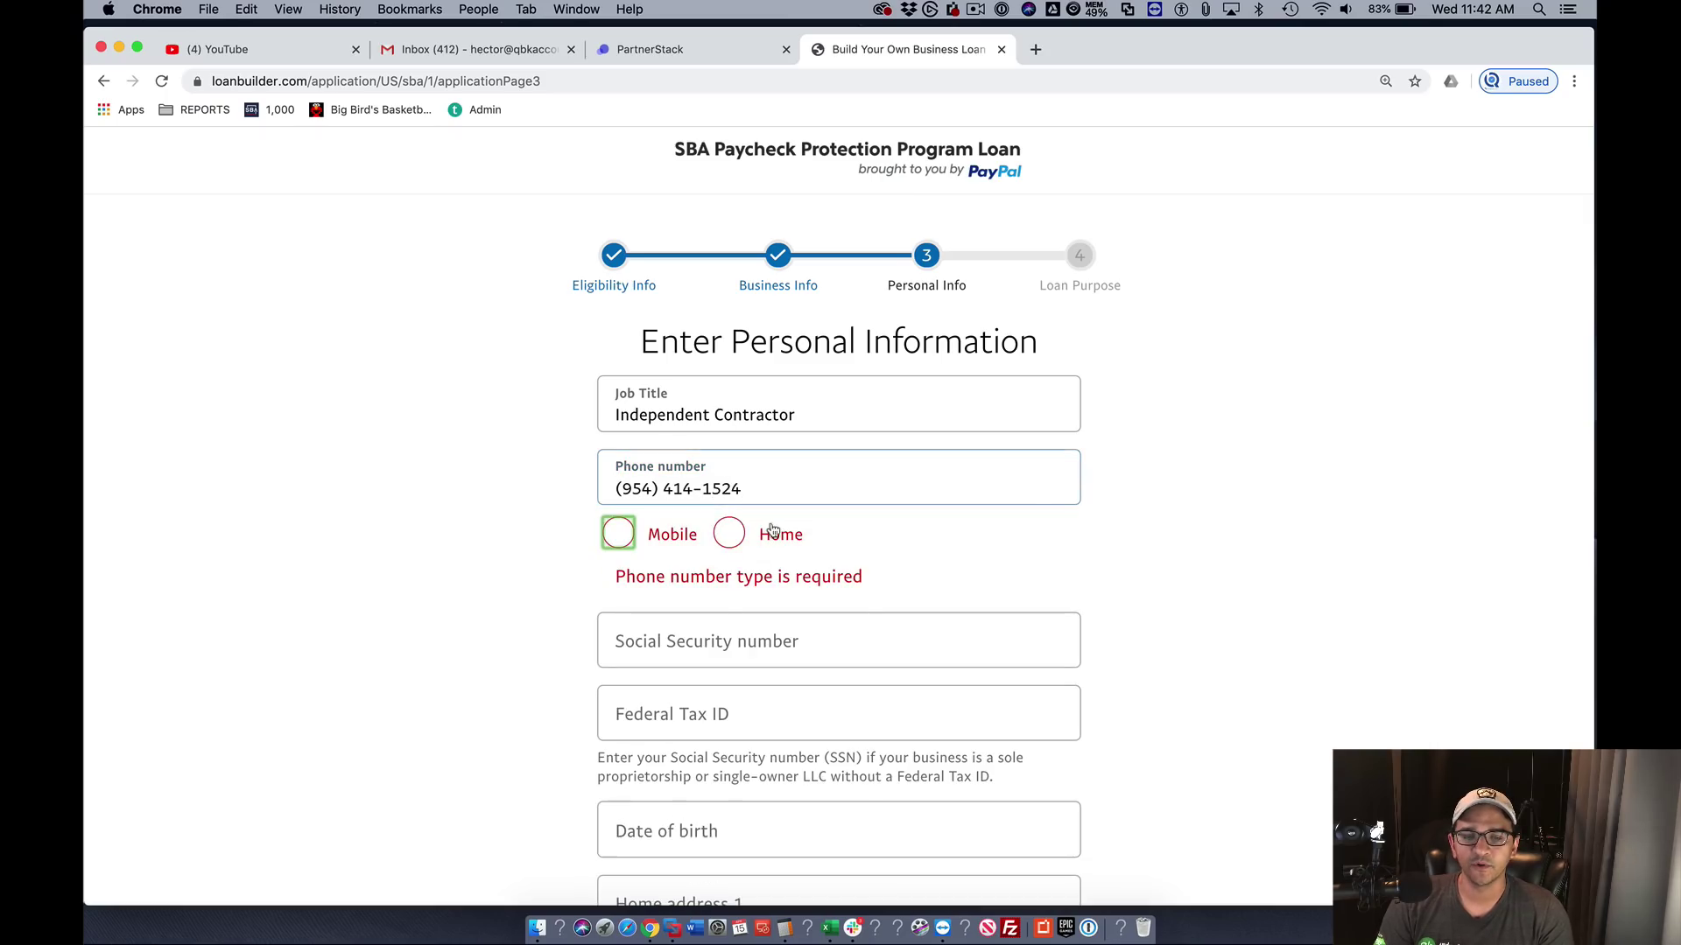
click(730, 535)
- Enter the Social Security number and date of birth
click(685, 604)
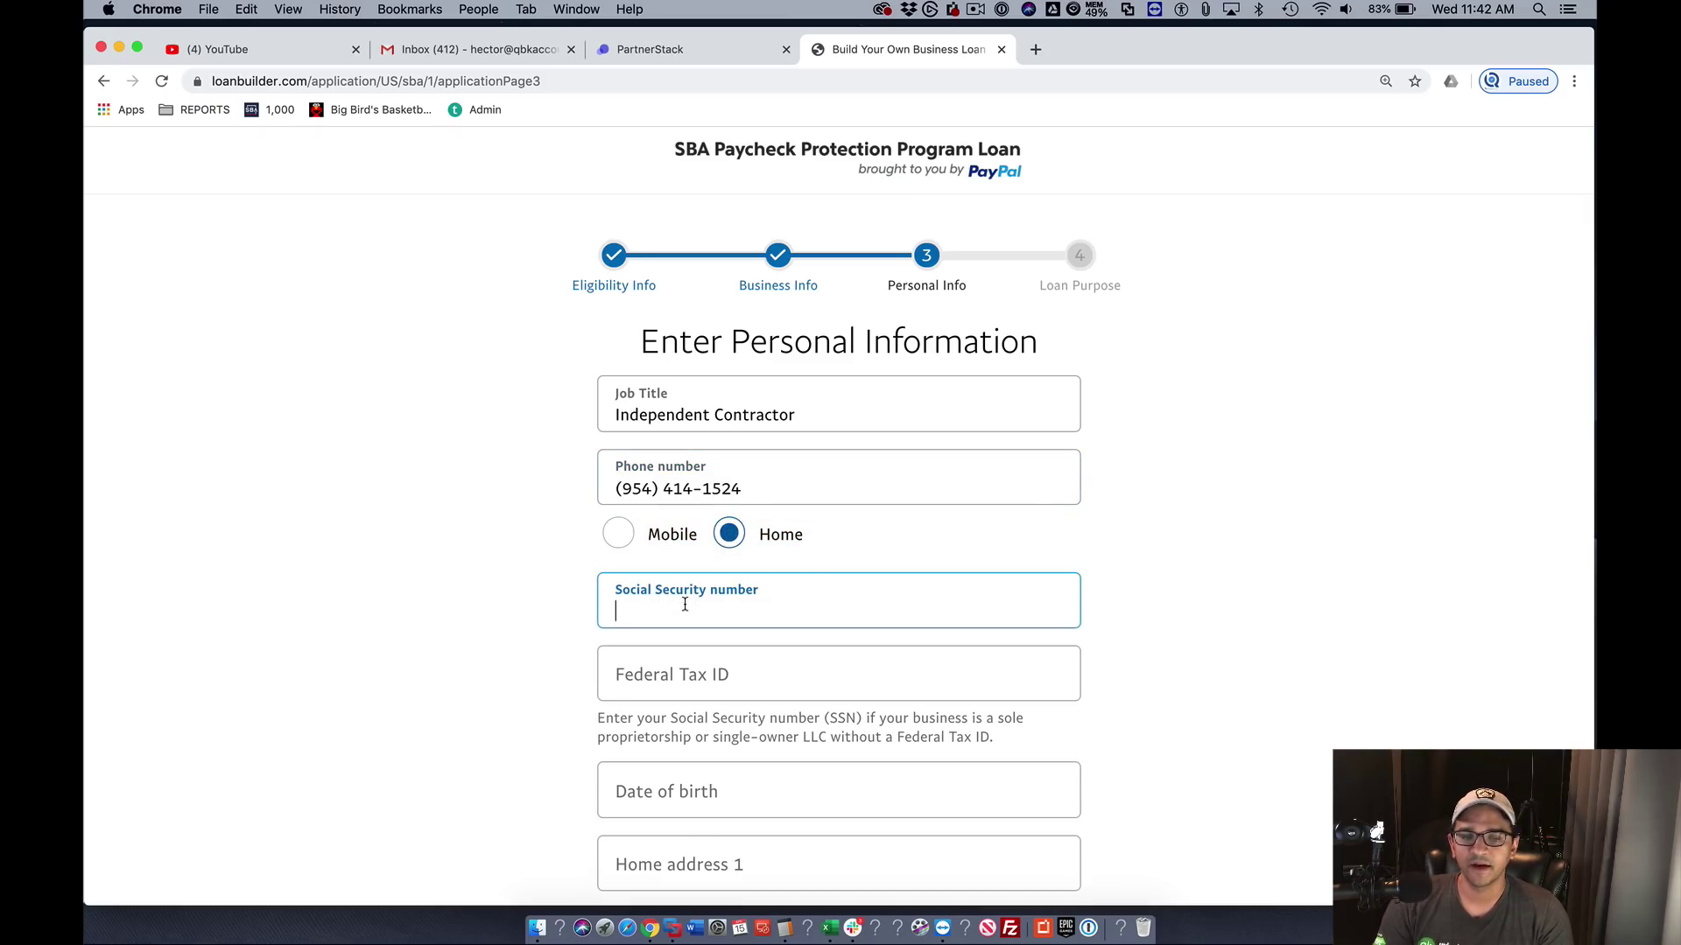
text(111-11-111)
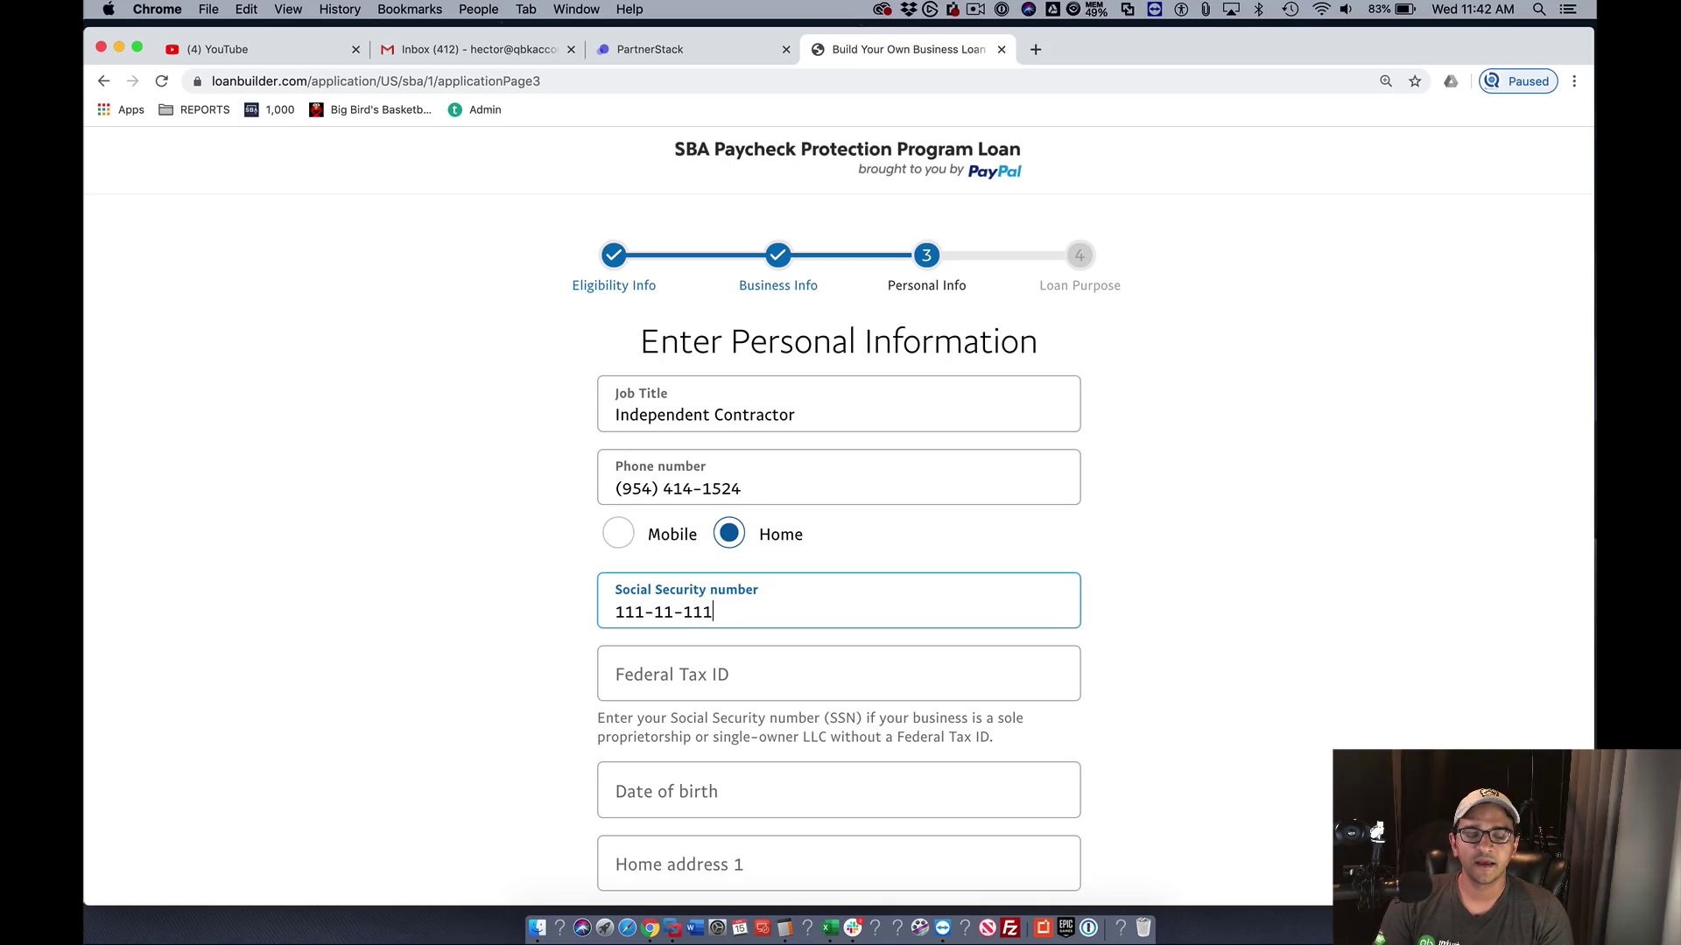
text(1)
click(662, 675)
scroll(663, 625, down, 3)
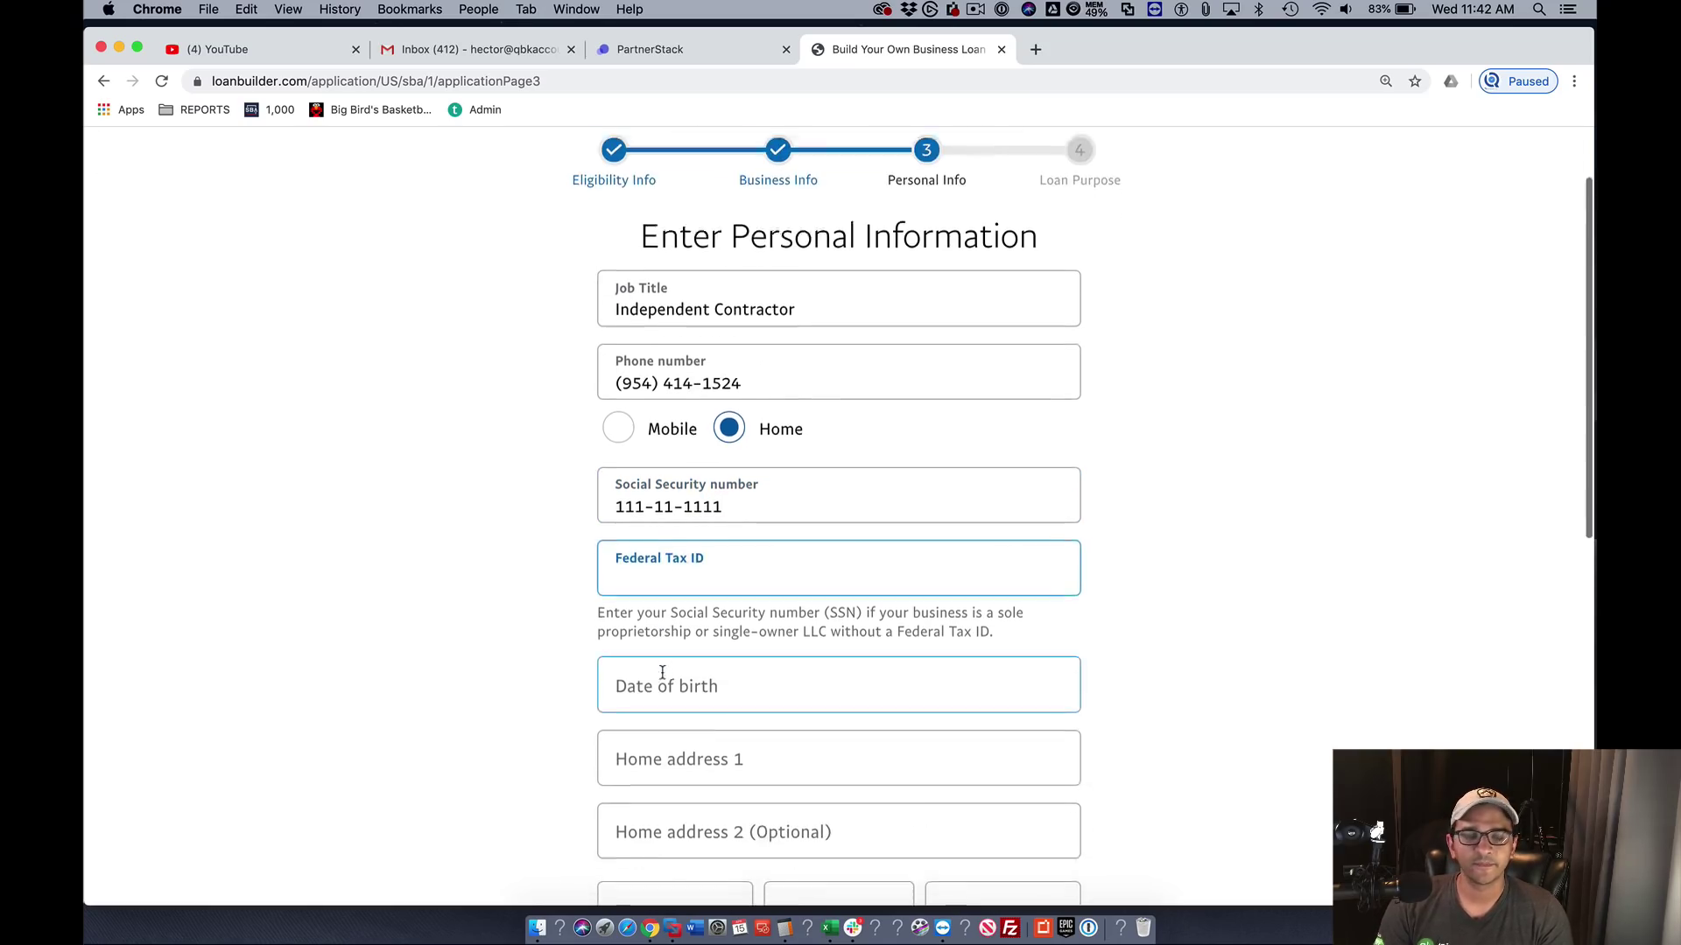
click(664, 585)
text(01)
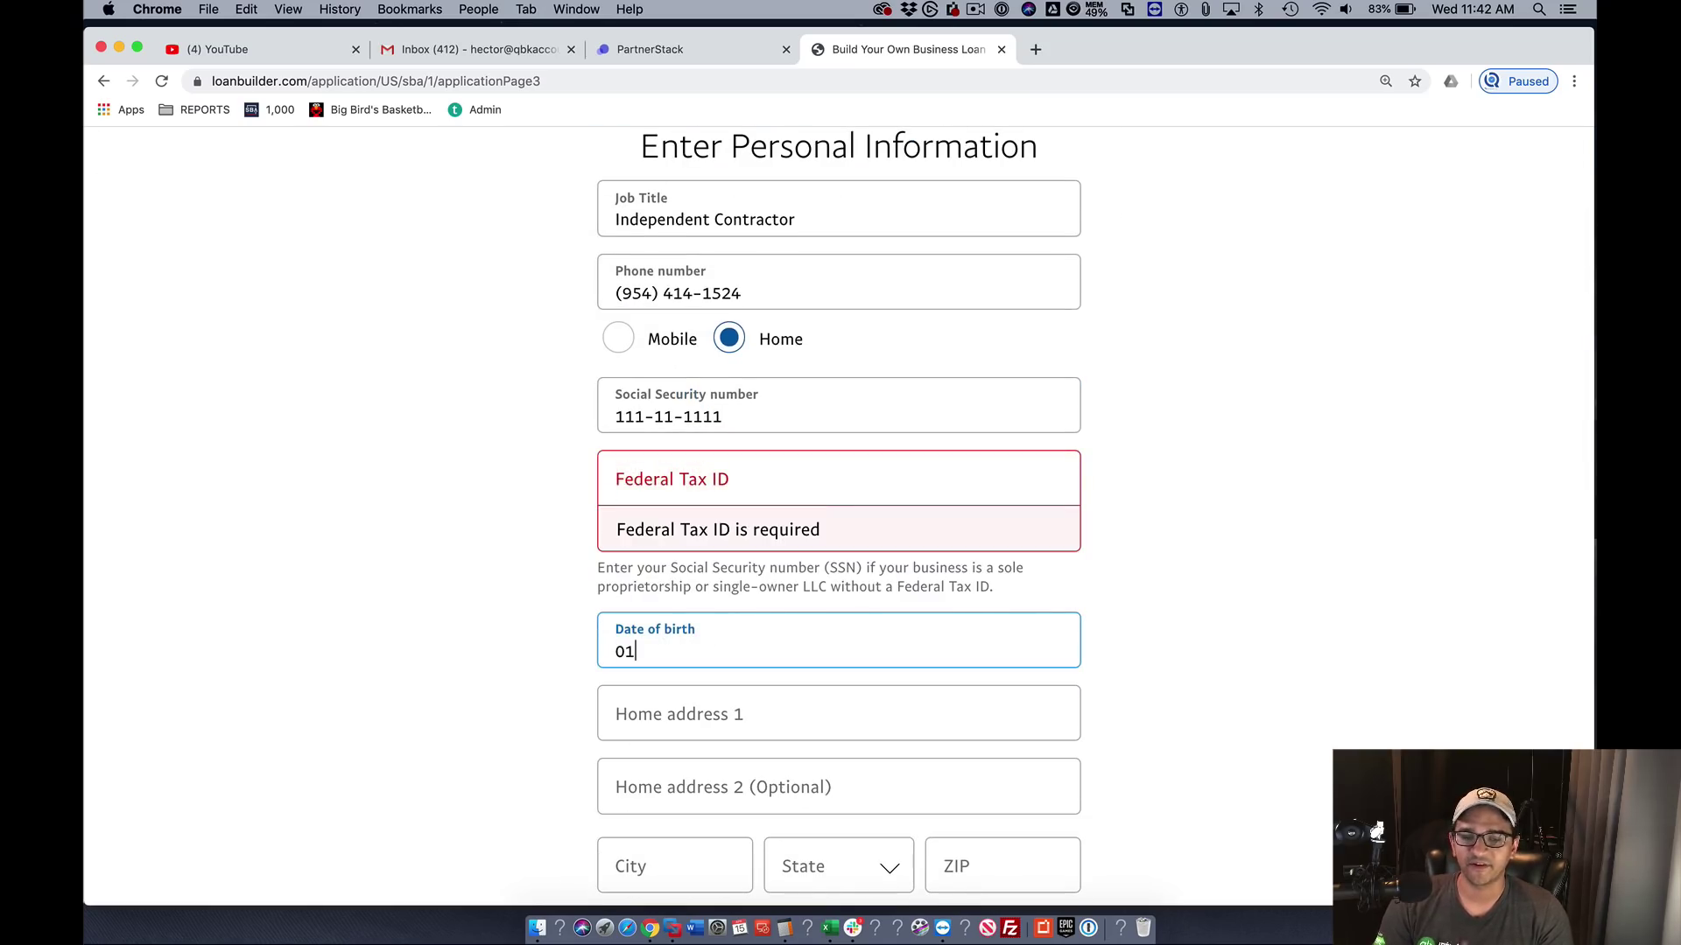
text(/01/1975)
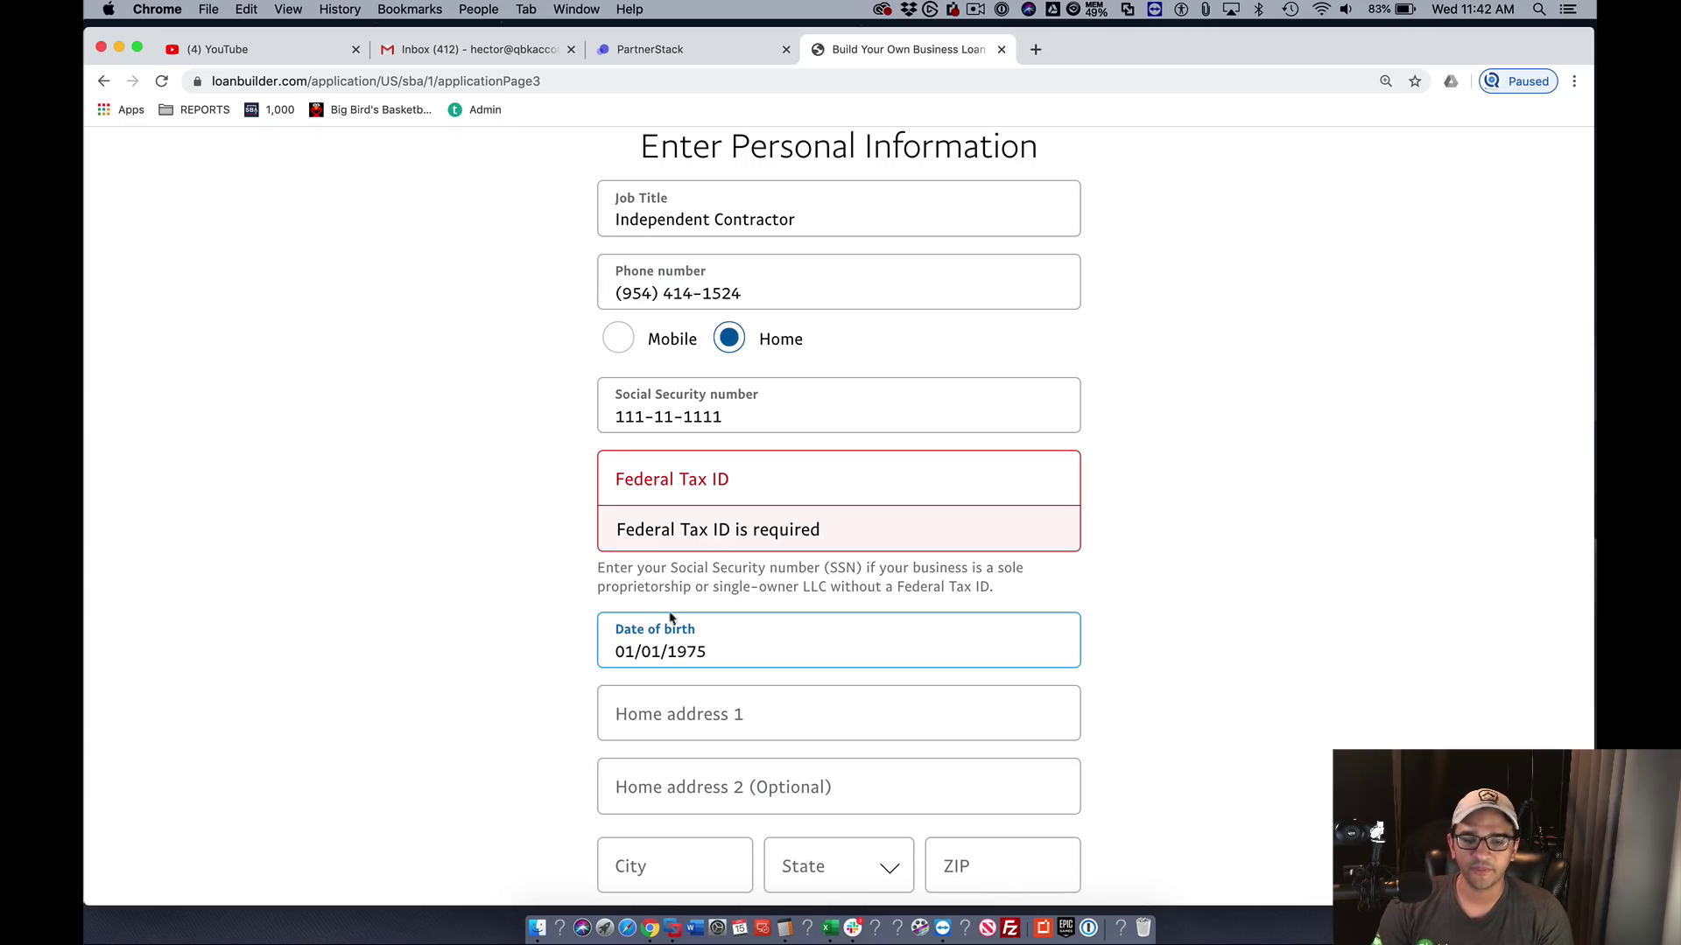
- Fill in the home street address and city, and choose state FL
click(647, 708)
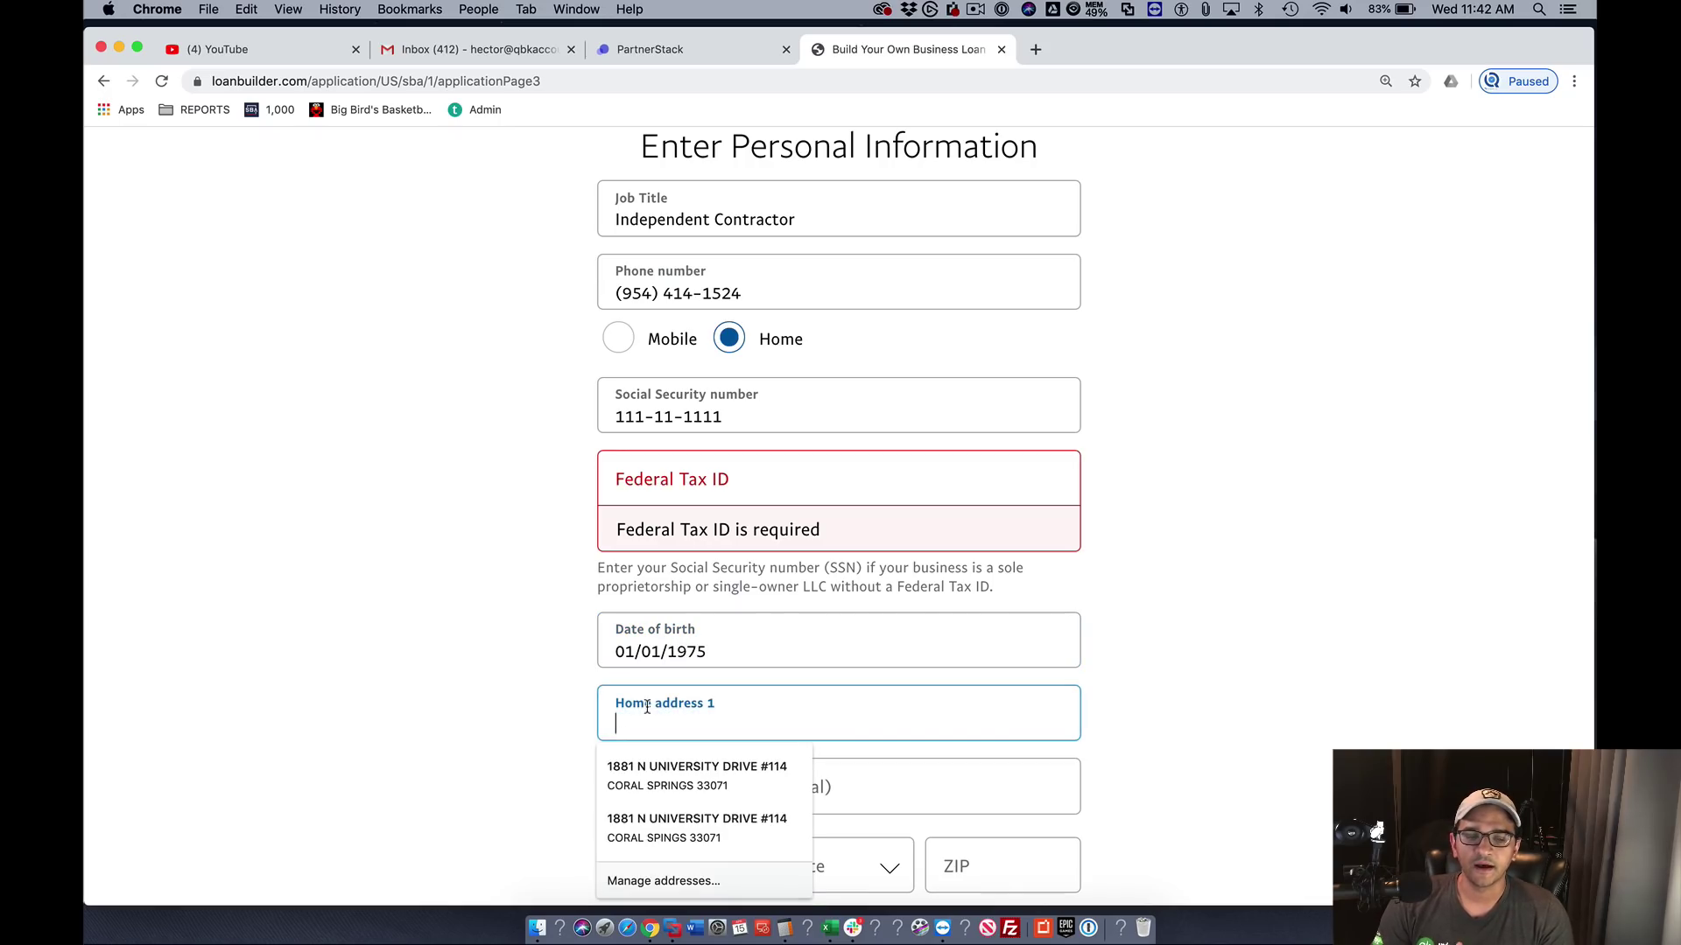
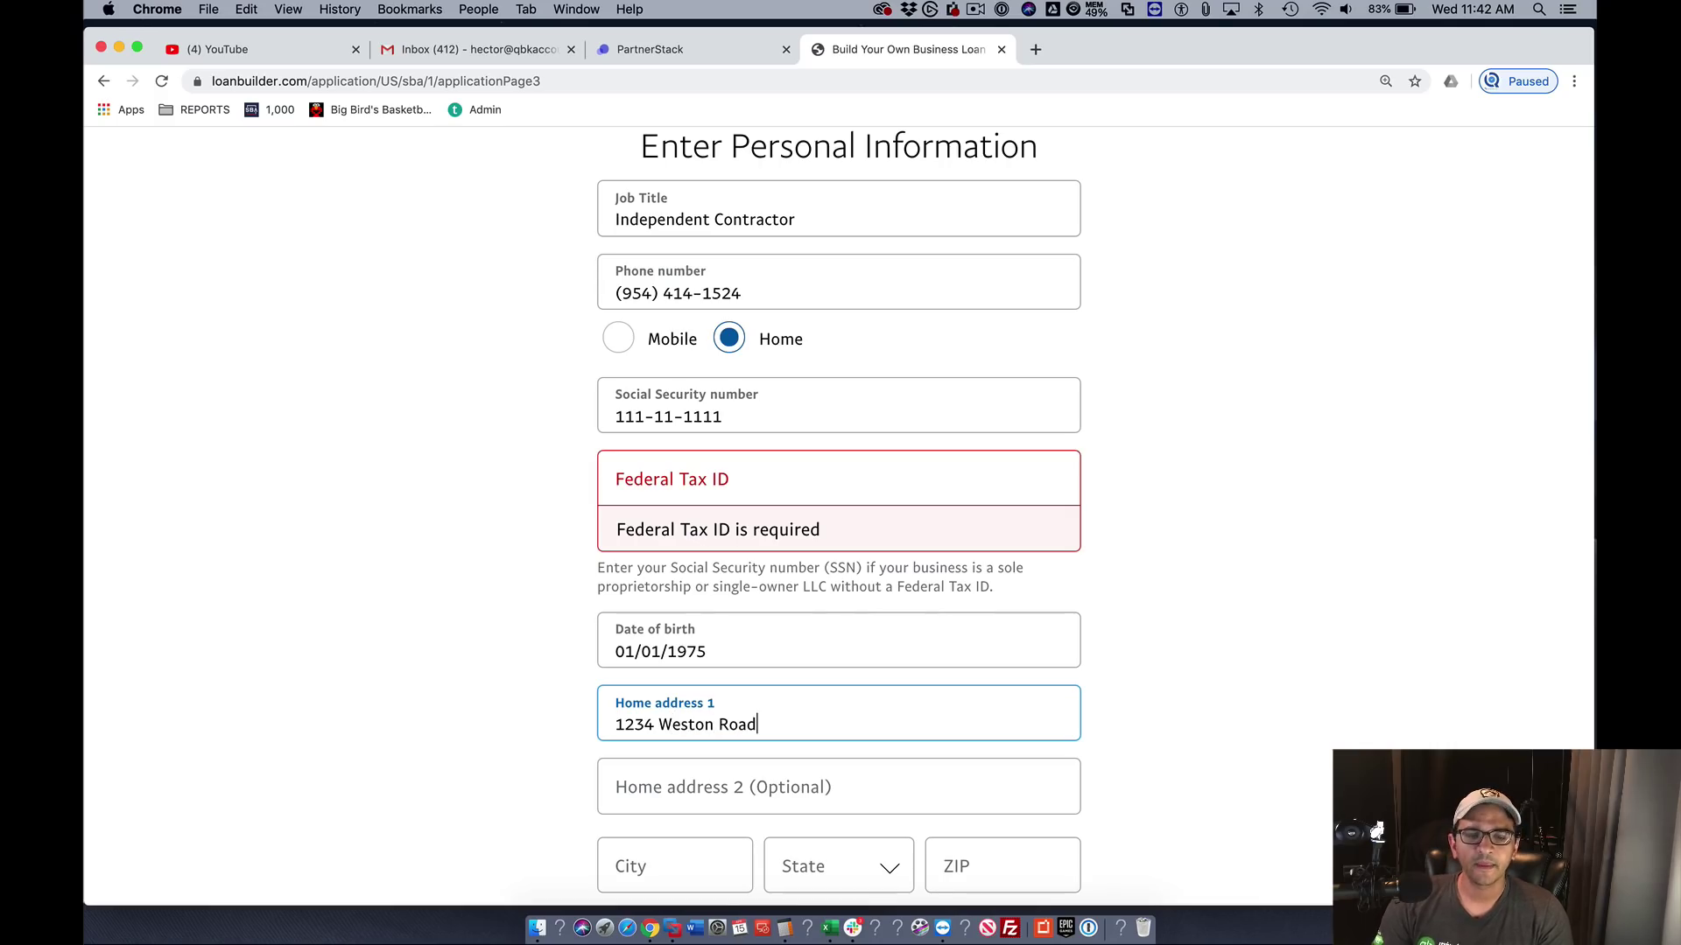
key(Tab)
key(Tab)
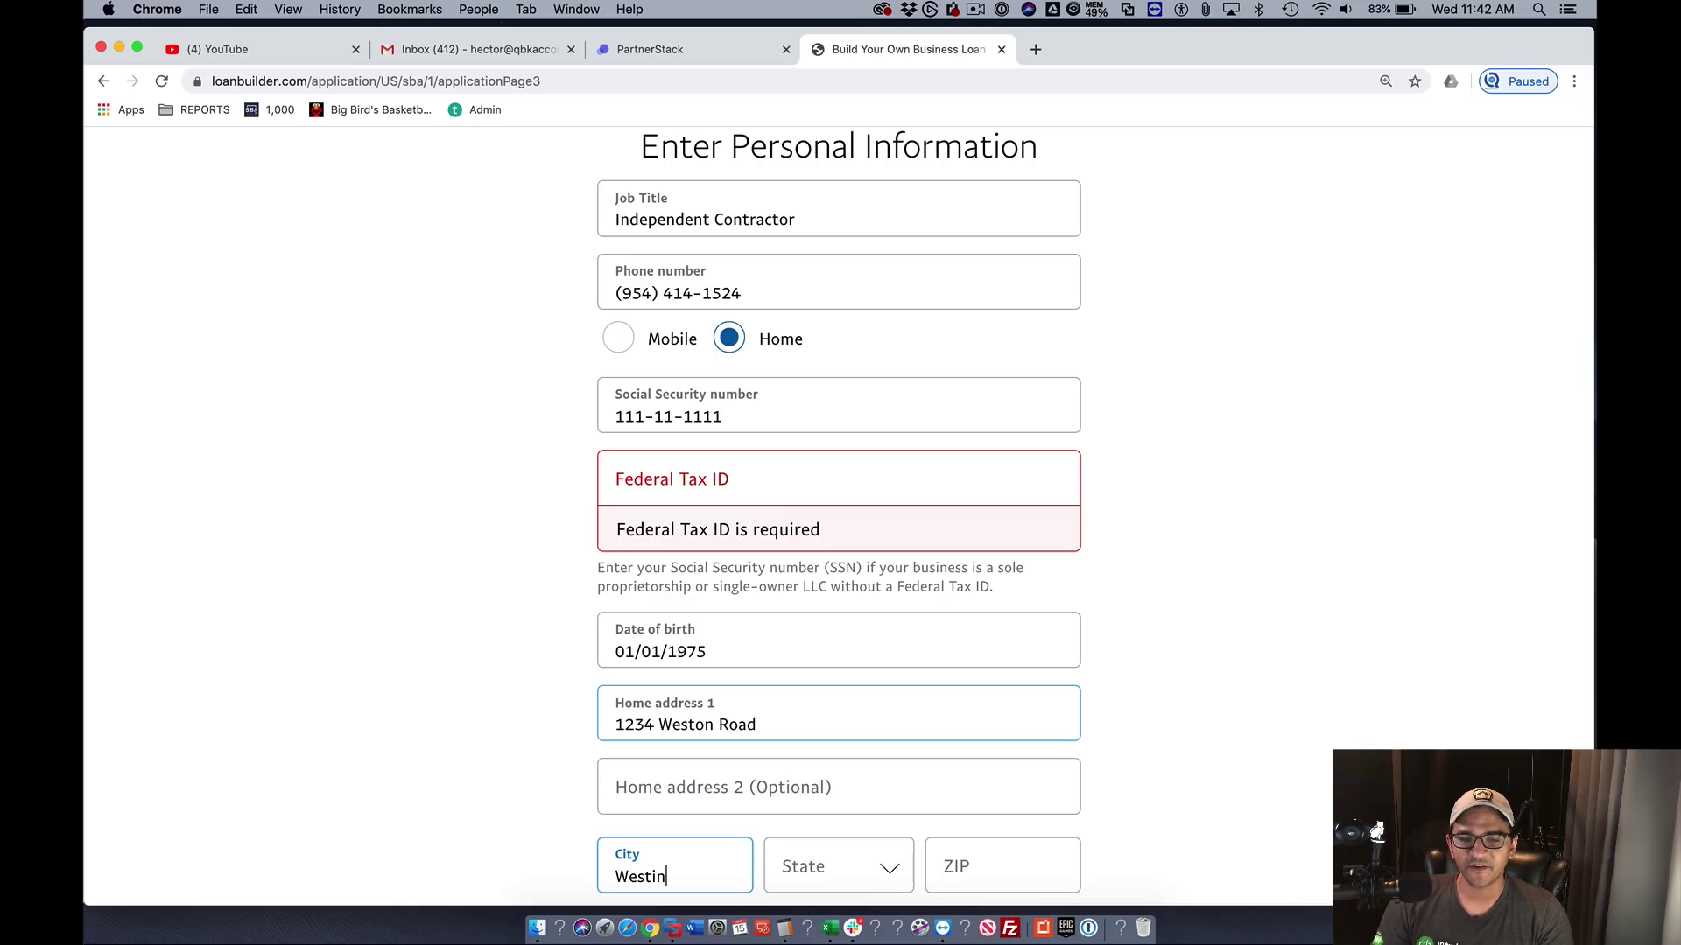
text(Weston)
key(Tab)
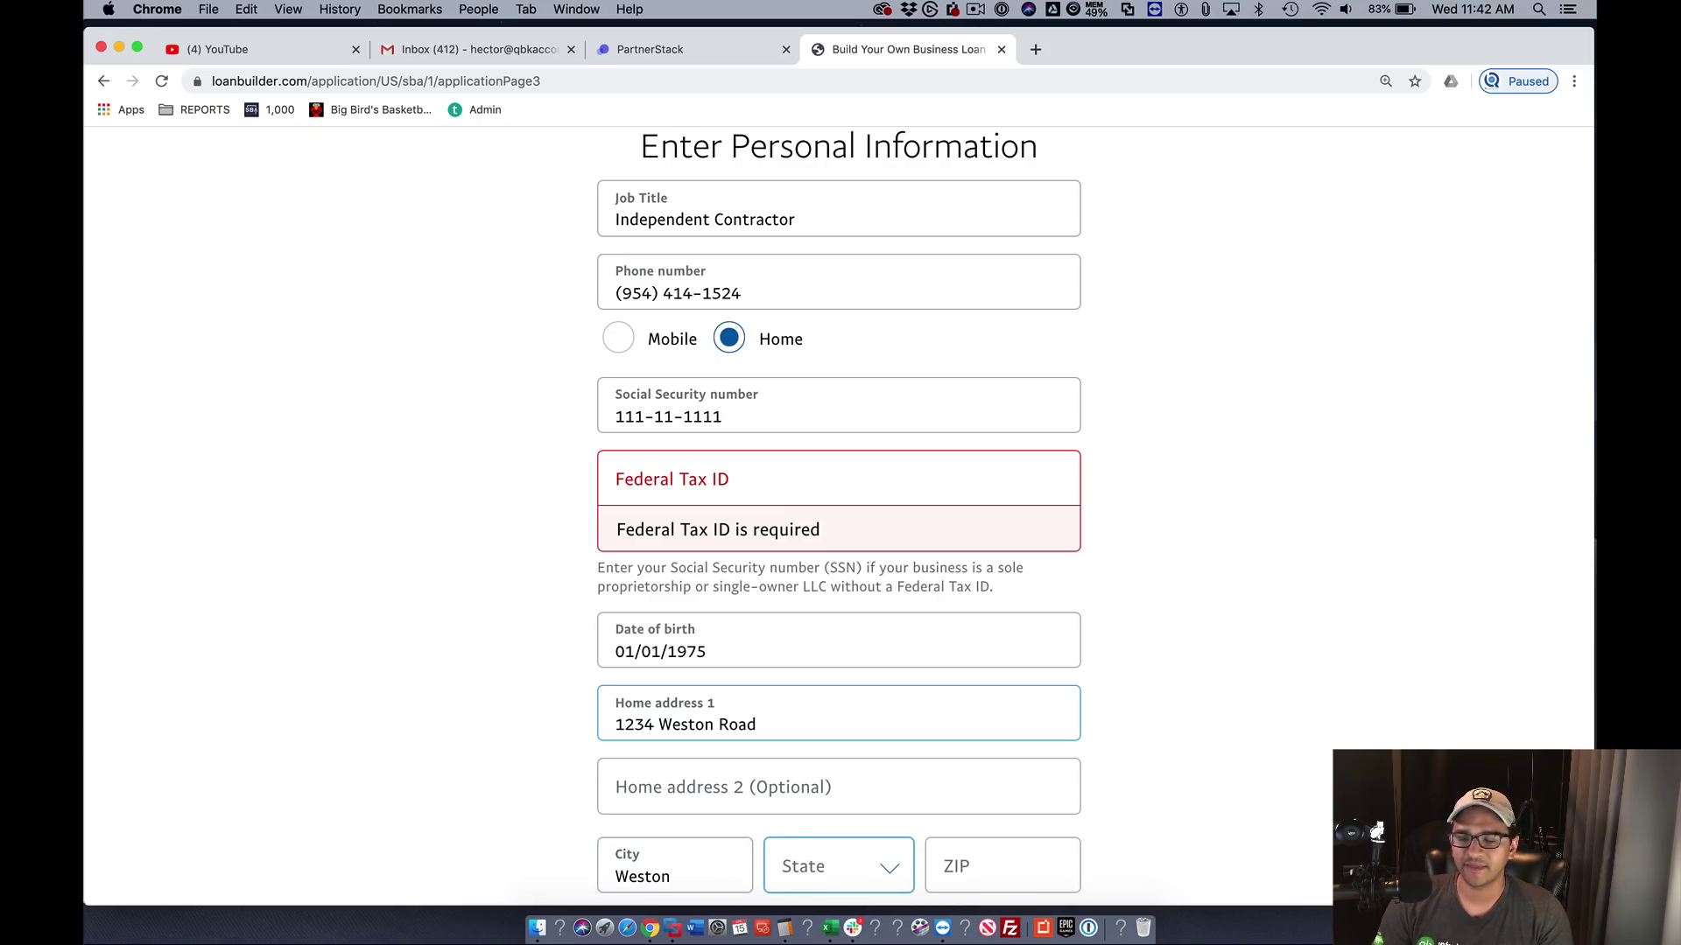
text(fl)
scroll(776, 679, down, 3)
- Enter the home ZIP code and answer Yes to being a US citizen or permanent resident
click(989, 638)
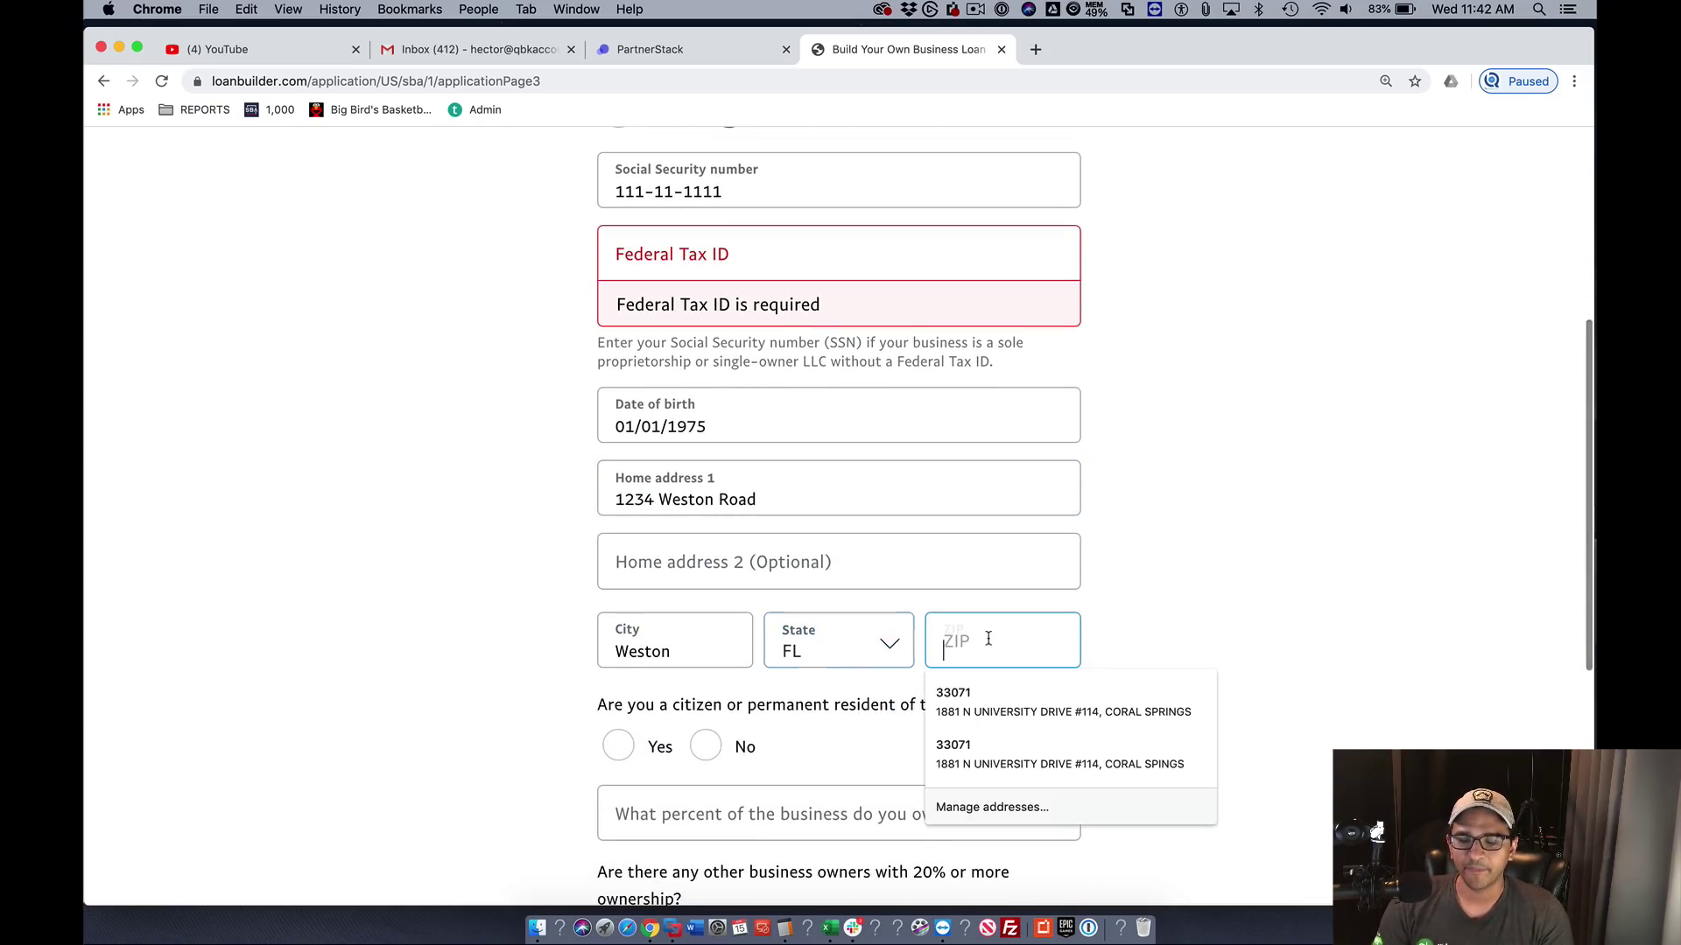
text(33331)
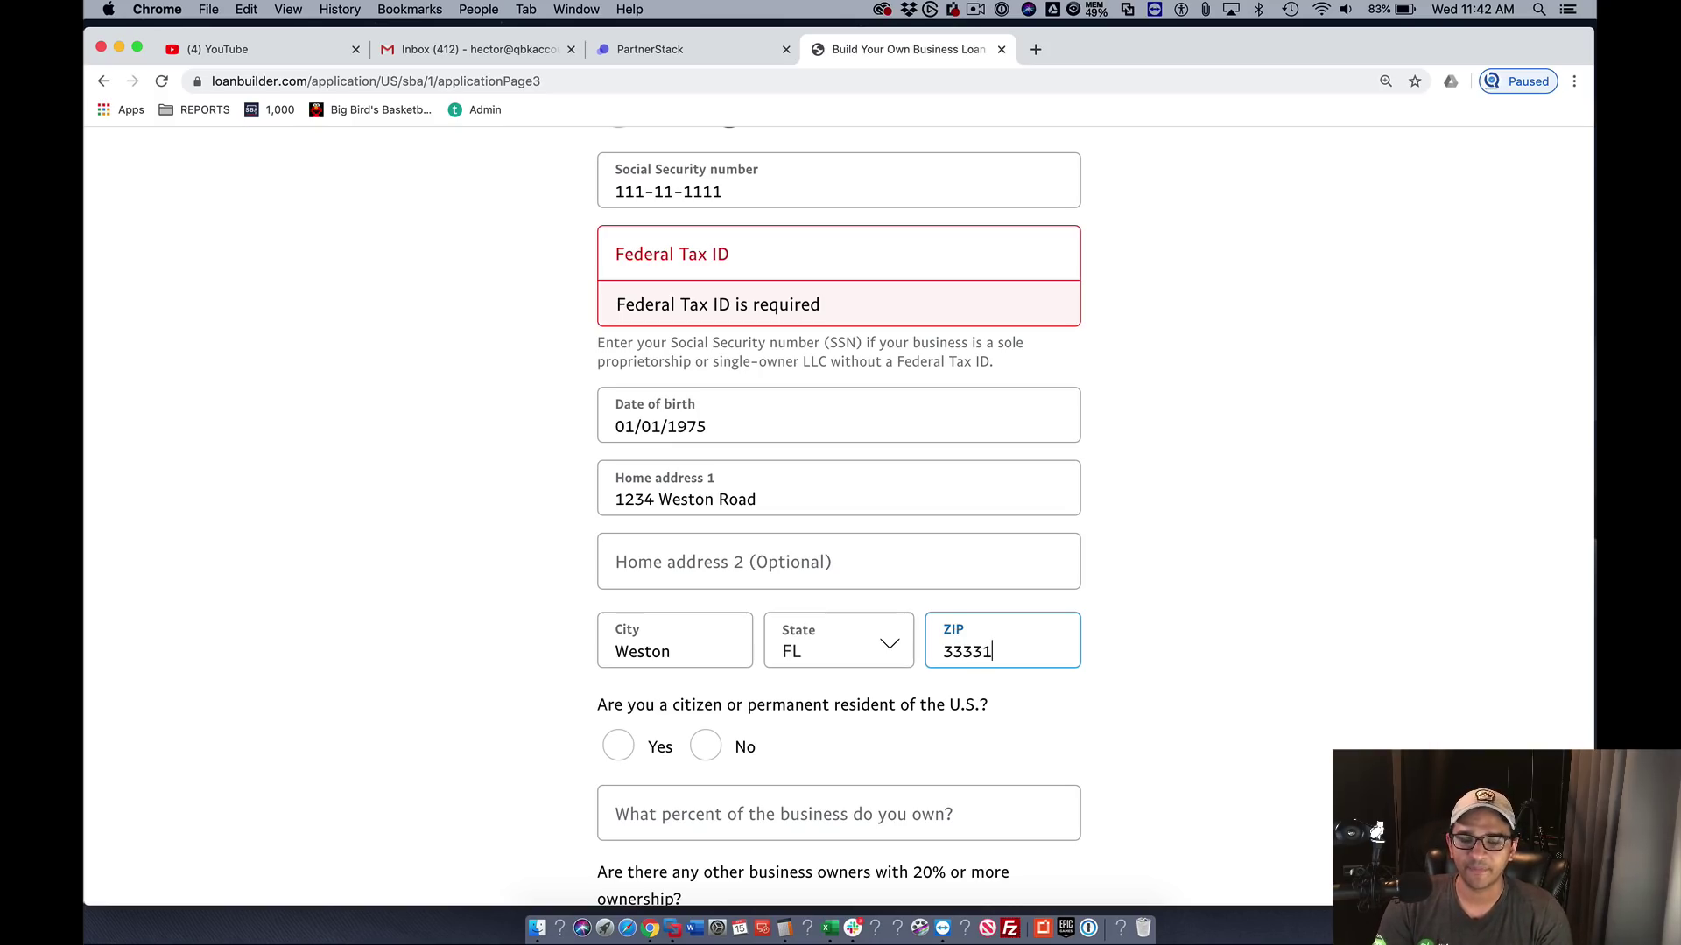
click(618, 747)
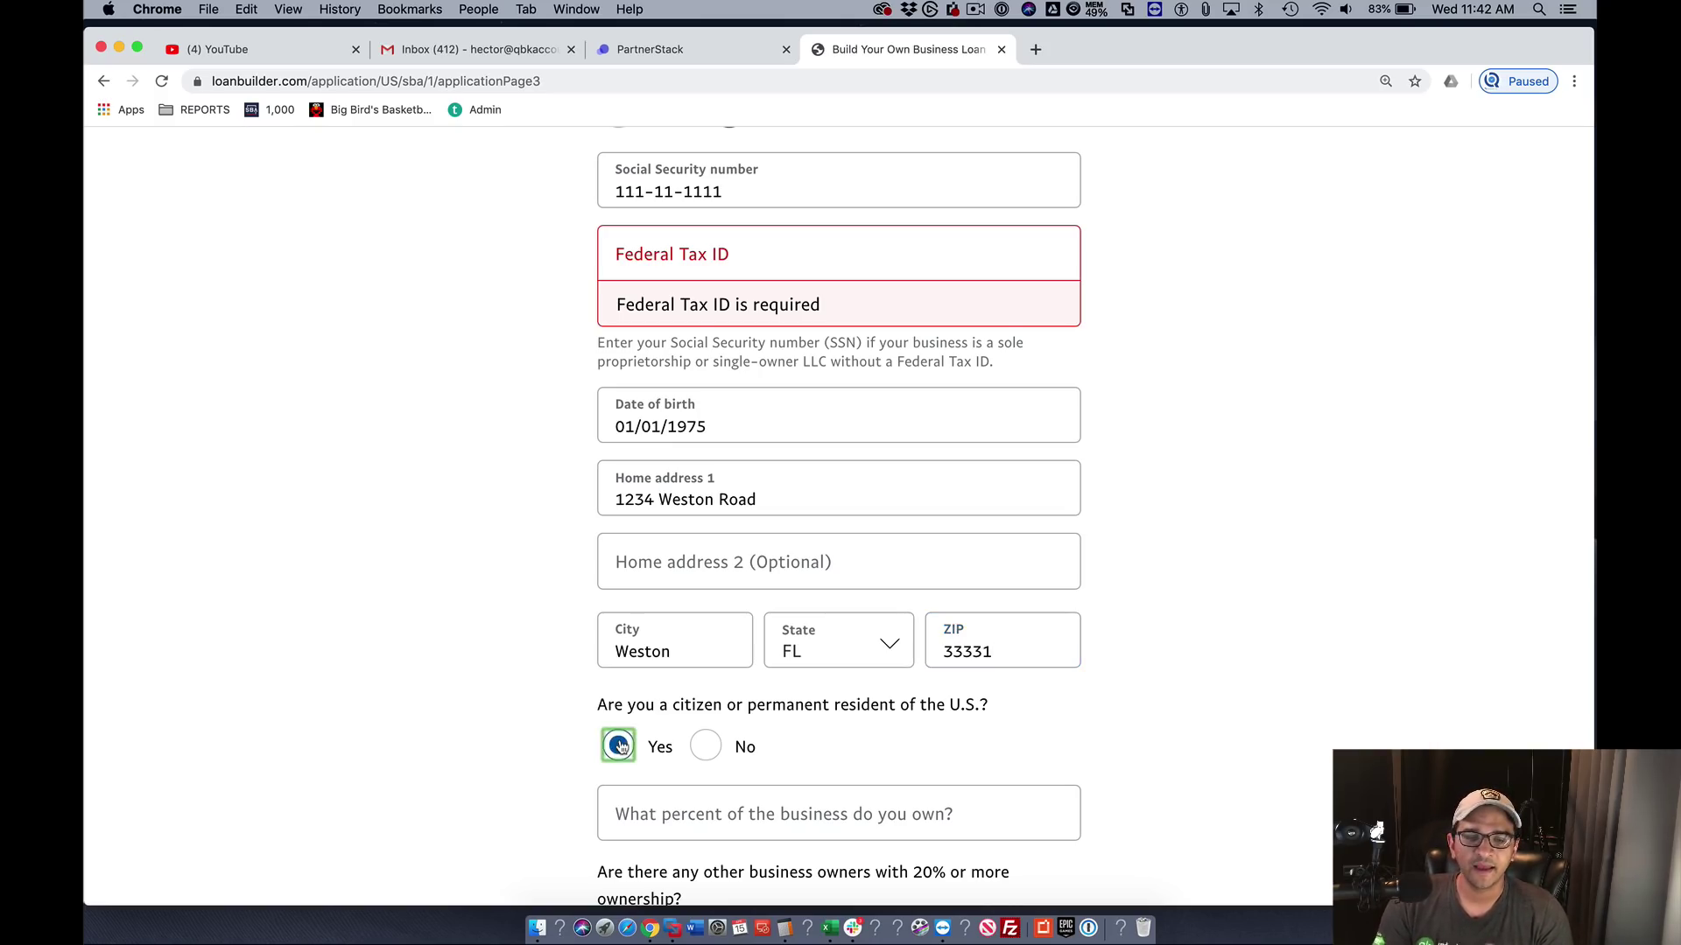
scroll(652, 736, down, 2)
- Set ownership to 100%, no other 20% owners, controlling manager Yes, and submit
click(623, 674)
text(100)
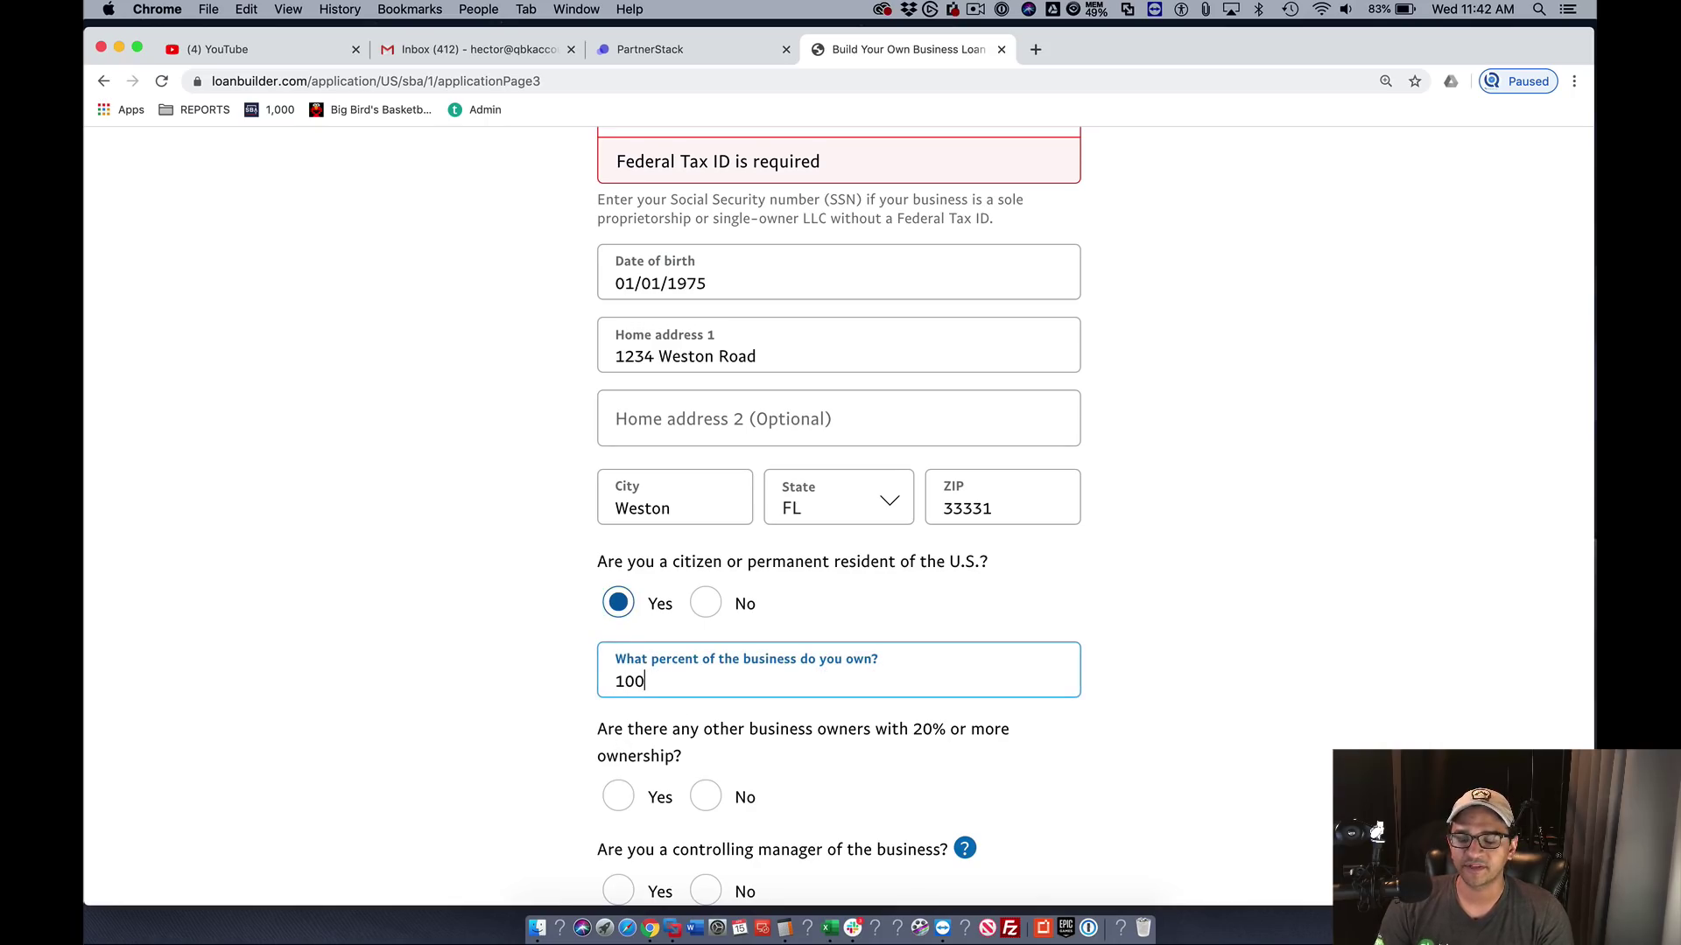
scroll(581, 645, down, 3)
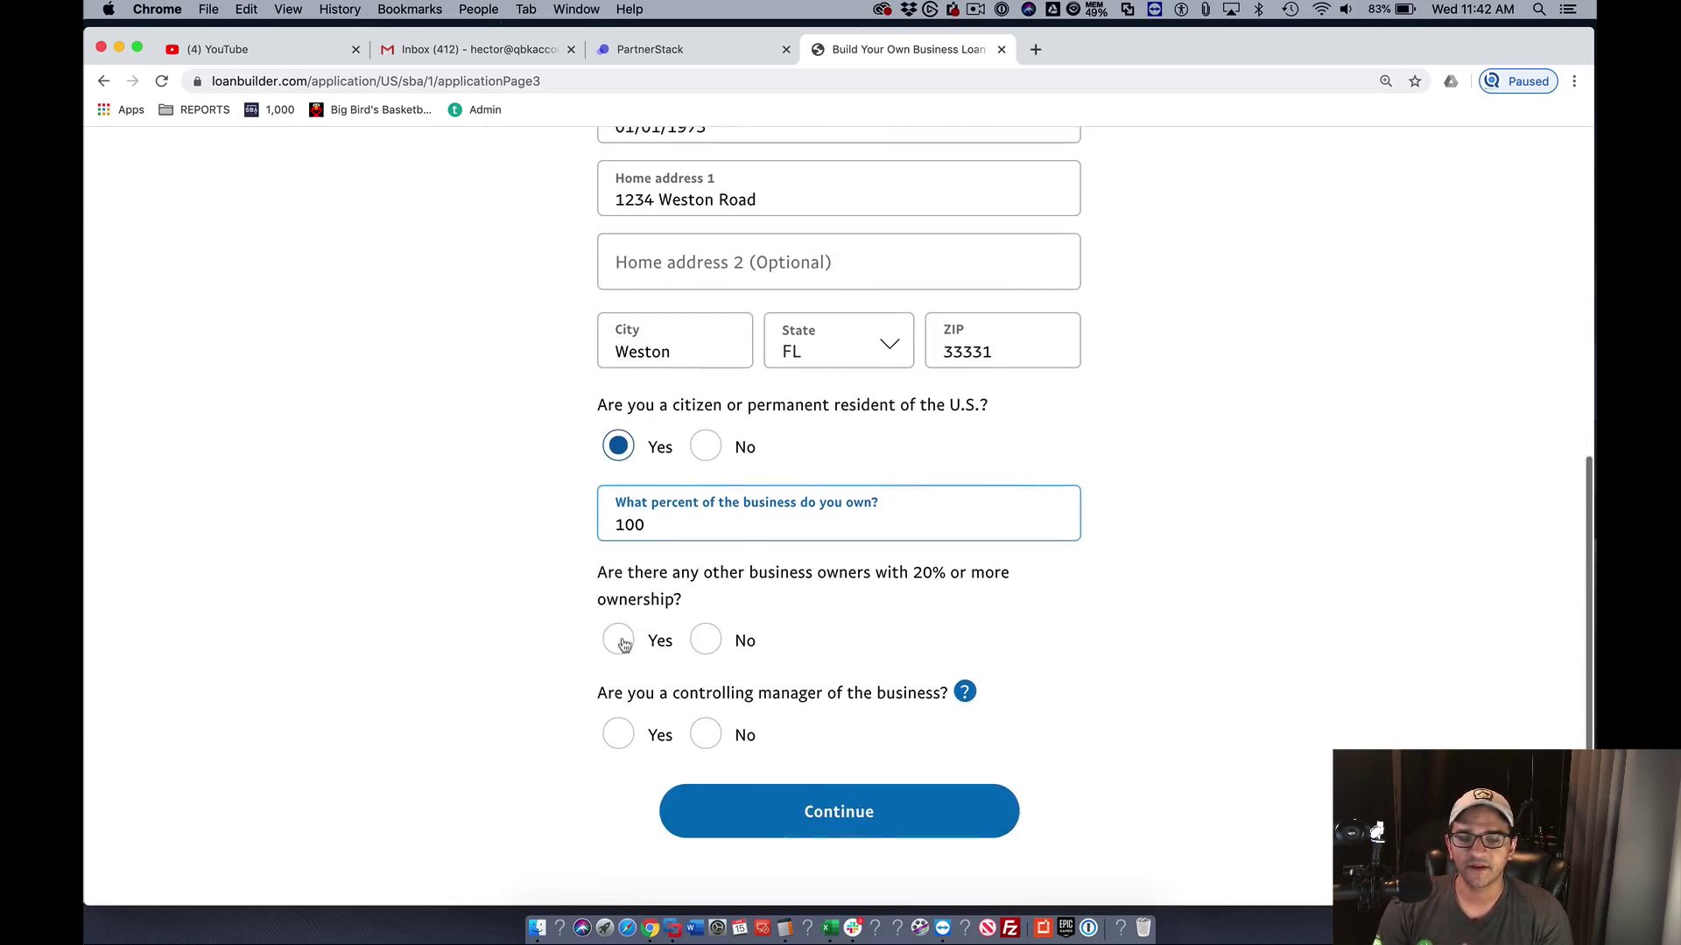
text(00)
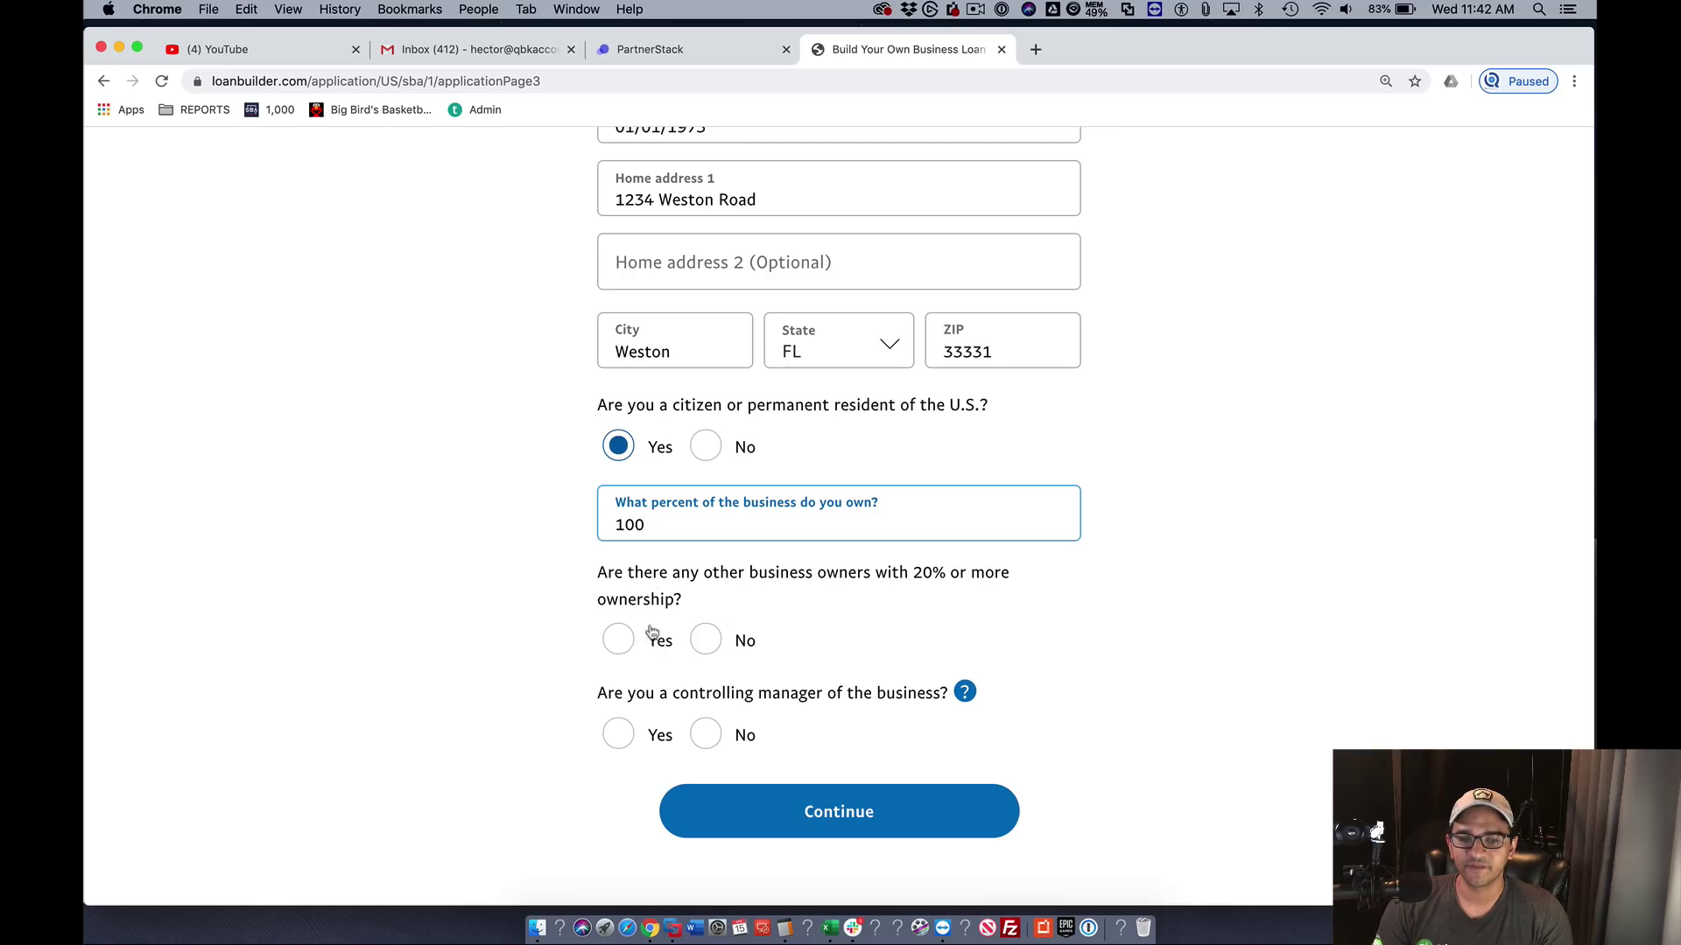
click(705, 640)
click(618, 744)
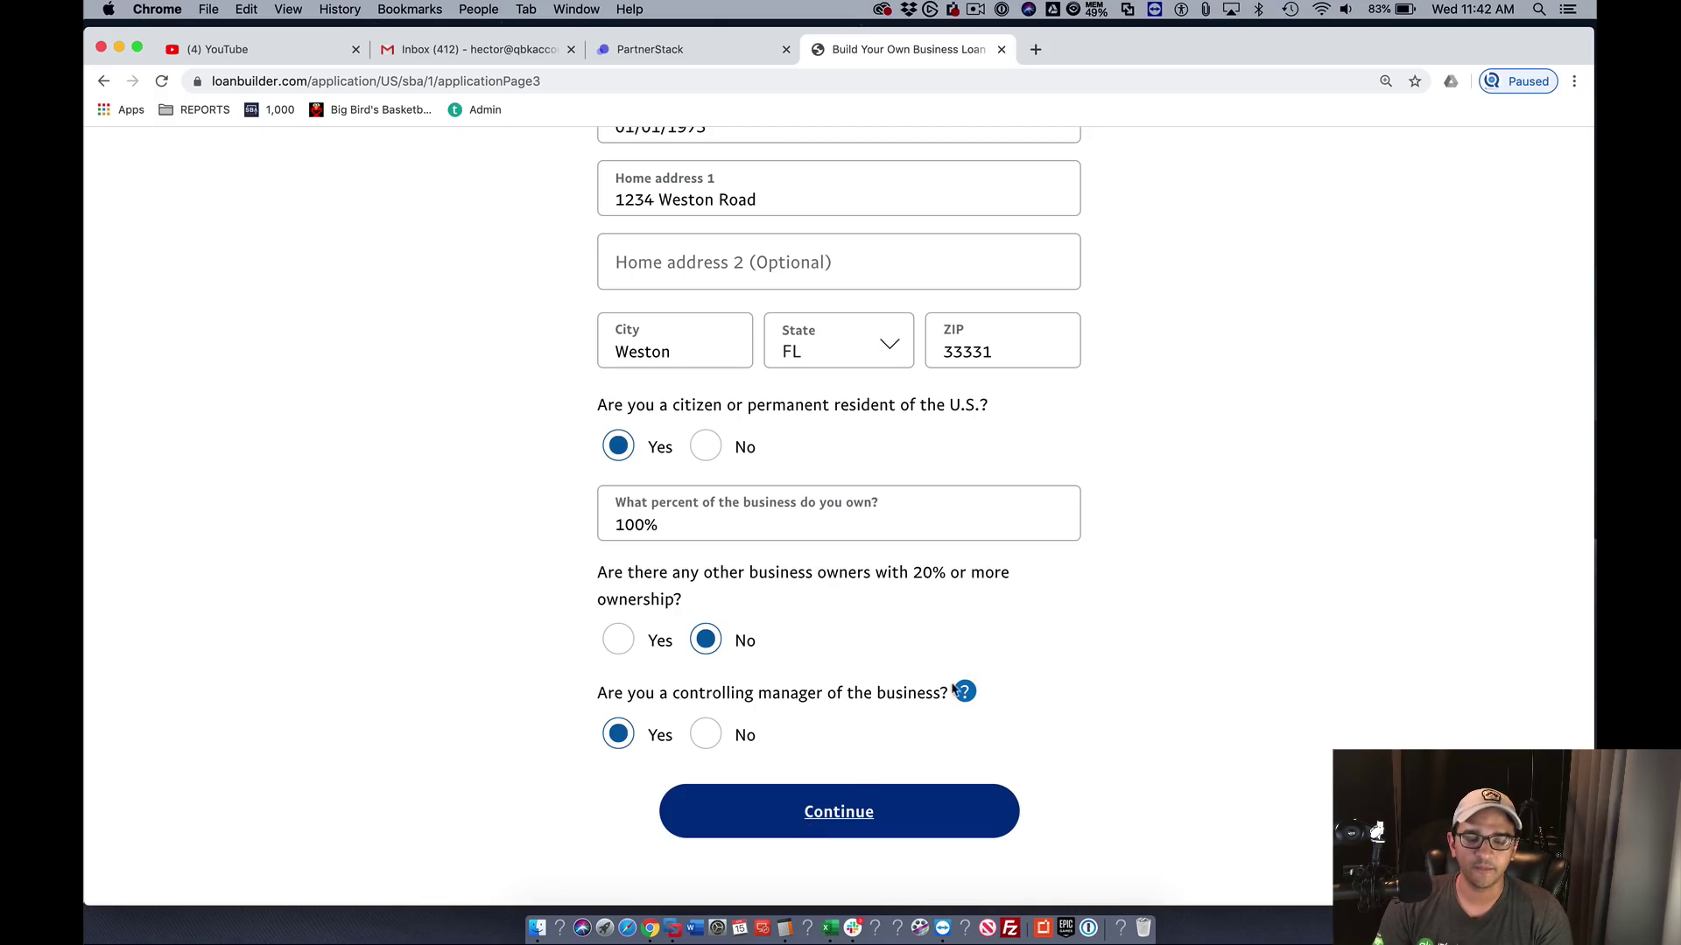
click(841, 811)
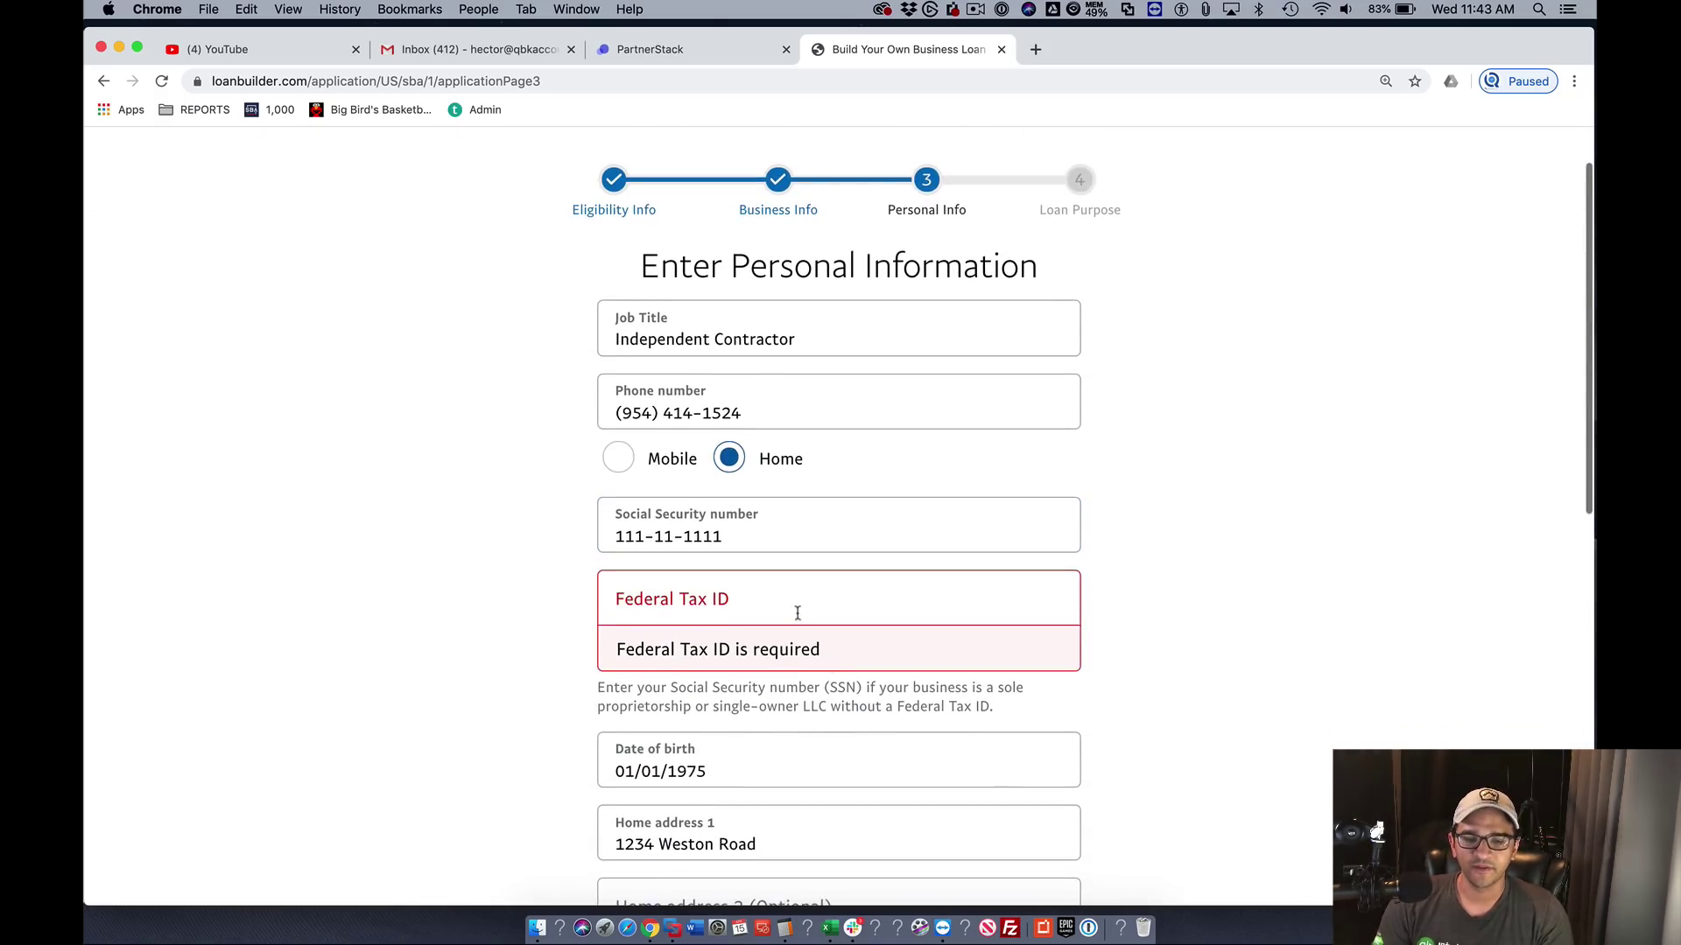
- Enter the required Federal Tax ID and continue to Enter Loan Details
click(770, 582)
text(11)
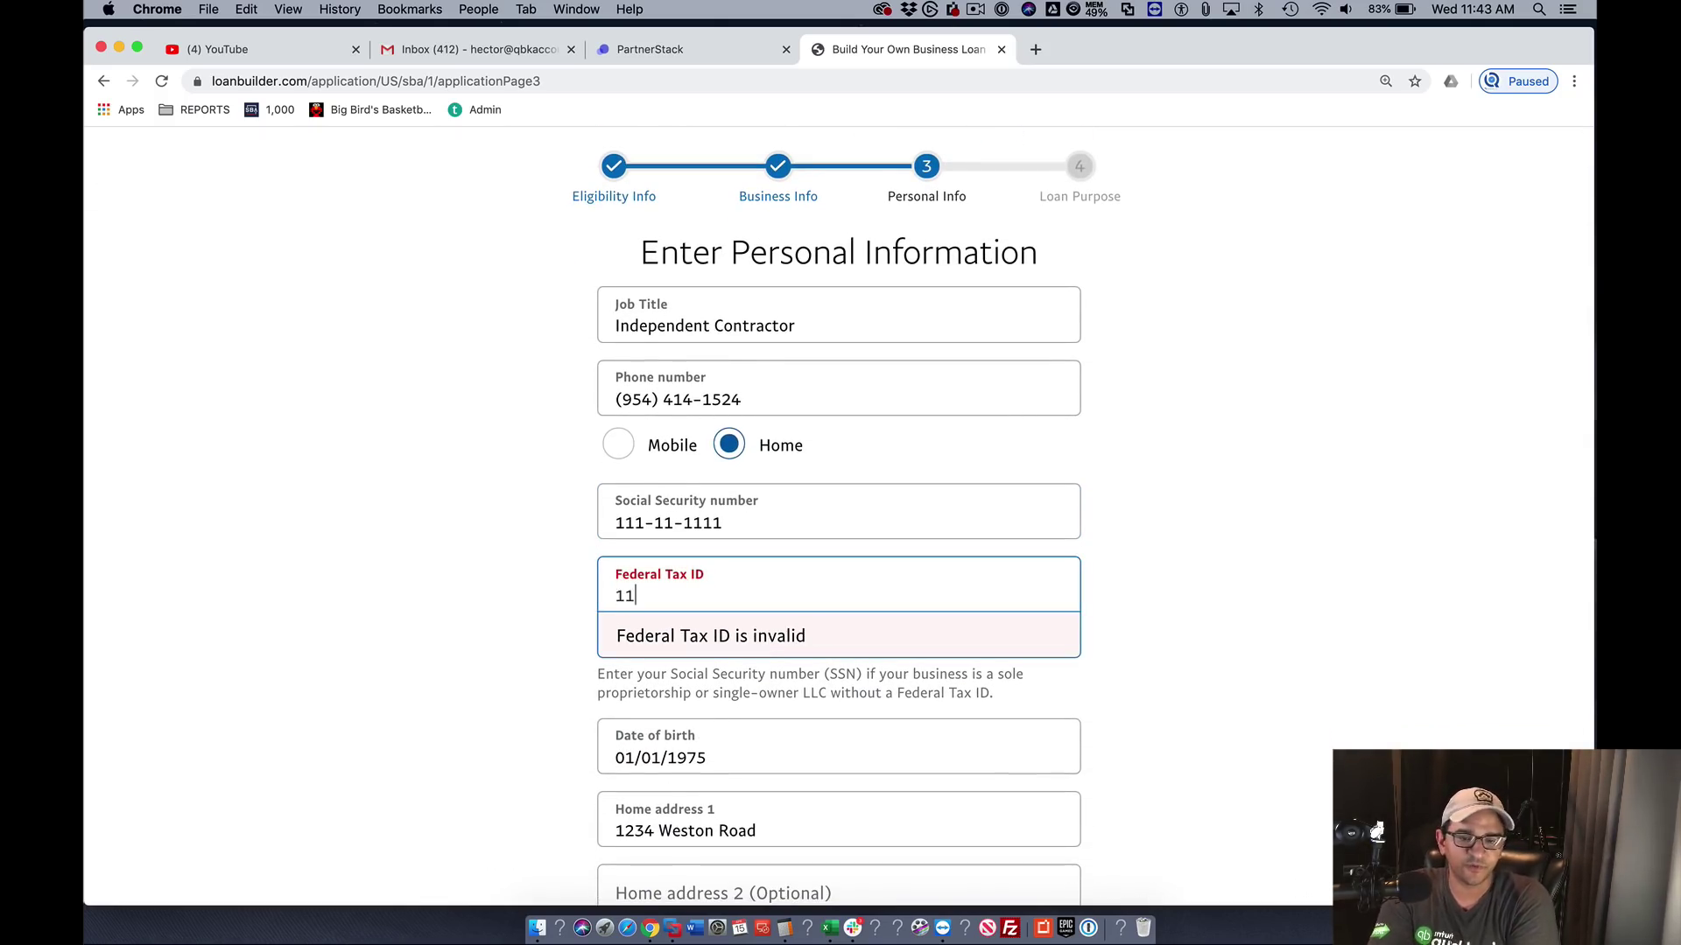
text(-1111111)
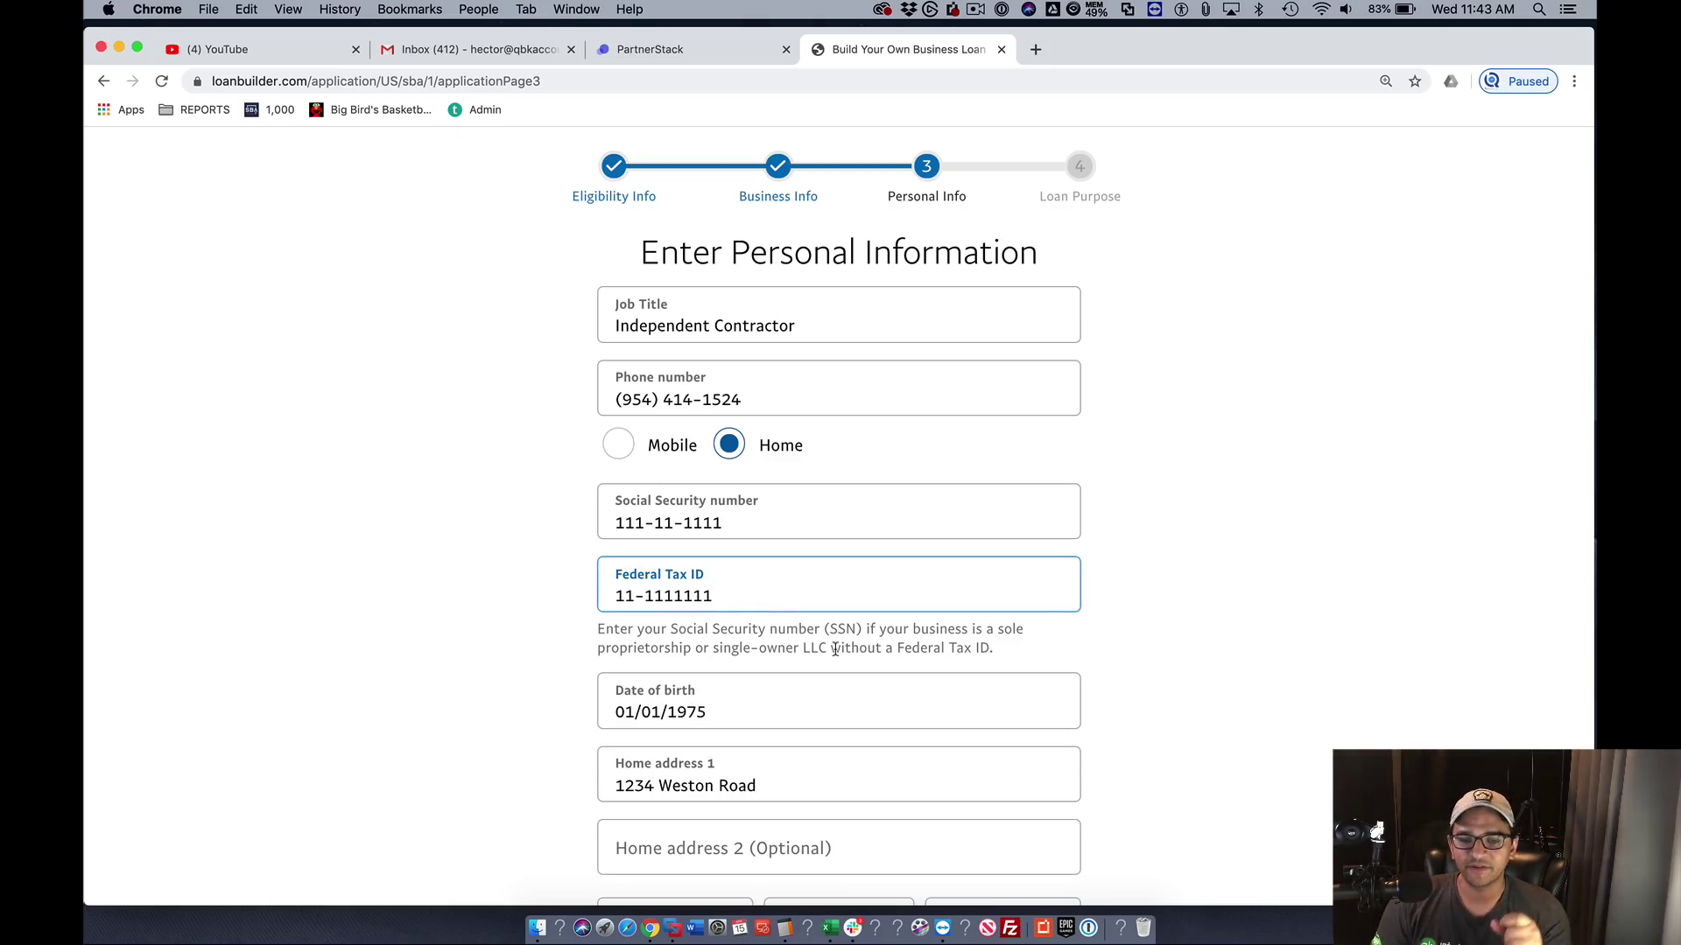
scroll(835, 650, down, 10)
click(813, 591)
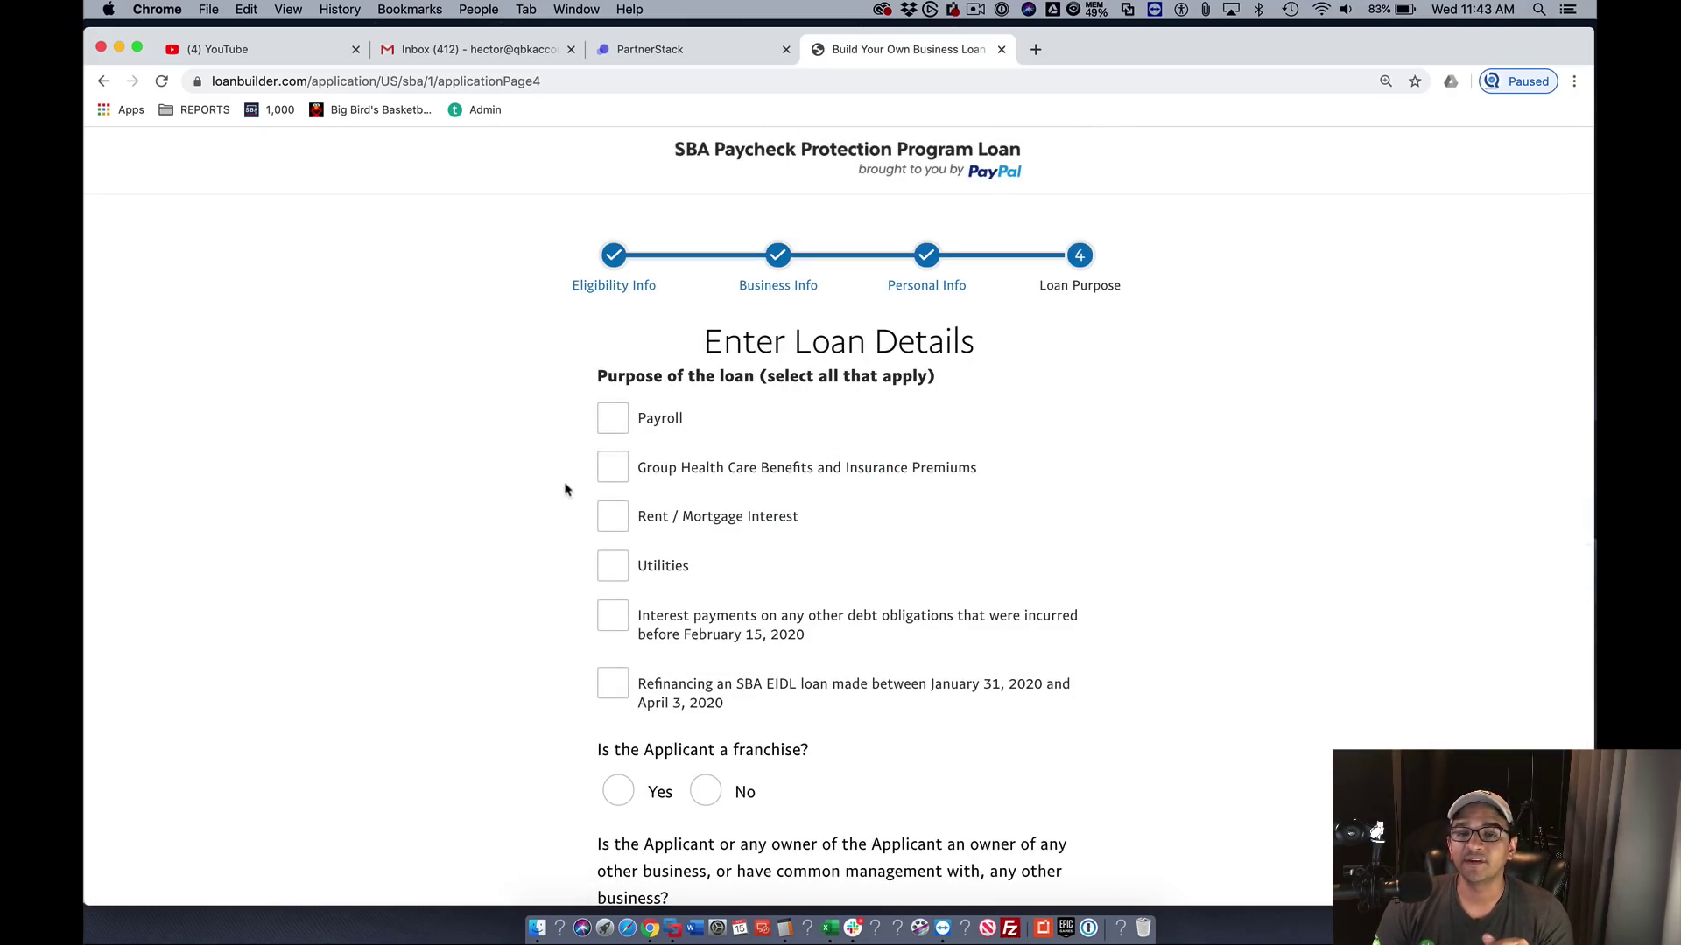
- Check Payroll as loan purpose; answer No on franchise, owning other businesses, and SBA EIDL
click(615, 422)
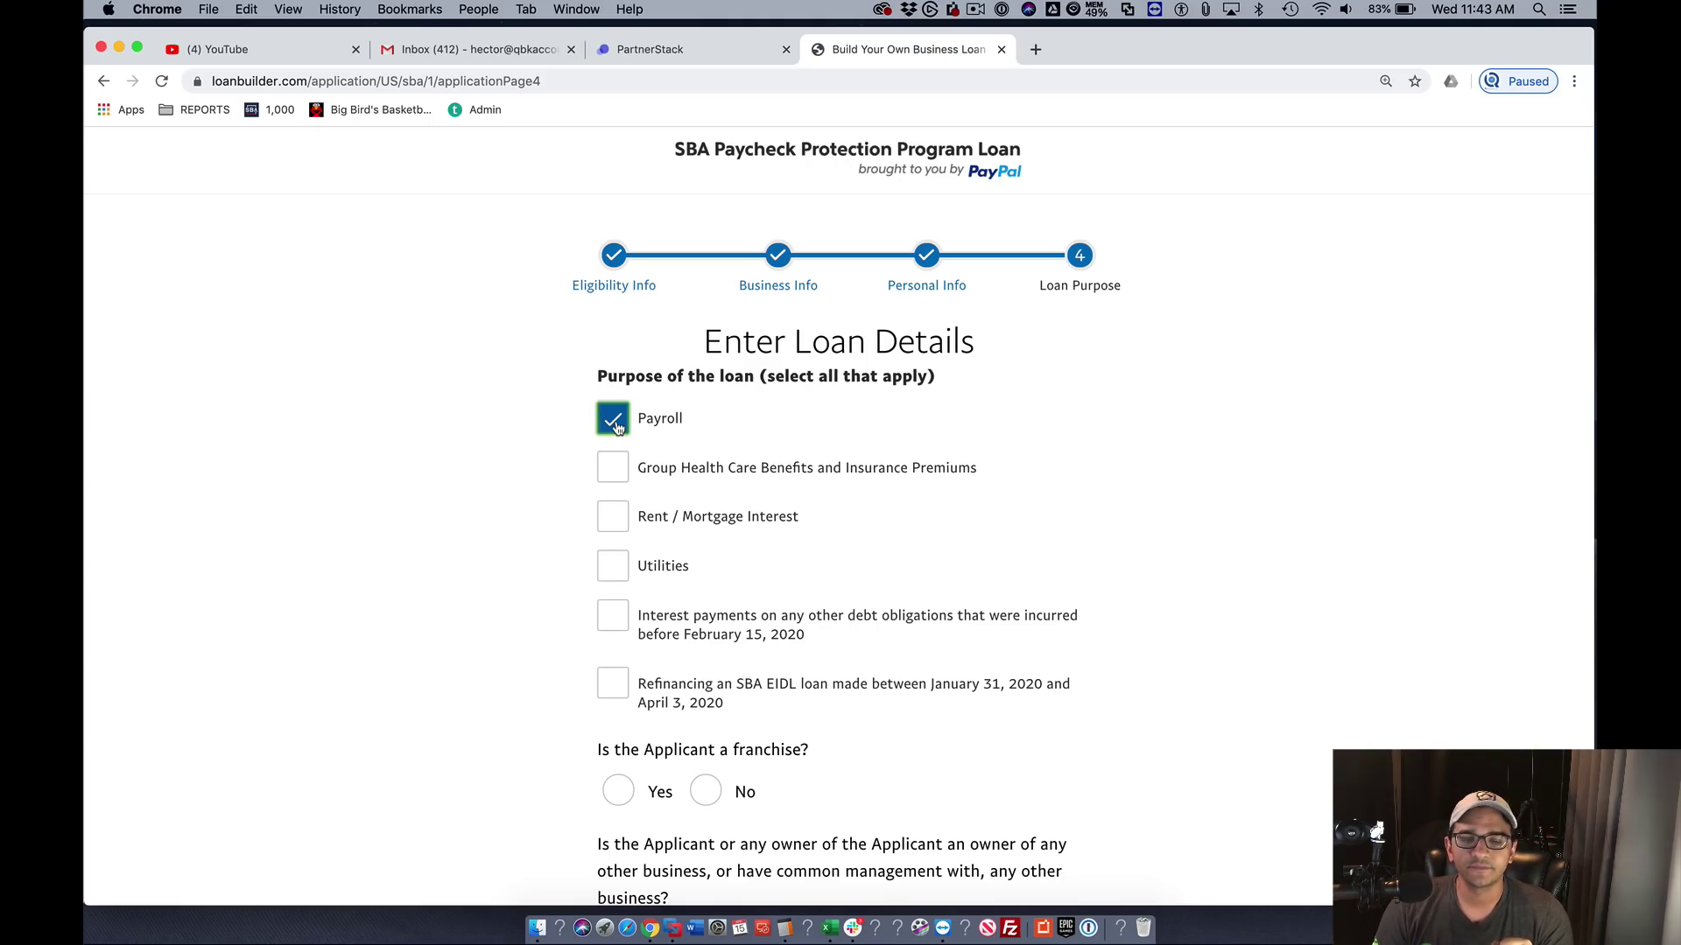
scroll(776, 594, down, 5)
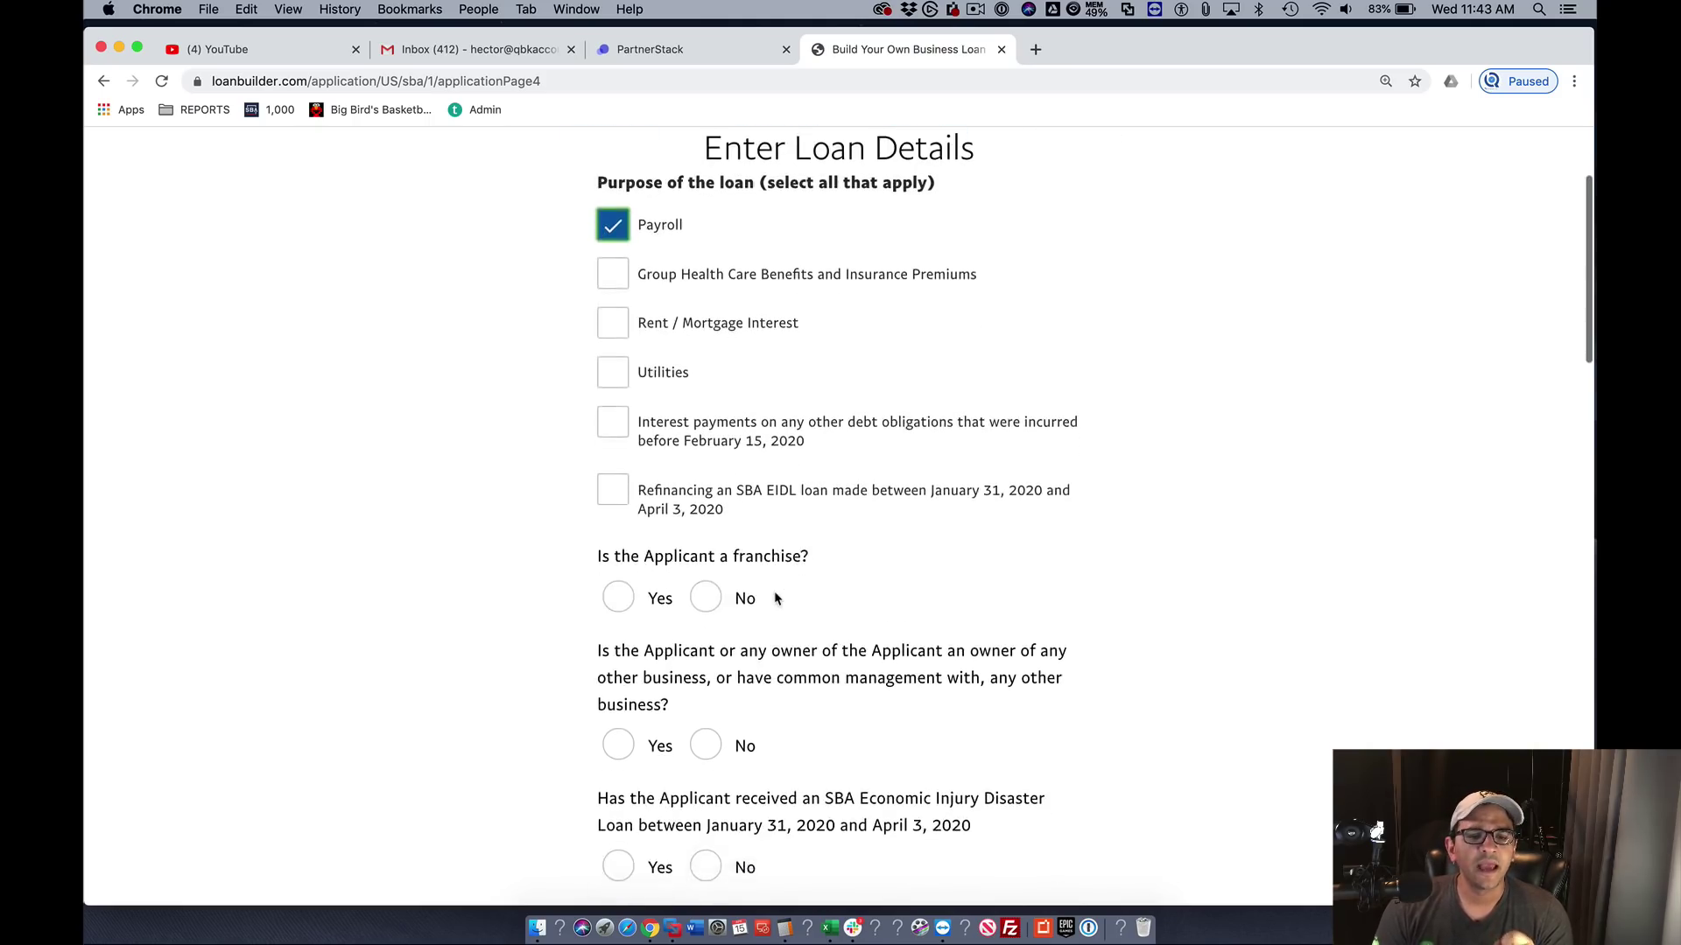
click(733, 593)
scroll(844, 687, down, 3)
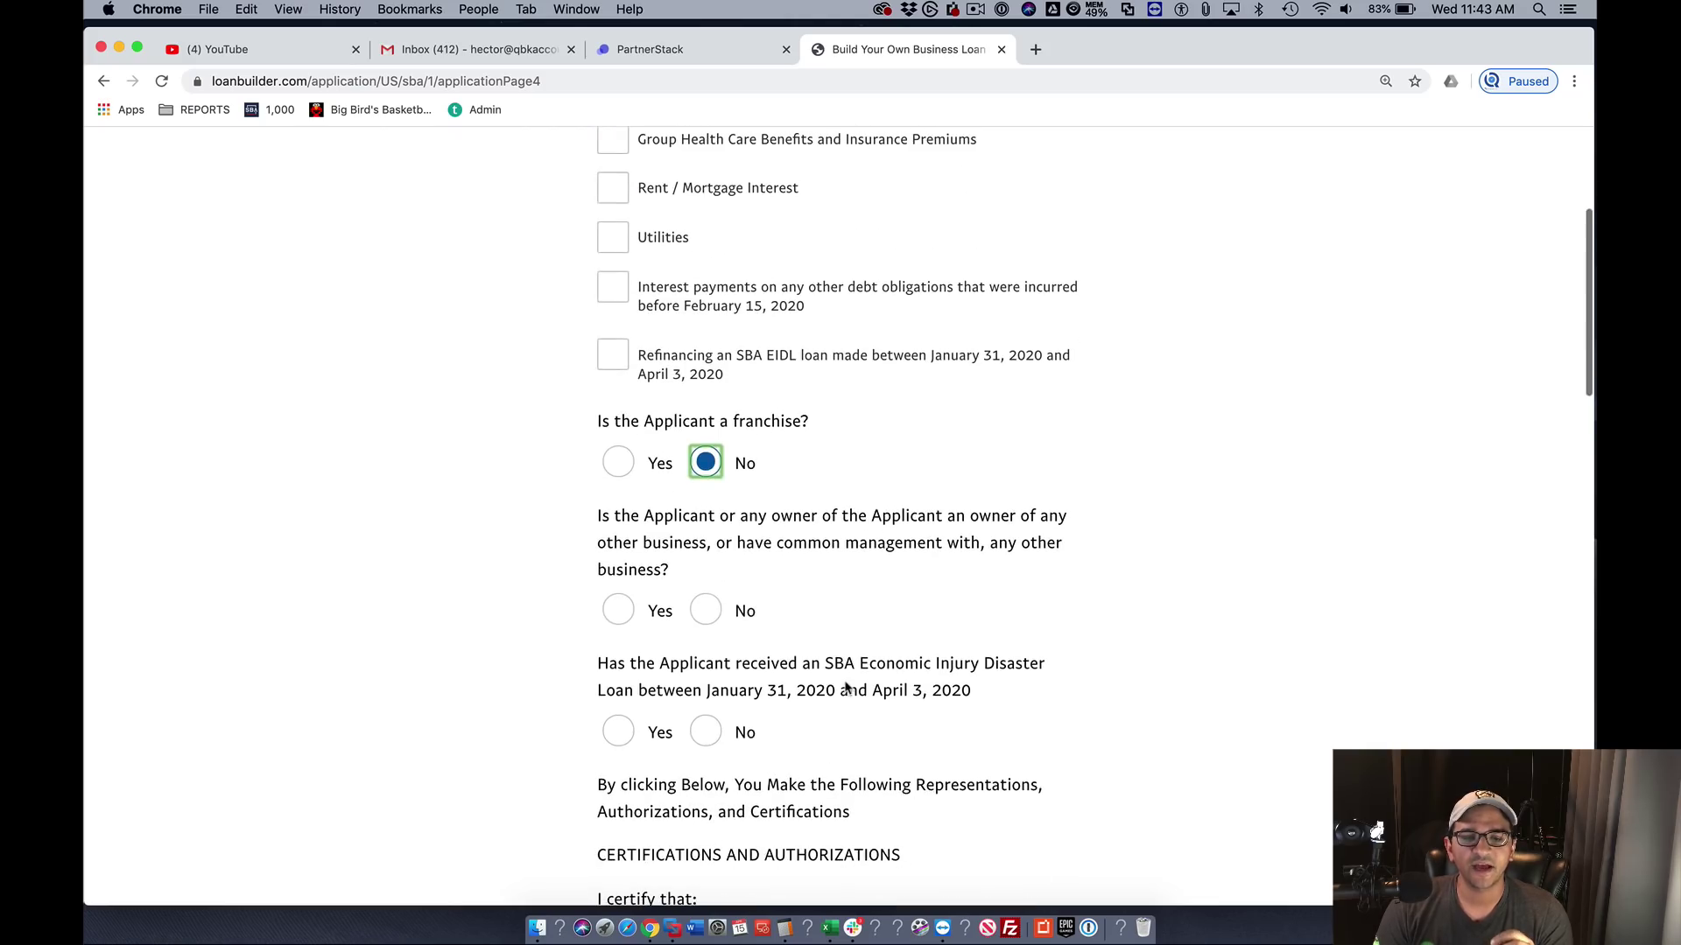
click(710, 612)
scroll(711, 613, down, 3)
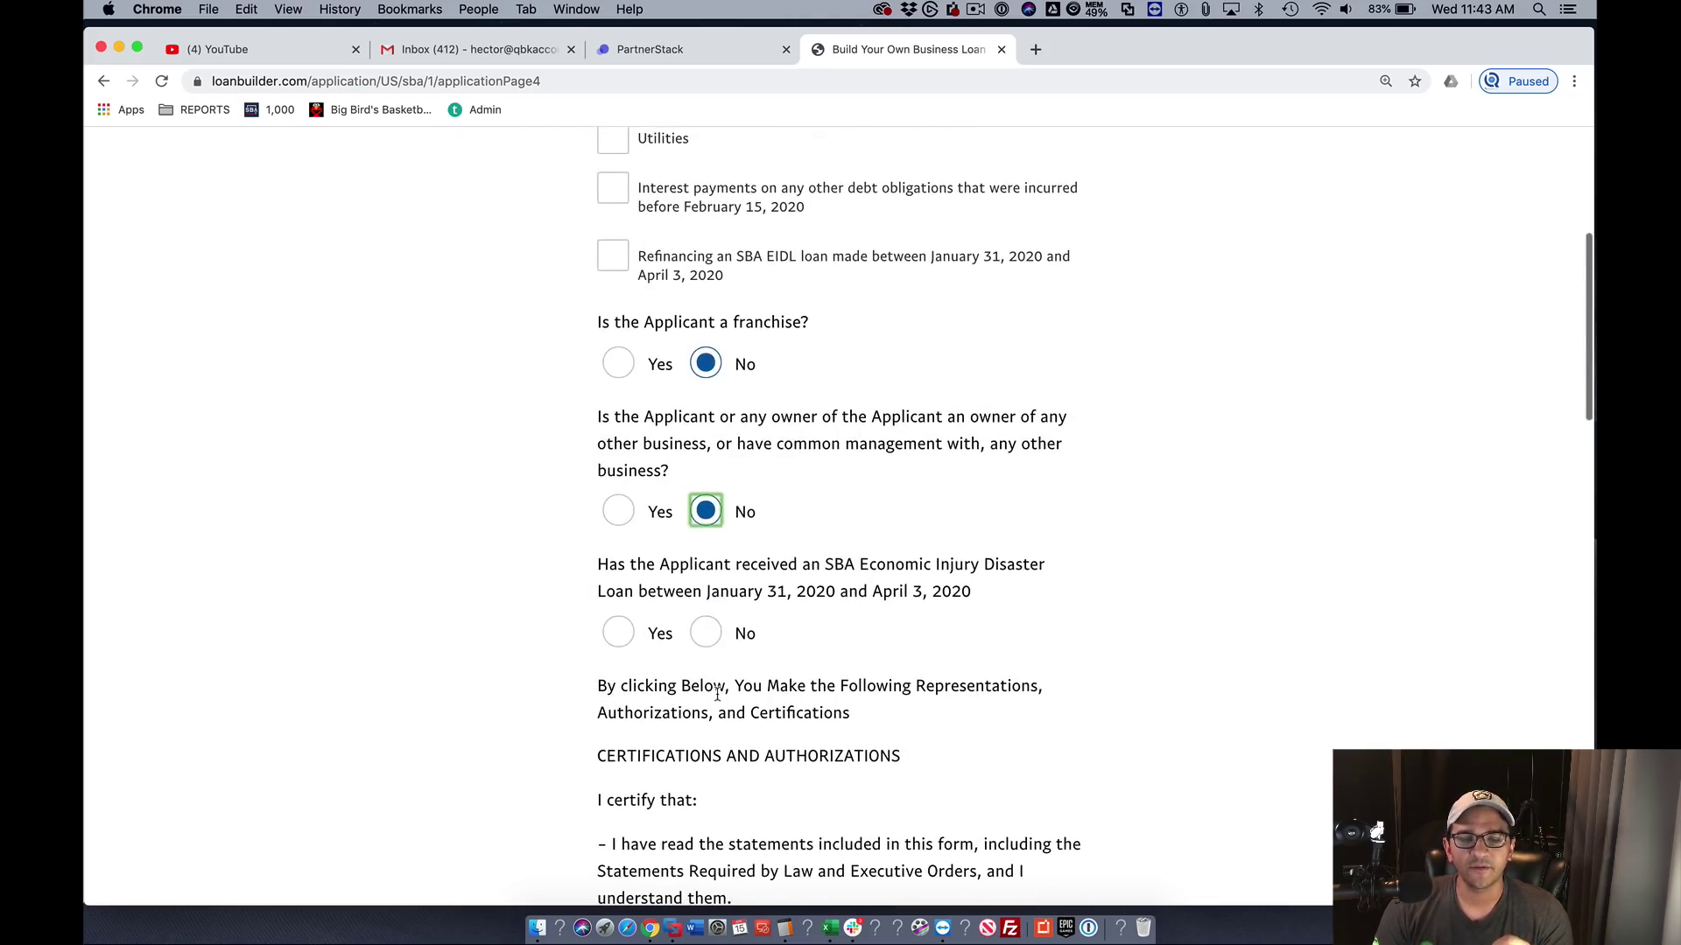
click(707, 633)
scroll(823, 682, down, 7)
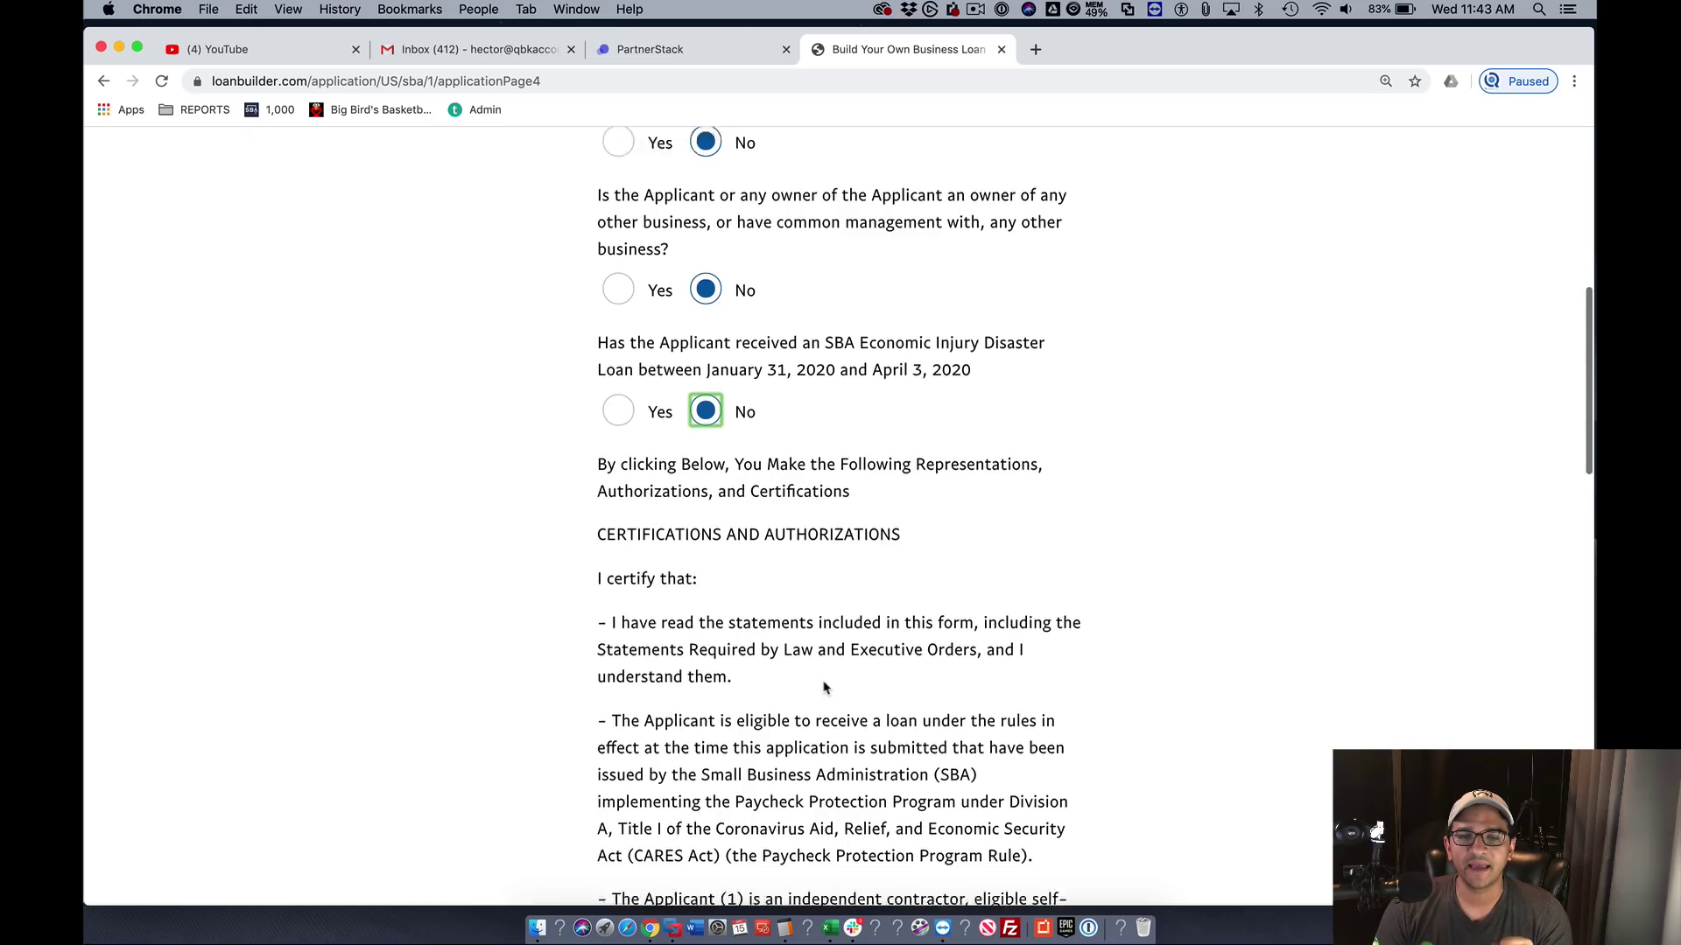
- Agree to electronic legal disclosures and credit-check authorization, then submit the PPP loan application
scroll(747, 610, down, 3)
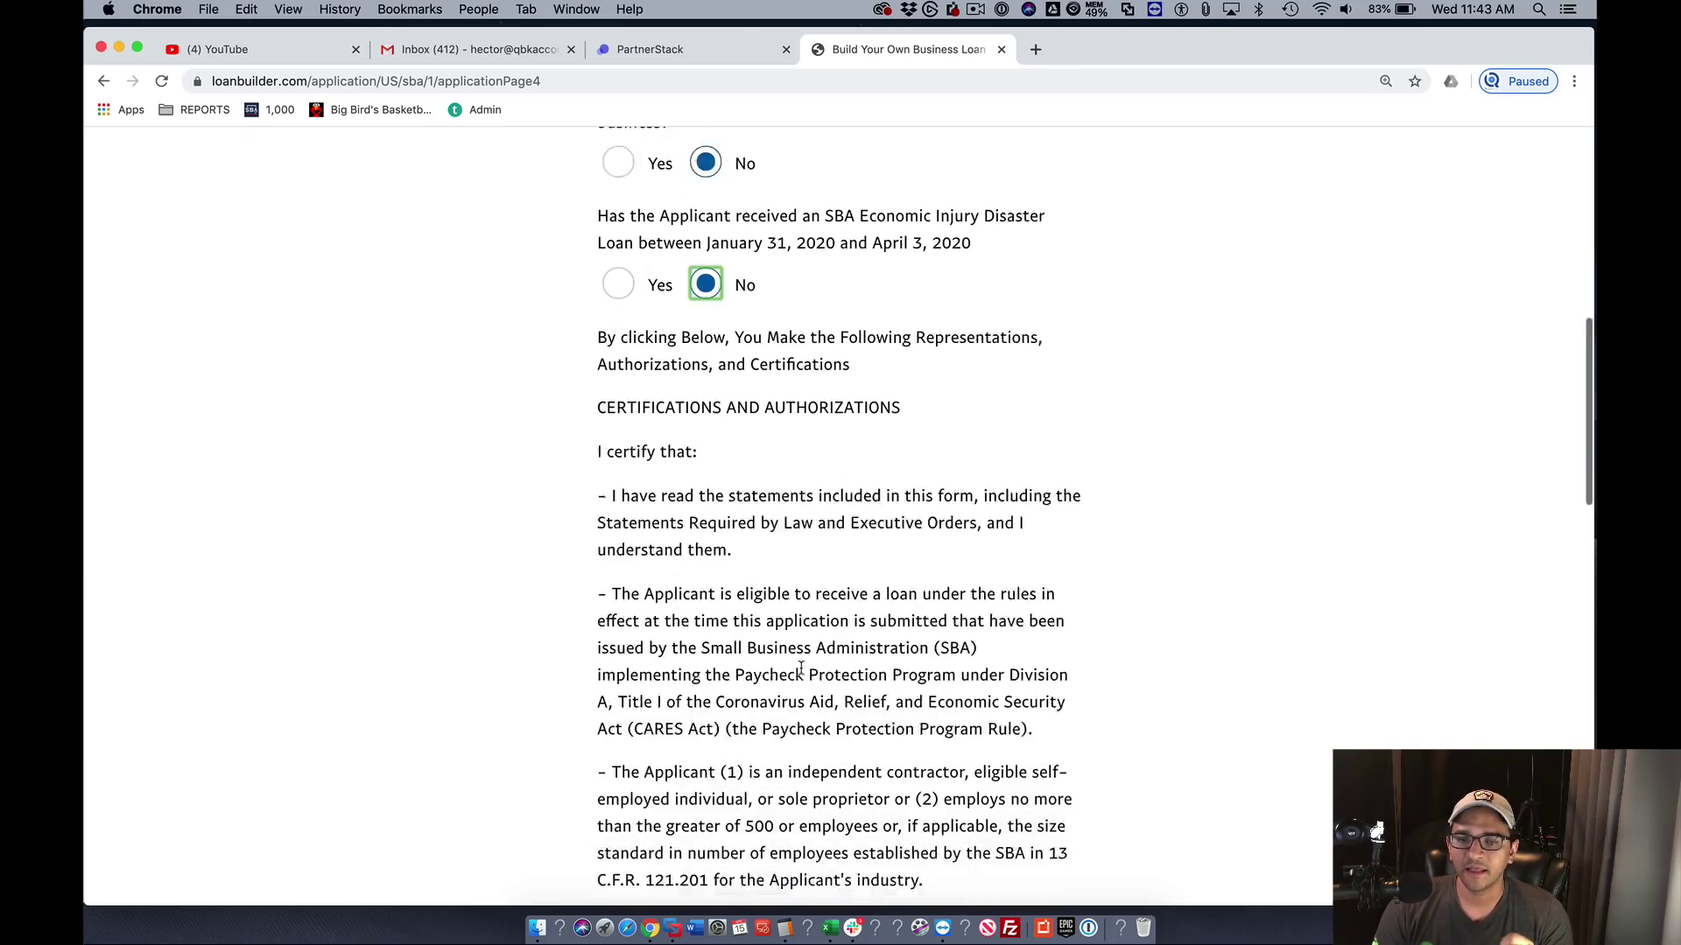
scroll(731, 618, down, 5)
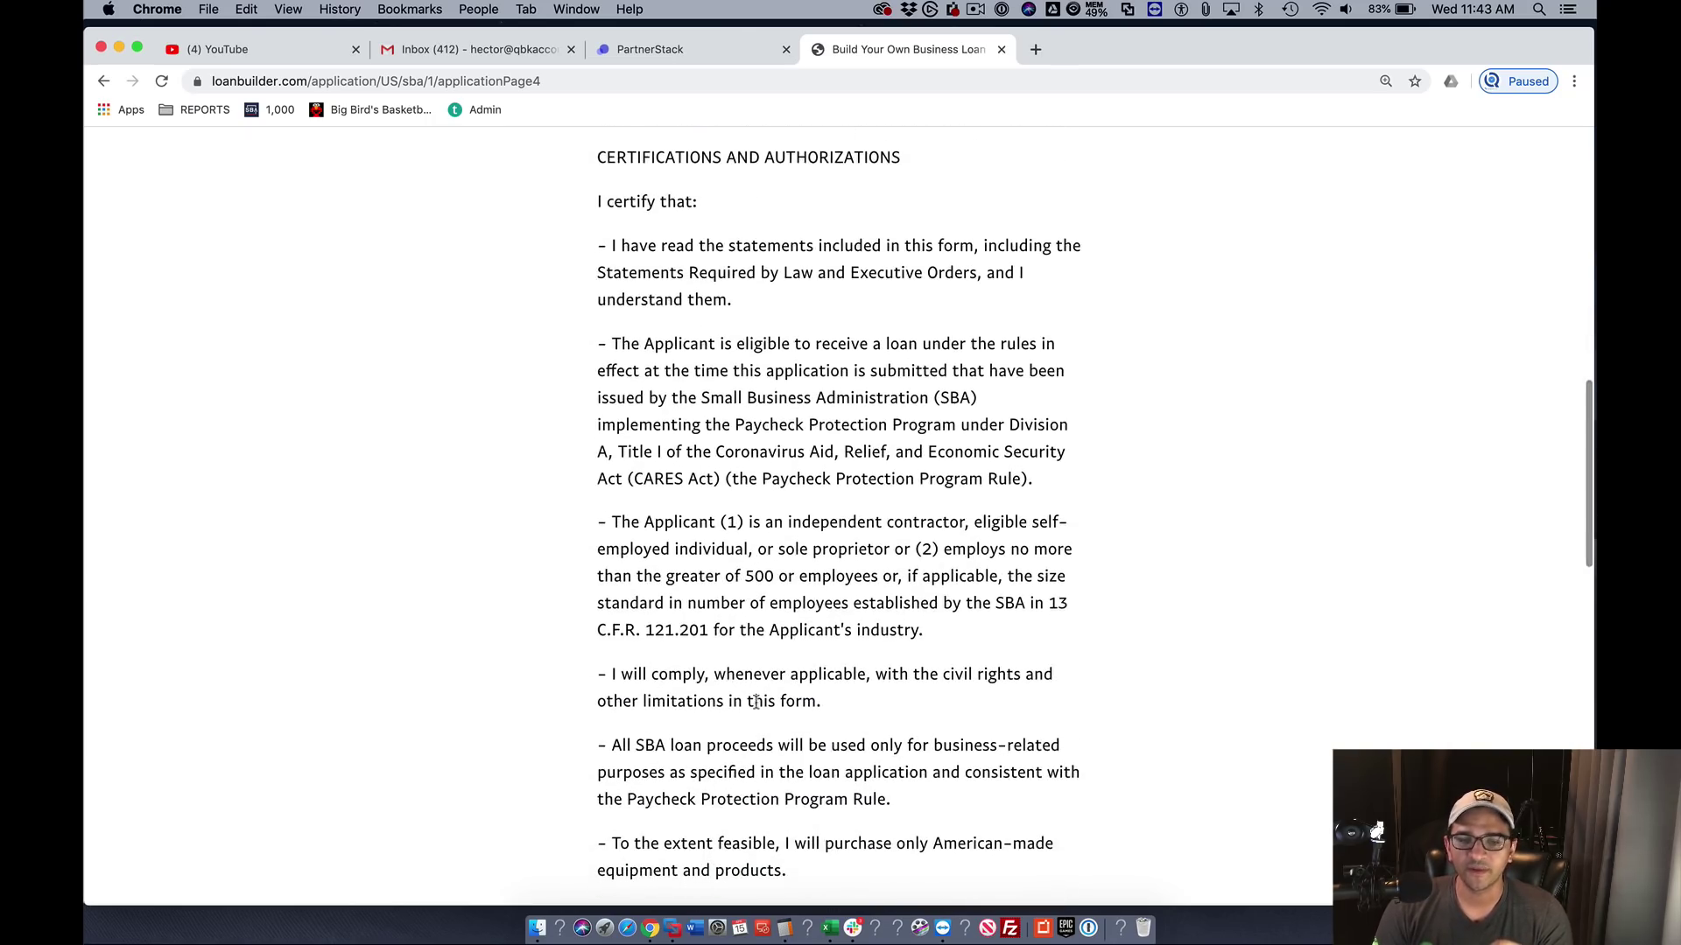
scroll(746, 678, down, 5)
scroll(759, 658, down, 3)
scroll(759, 658, down, 9)
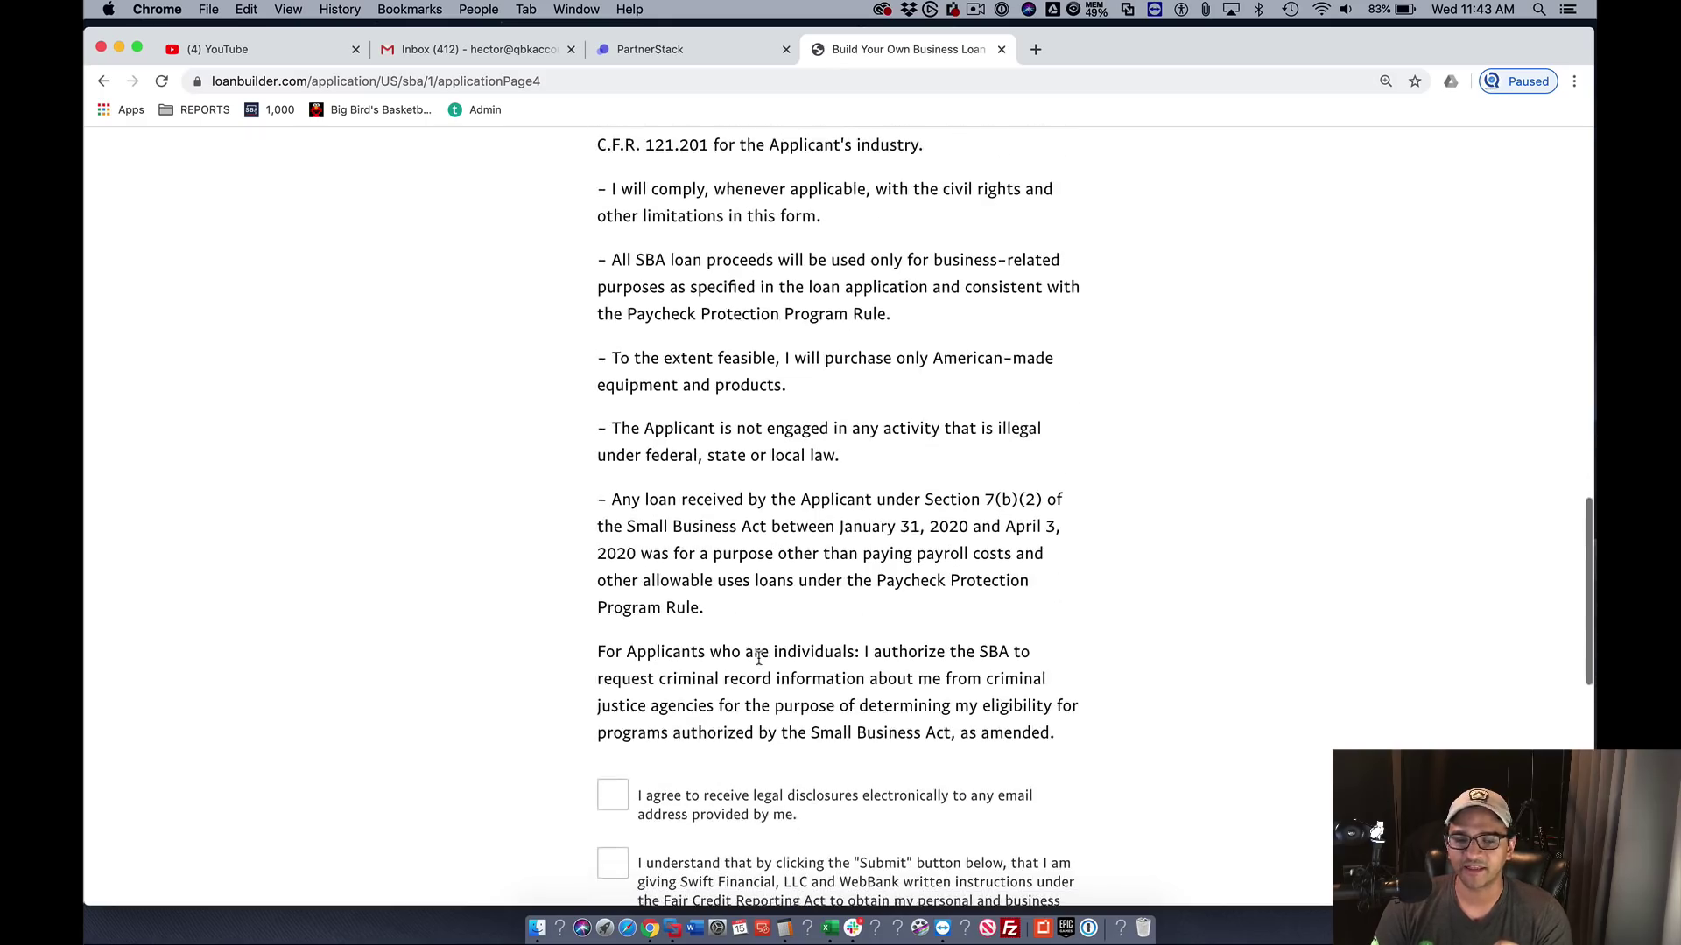
click(616, 604)
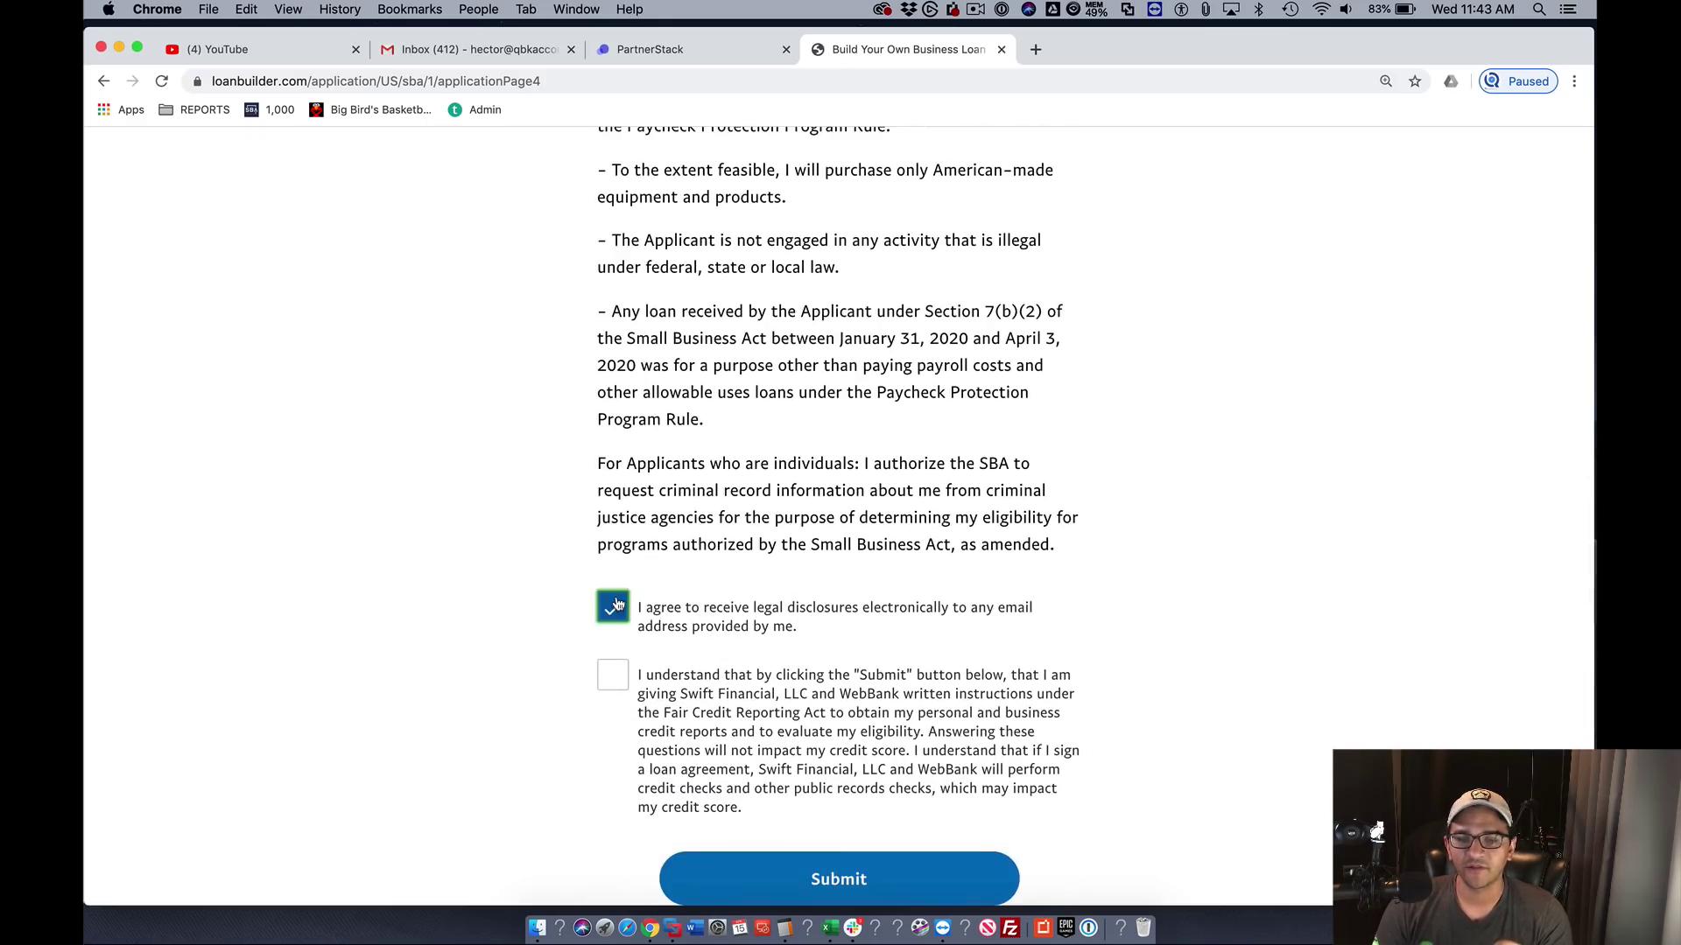
click(615, 675)
scroll(927, 693, down, 1)
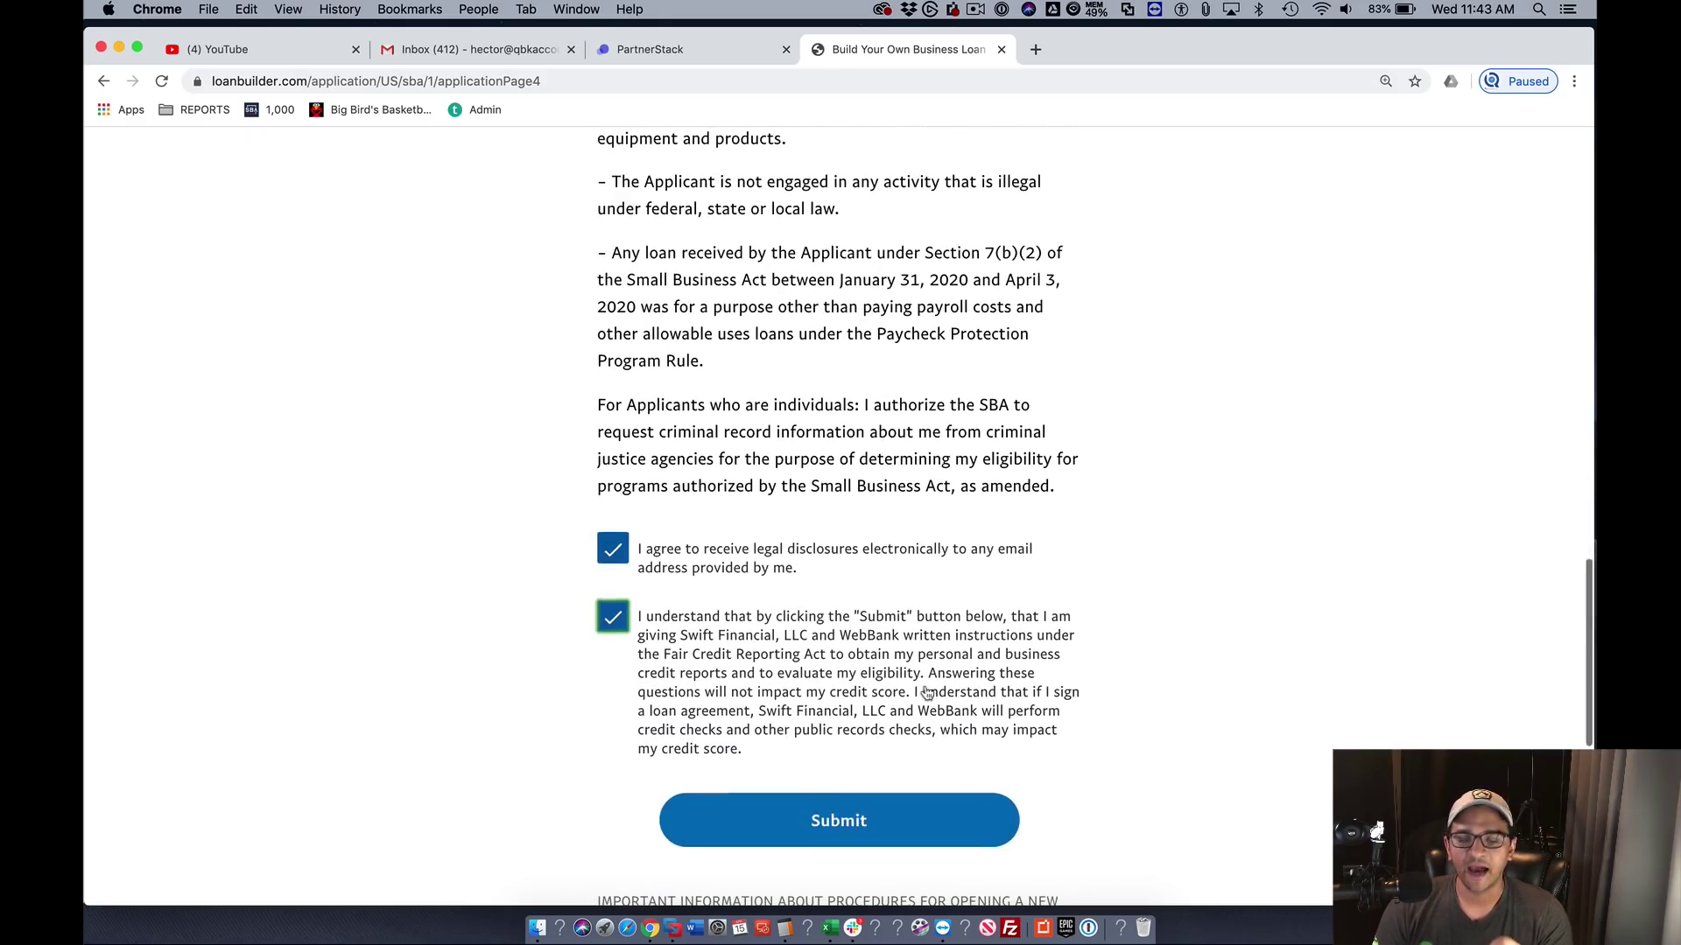
click(861, 831)
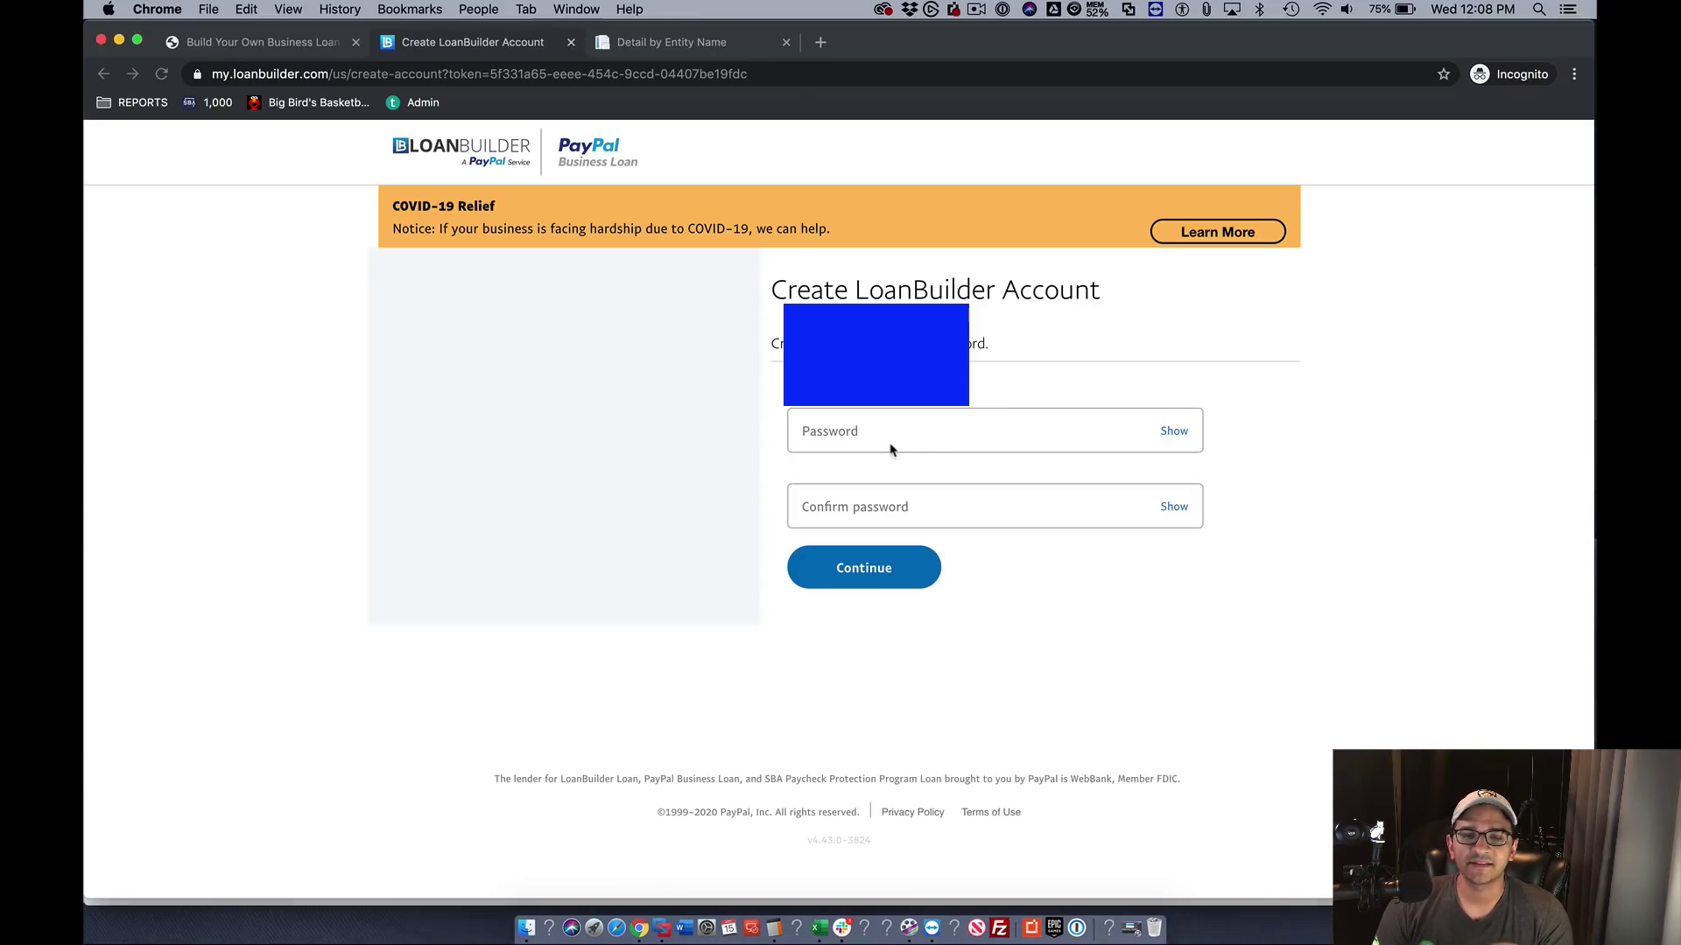
- Create the LoanBuilder account by entering the new password in both the Password and Confirm password fields
click(858, 433)
text(••)
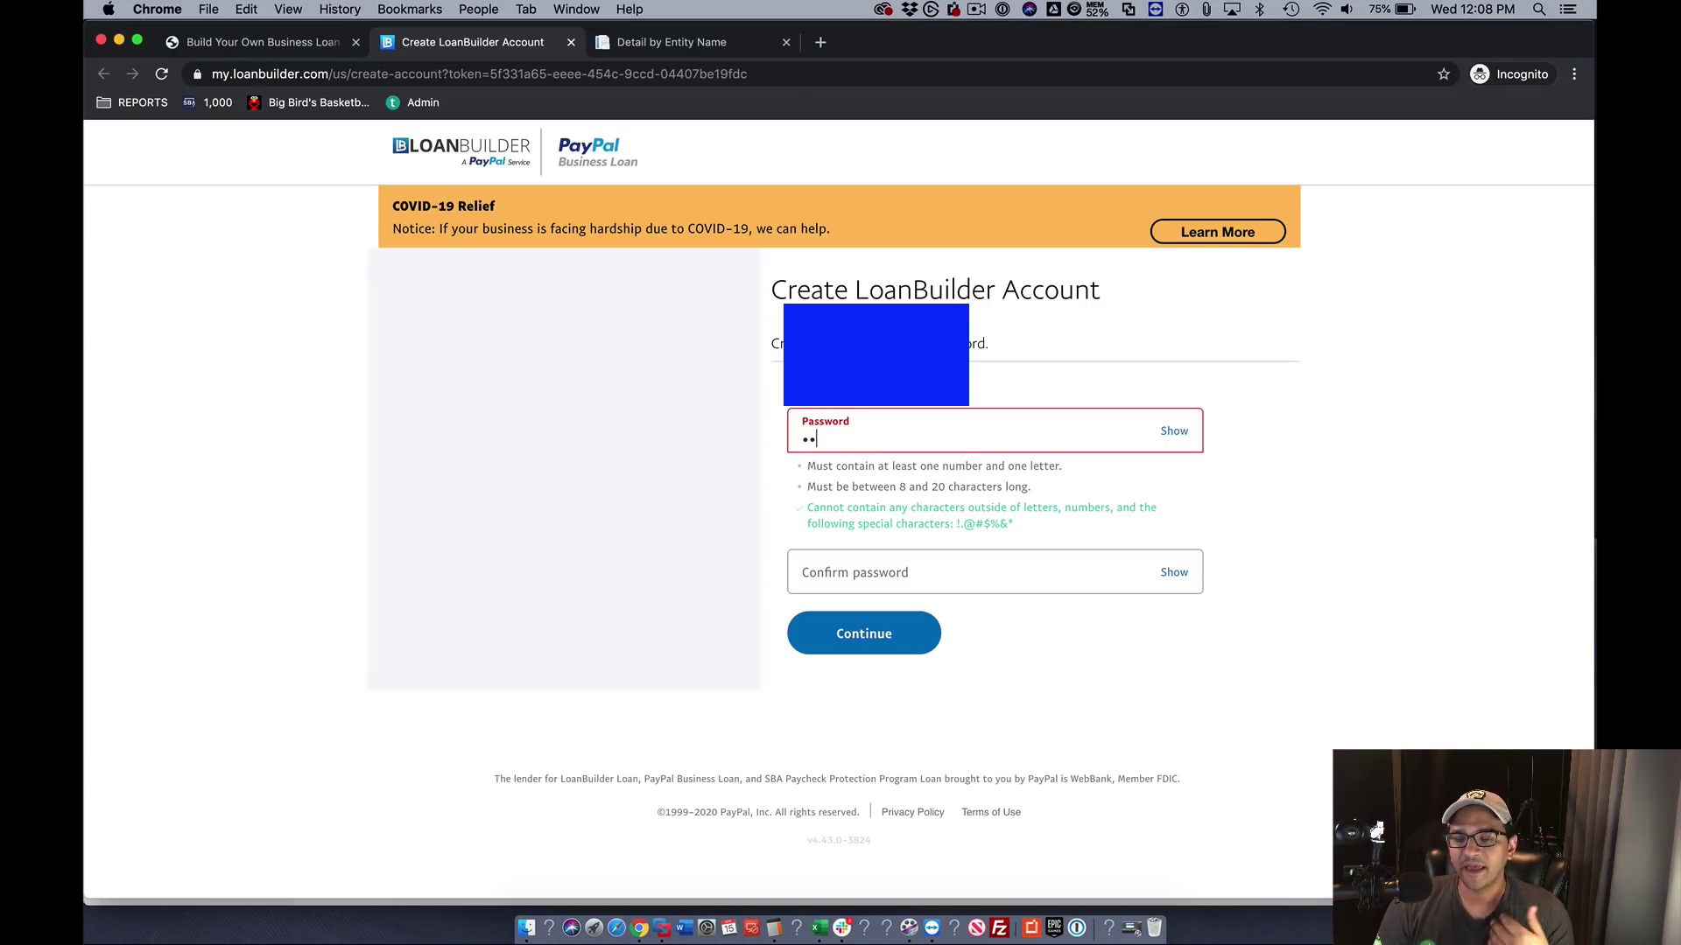
text(••••••)
key(Tab)
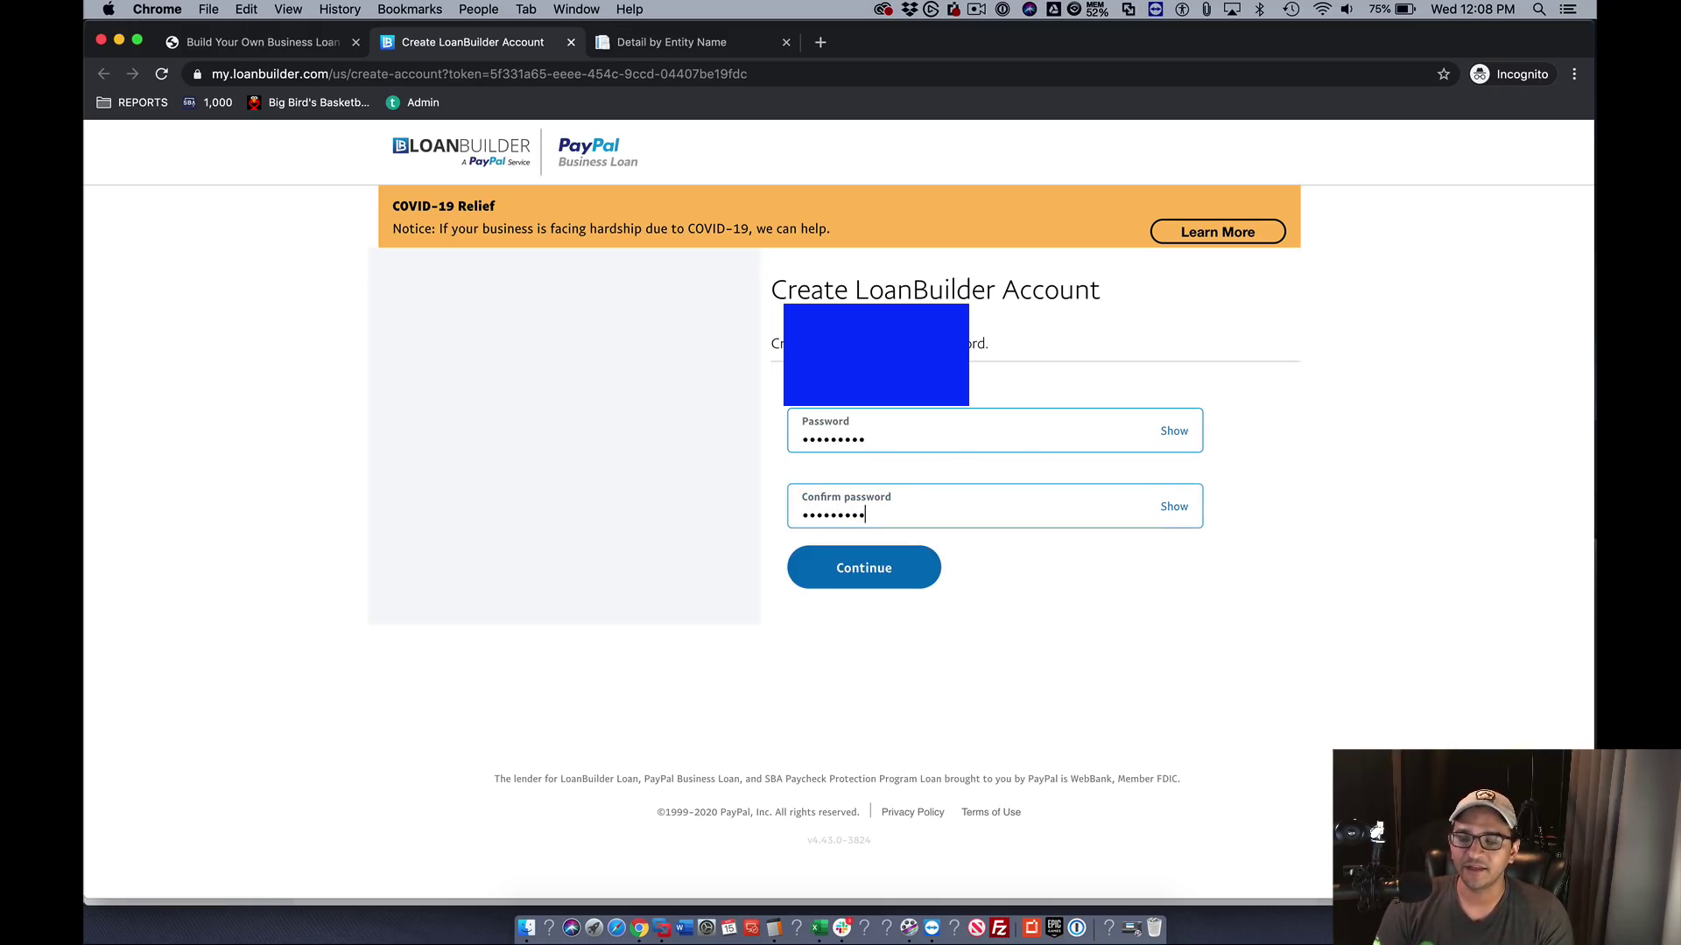
click(915, 567)
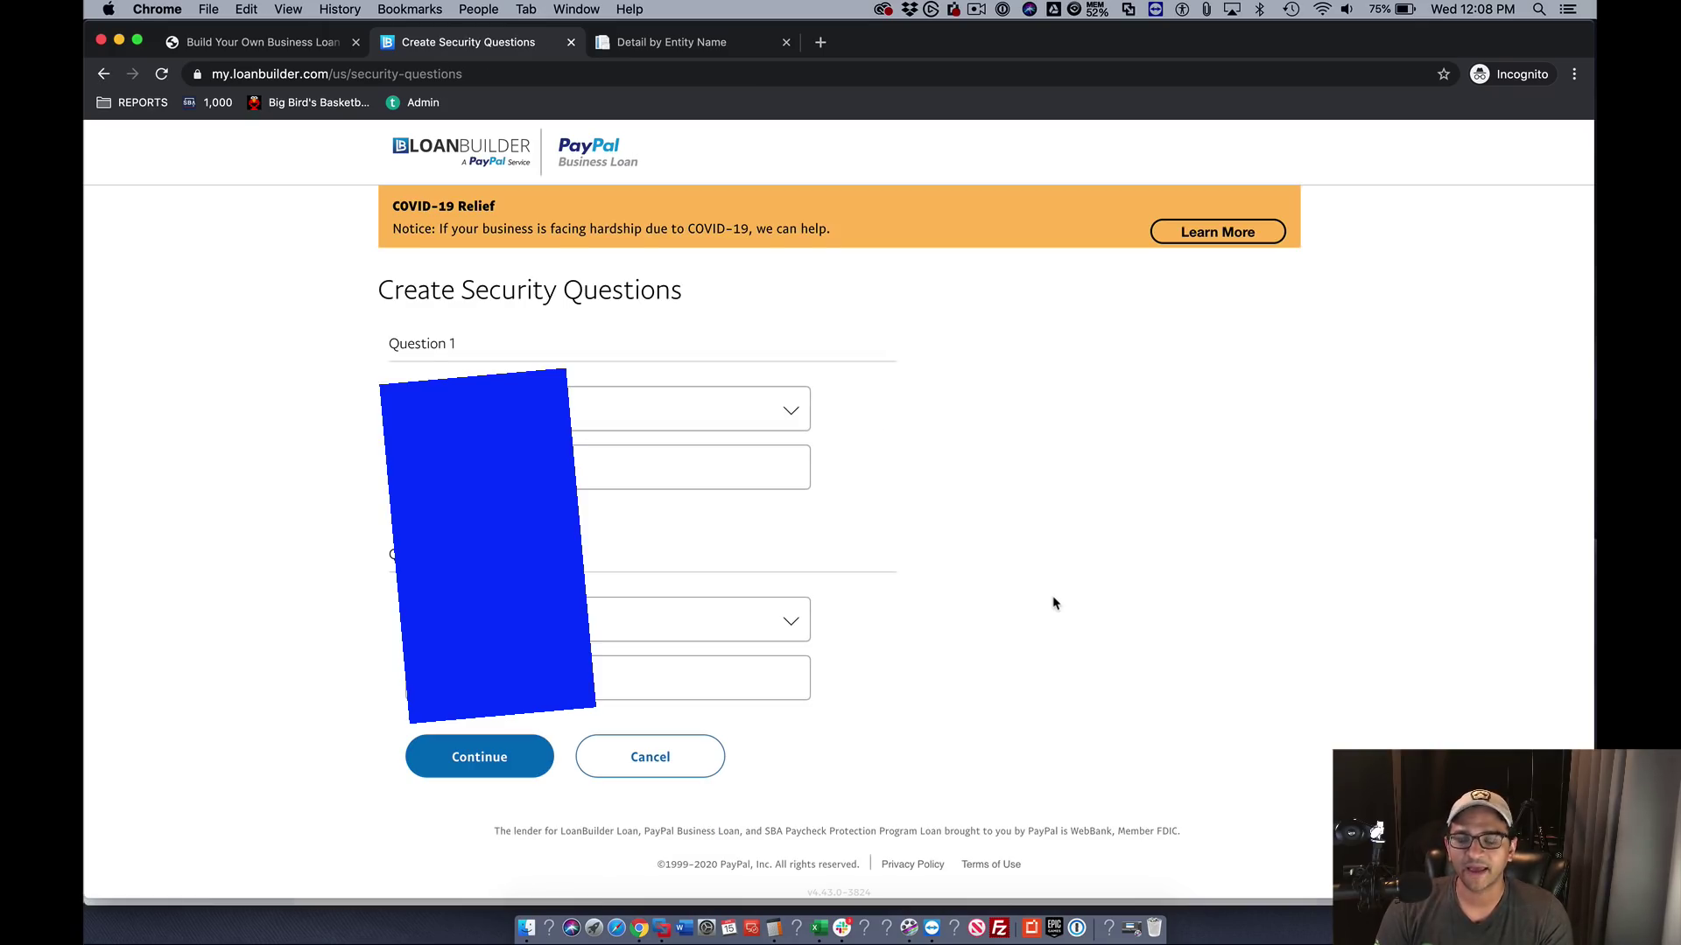
- Select and answer the two security questions, then save them
click(525, 410)
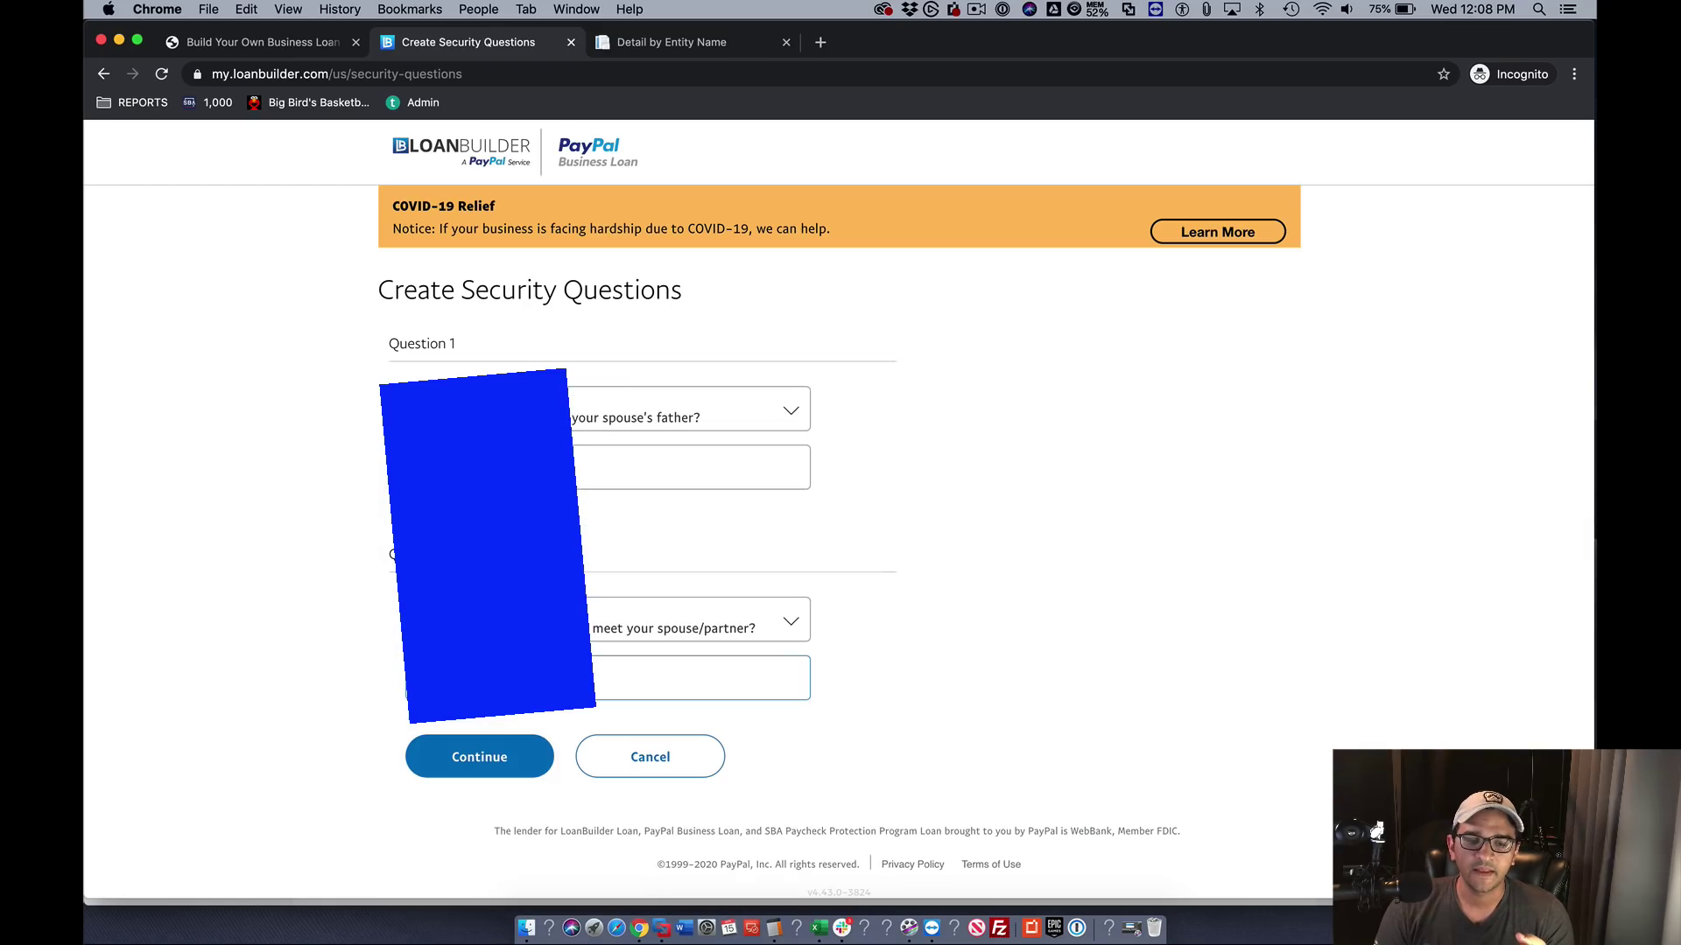
click(448, 763)
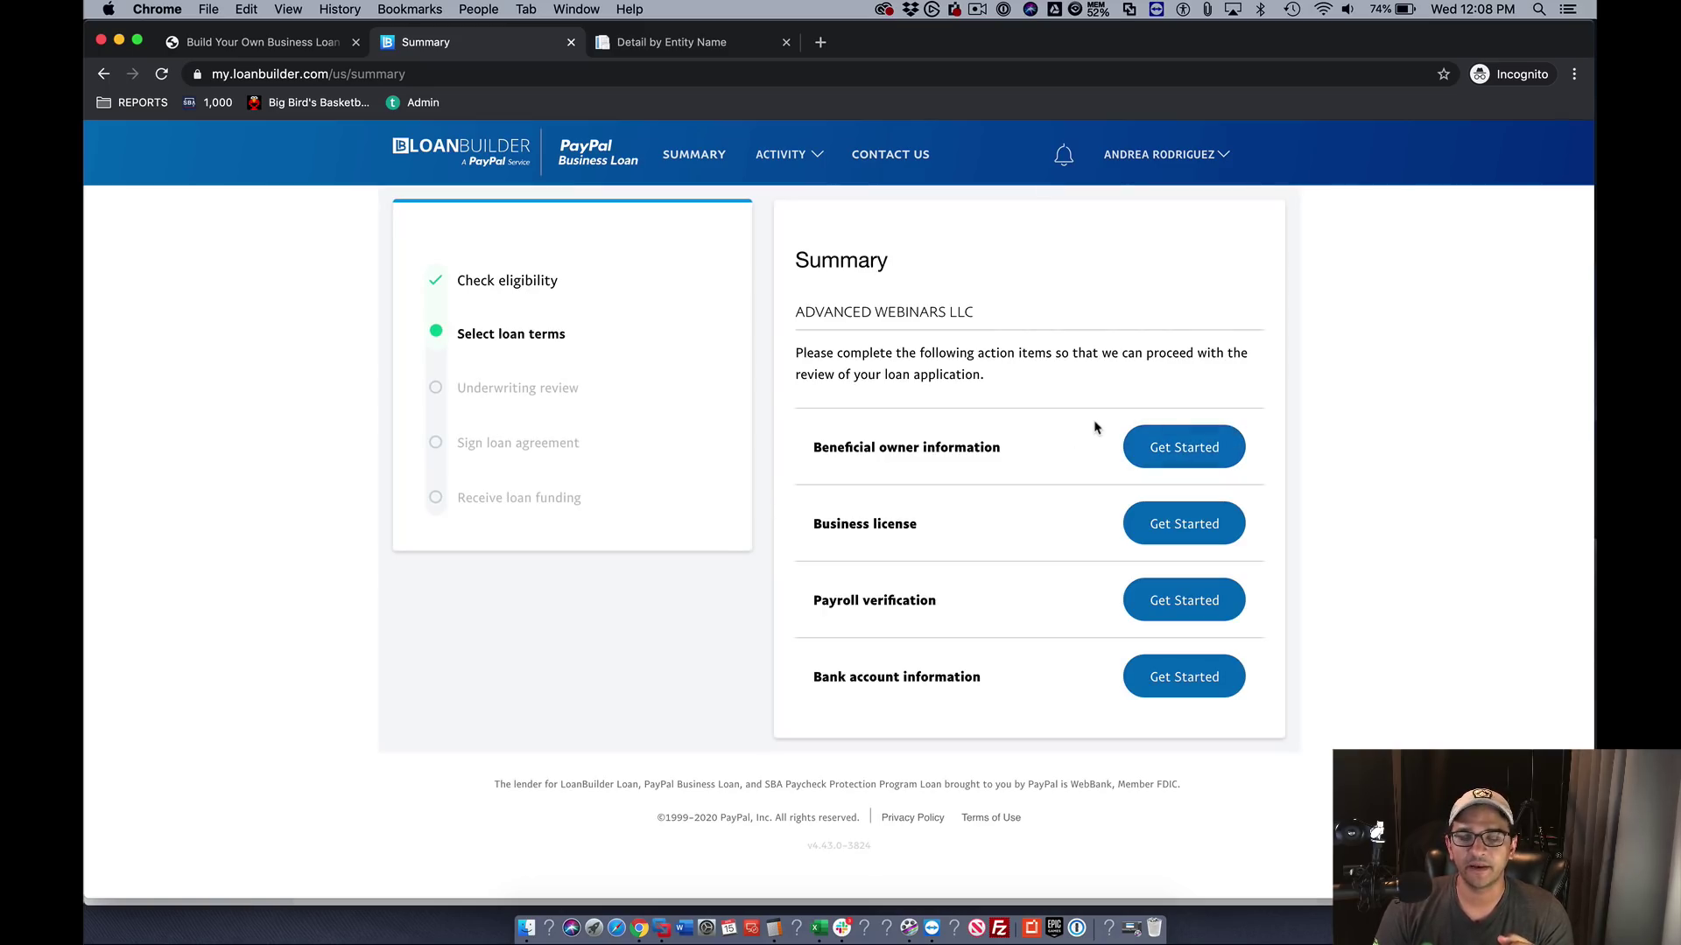
- Add a business owner with the first name, job title 'PRESINDDENT' and street address details
click(1193, 448)
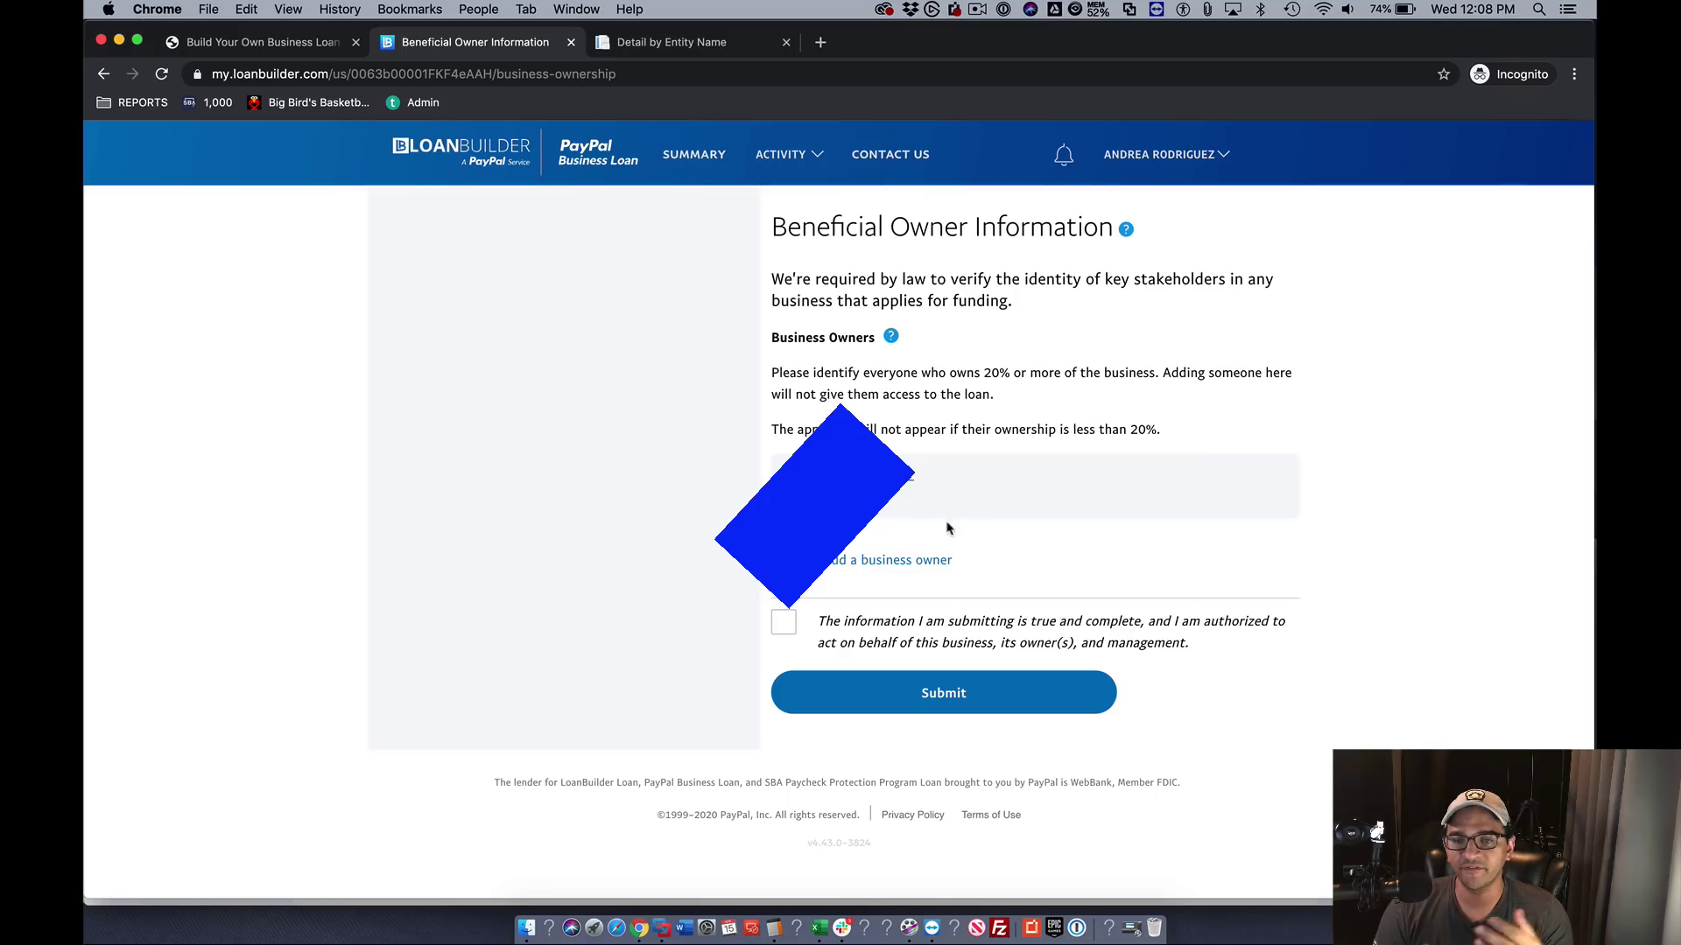
click(857, 568)
click(857, 613)
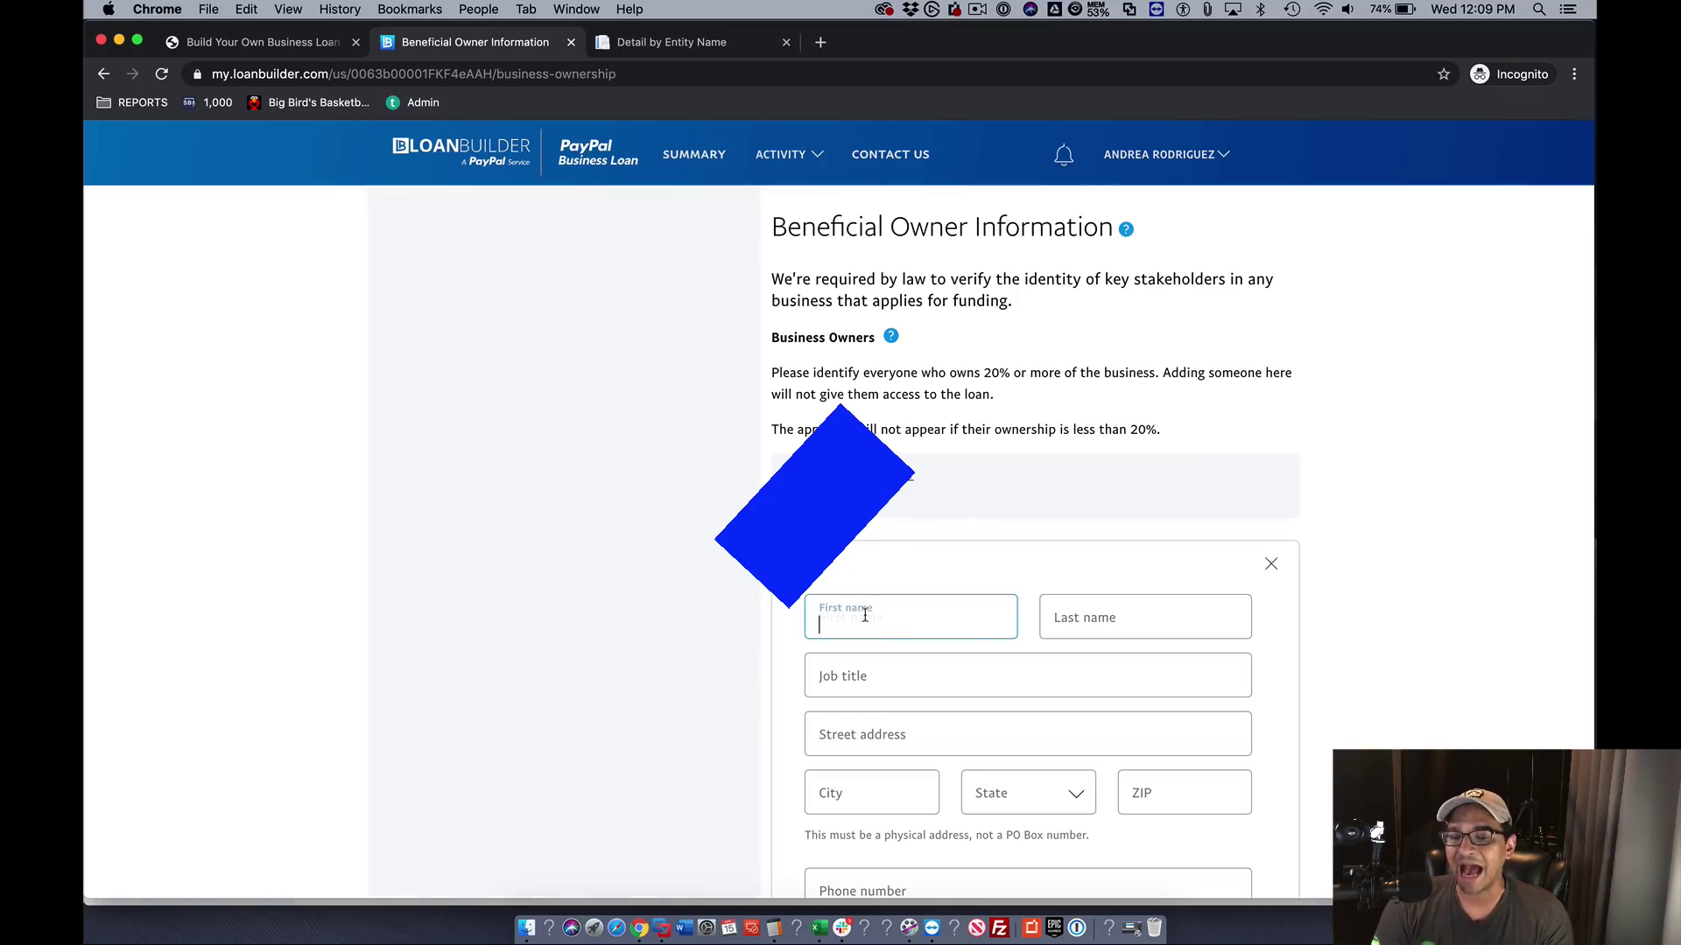
text(HECTOR)
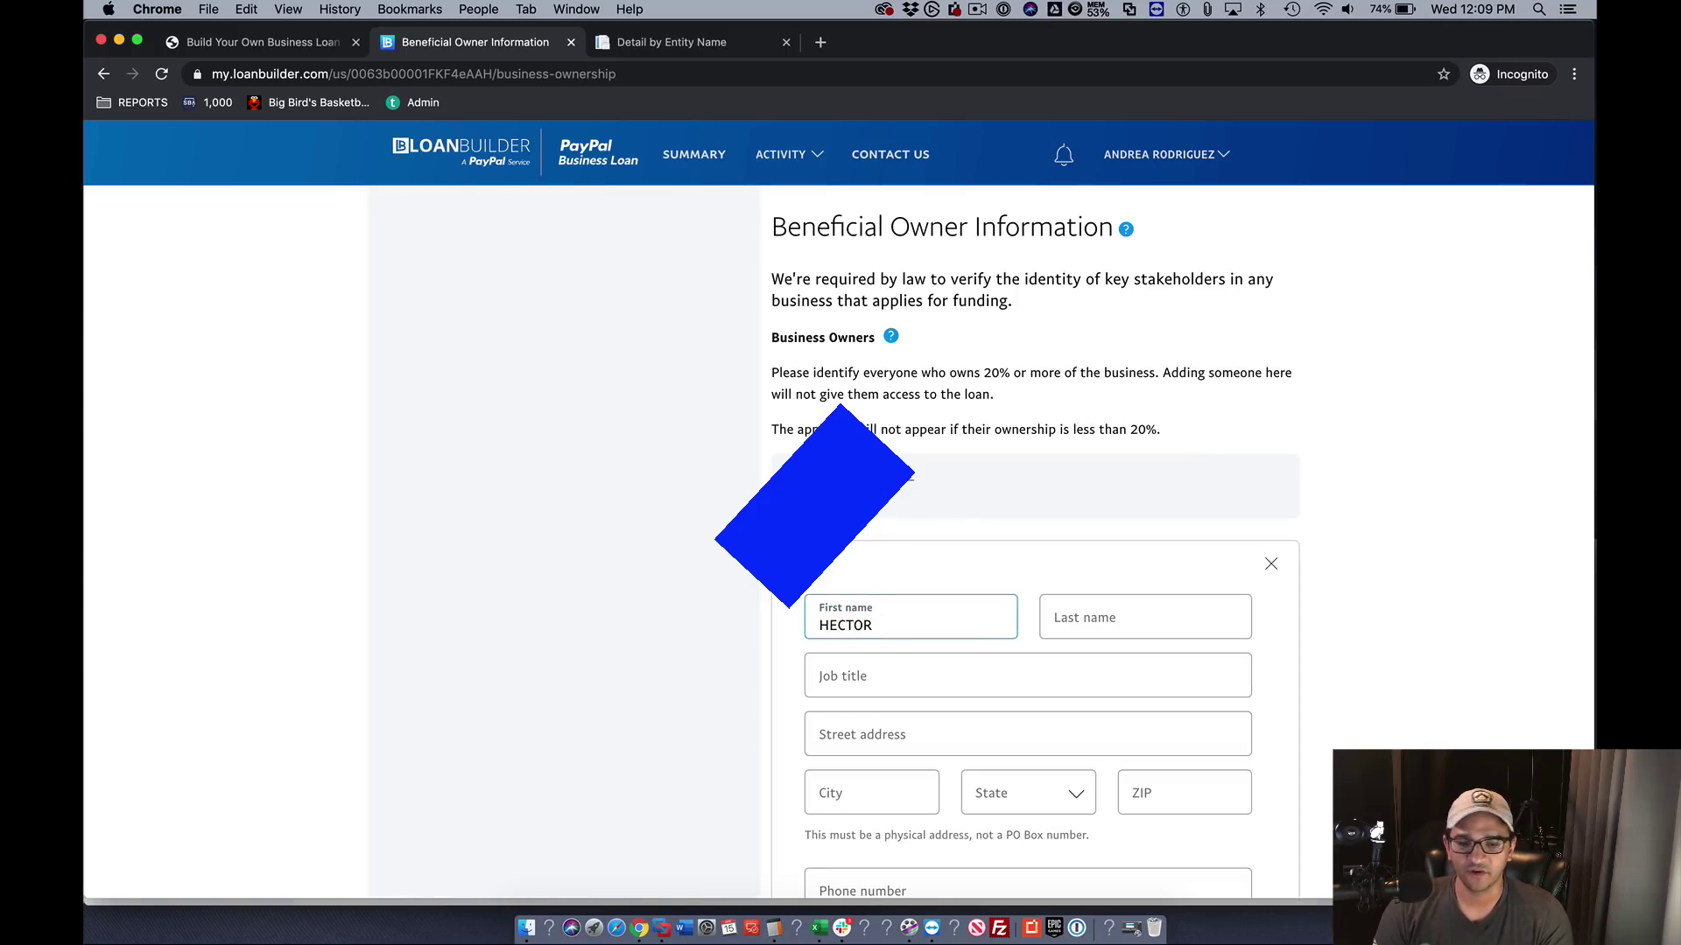
key(Tab)
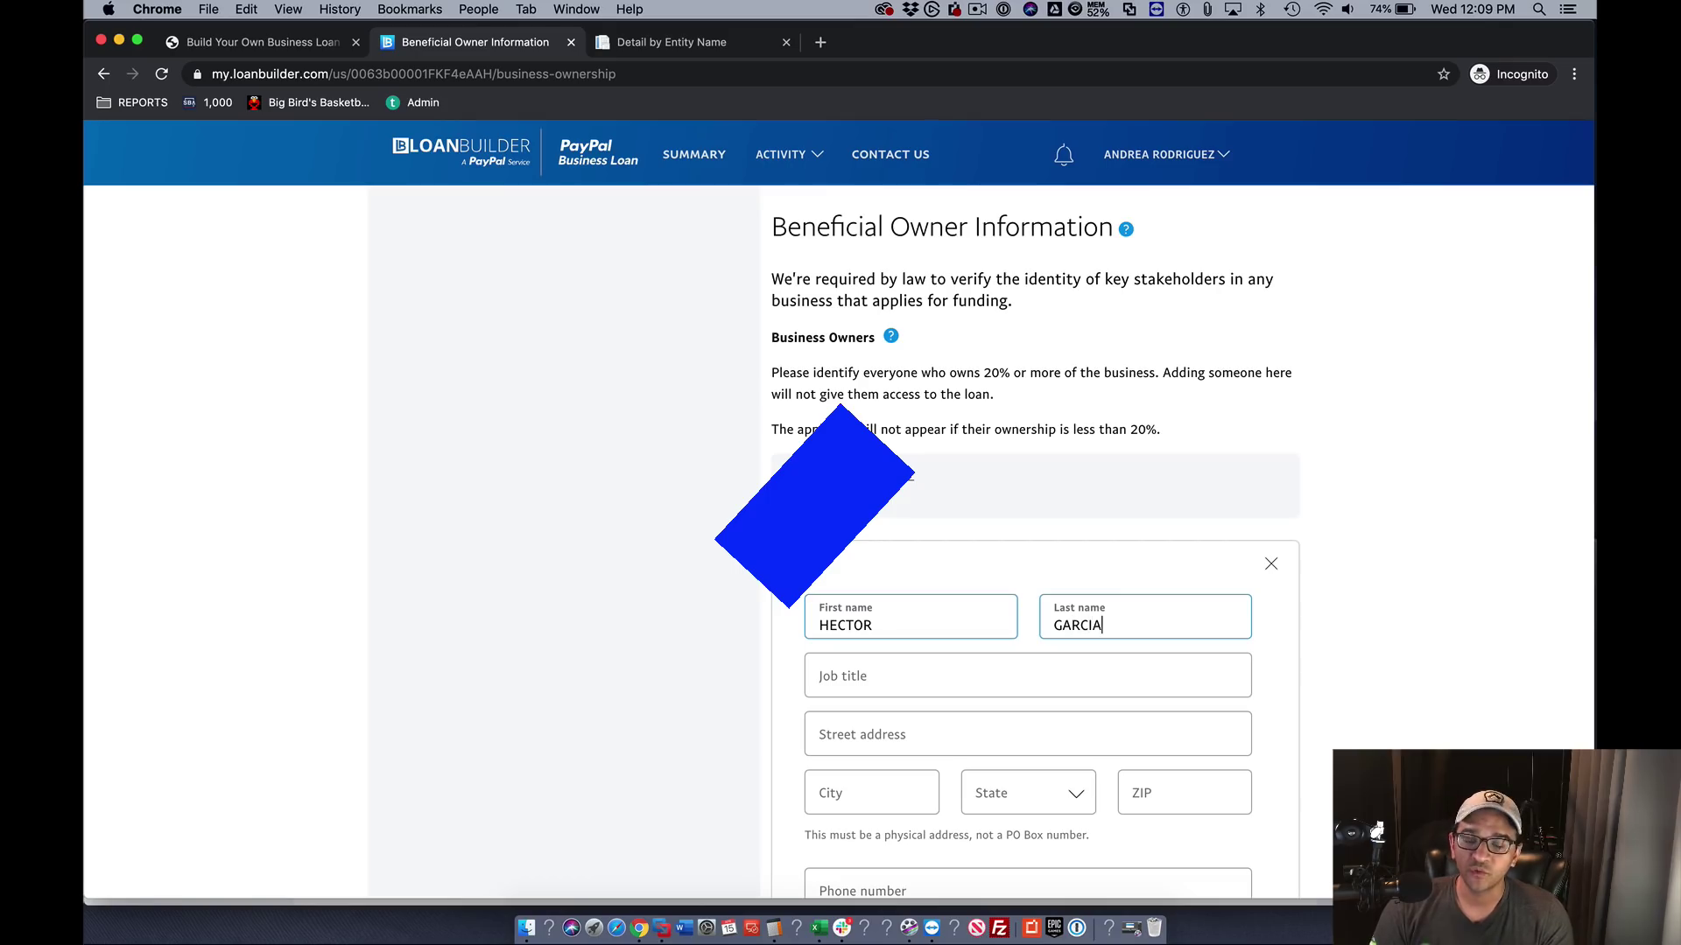
key(Tab)
key(Tab)
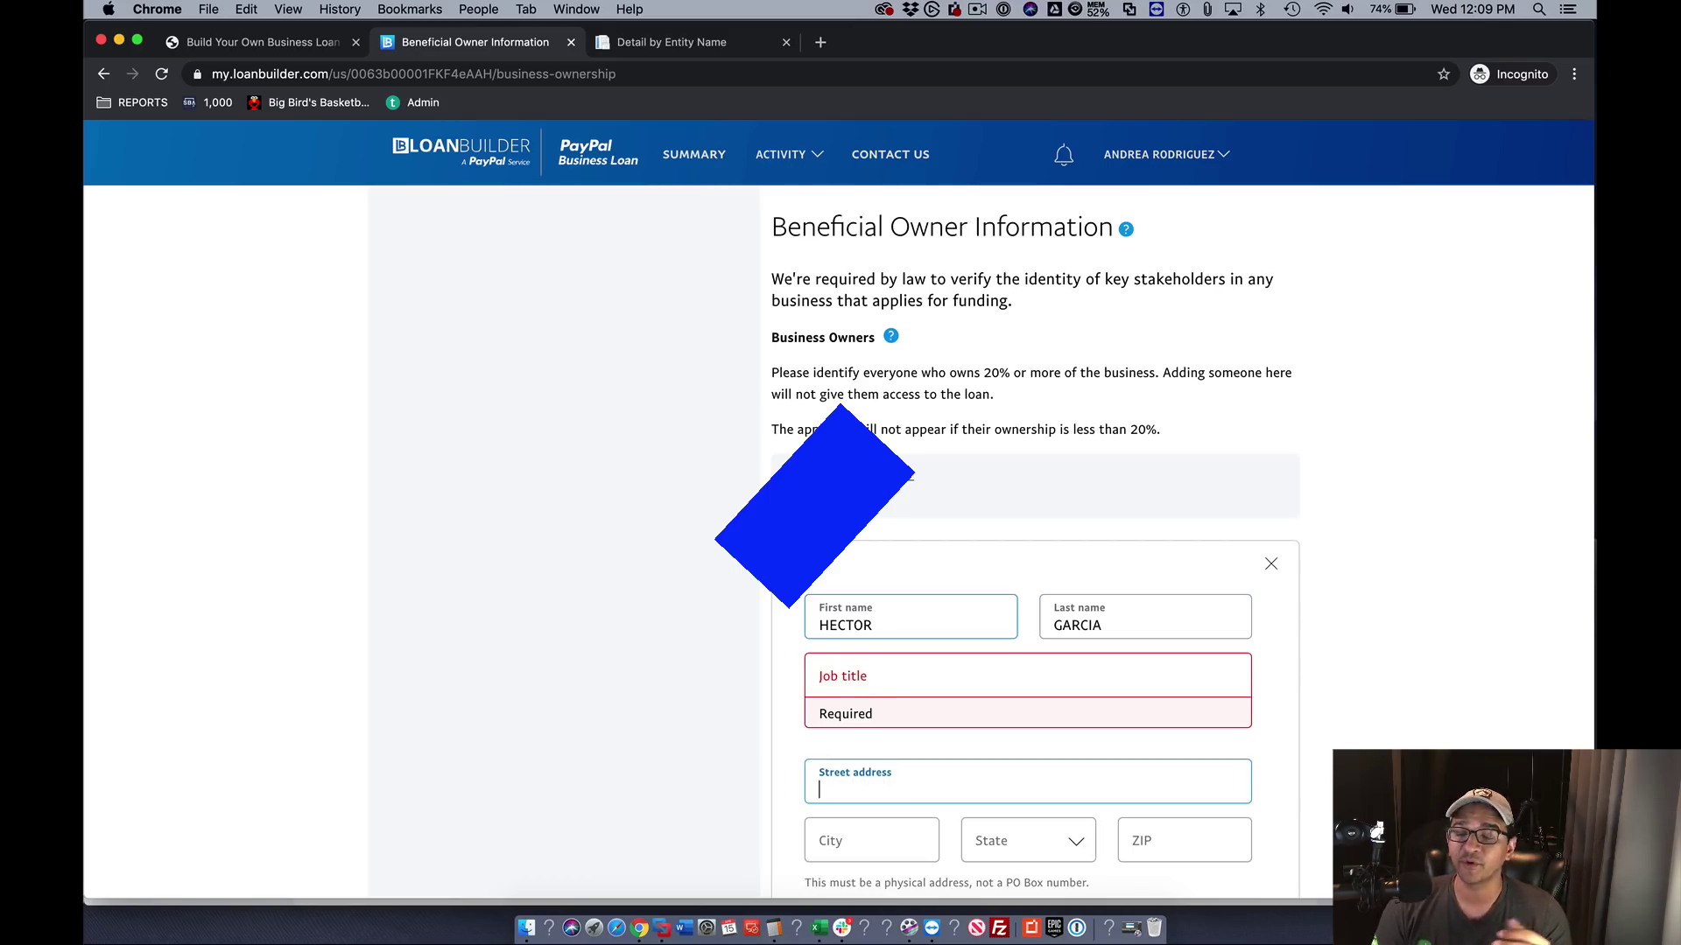
key(shift+Tab)
text(PRESI)
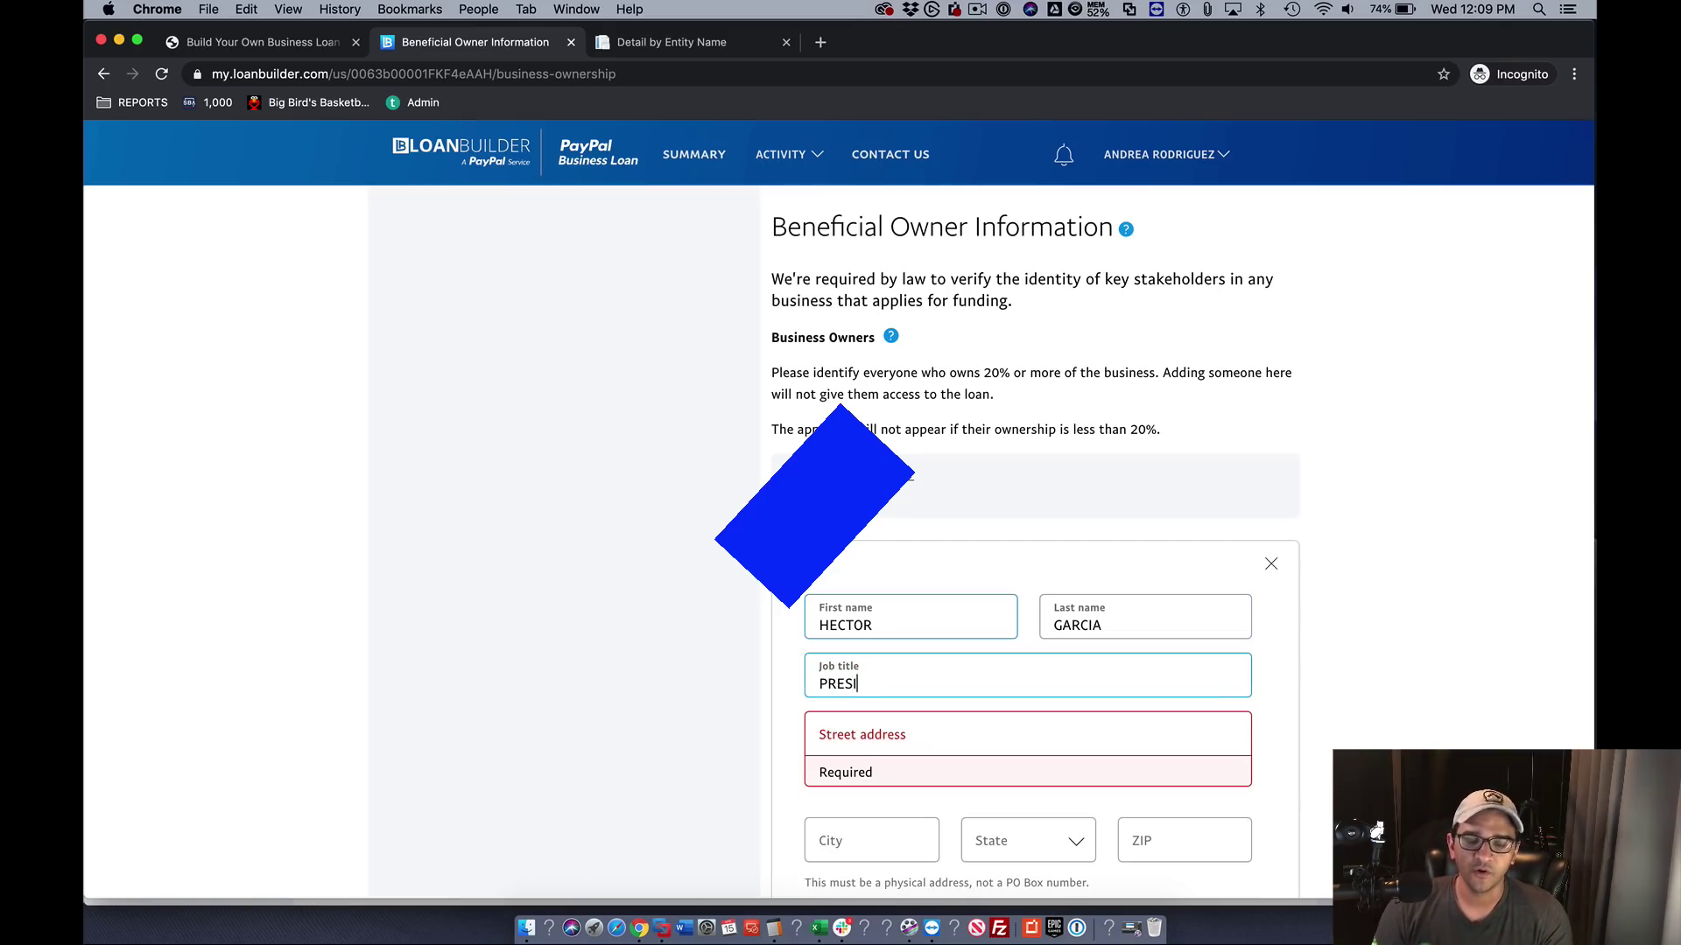
text(ND)
text(DENT)
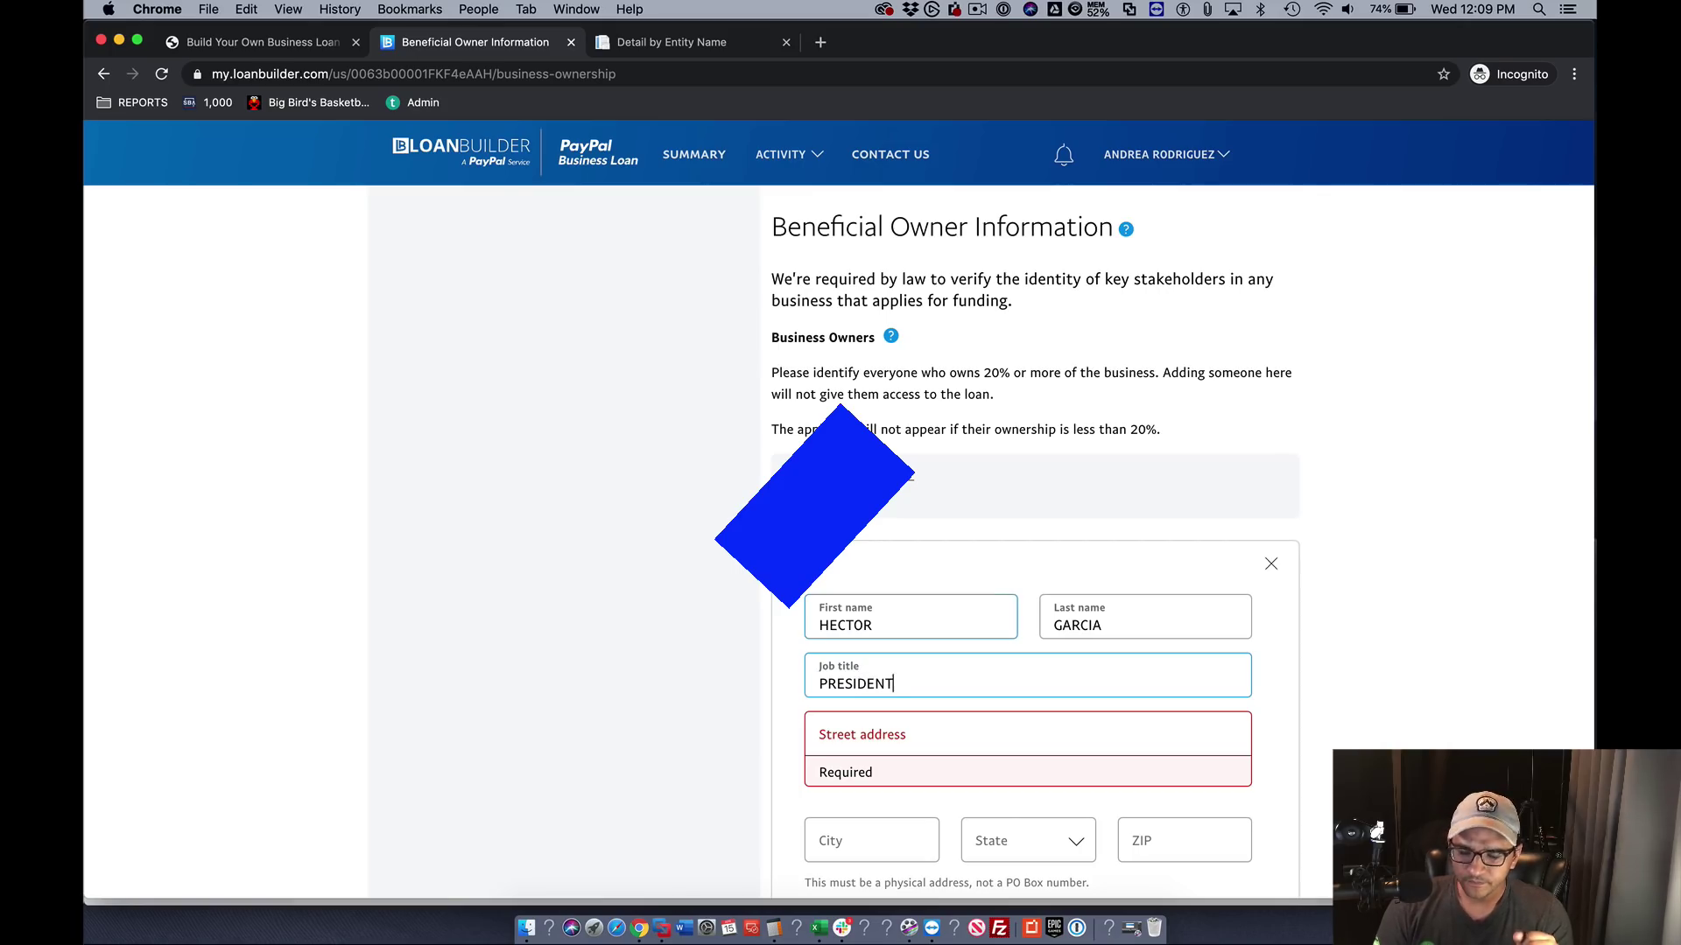
key(Tab)
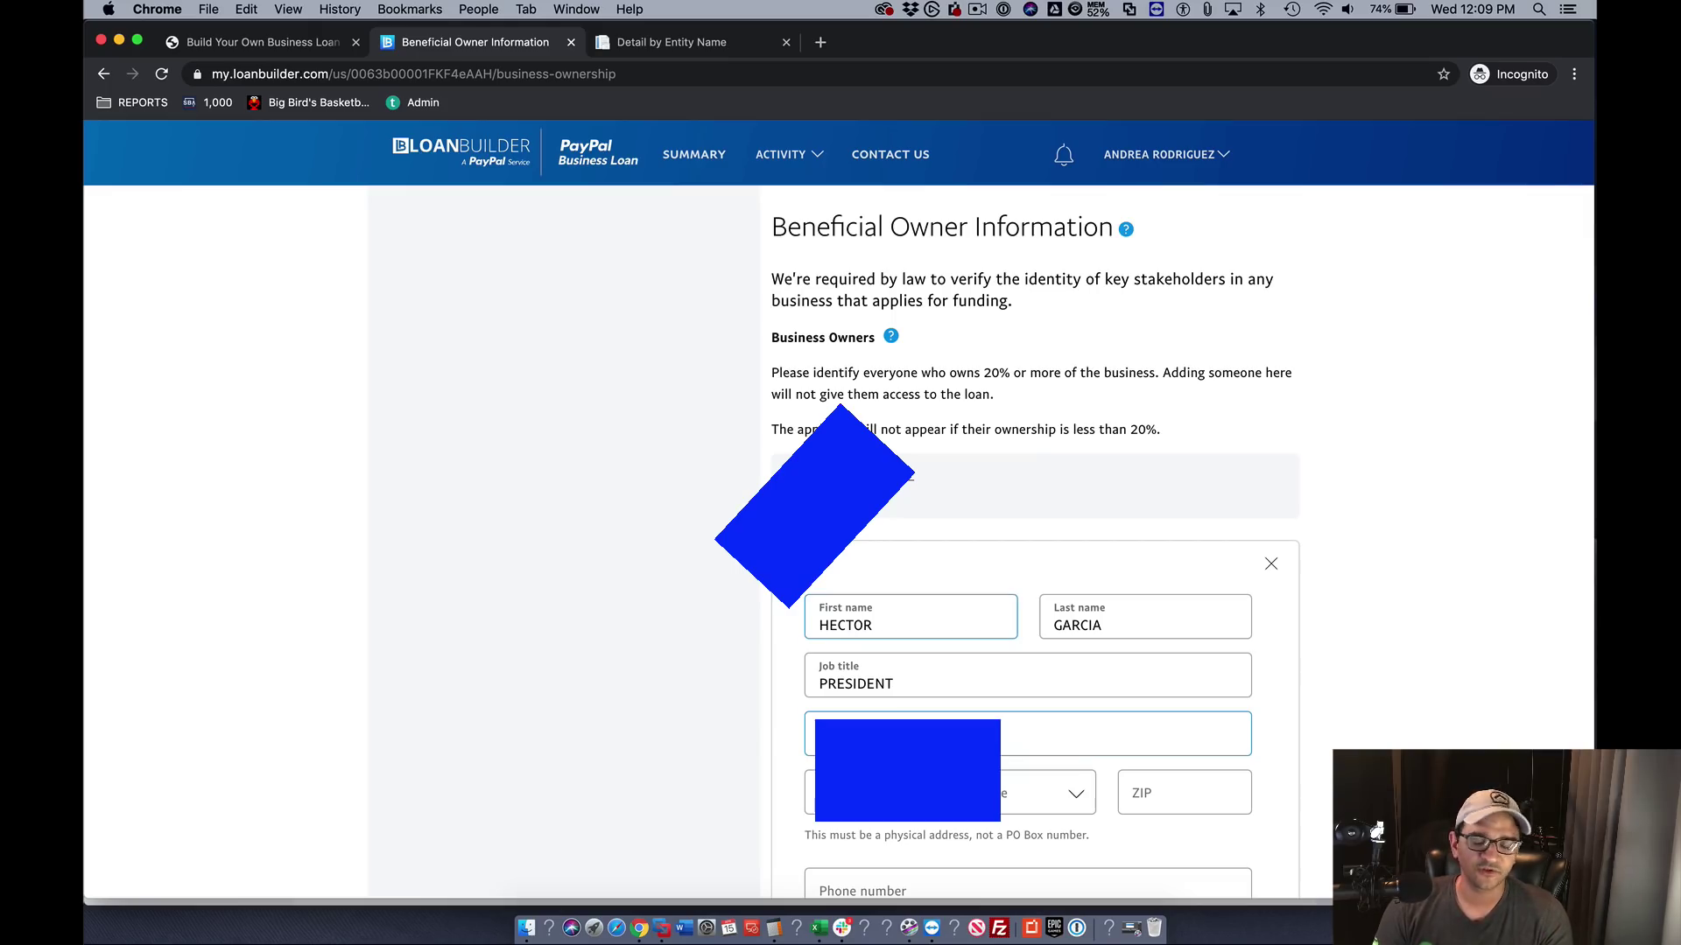
key(Tab)
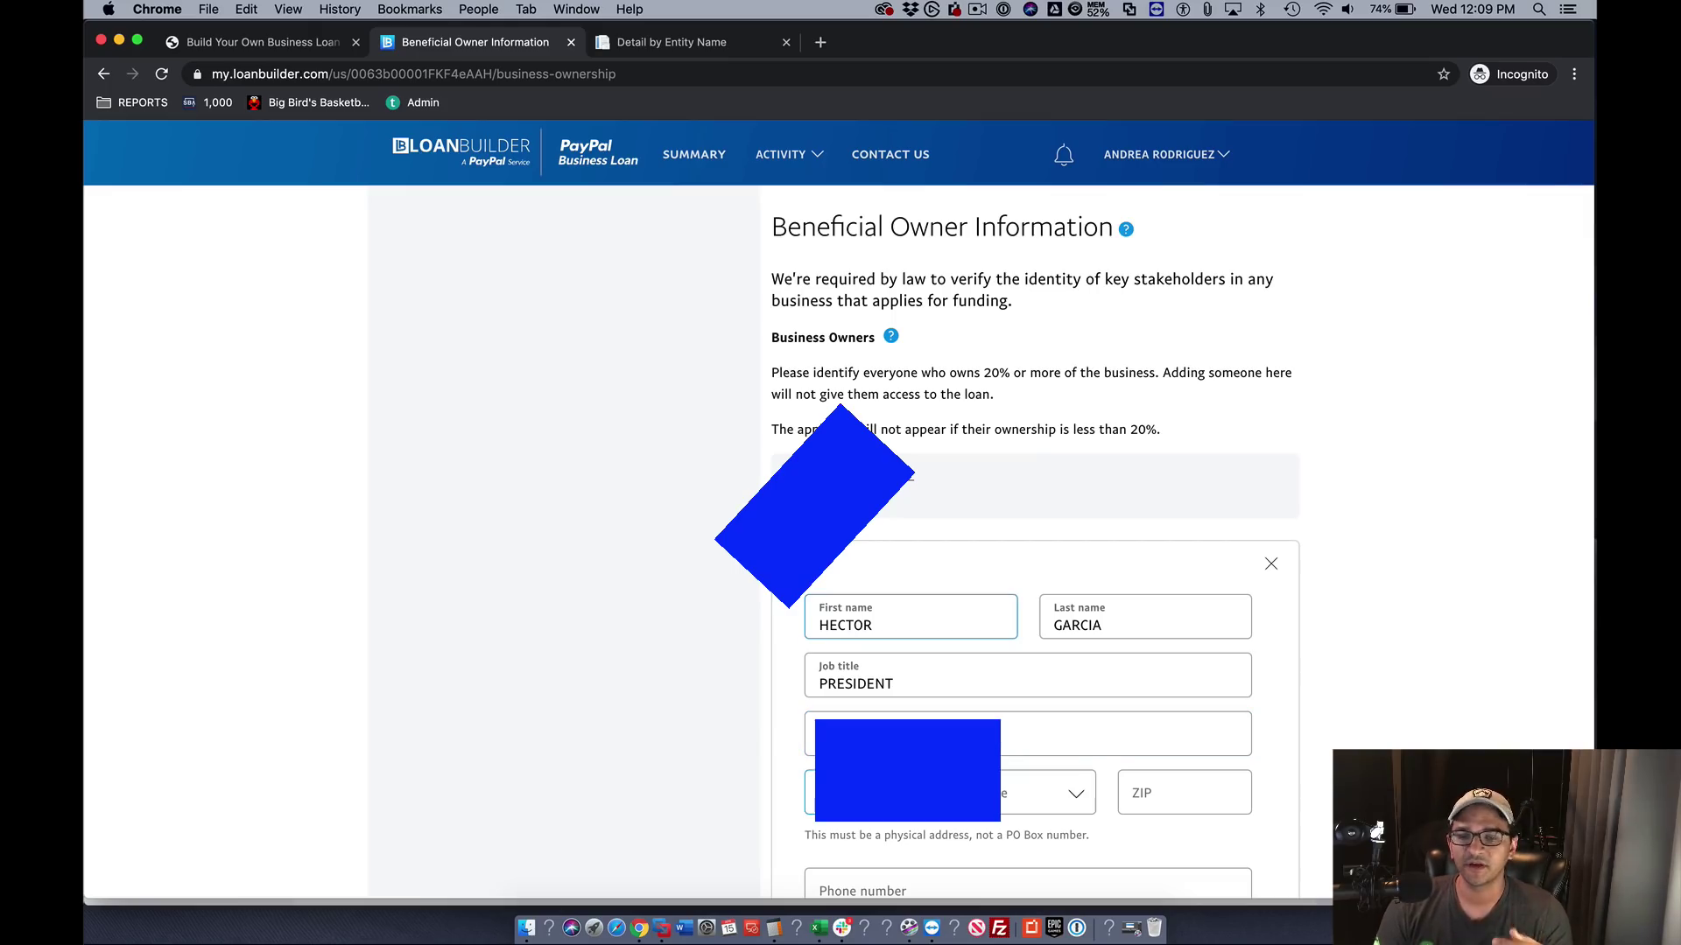
key(Tab)
key(Tab)
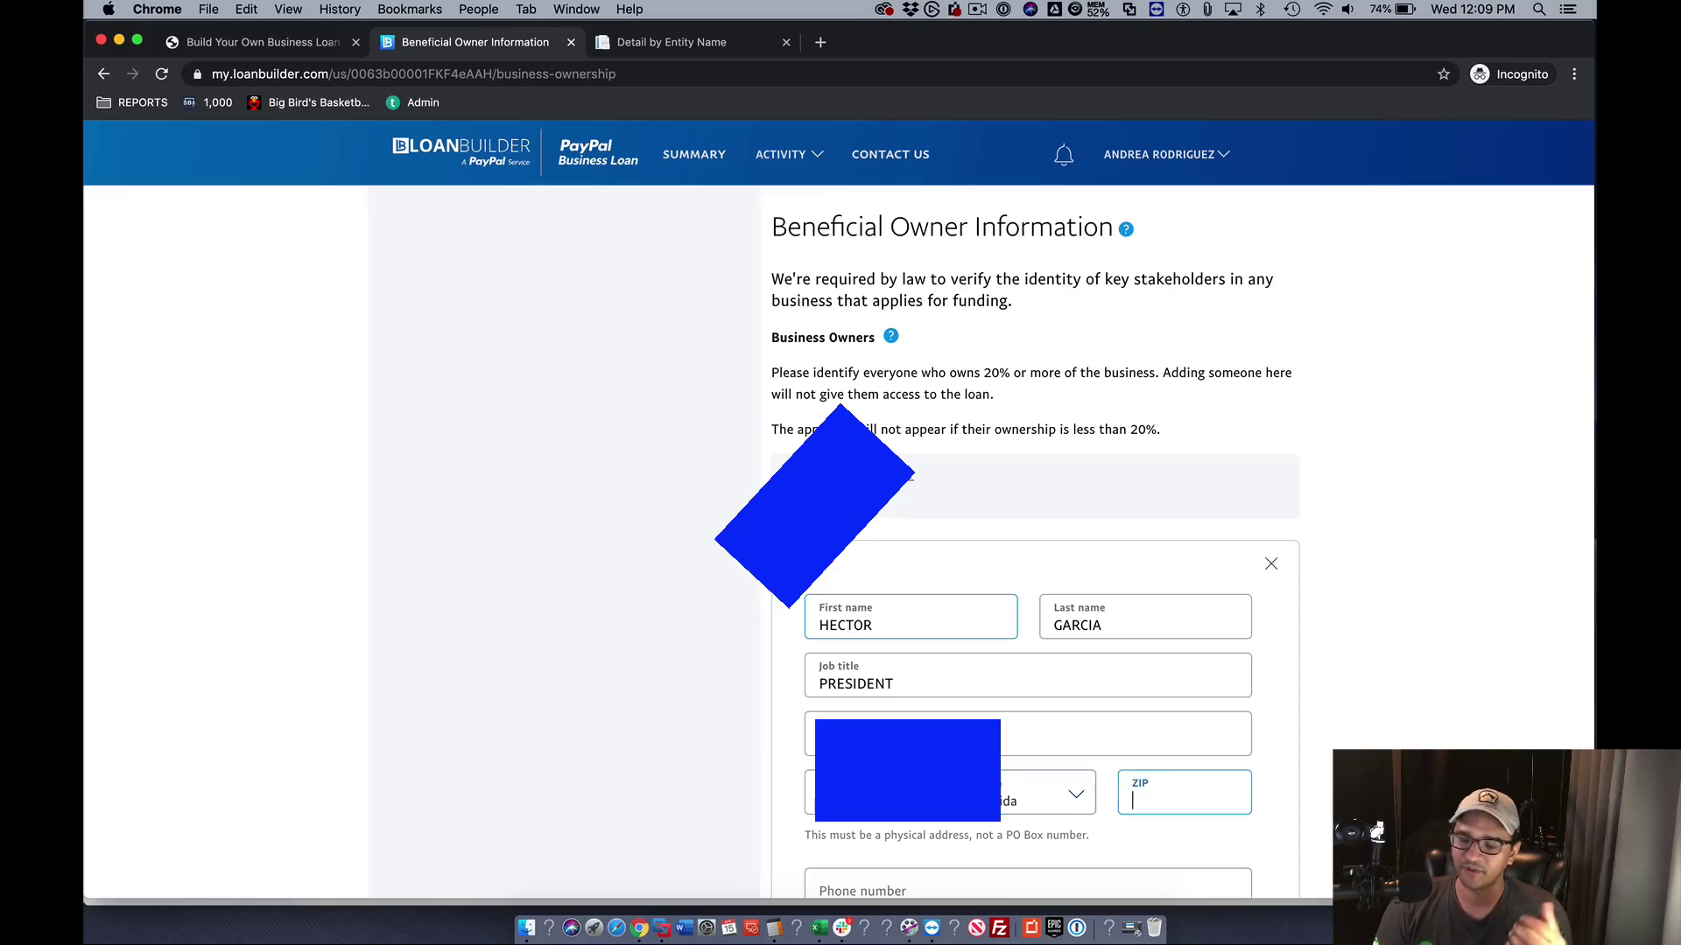
text(33331)
- Fill in the owner's phone, birth date and SSN, mark U.S. citizen, certify and submit
scroll(839, 525, down, 2)
scroll(529, 508, down, 4)
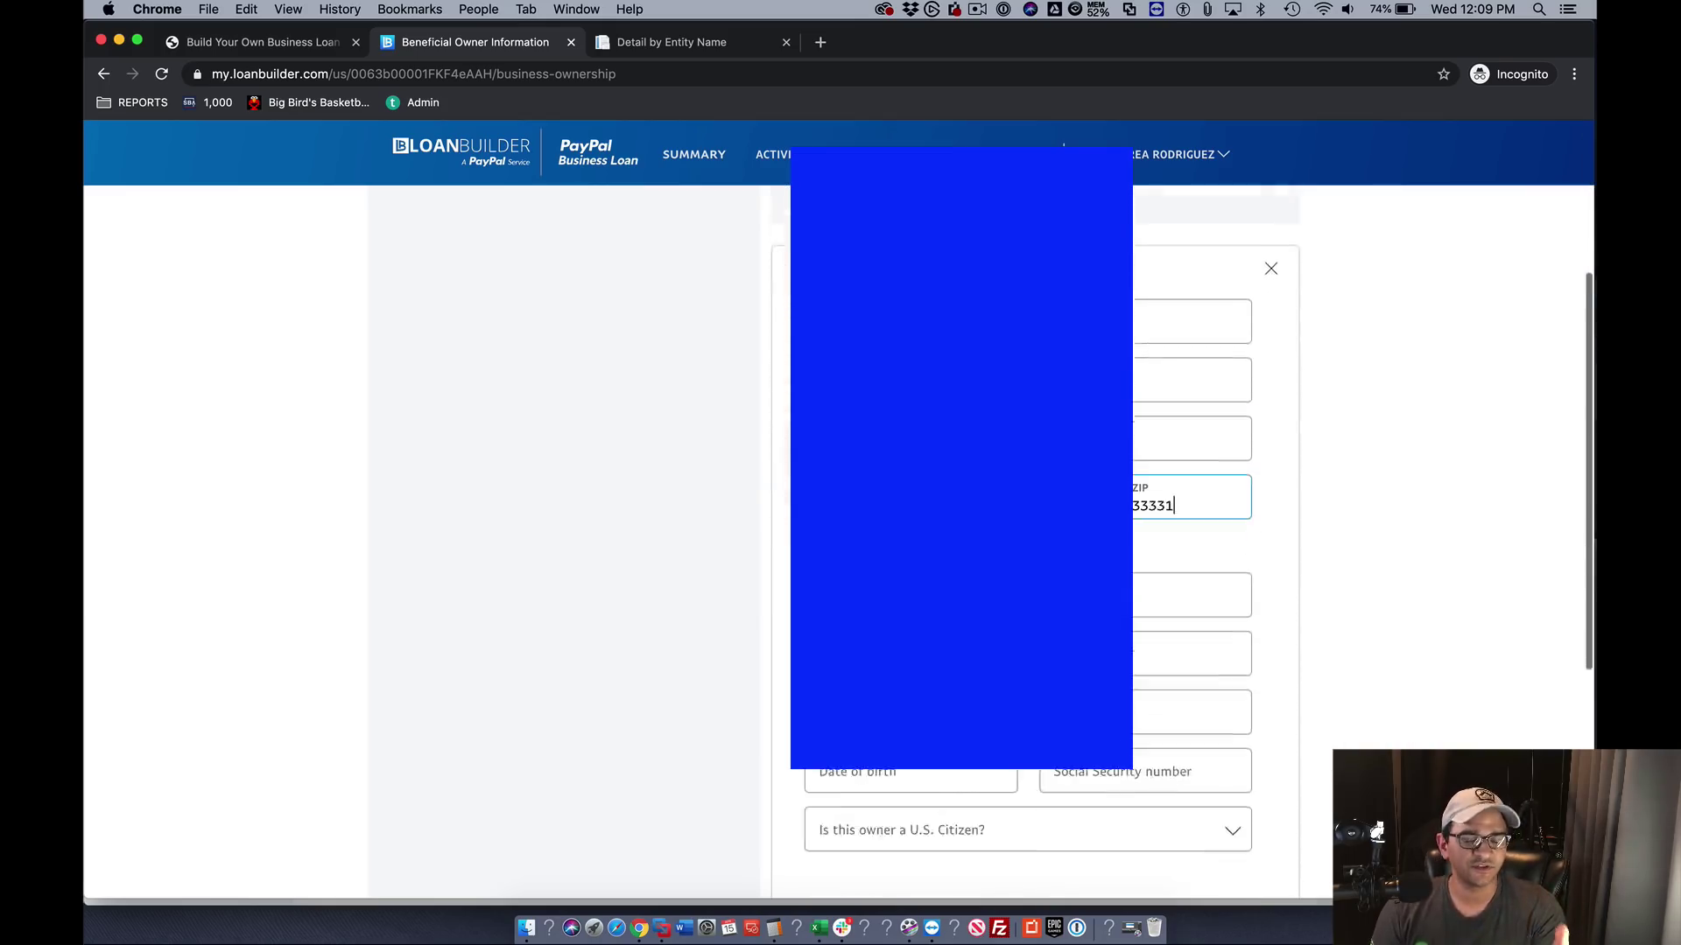
key(Tab)
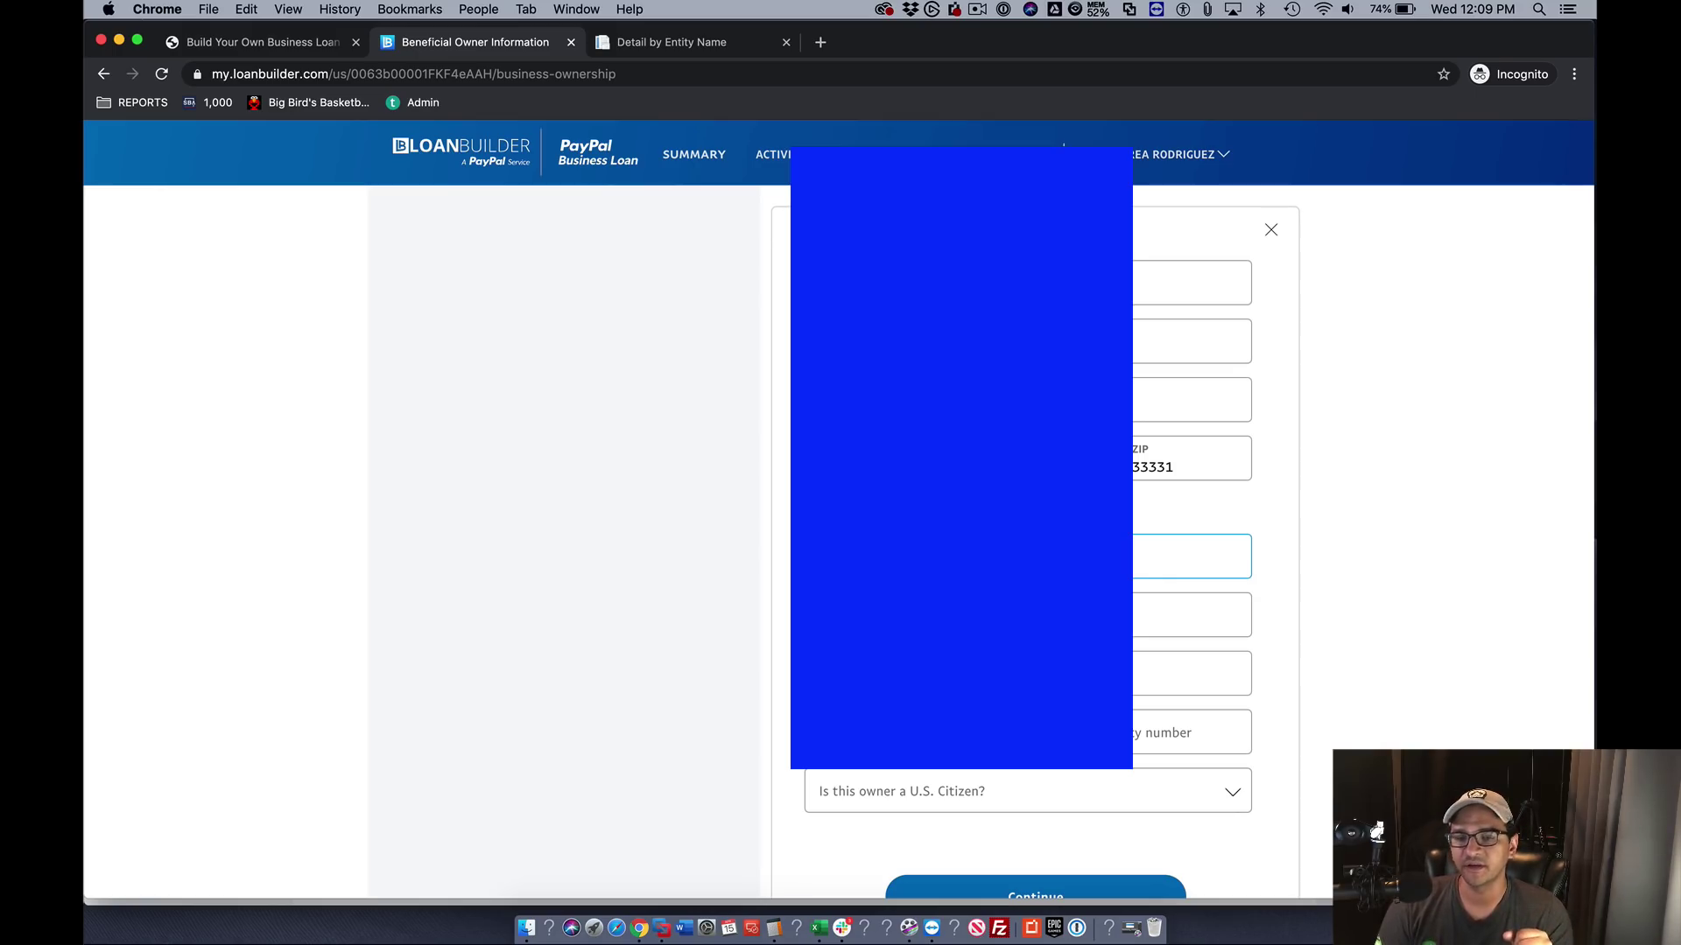
key(Tab)
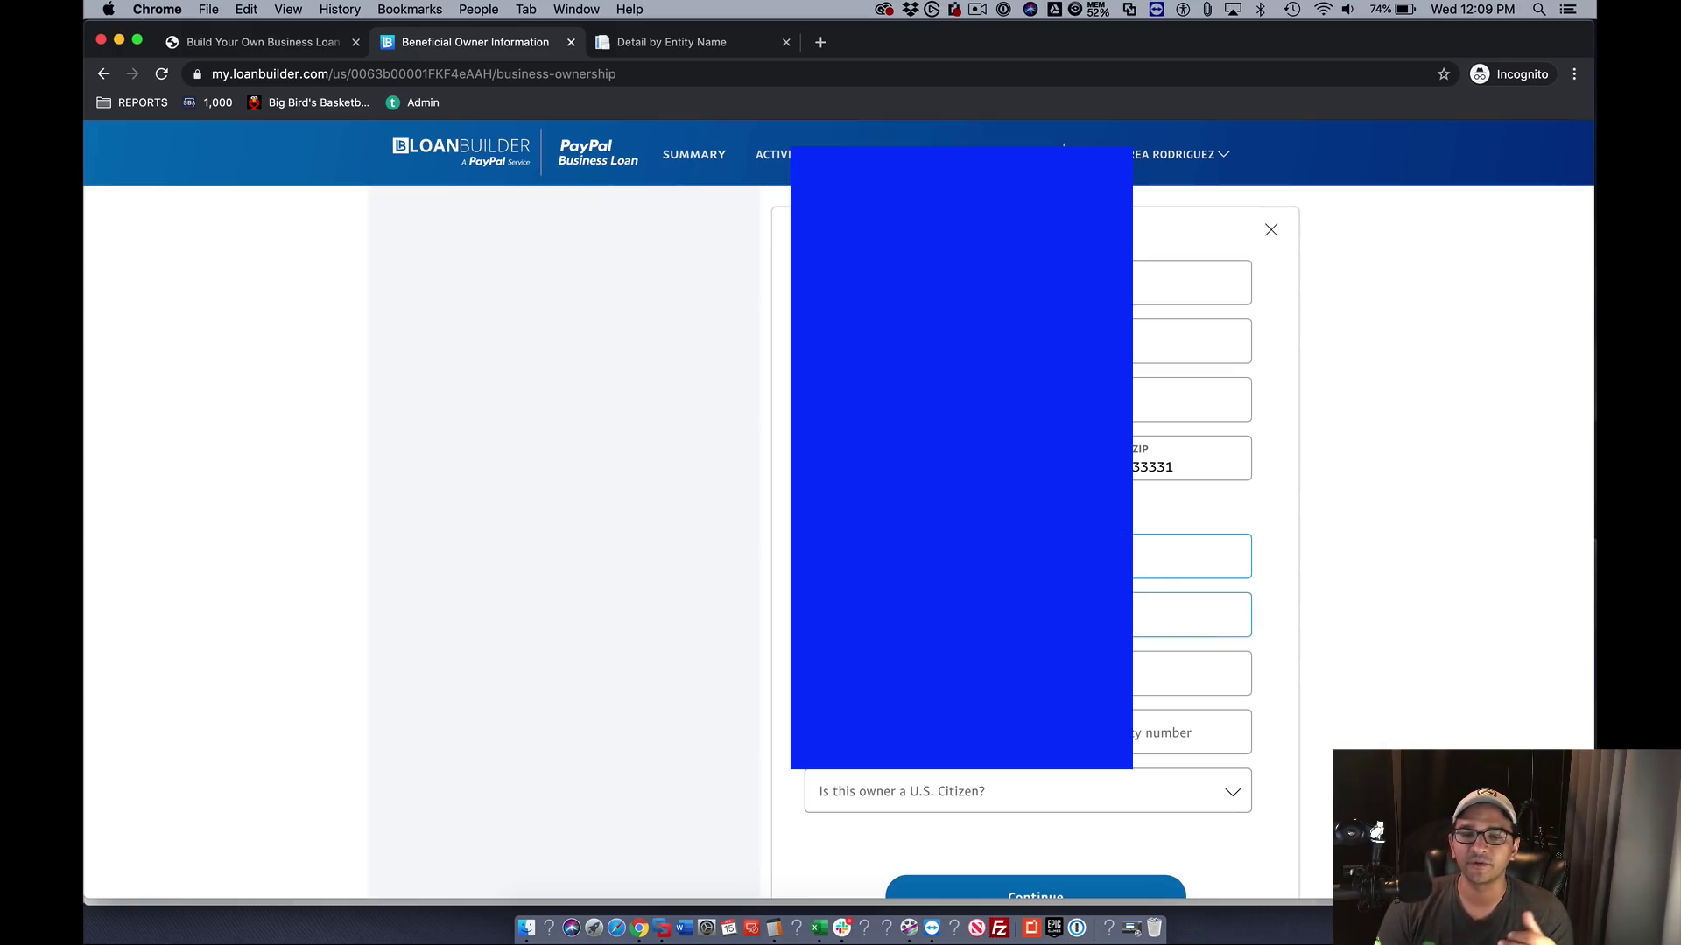
key(Tab)
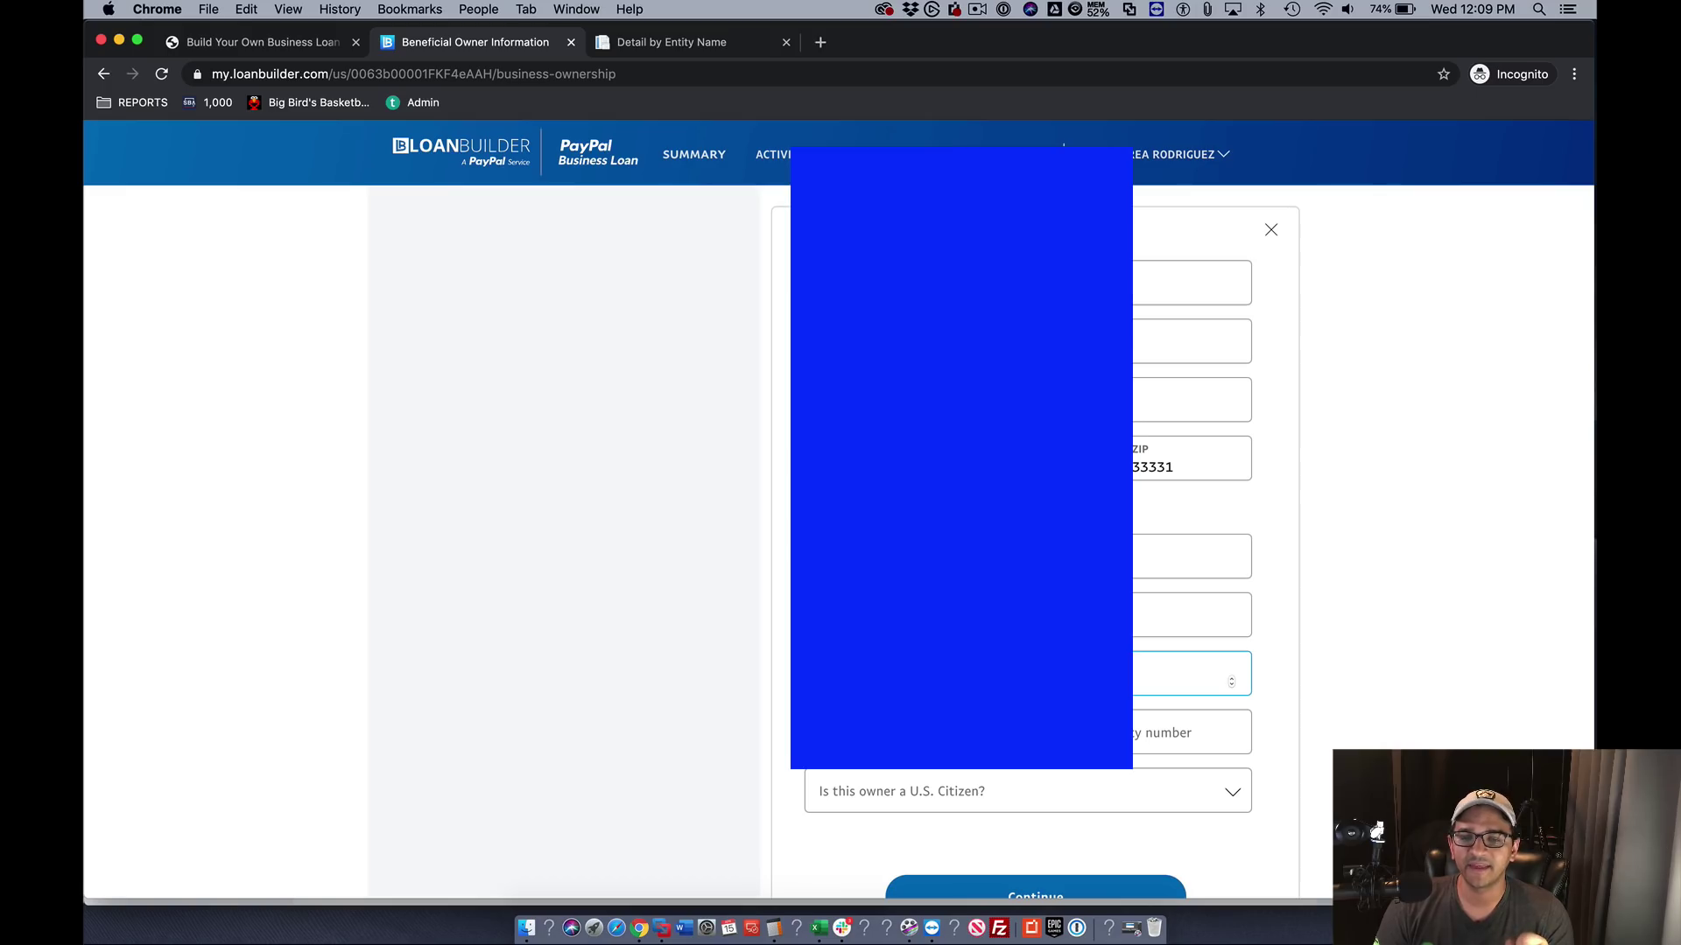
key(Tab)
click(857, 793)
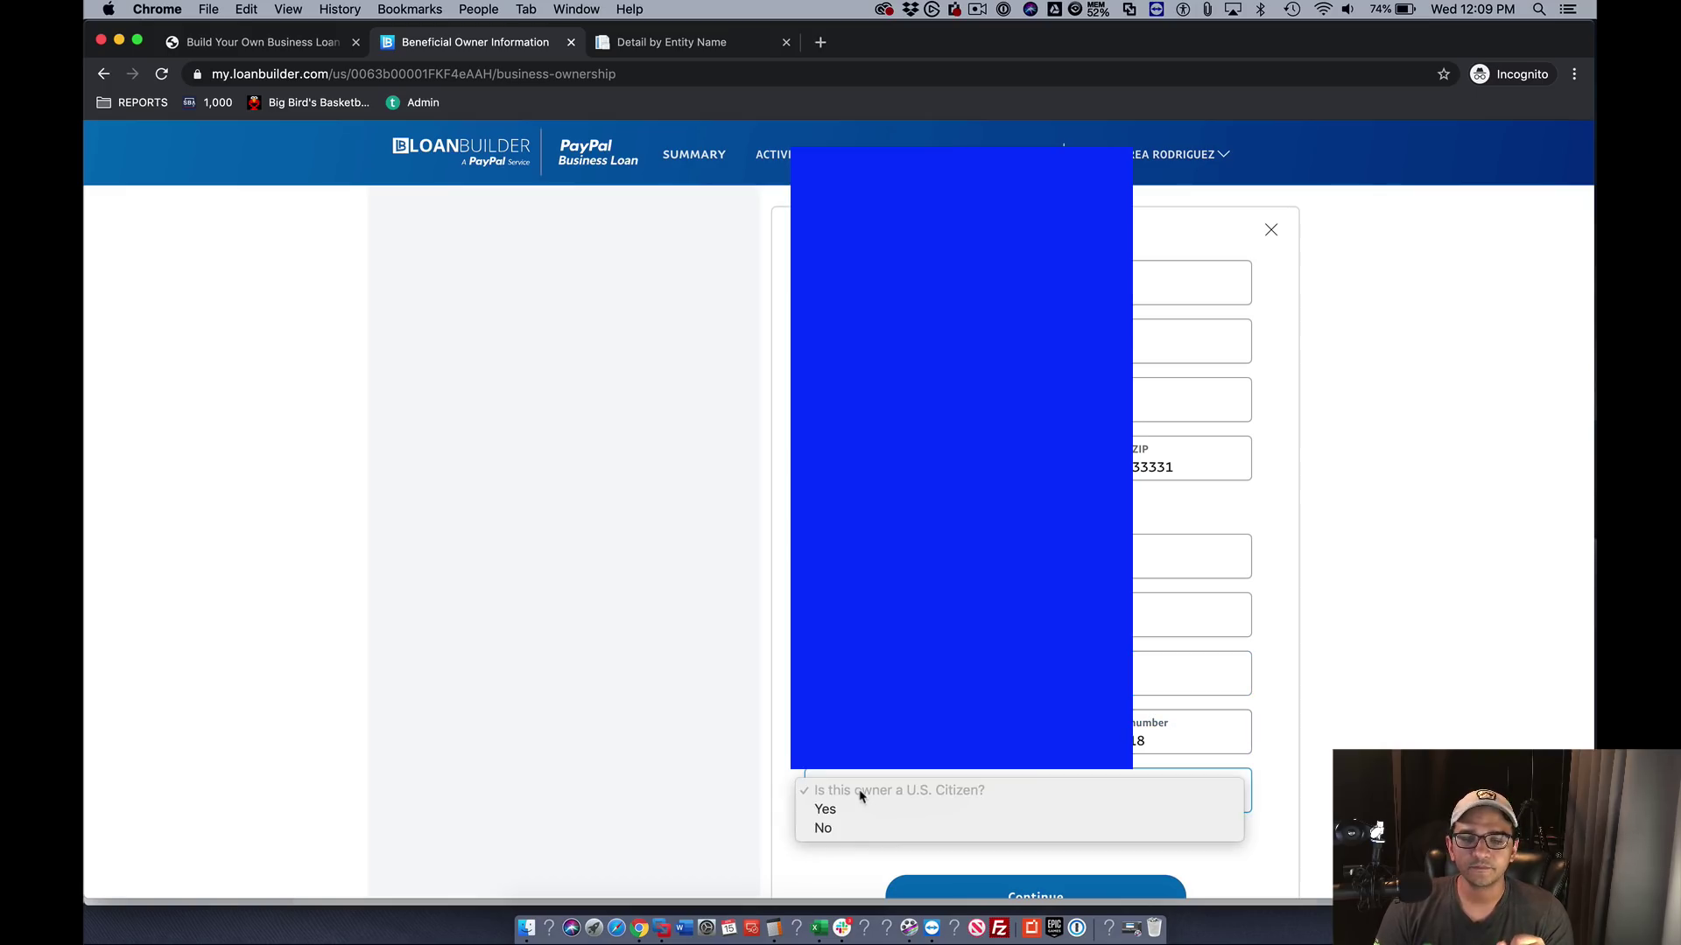
click(838, 818)
click(964, 894)
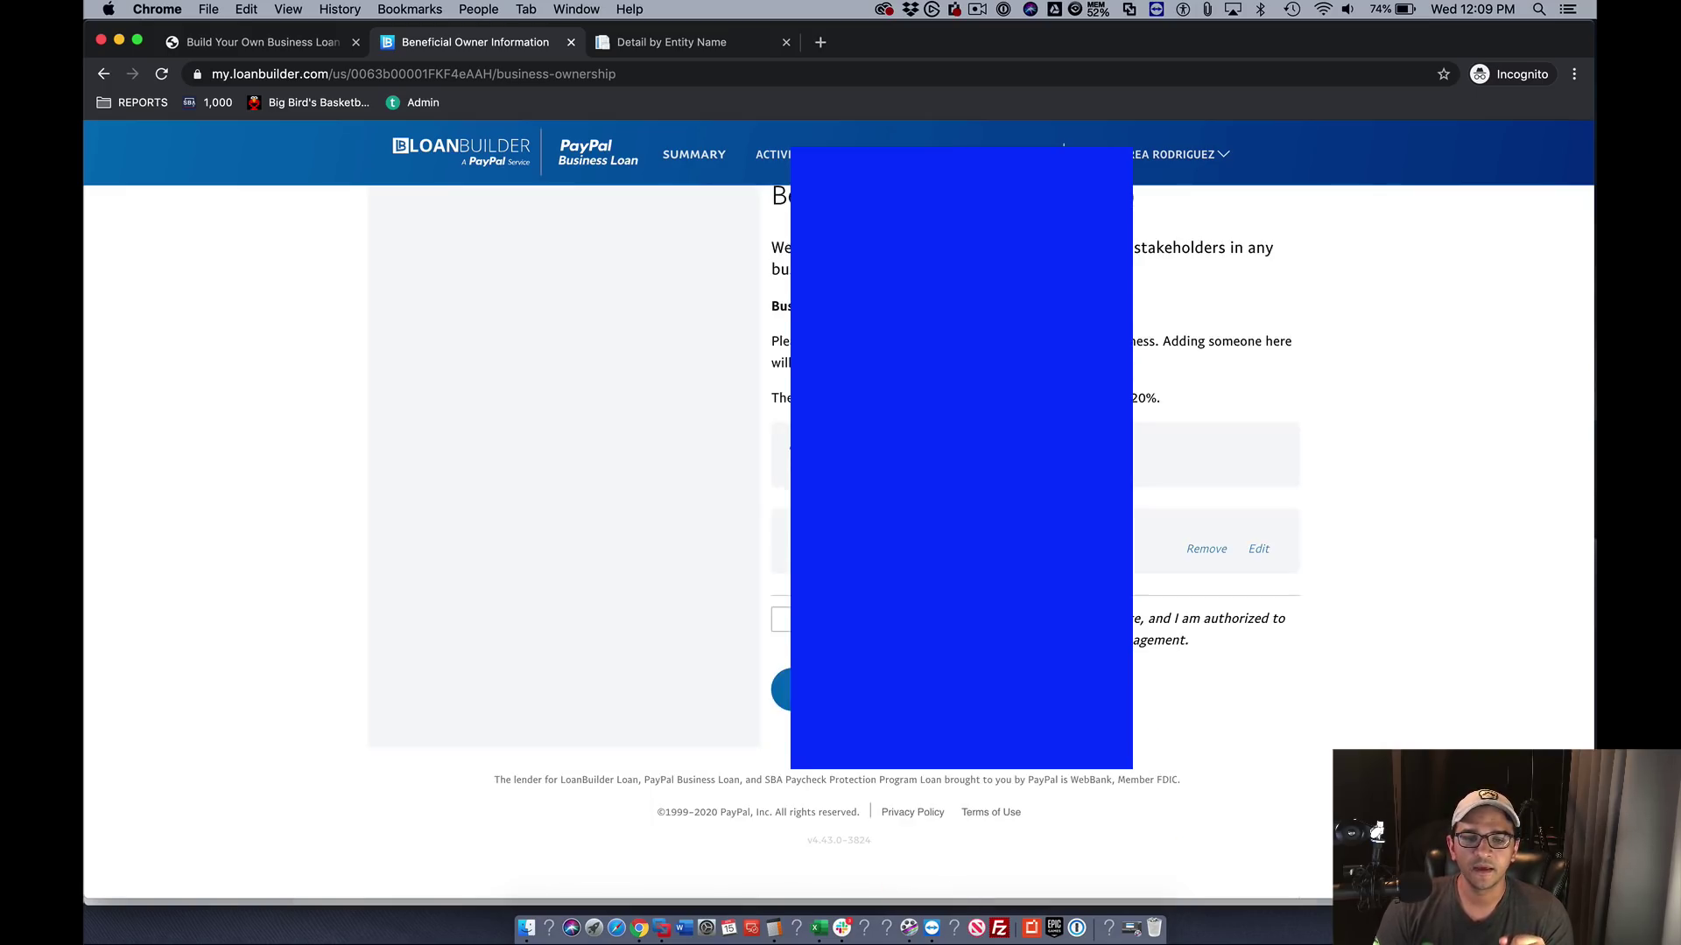
click(781, 619)
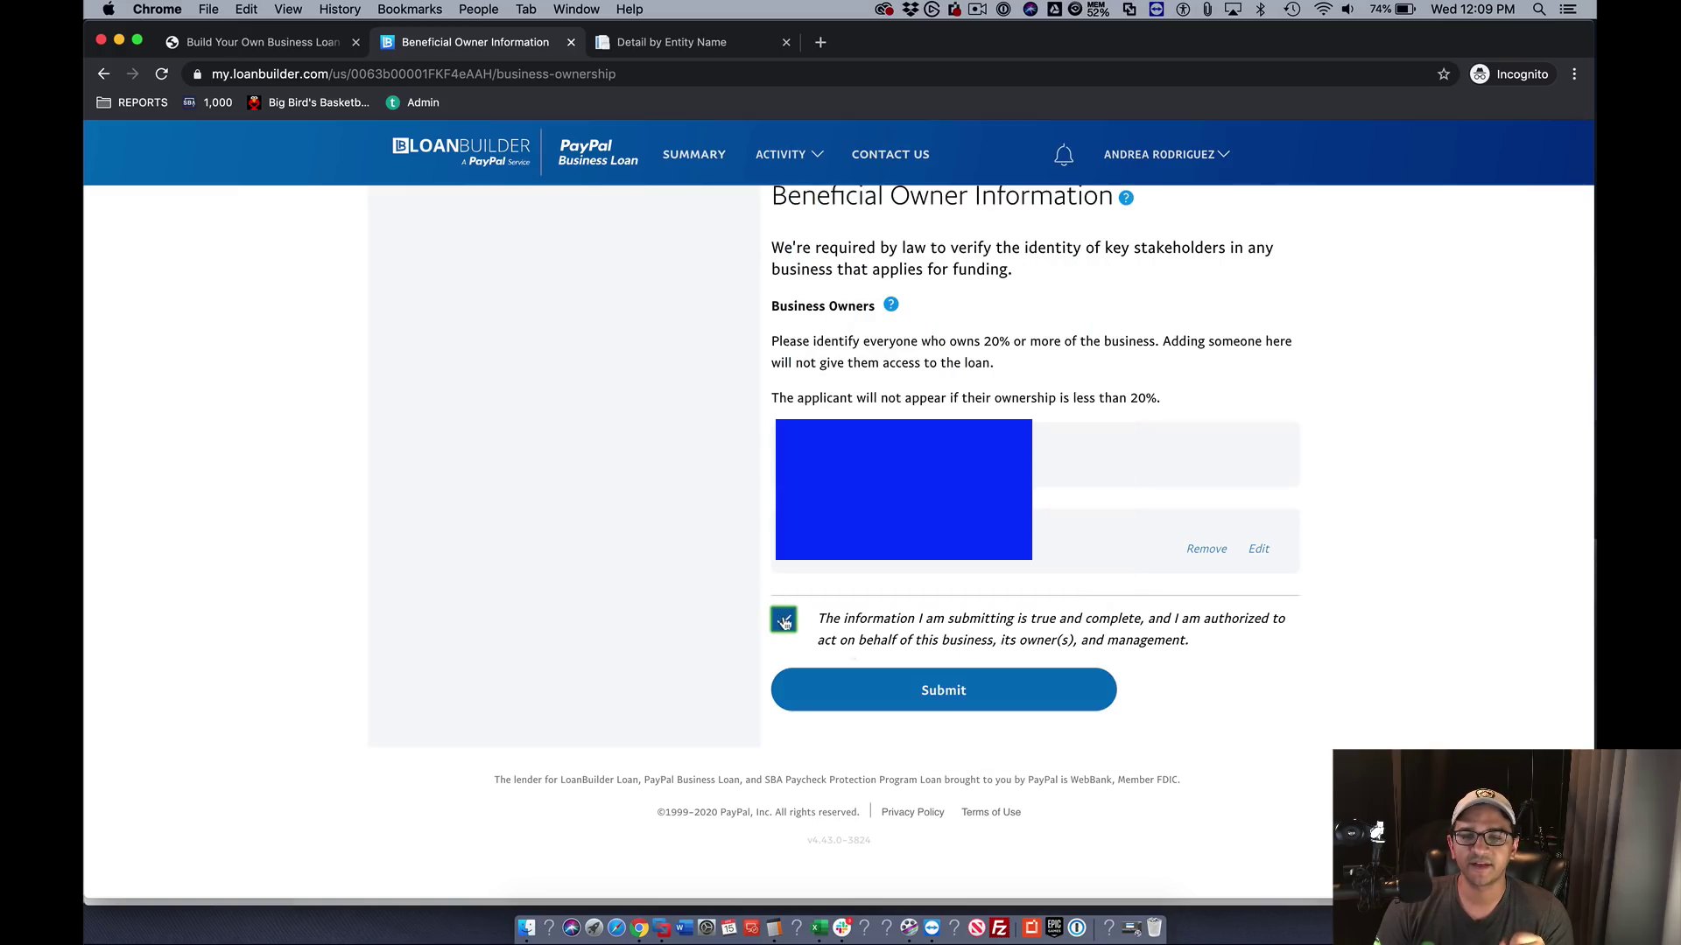
click(892, 698)
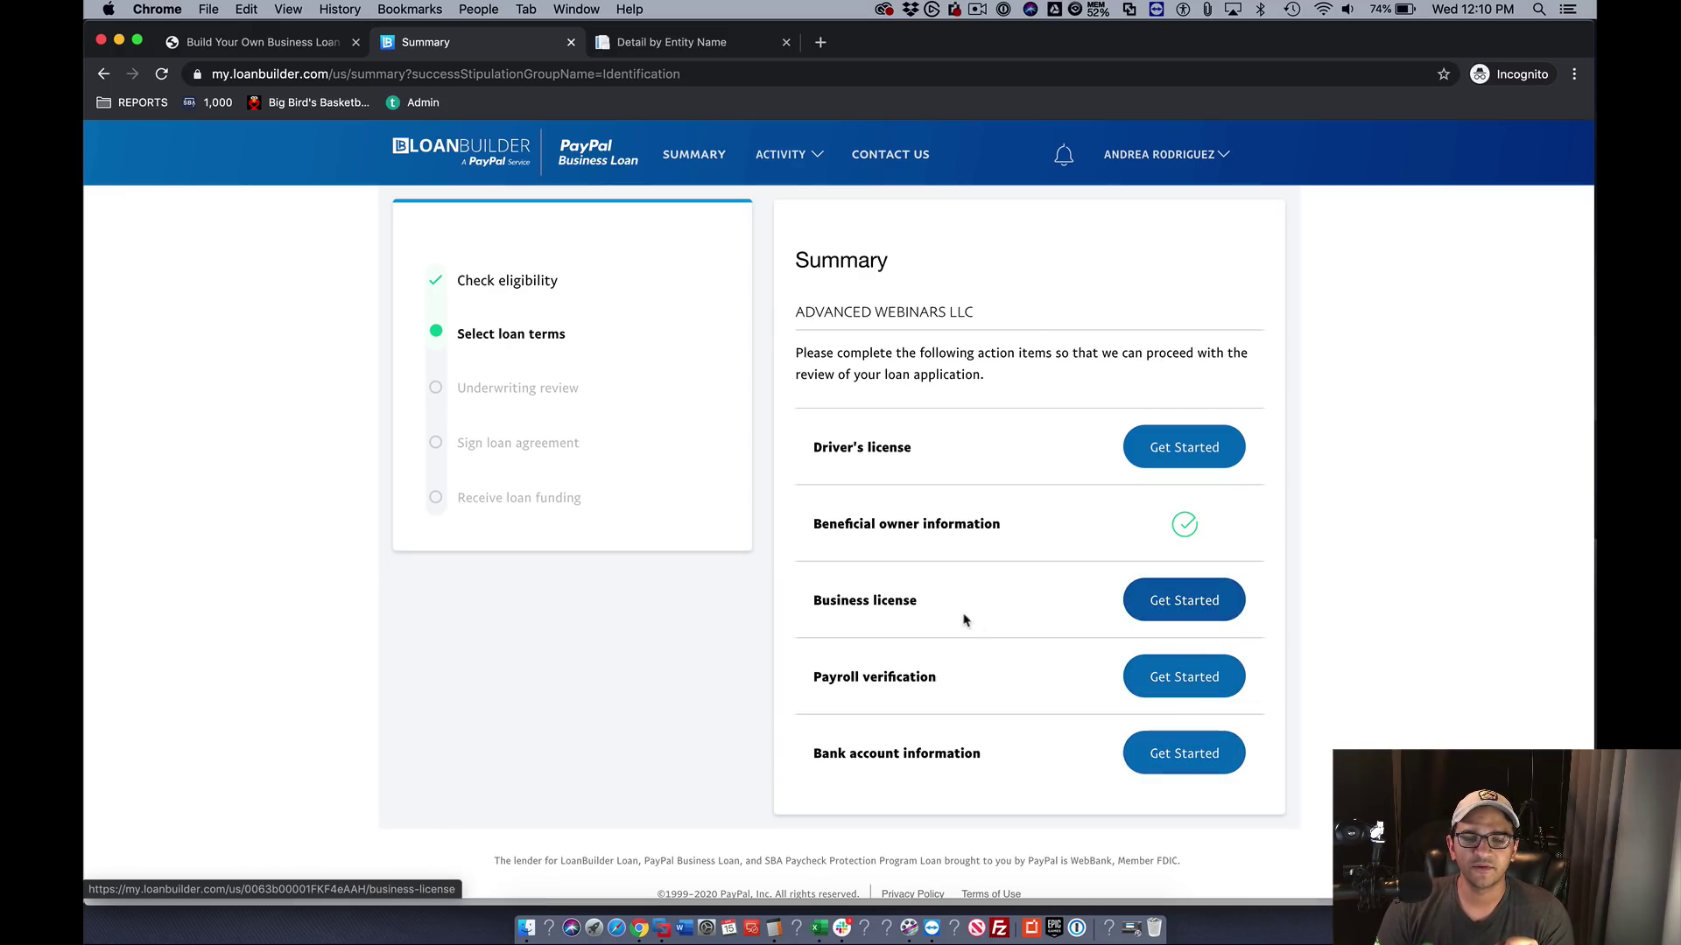
- Upload ConvertTiffToPDF.pdf from the iCloud Desktop as the business license and submit it
click(1173, 602)
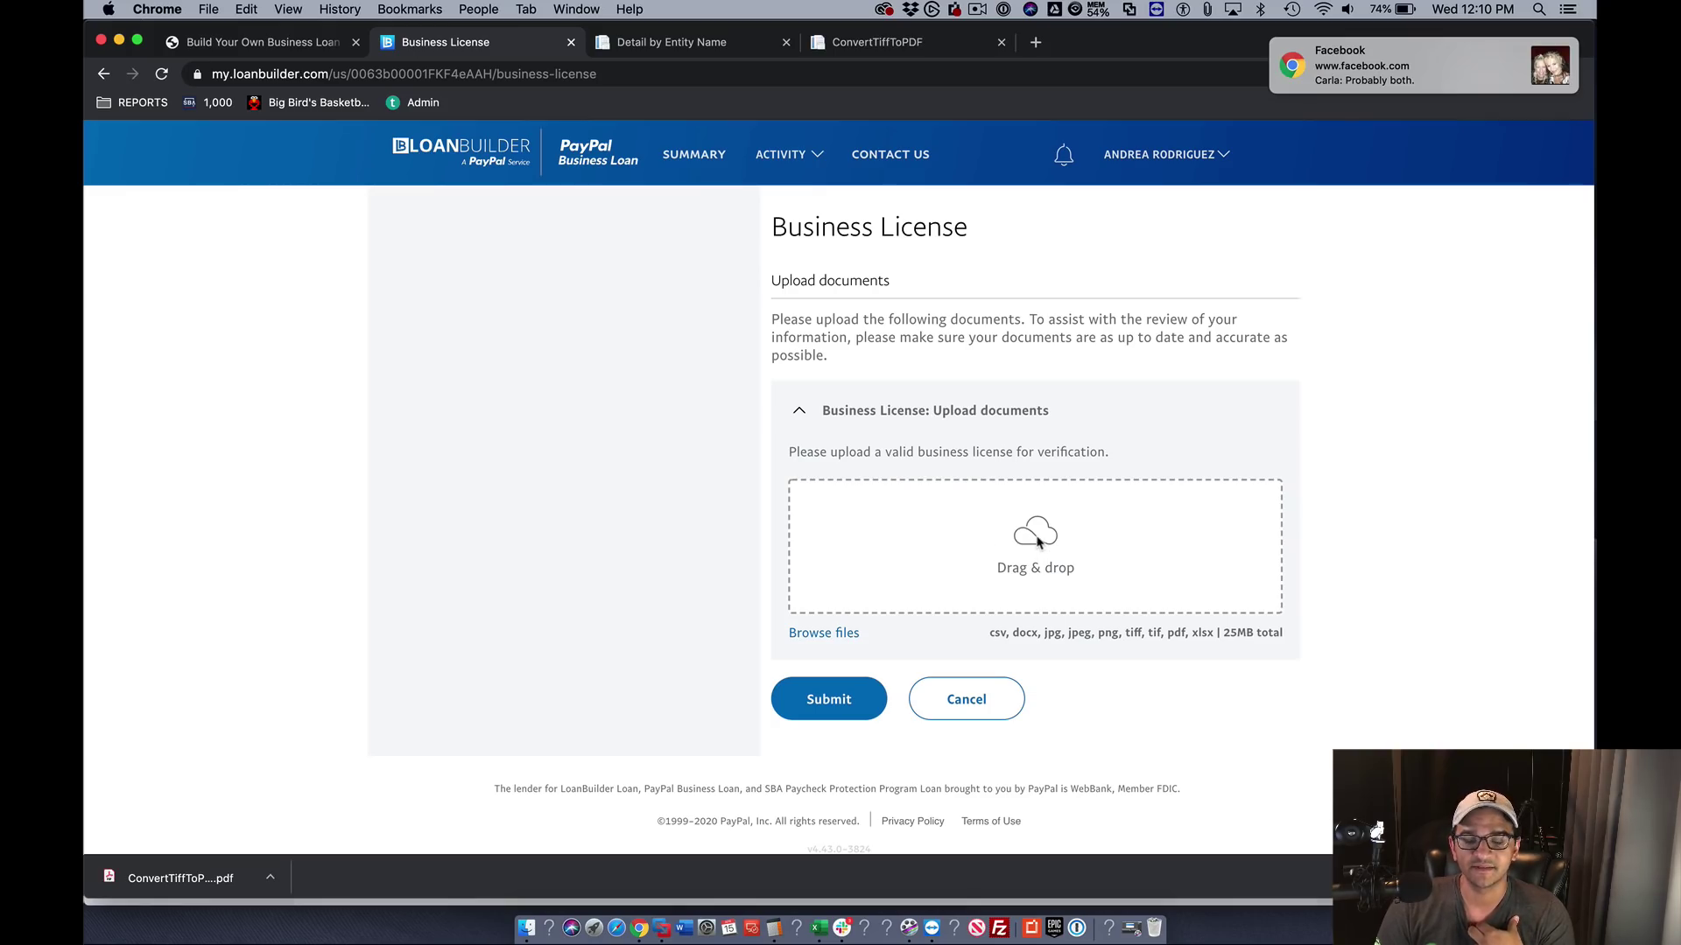
click(1039, 538)
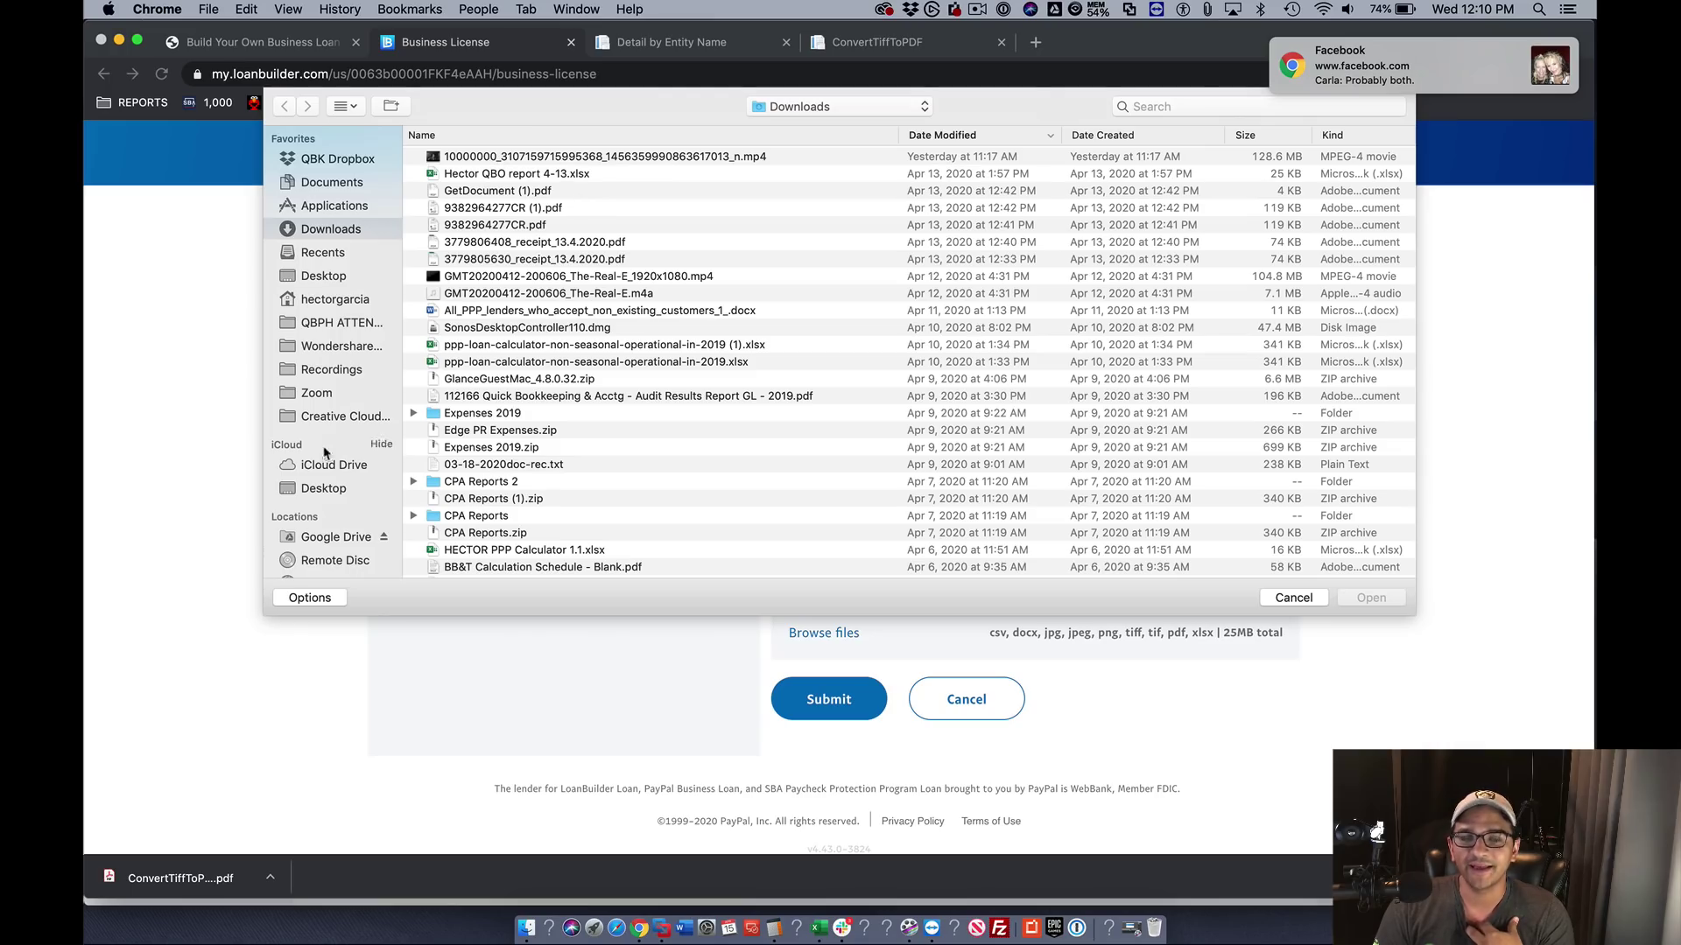
click(323, 488)
double_click(517, 160)
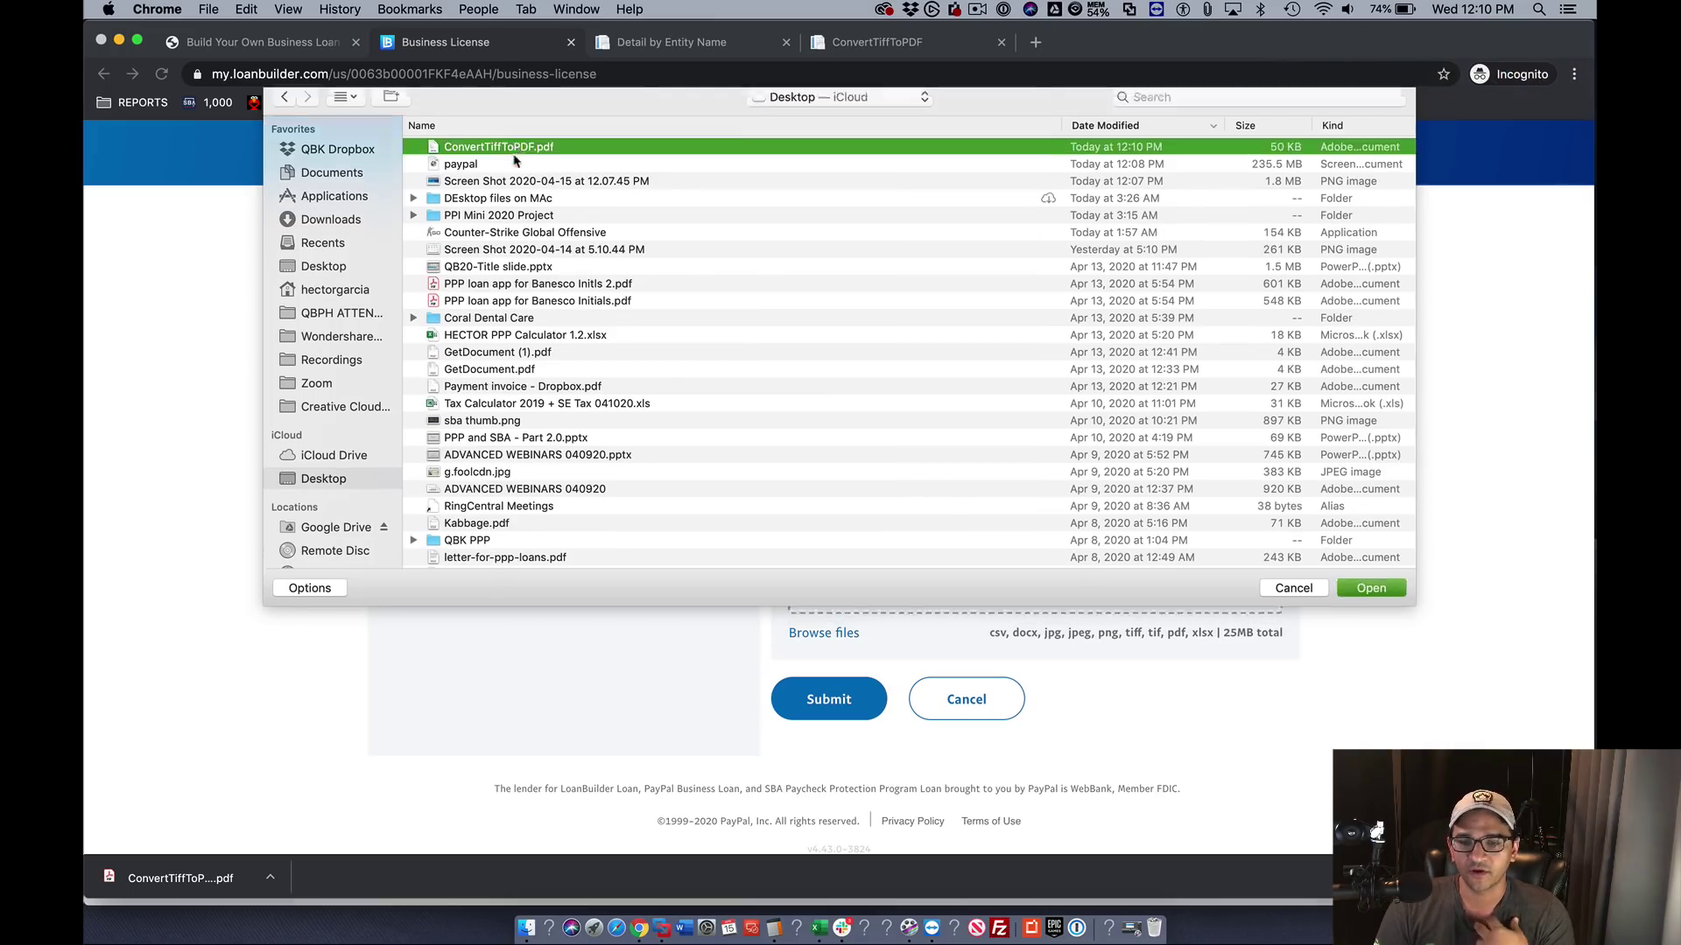
click(832, 701)
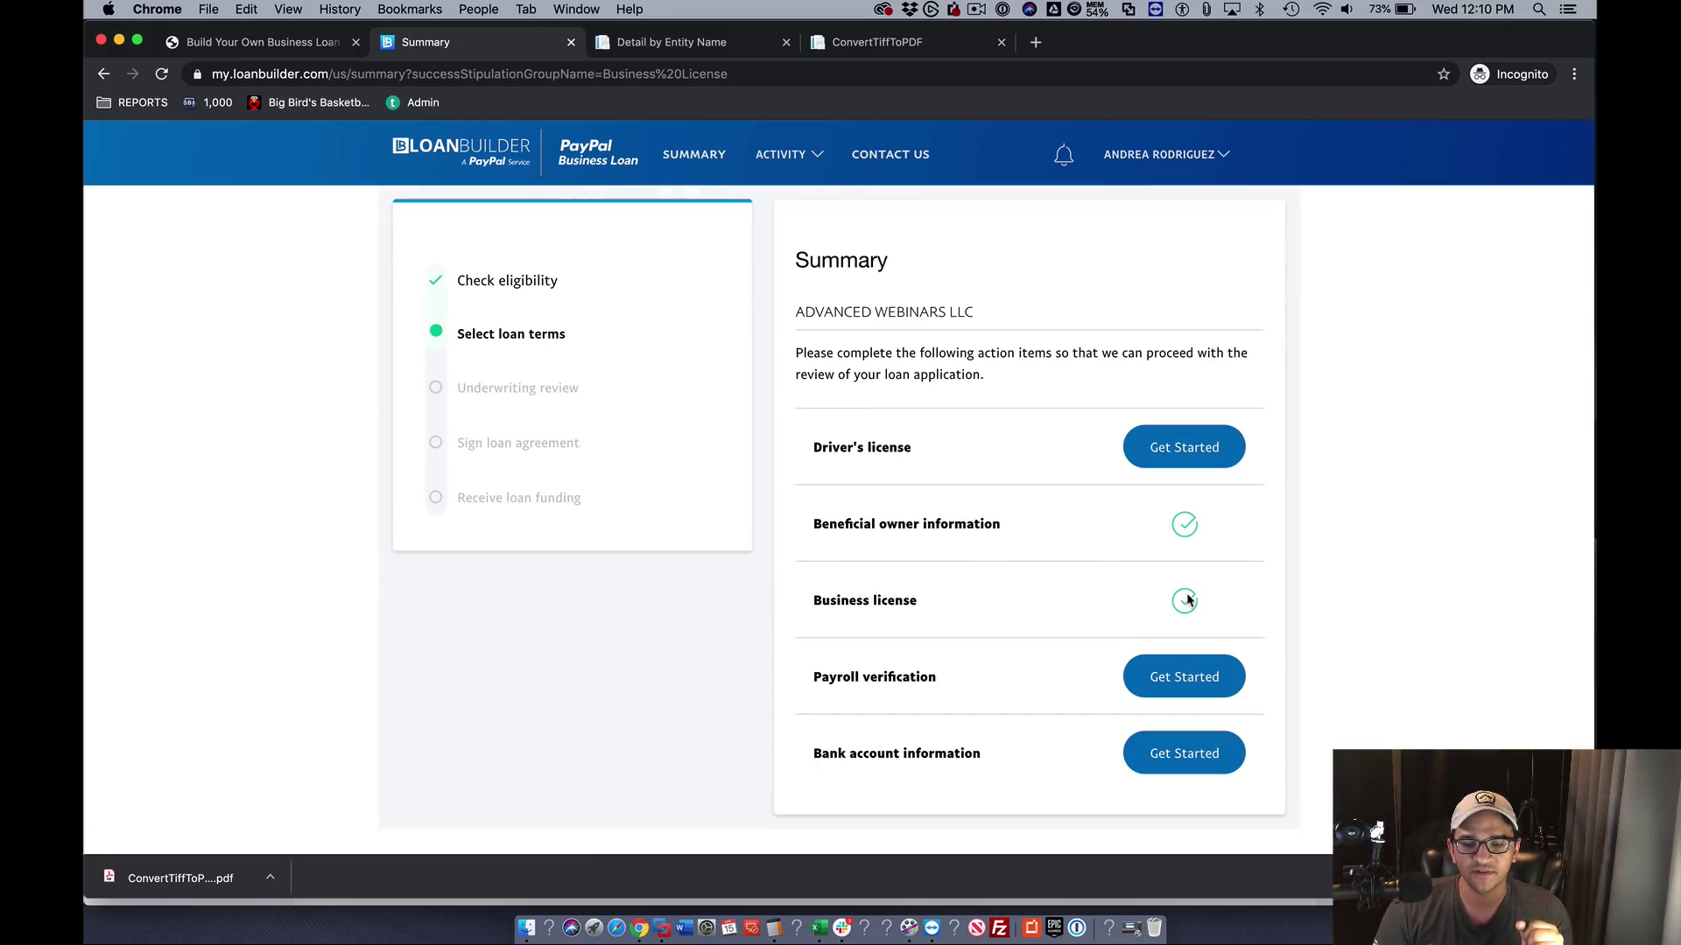
- Fill in bank account information using the same account as the deposit account, and submit
click(1178, 758)
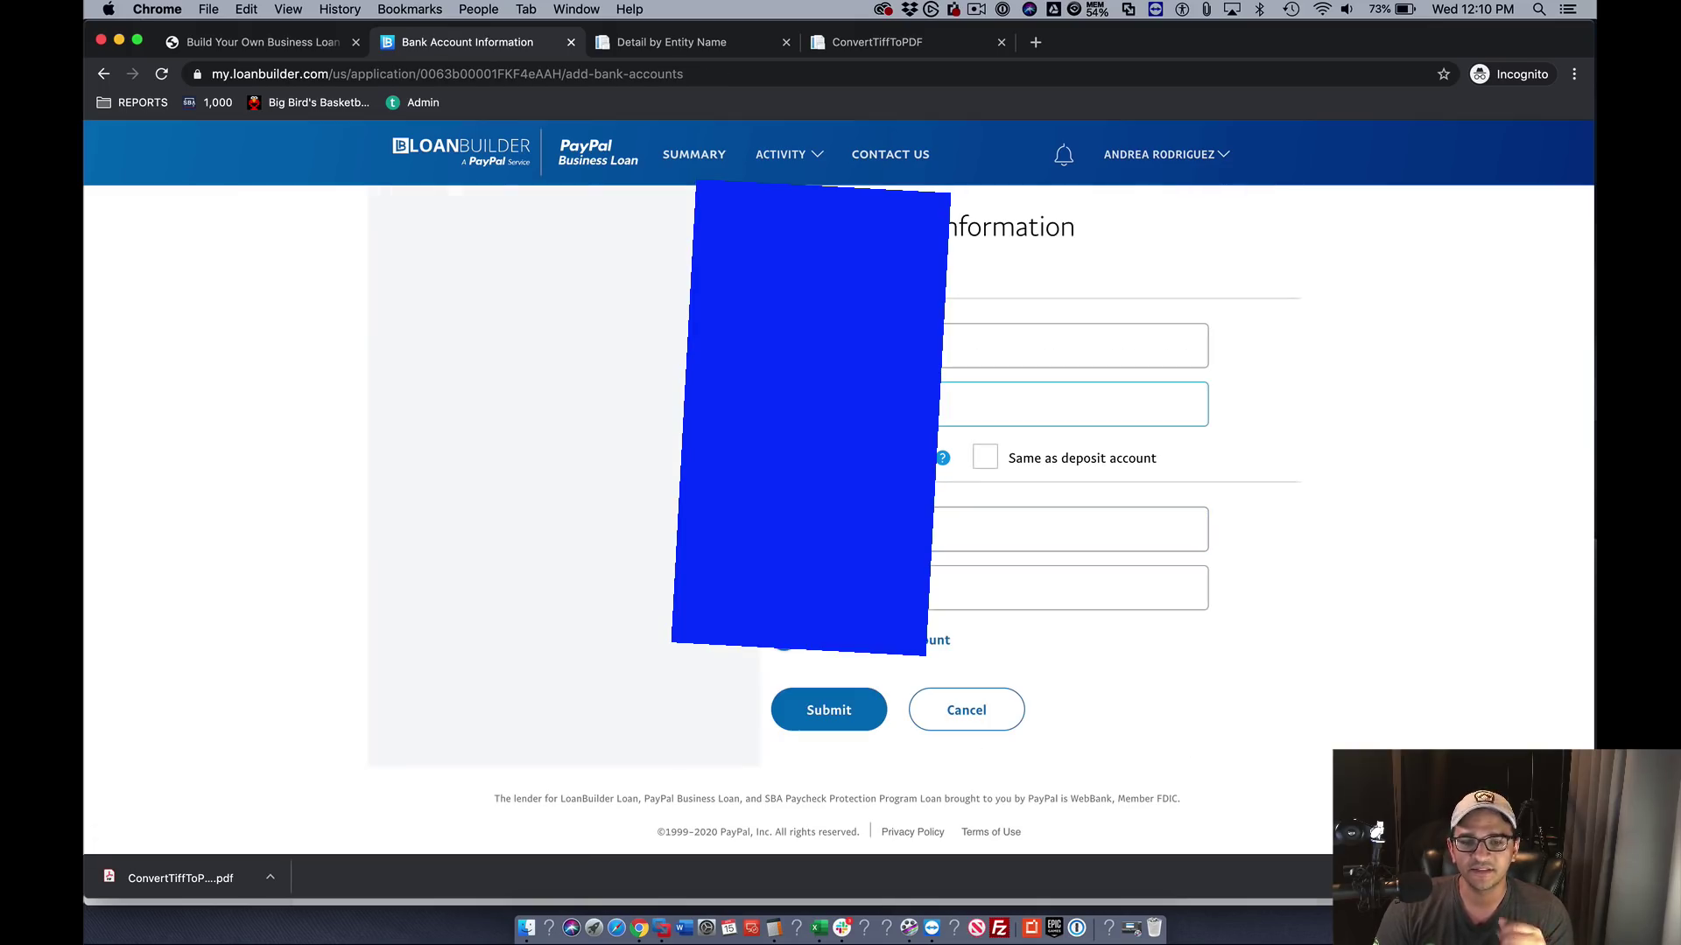
click(985, 458)
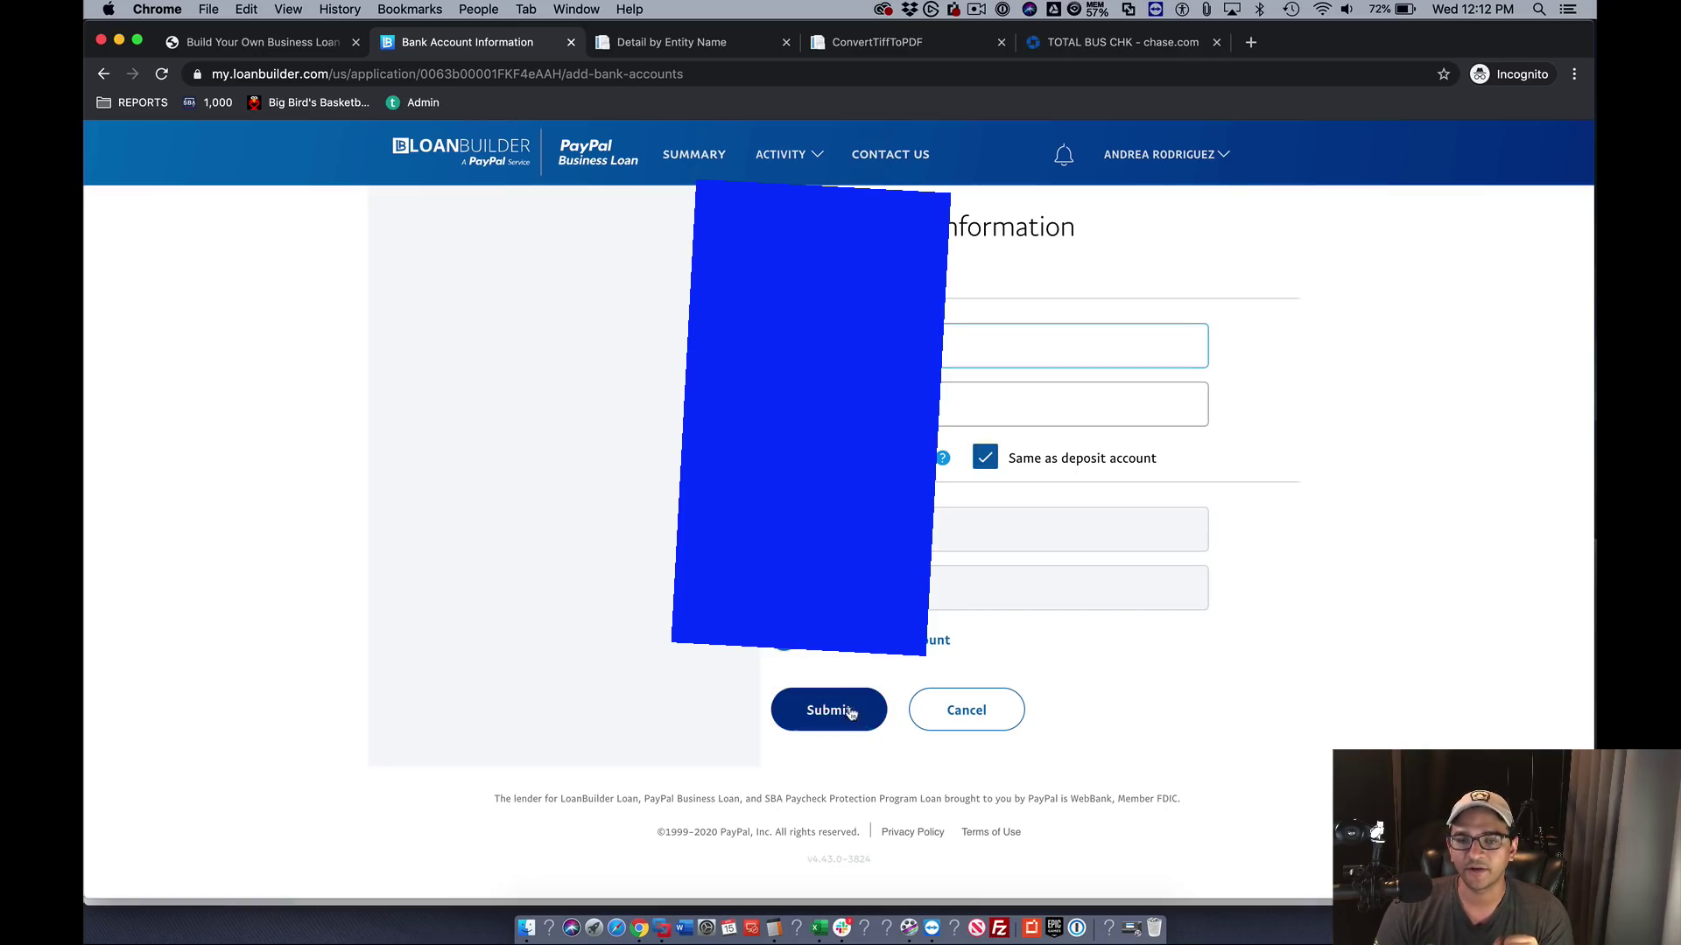
click(848, 708)
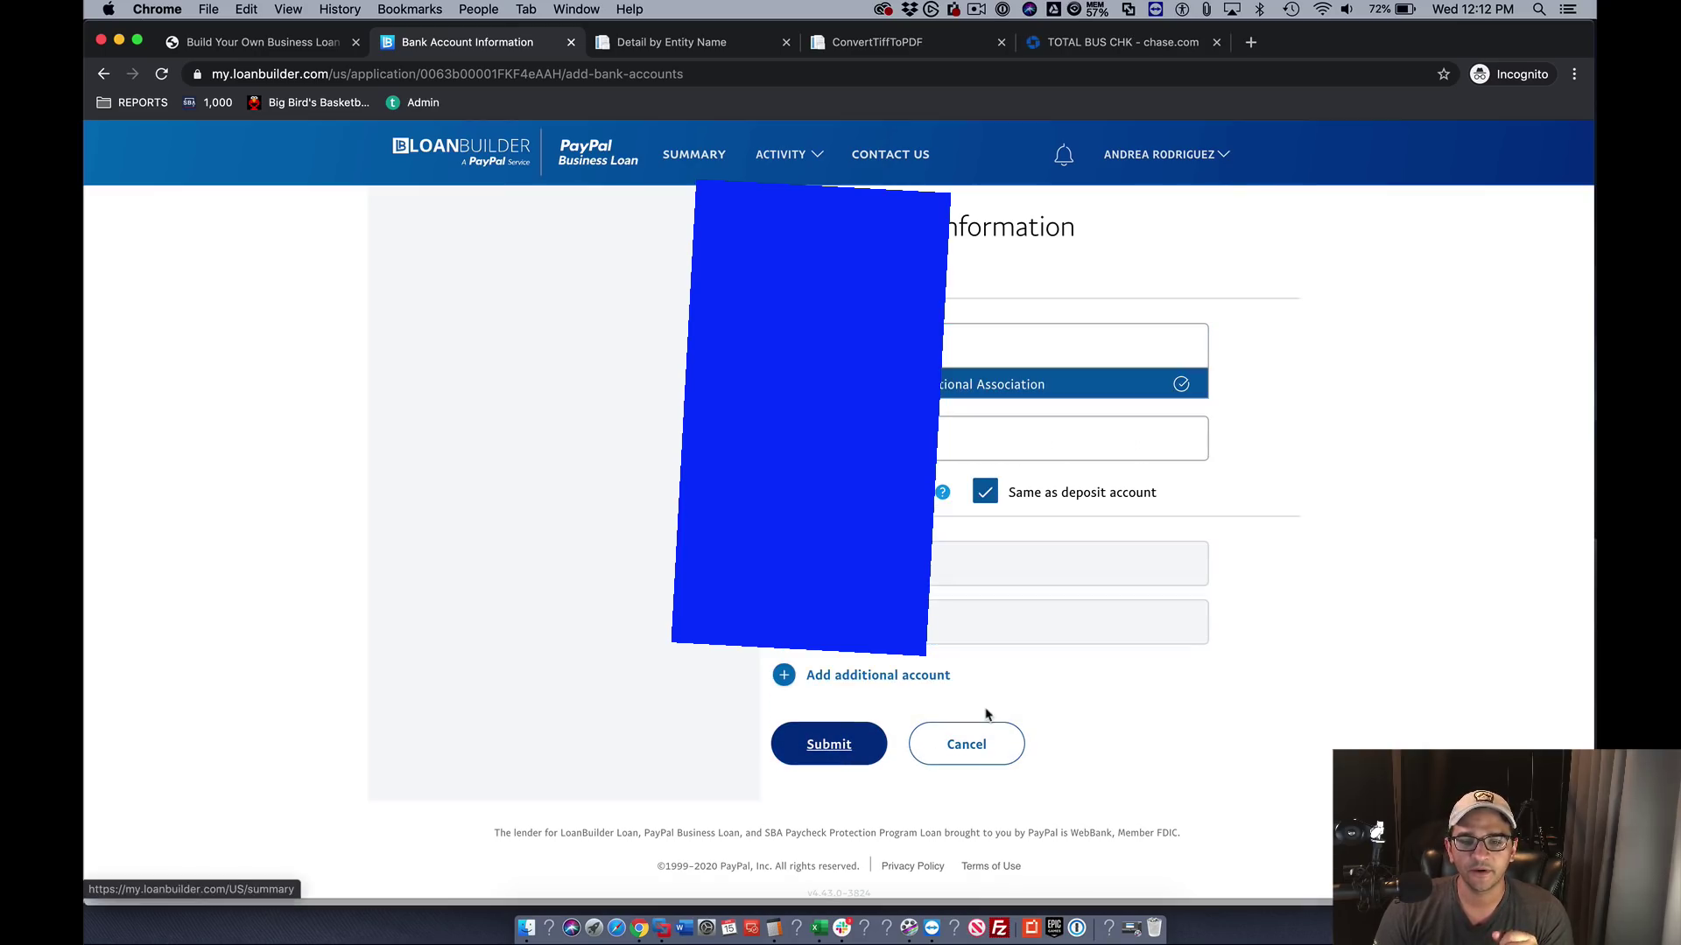
click(838, 753)
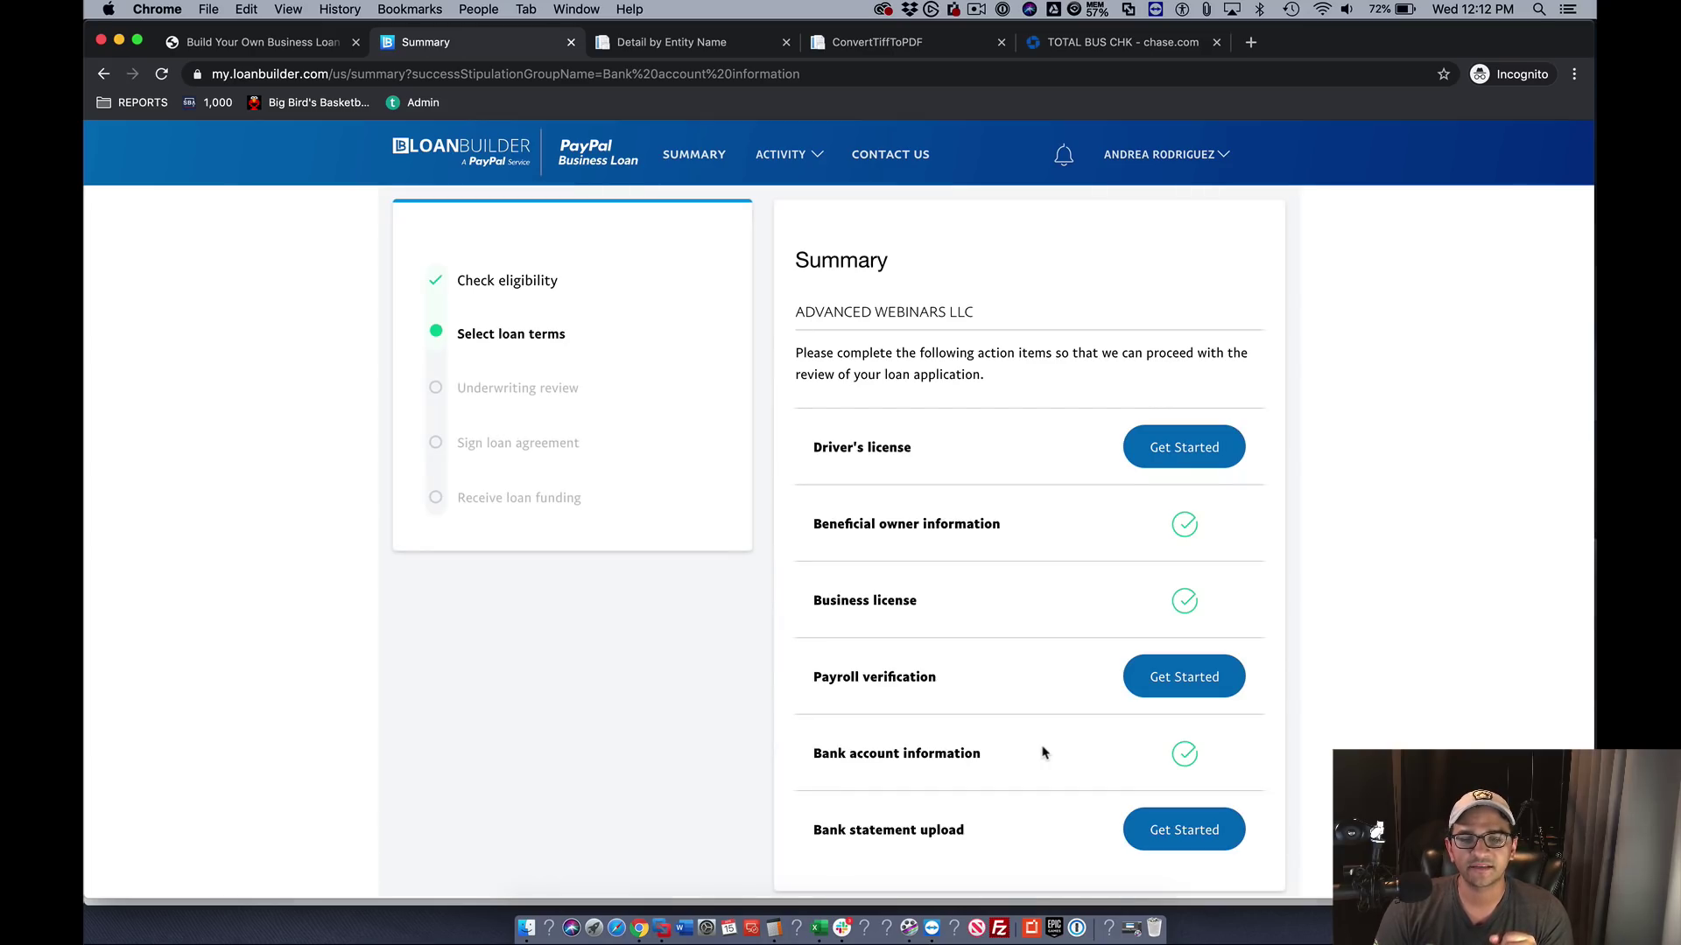
- Start the bank statement upload item and submit the uploaded statements
scroll(1043, 753, down, 1)
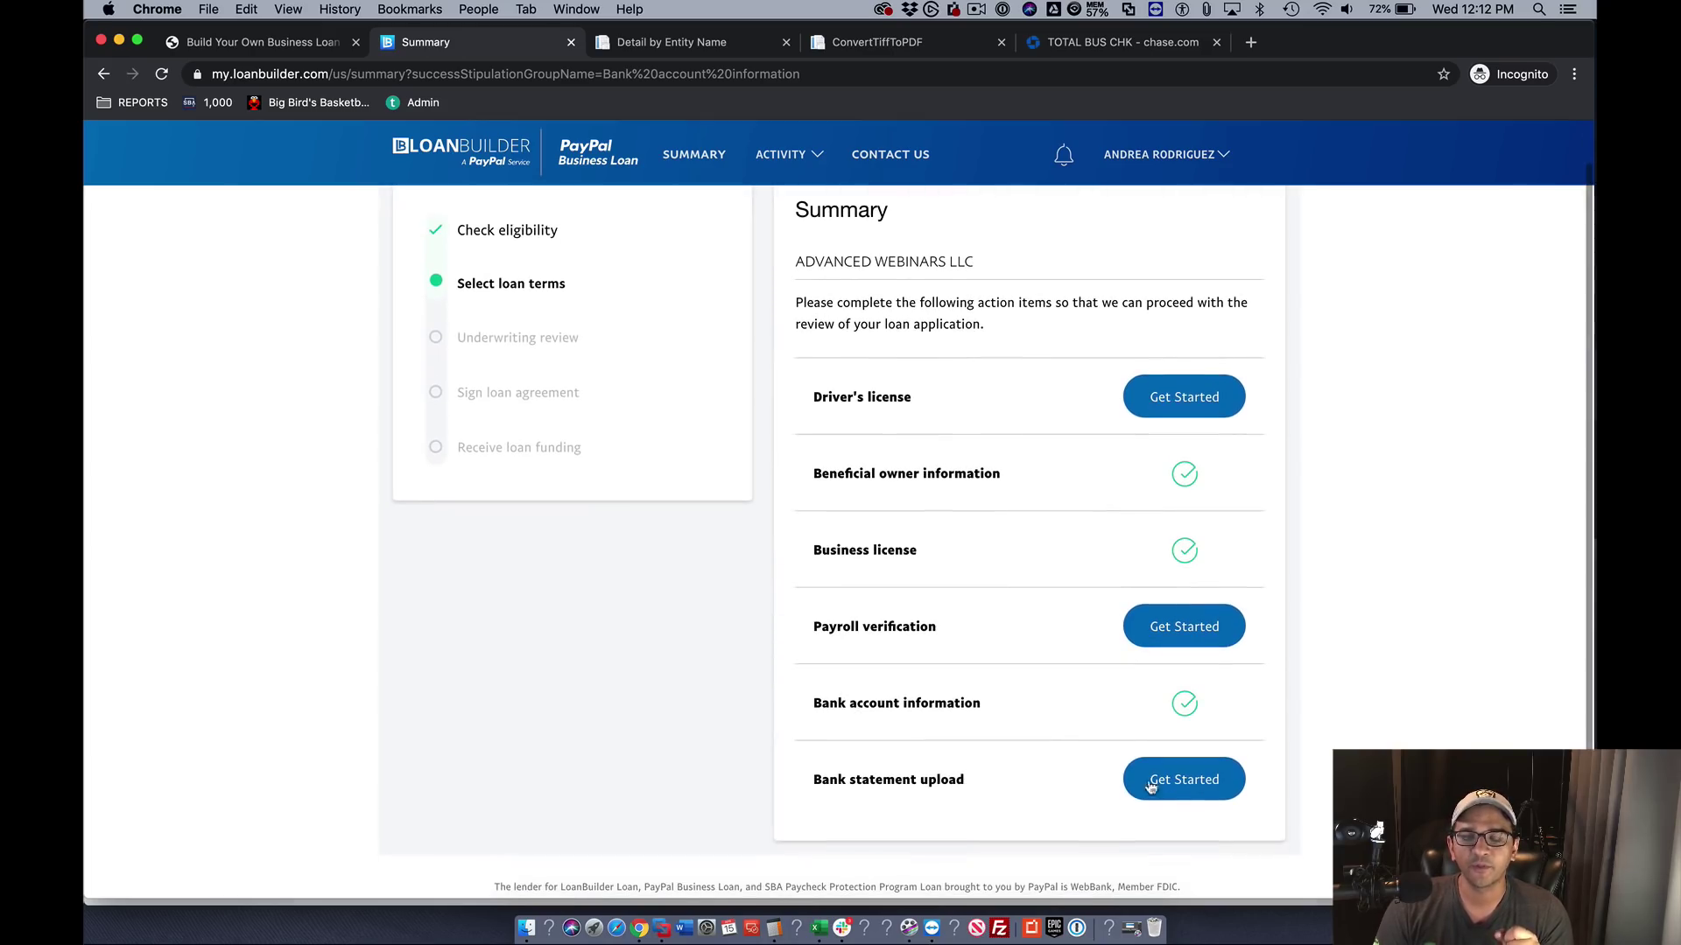
click(1181, 783)
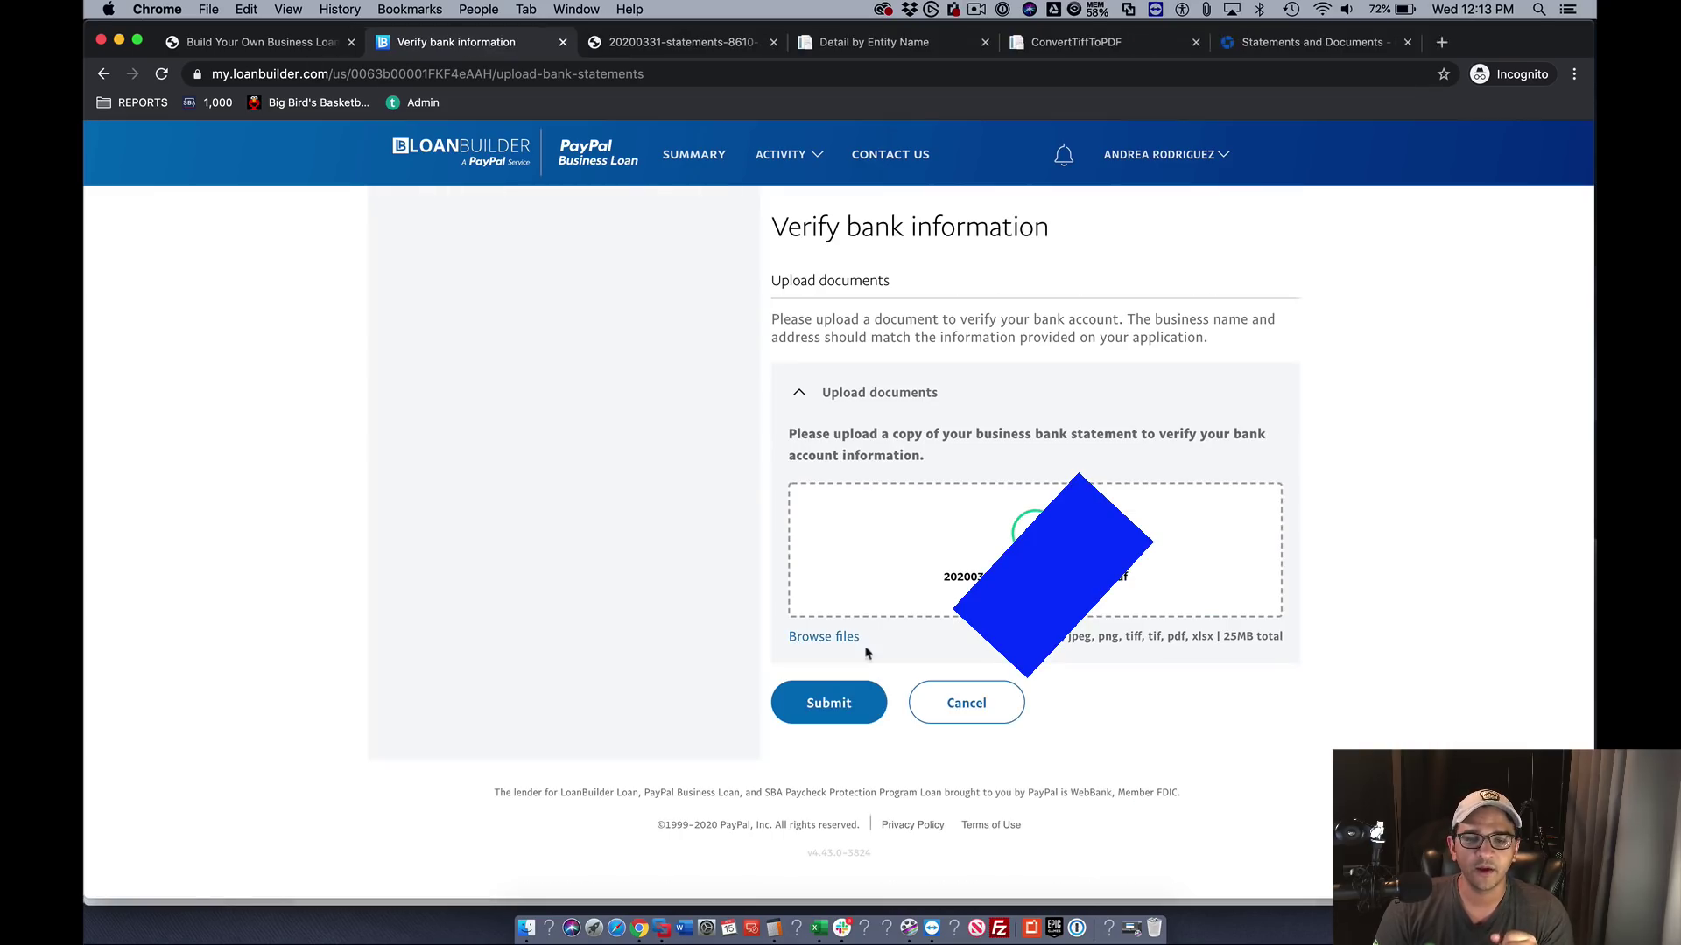
click(830, 700)
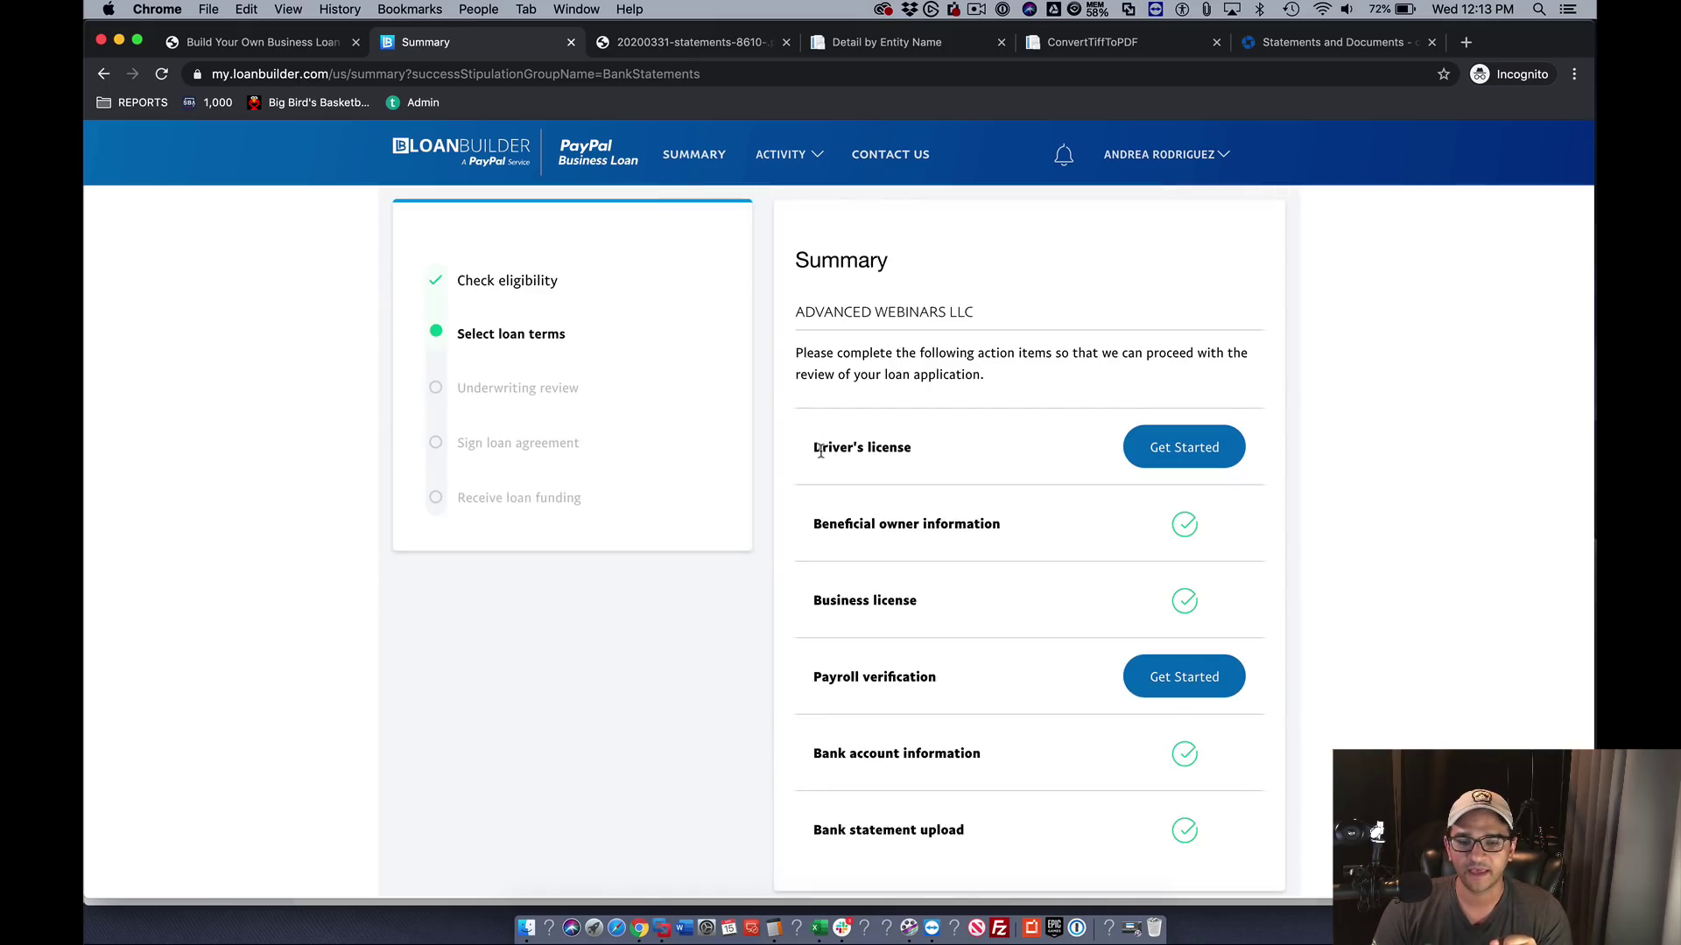
- From Payroll Verification, download the Average Monthly Payroll Calculator and open ppp_calculator.xlsx in Excel
scroll(1252, 727, down, 2)
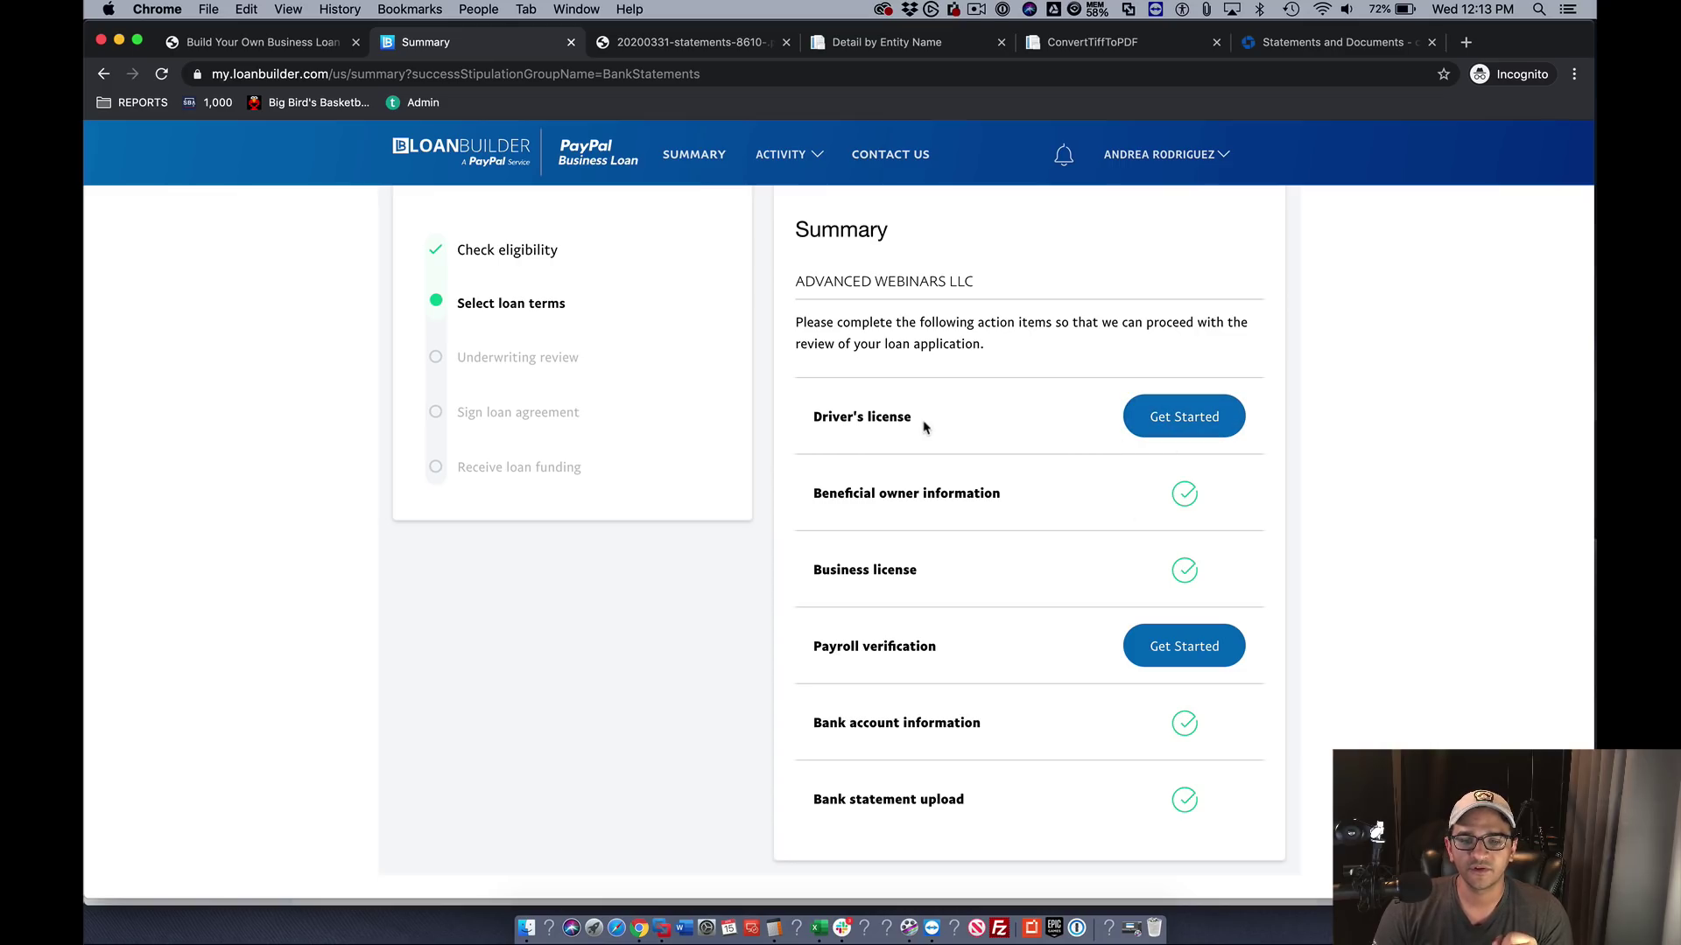
click(1190, 652)
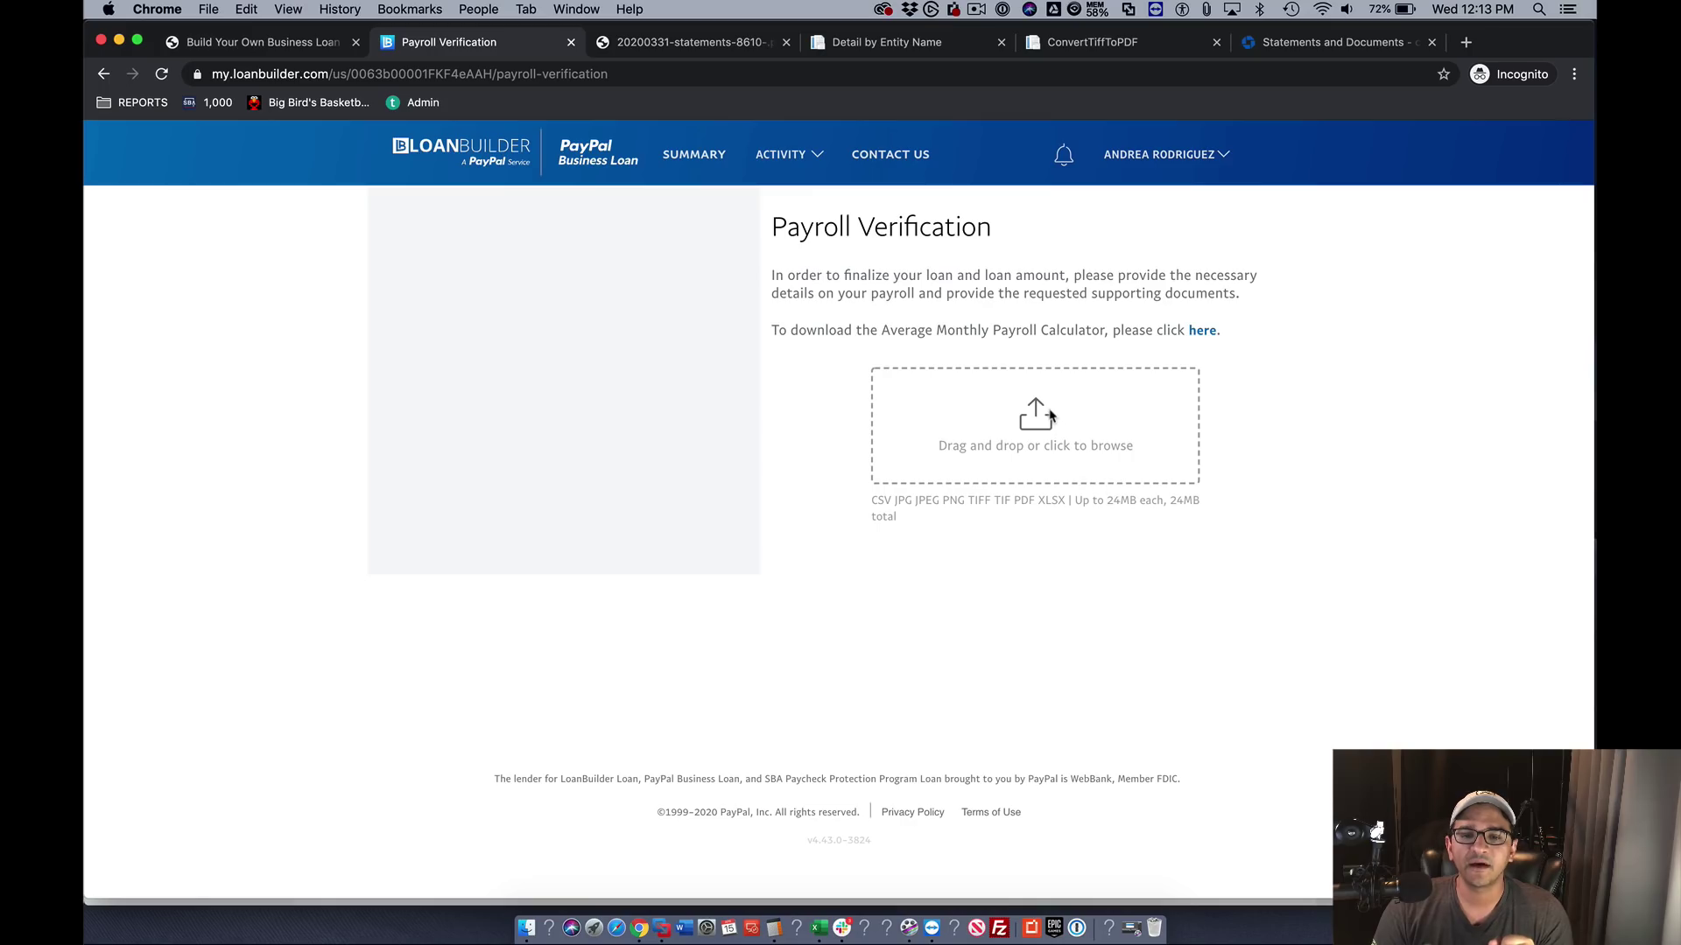
click(1202, 333)
click(175, 879)
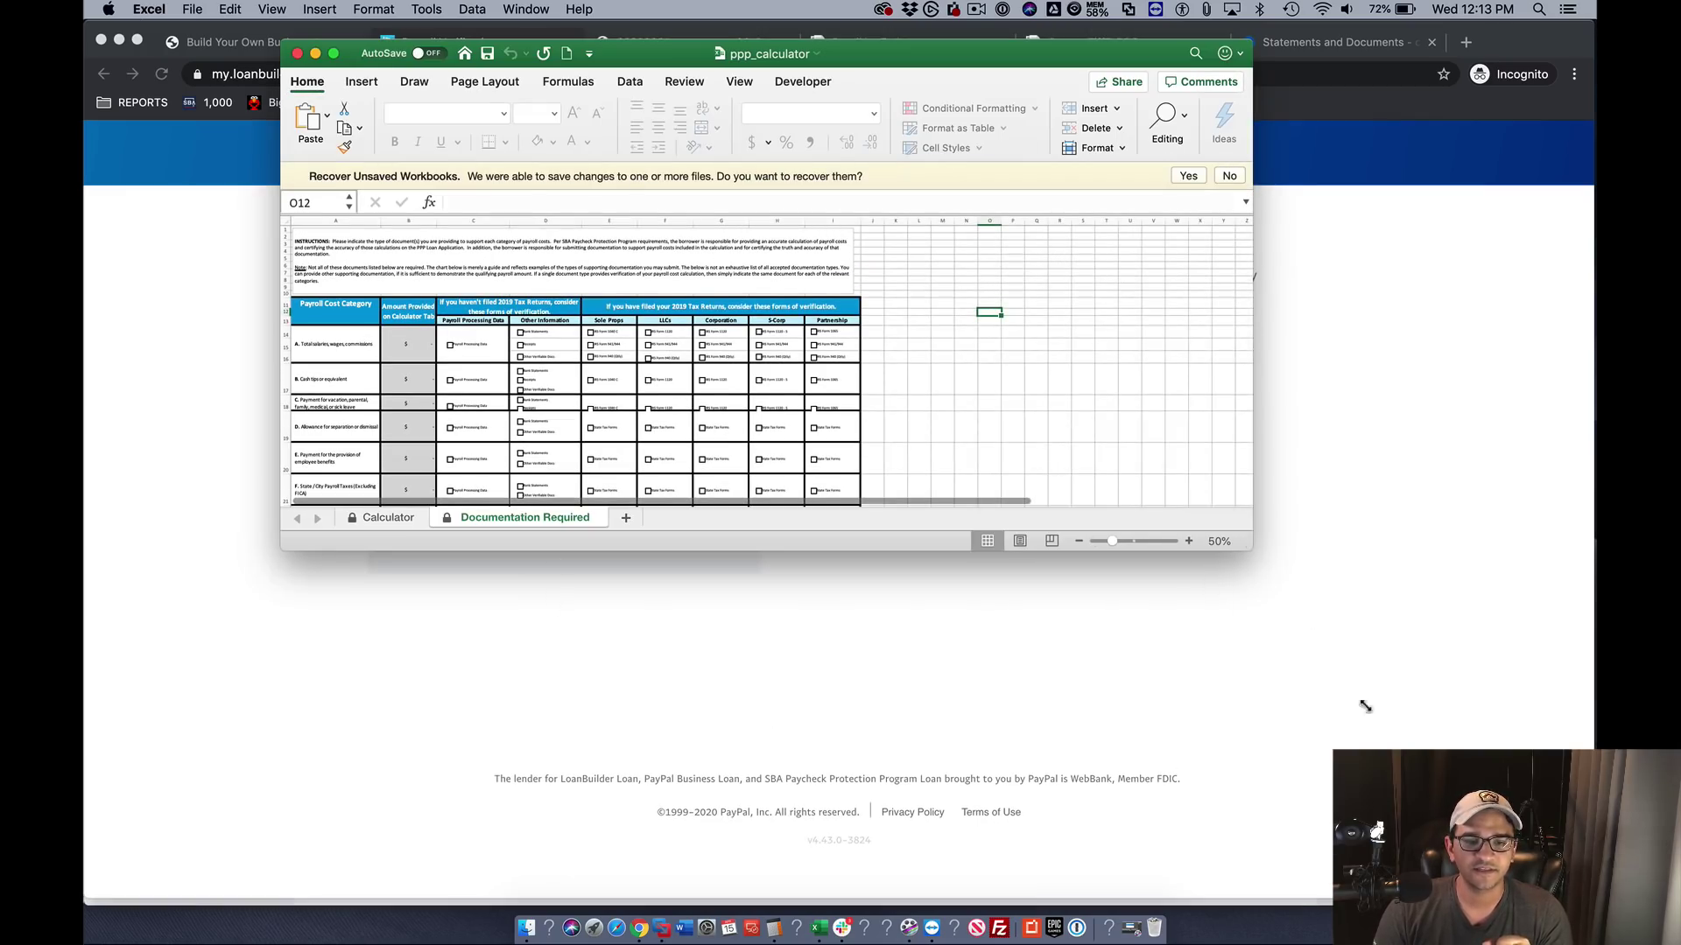
- Enlarge the ppp_calculator window, zoom to 150%, and review its sheets before returning to the browser
drag(1365, 706, 1505, 897)
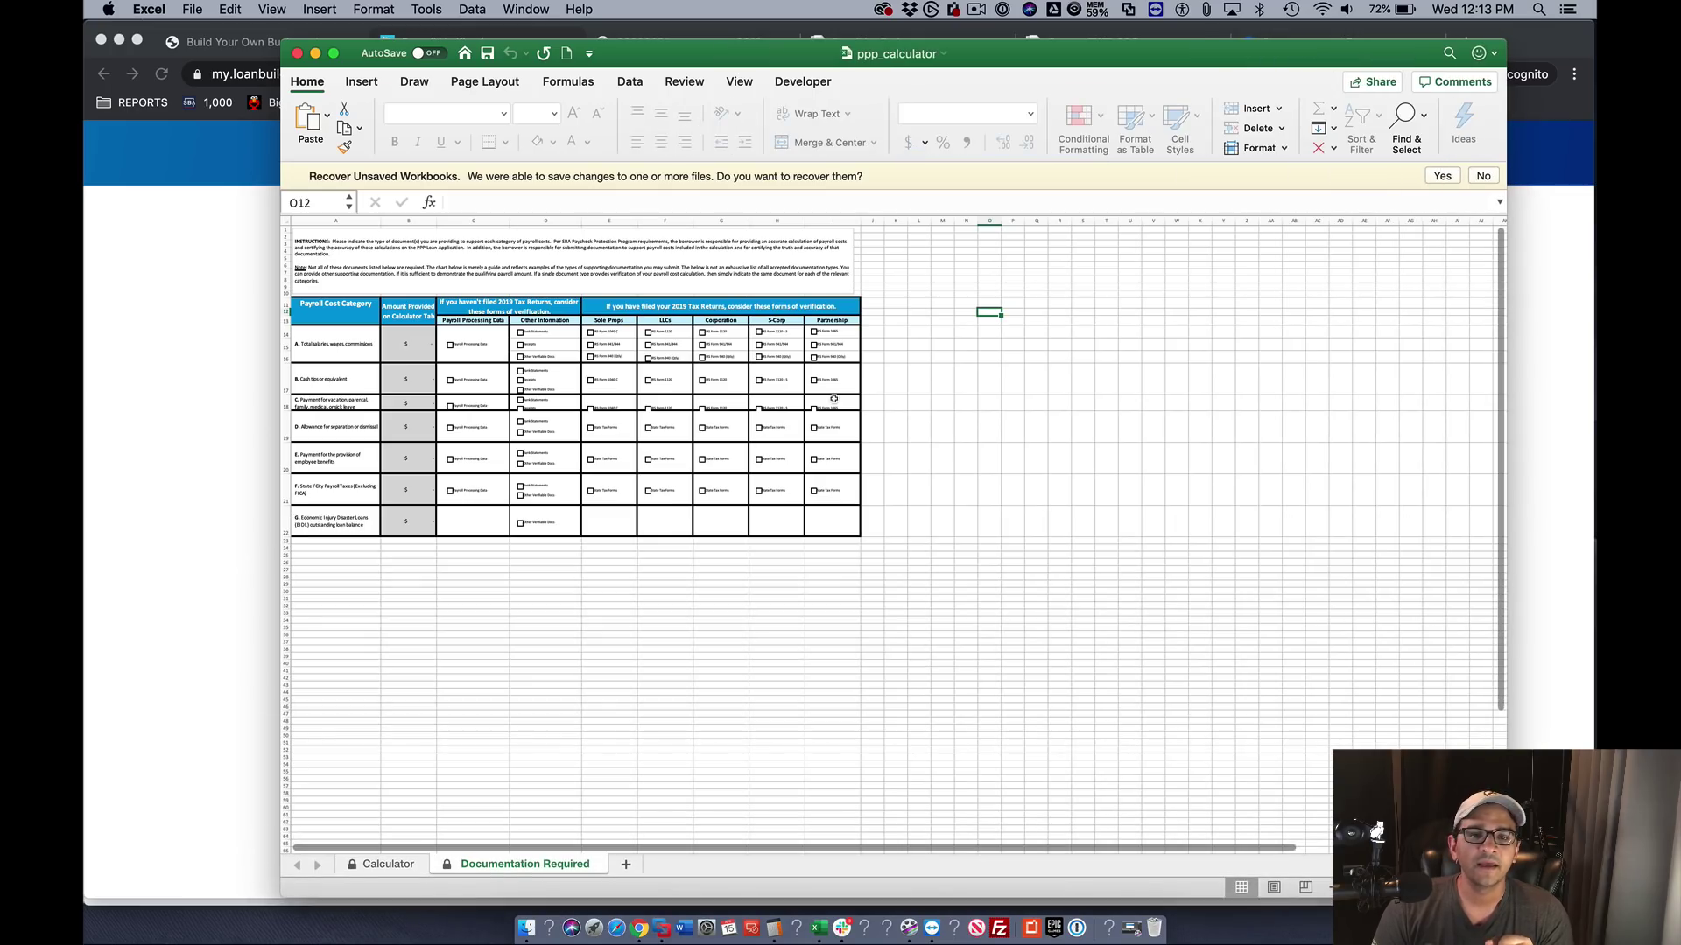
click(732, 84)
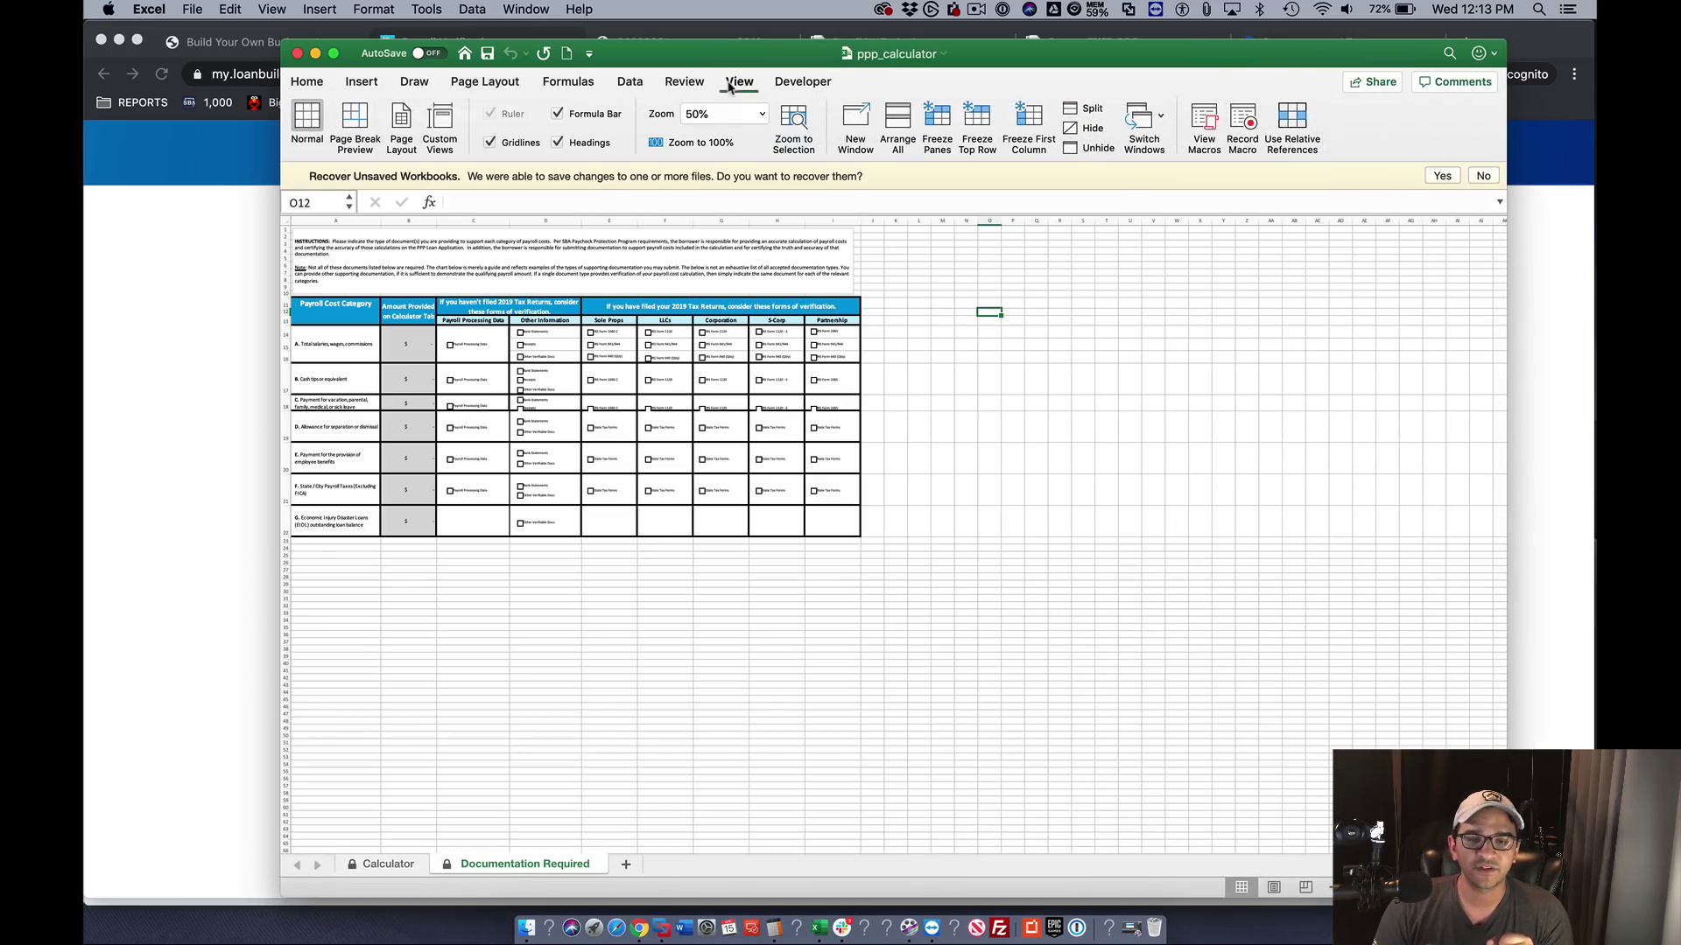
click(763, 115)
click(731, 153)
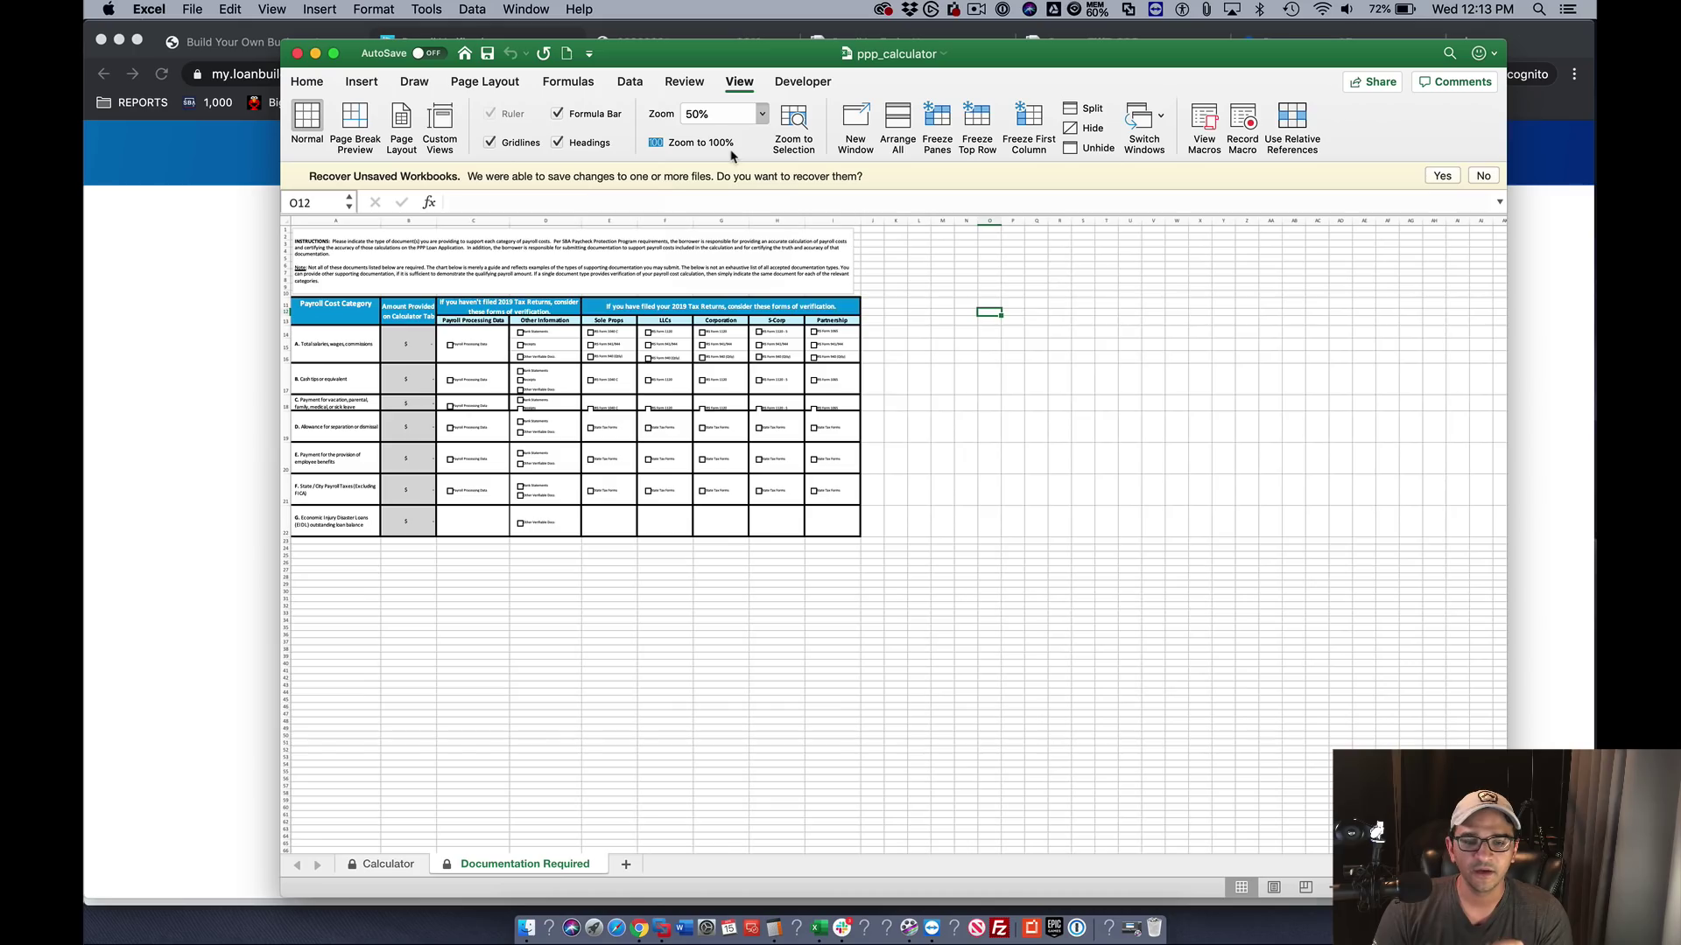
scroll(600, 511, left, 10)
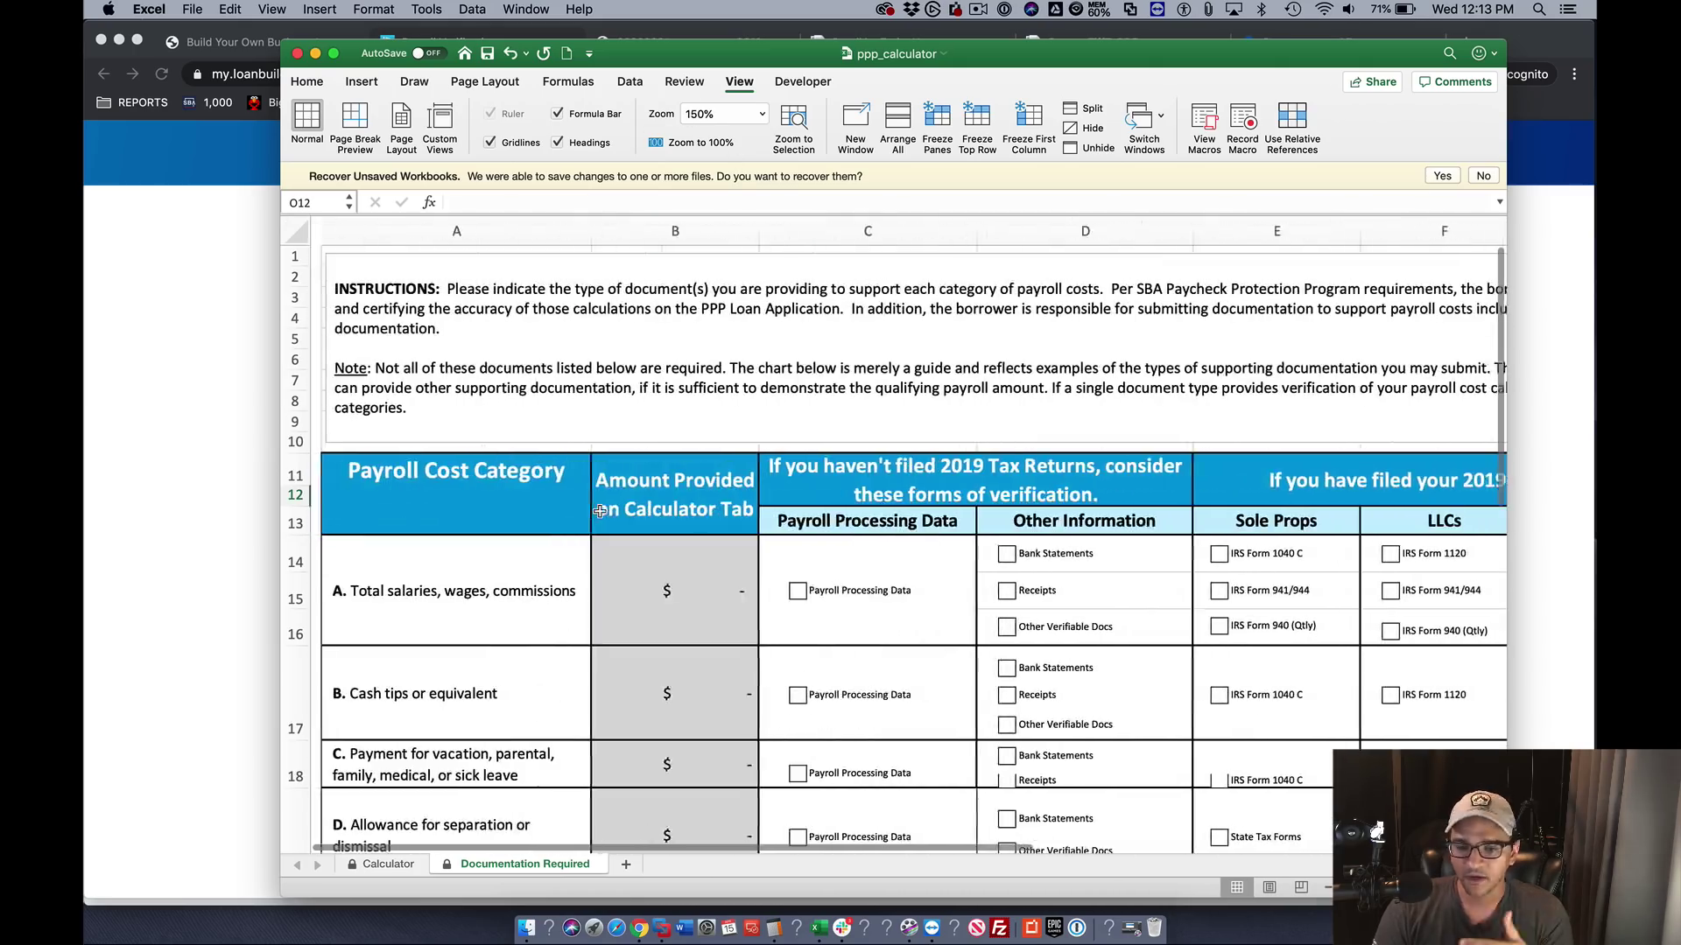
scroll(600, 512, down, 8)
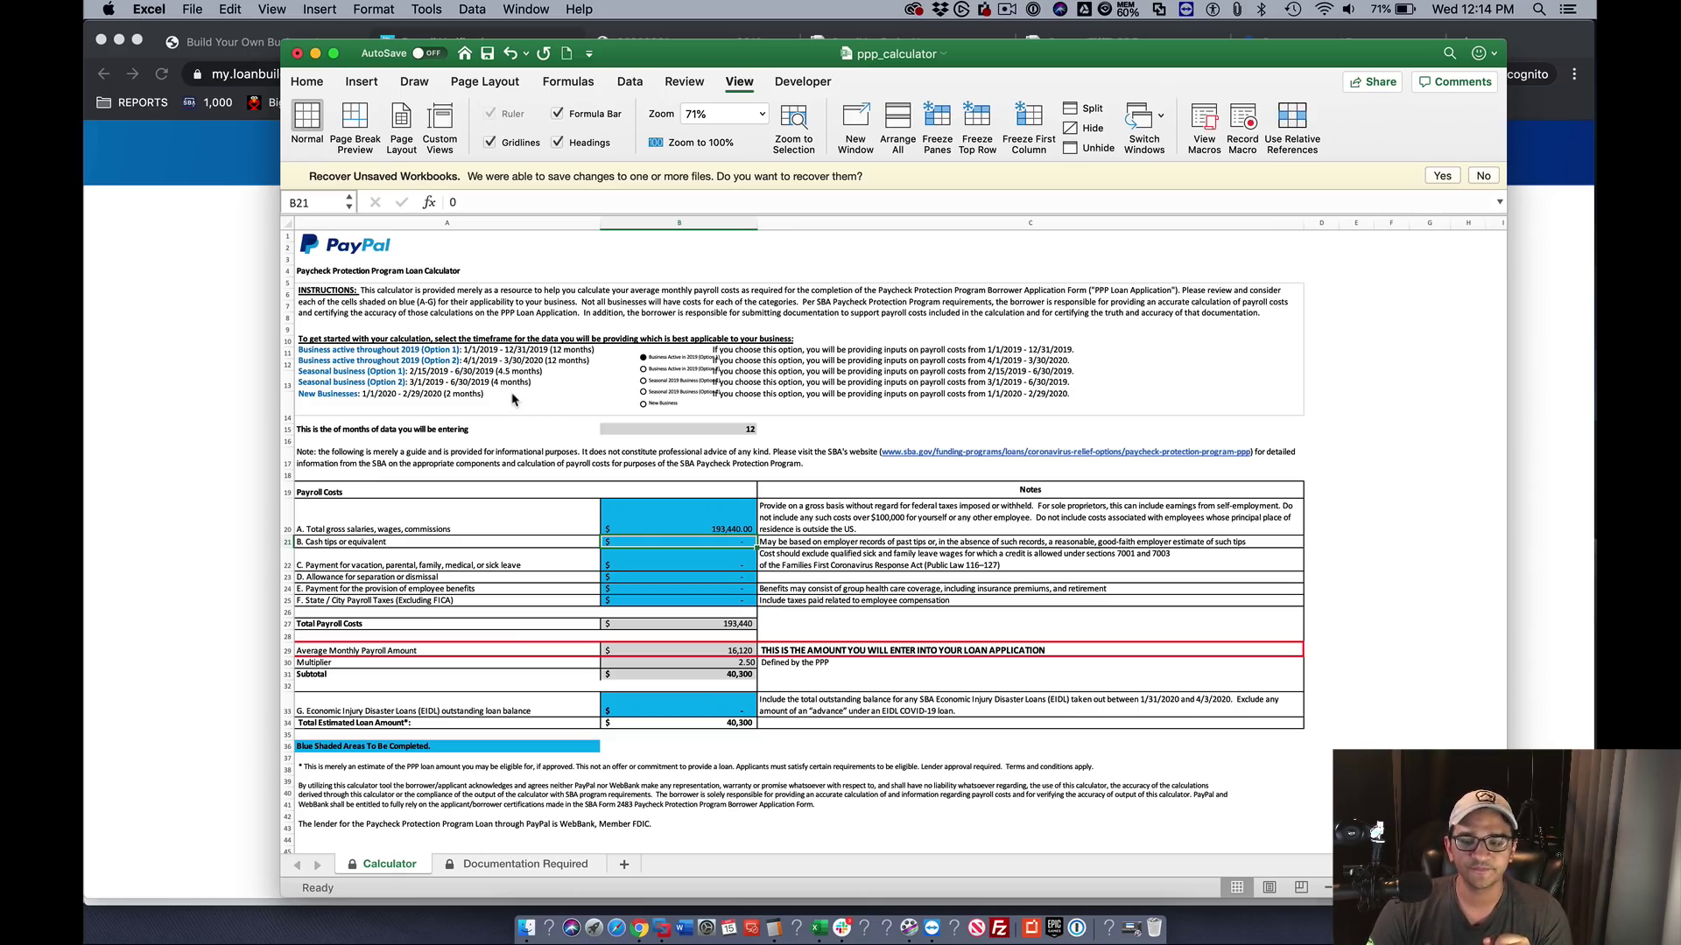
scroll(656, 616, down, 4)
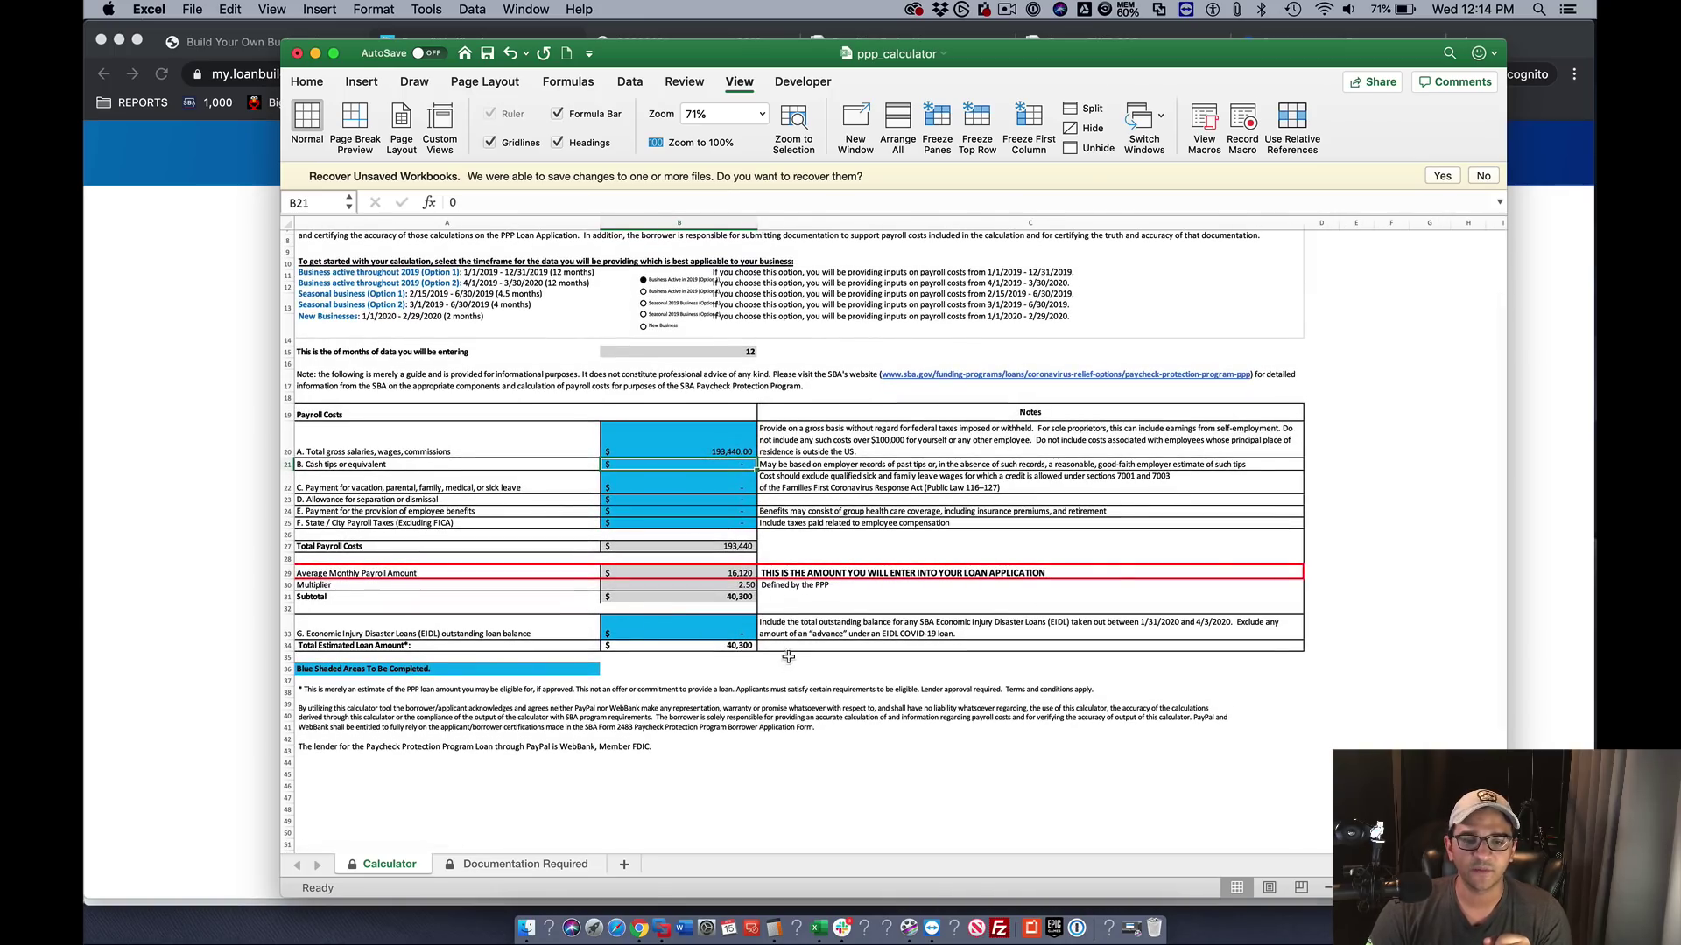
click(1573, 464)
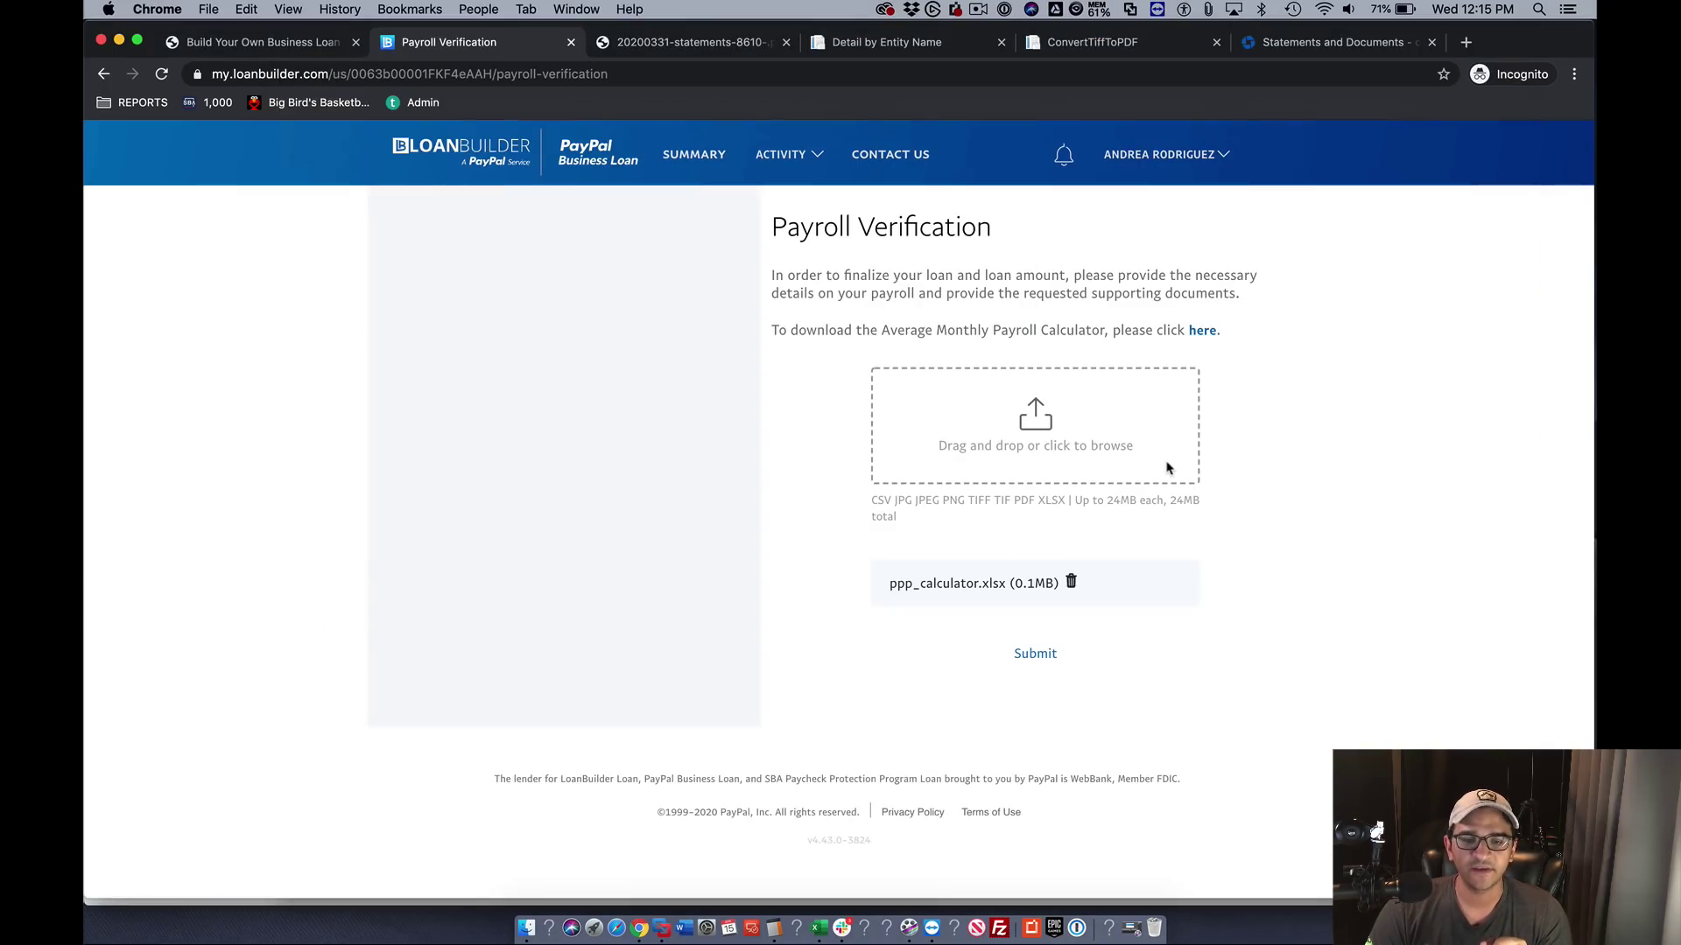
- Submit the payroll calculator, then upload and submit the driver's license scan PDF
click(1040, 655)
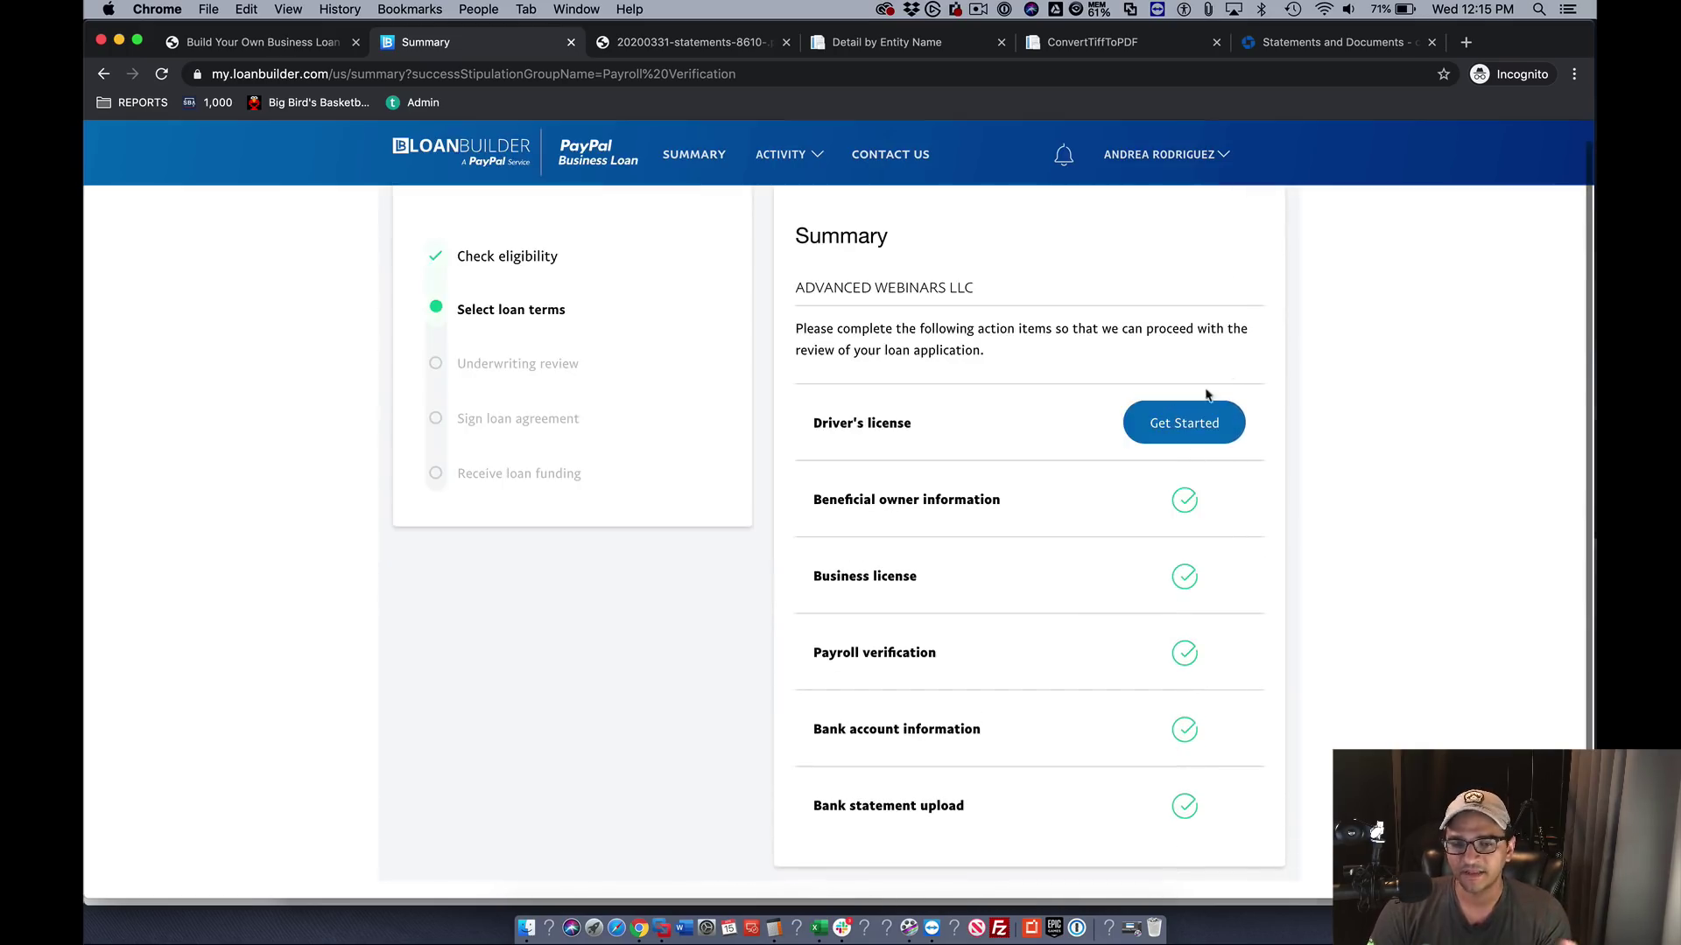
click(1191, 408)
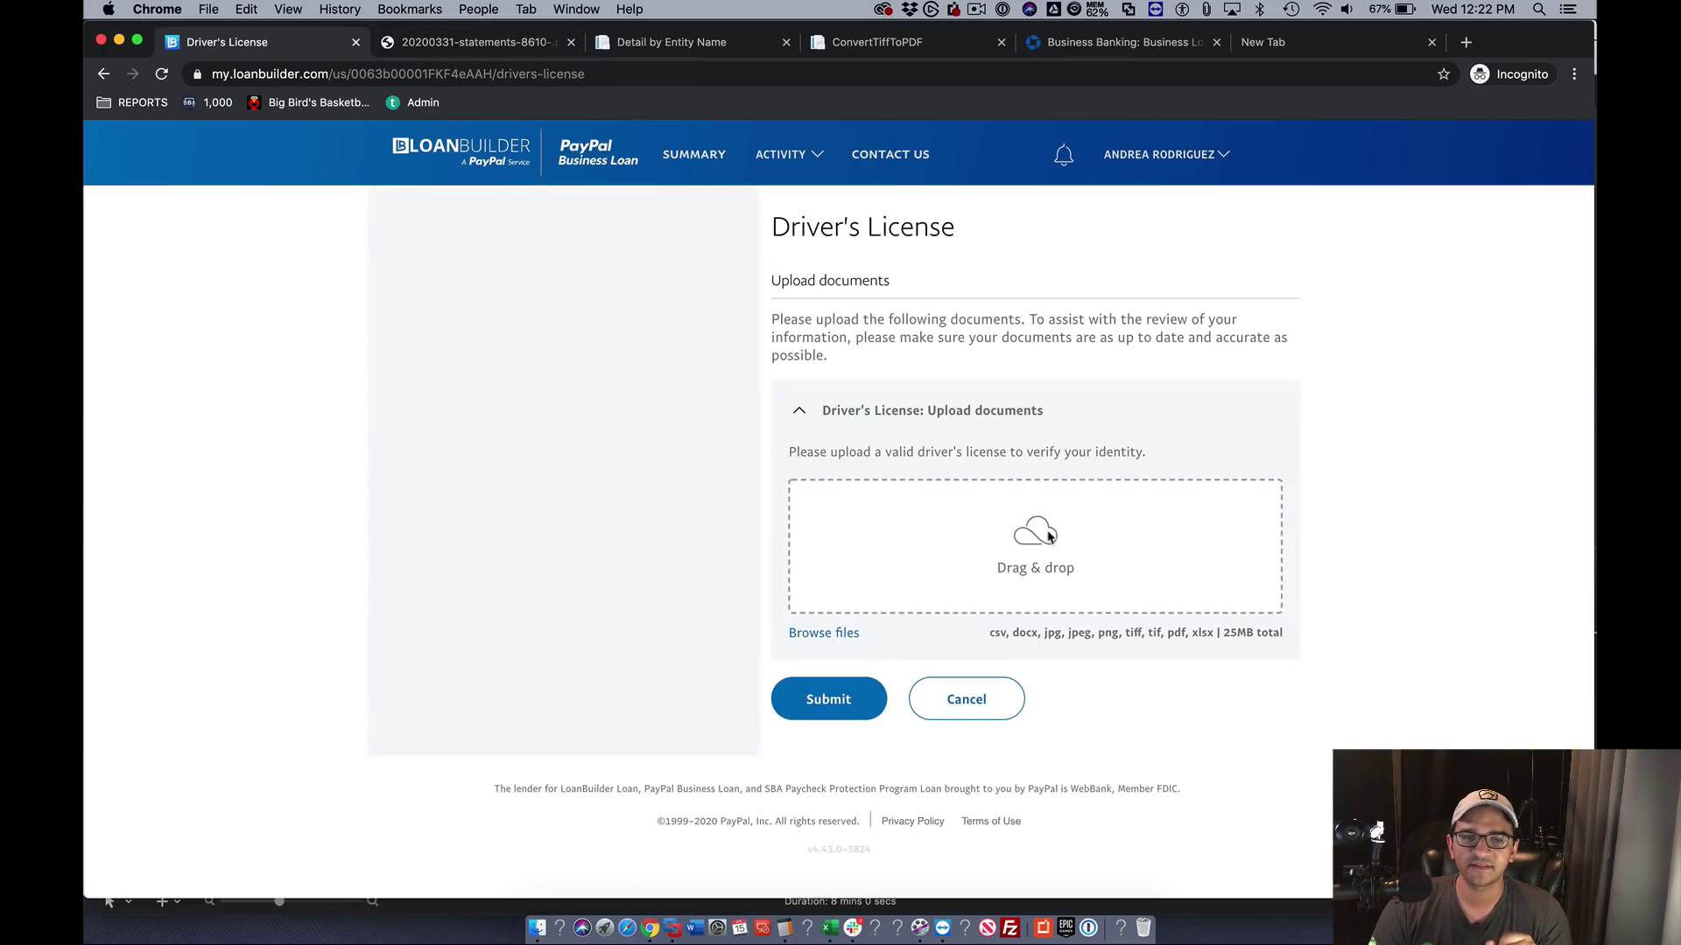
click(1050, 538)
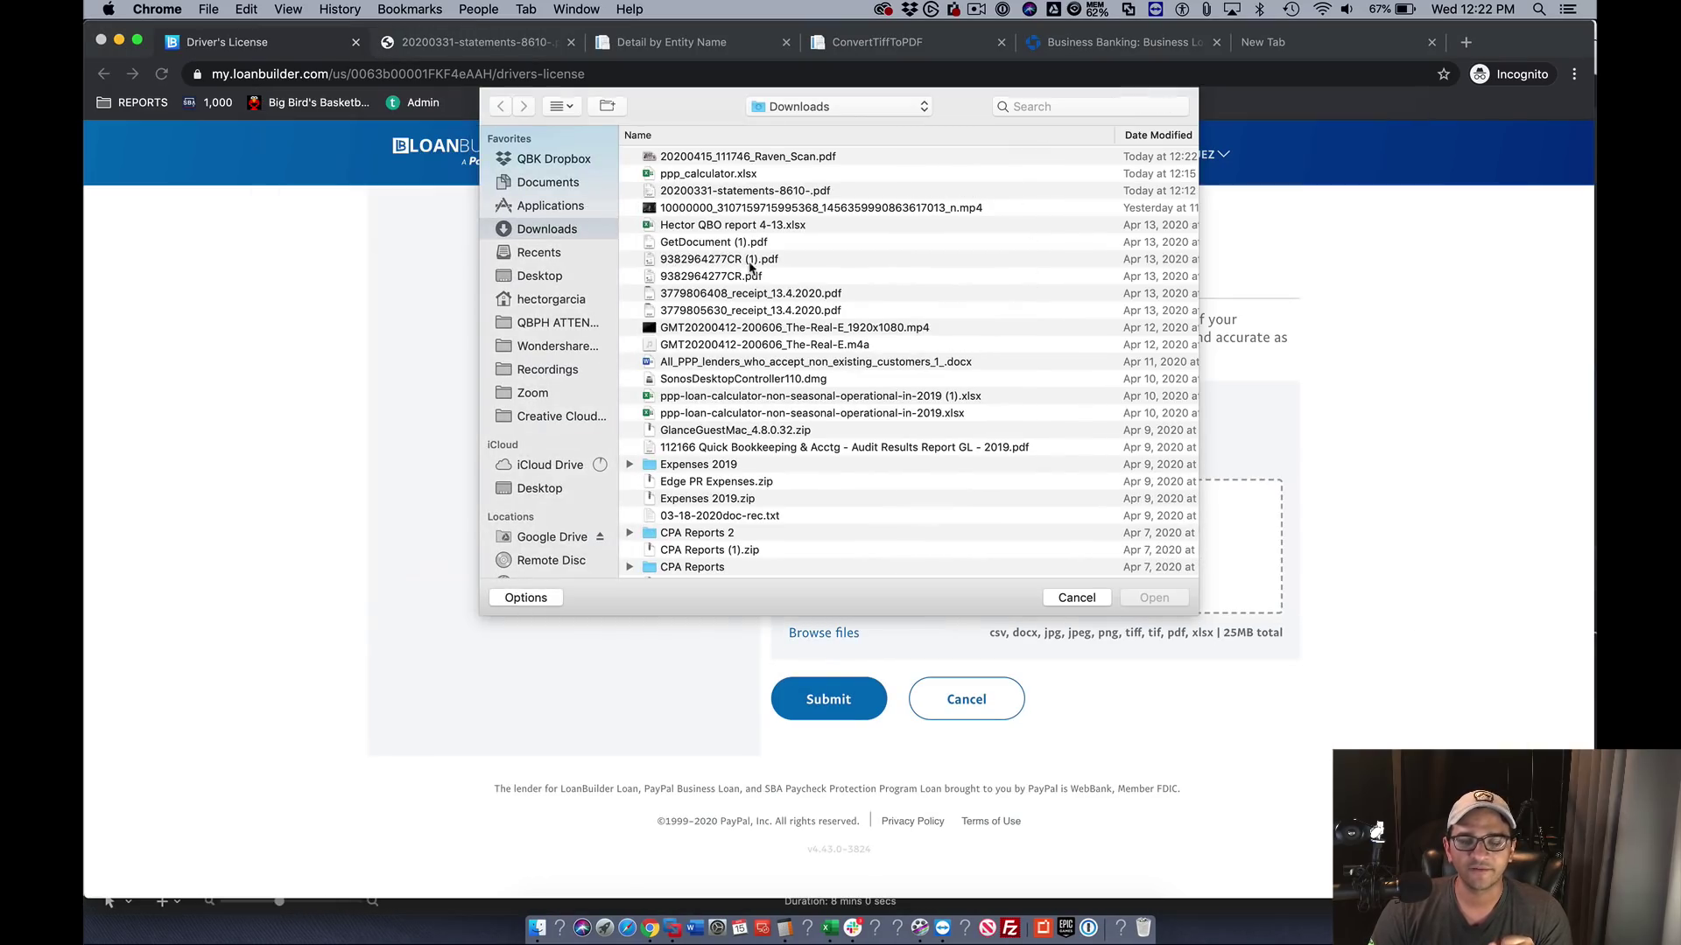
double_click(730, 156)
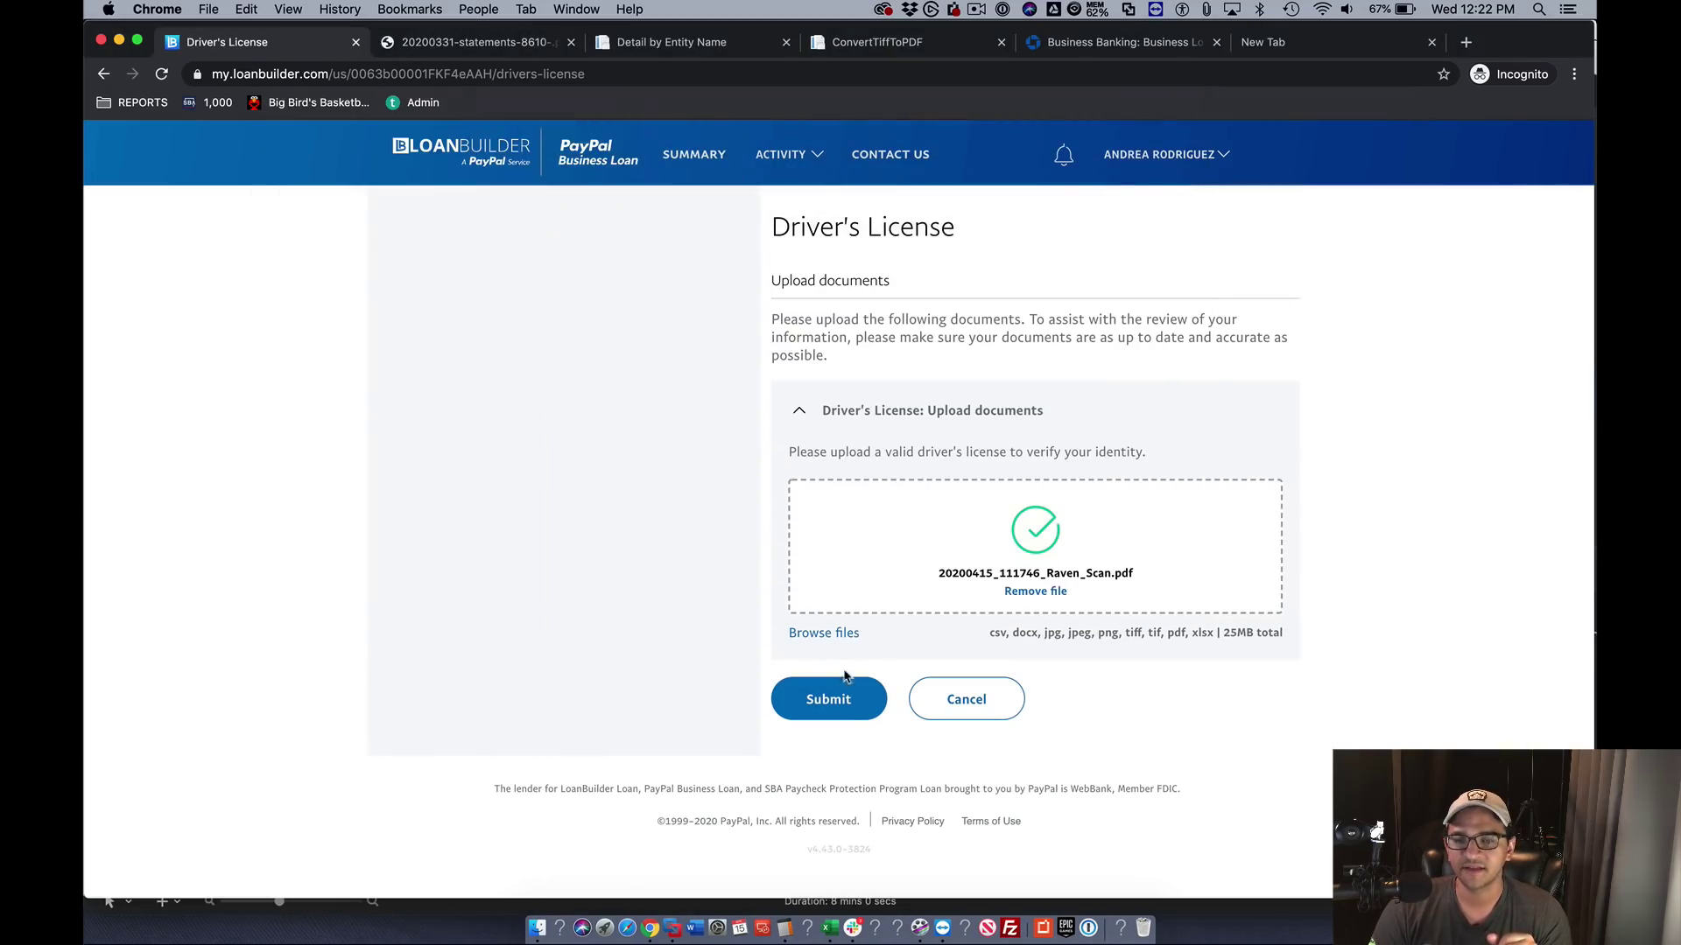
click(823, 697)
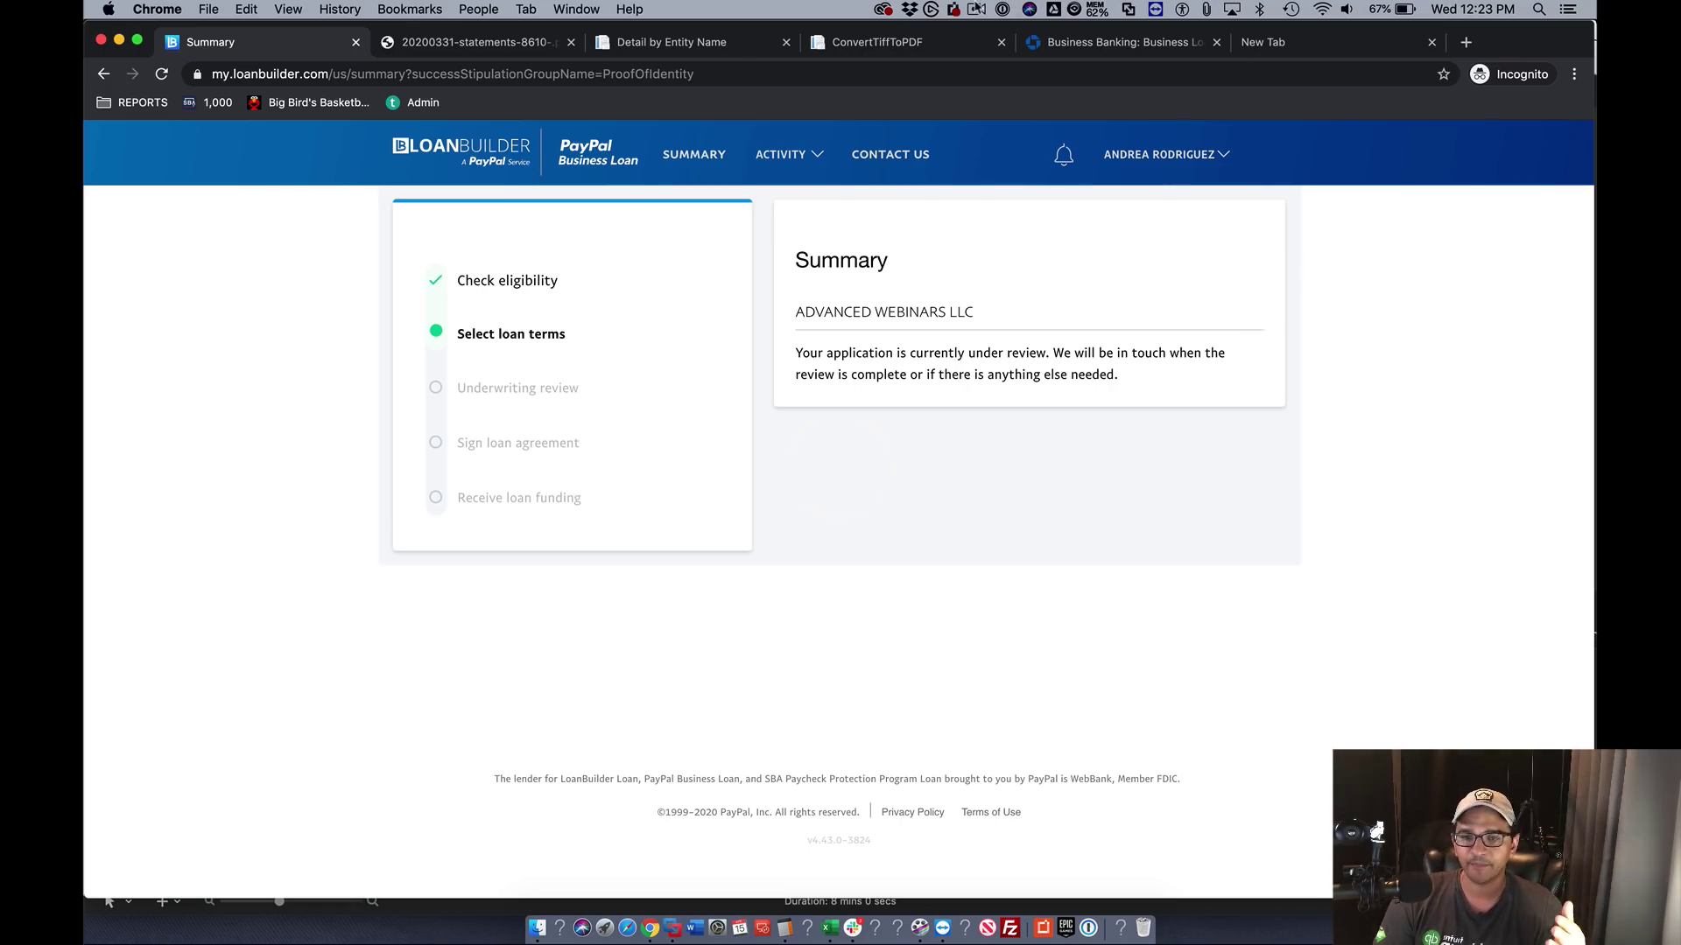
click(976, 9)
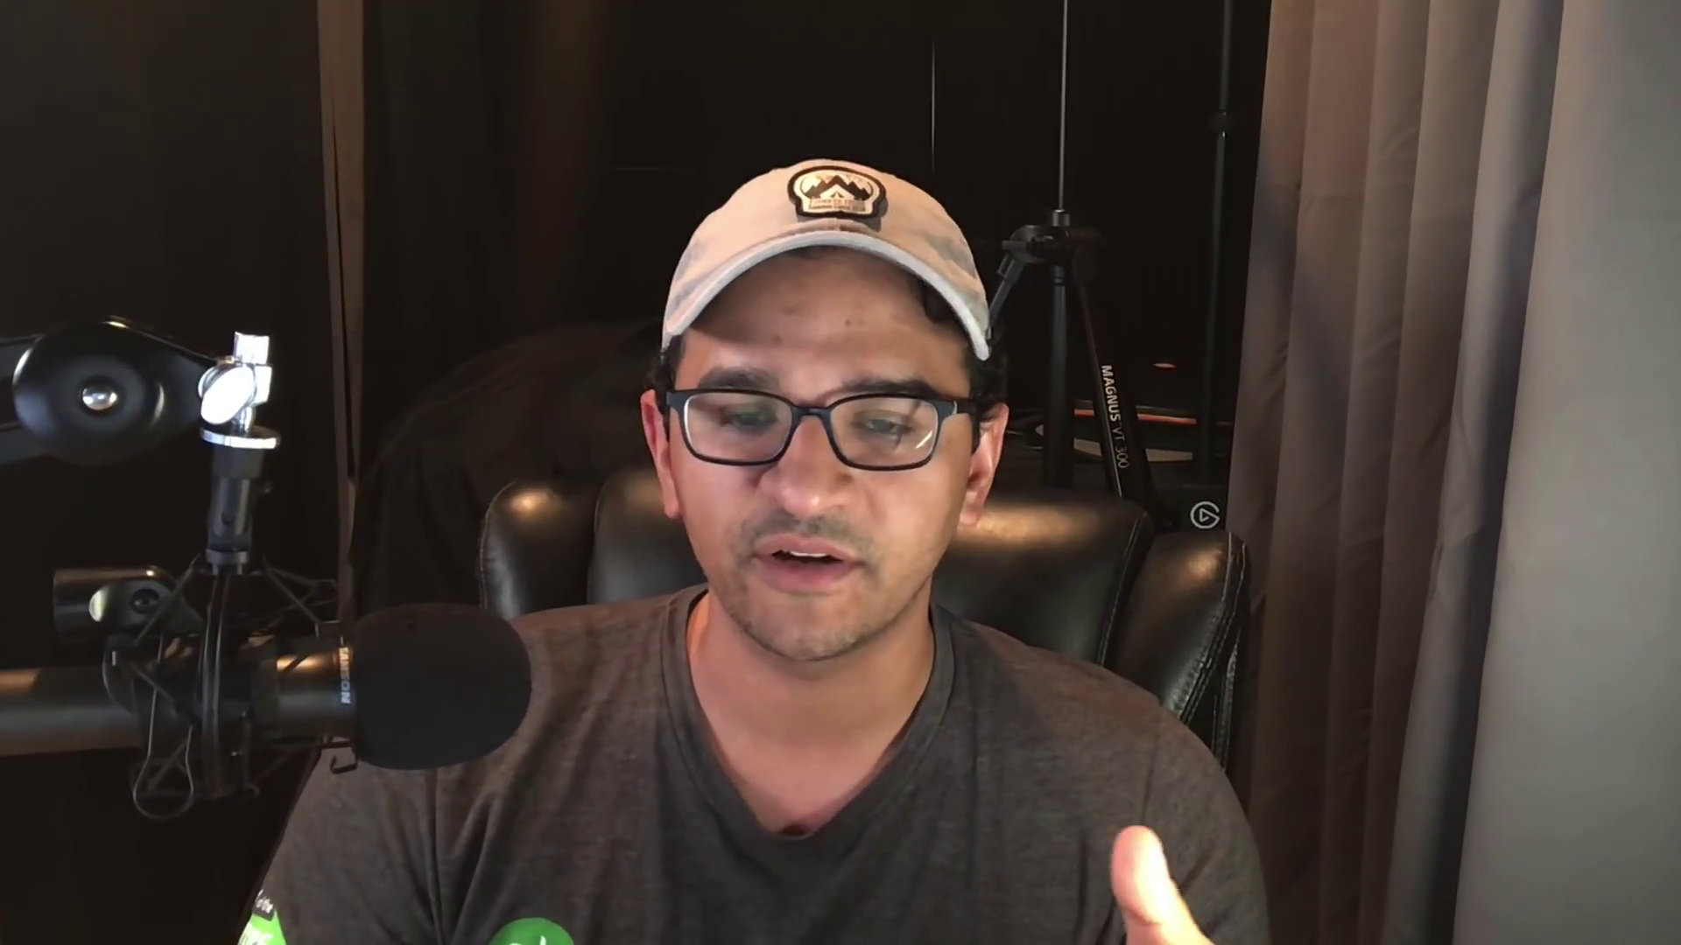